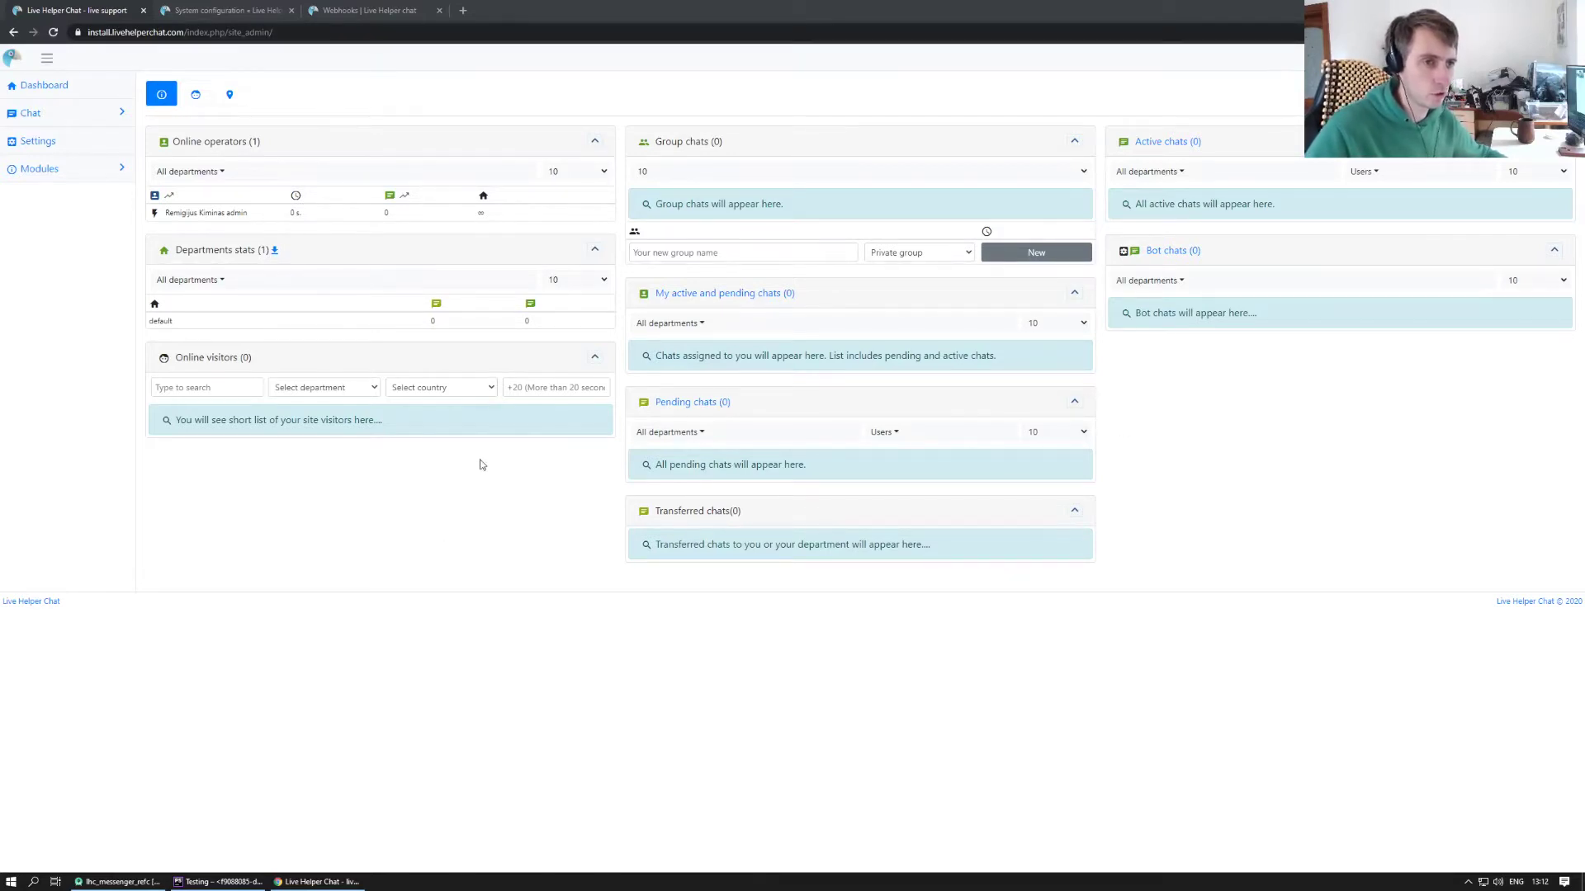
# Step: Review the 'enabled' => true setting in the webhooks documentation code sample
pyautogui.click(352, 14)
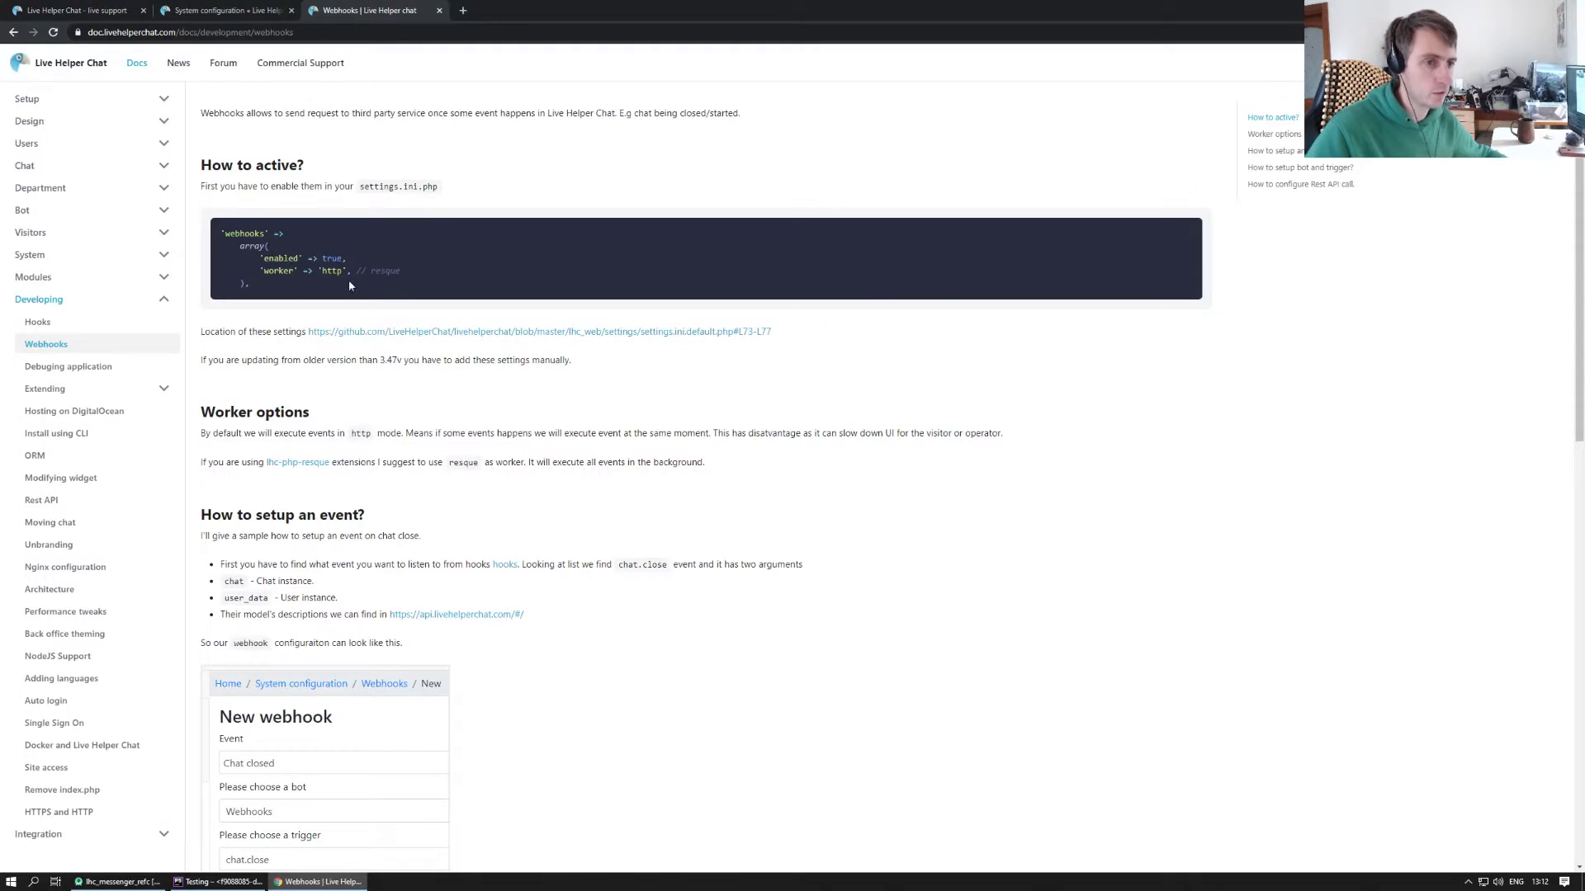
pyautogui.scroll(1, 591, 296)
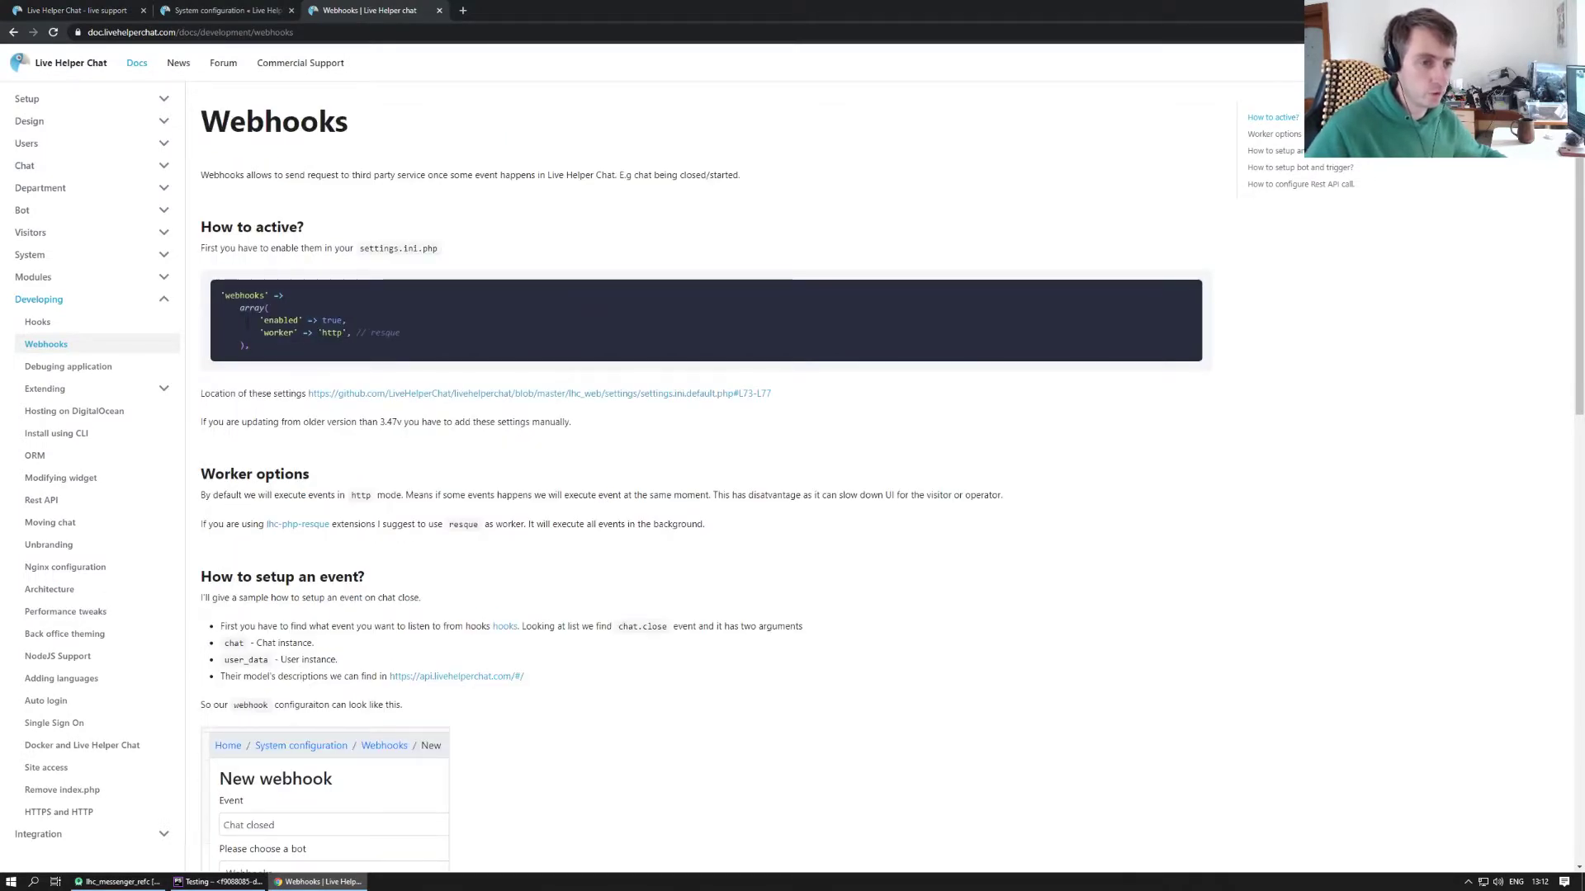
pyautogui.moveTo(259, 321); pyautogui.dragTo(350, 324)
pyautogui.click(356, 319)
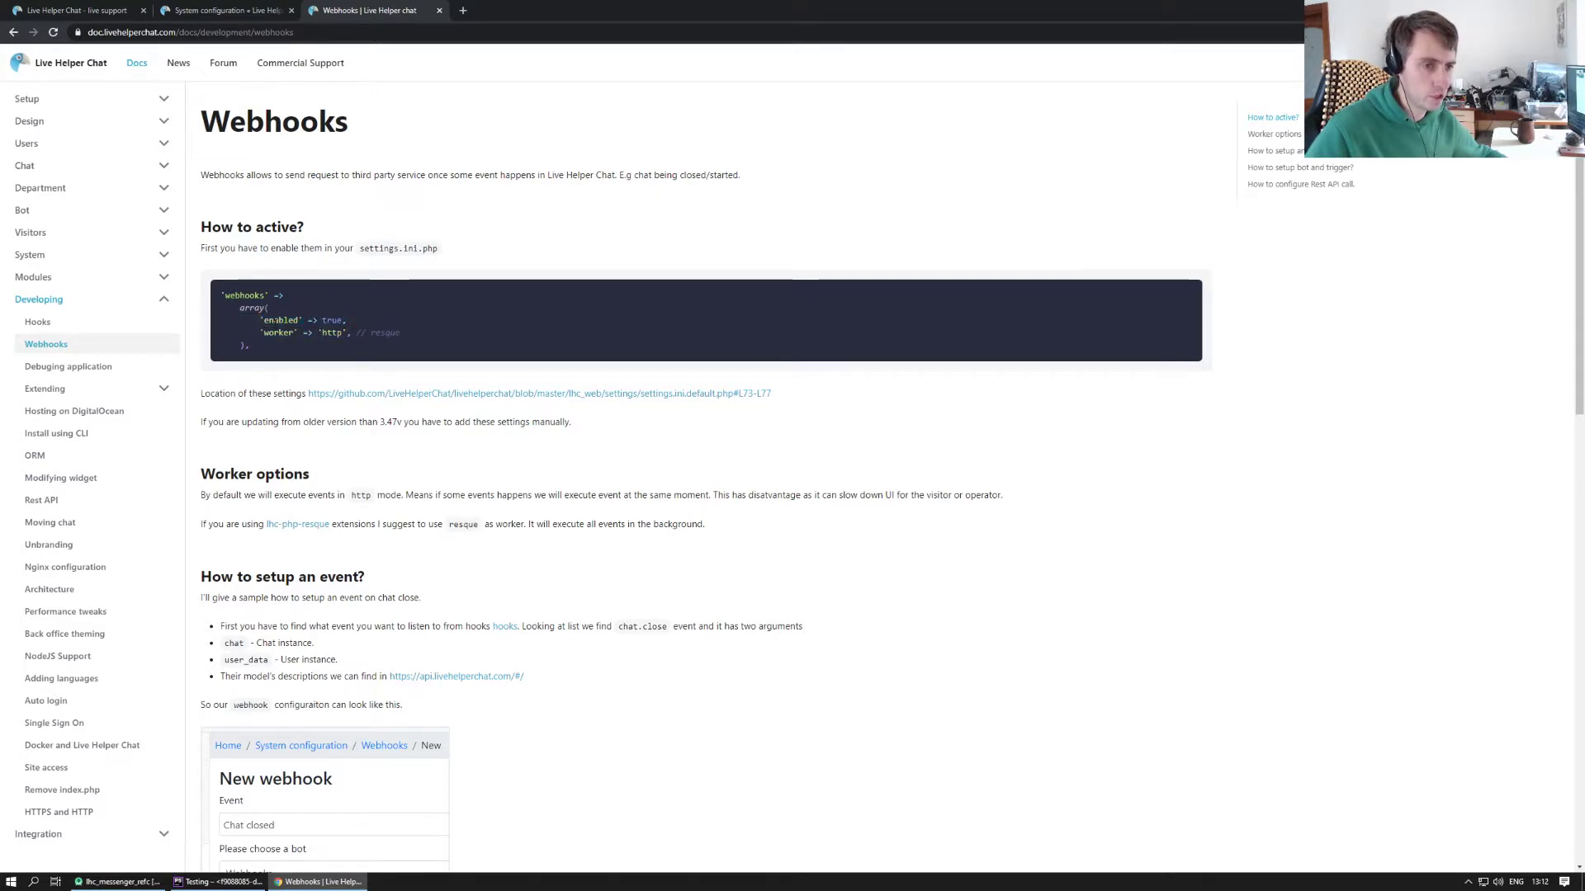
pyautogui.moveTo(357, 327); pyautogui.dragTo(259, 323)
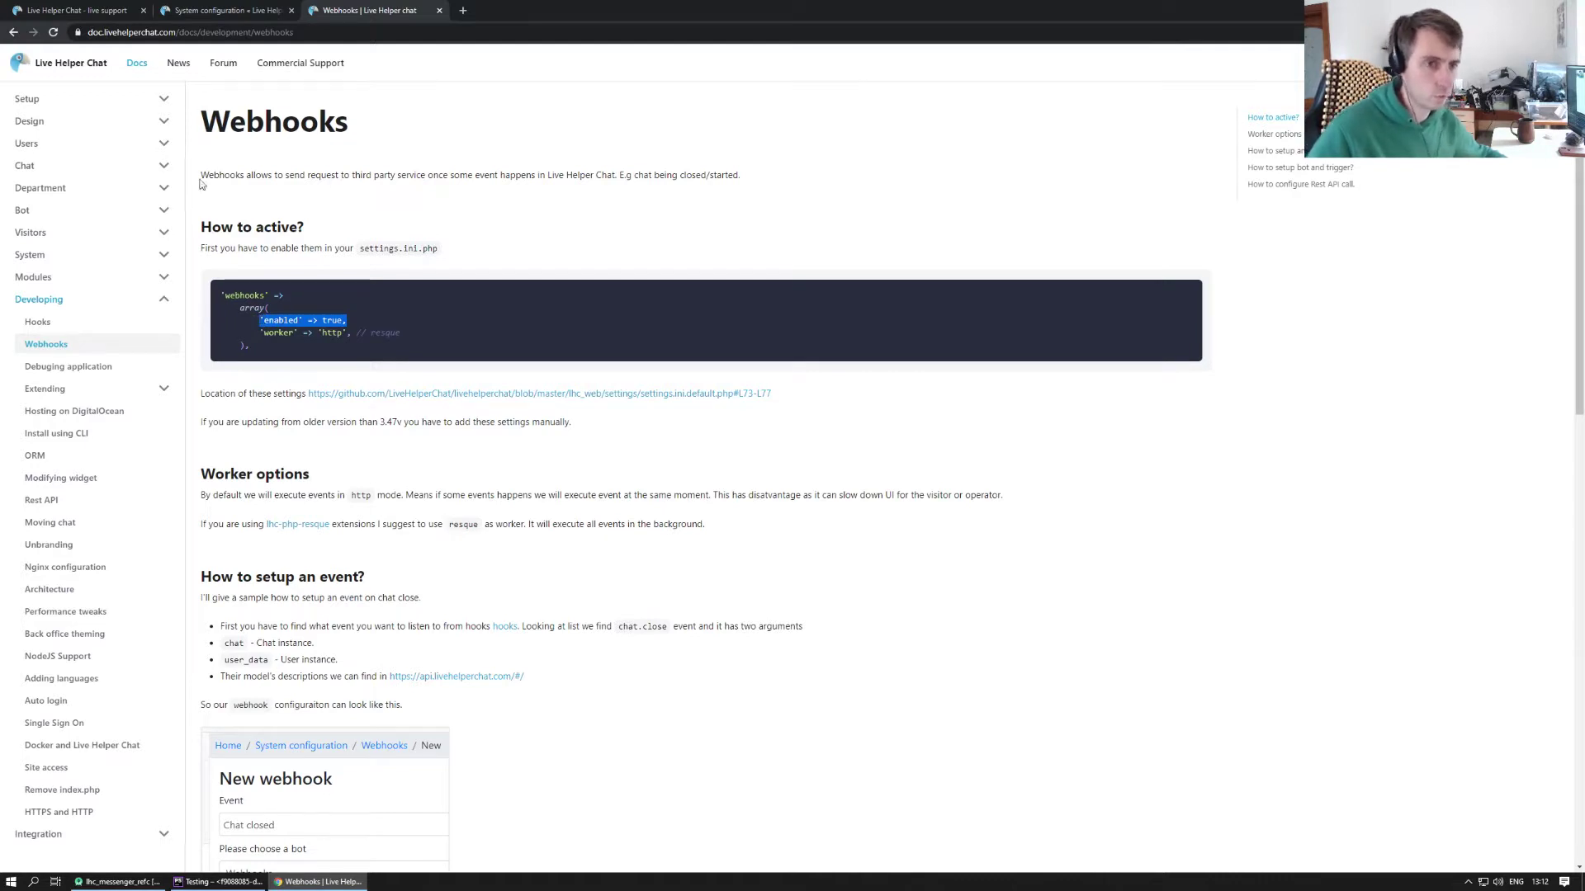
# Step: Start a new webhook from the Webhooks list and check its suggested event names
pyautogui.click(79, 11)
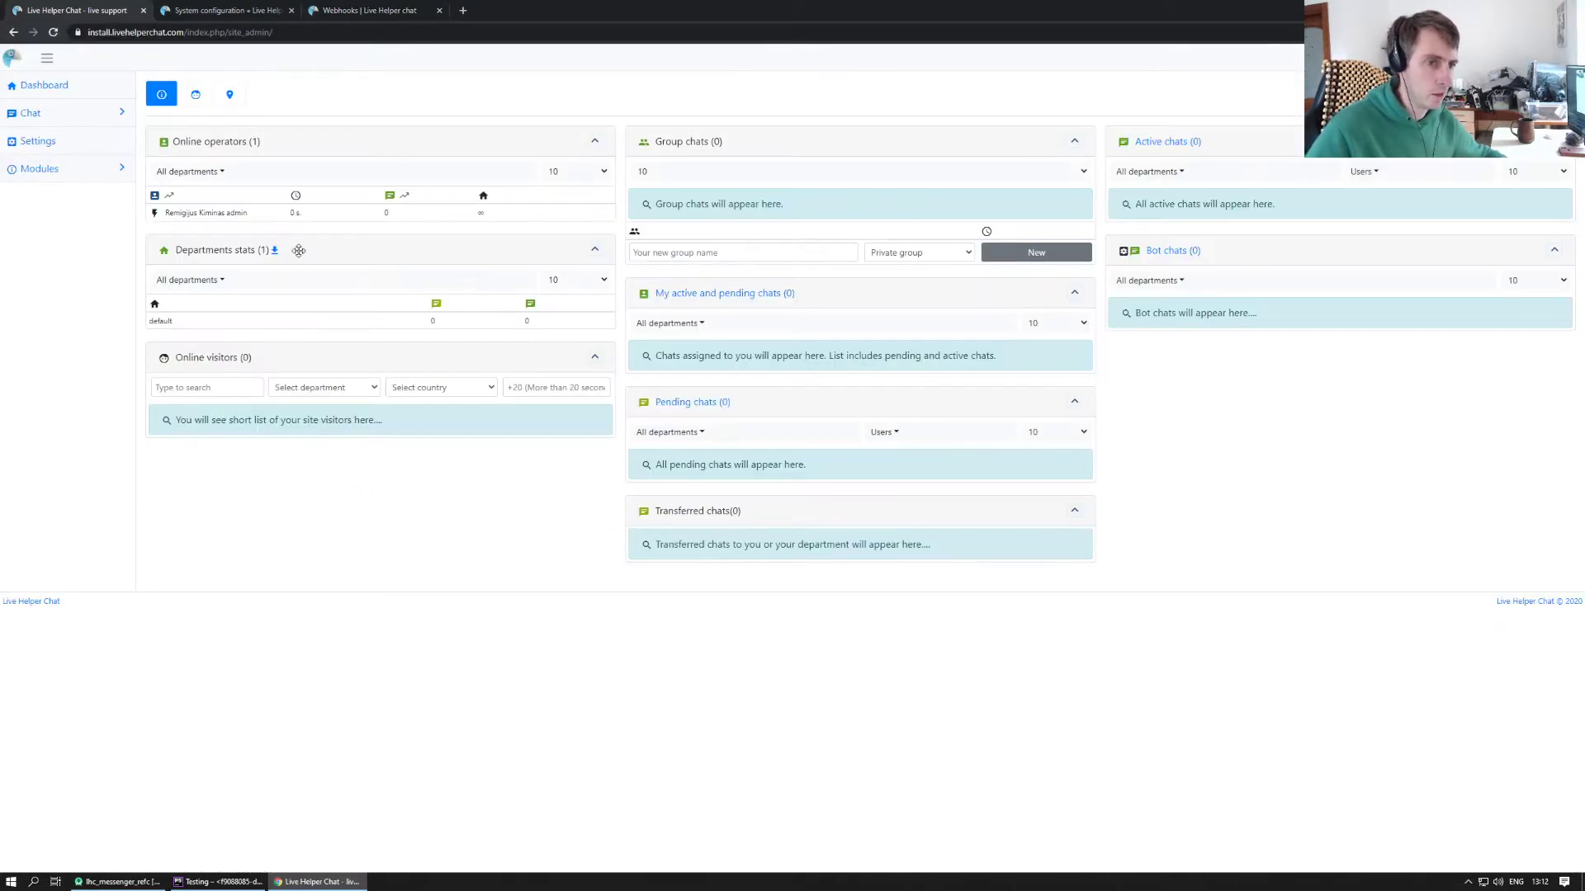
pyautogui.click(47, 143)
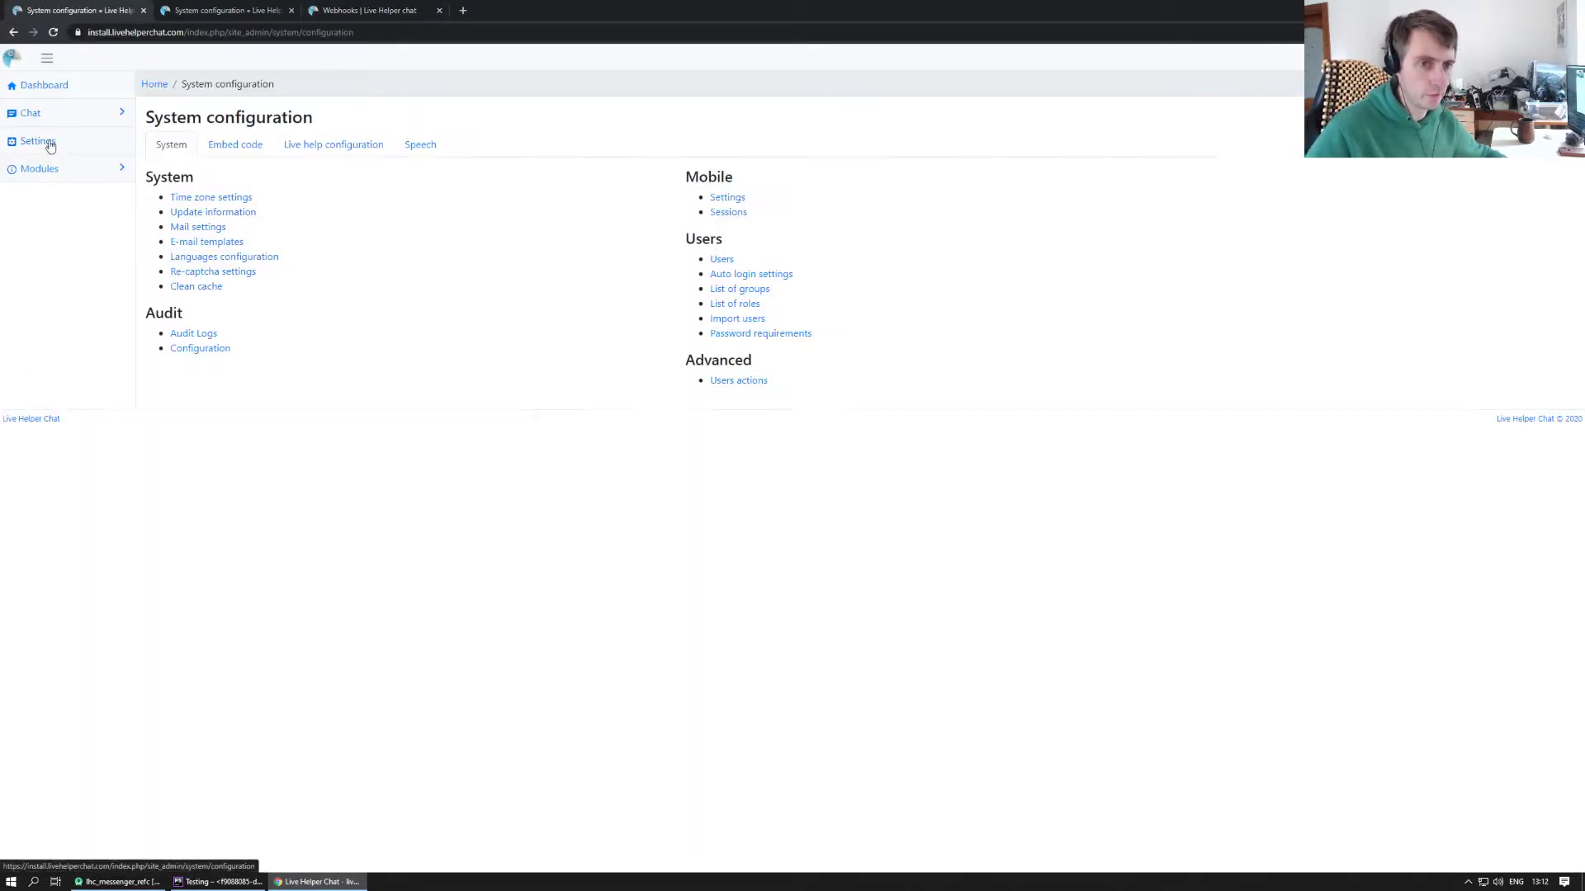
pyautogui.click(319, 148)
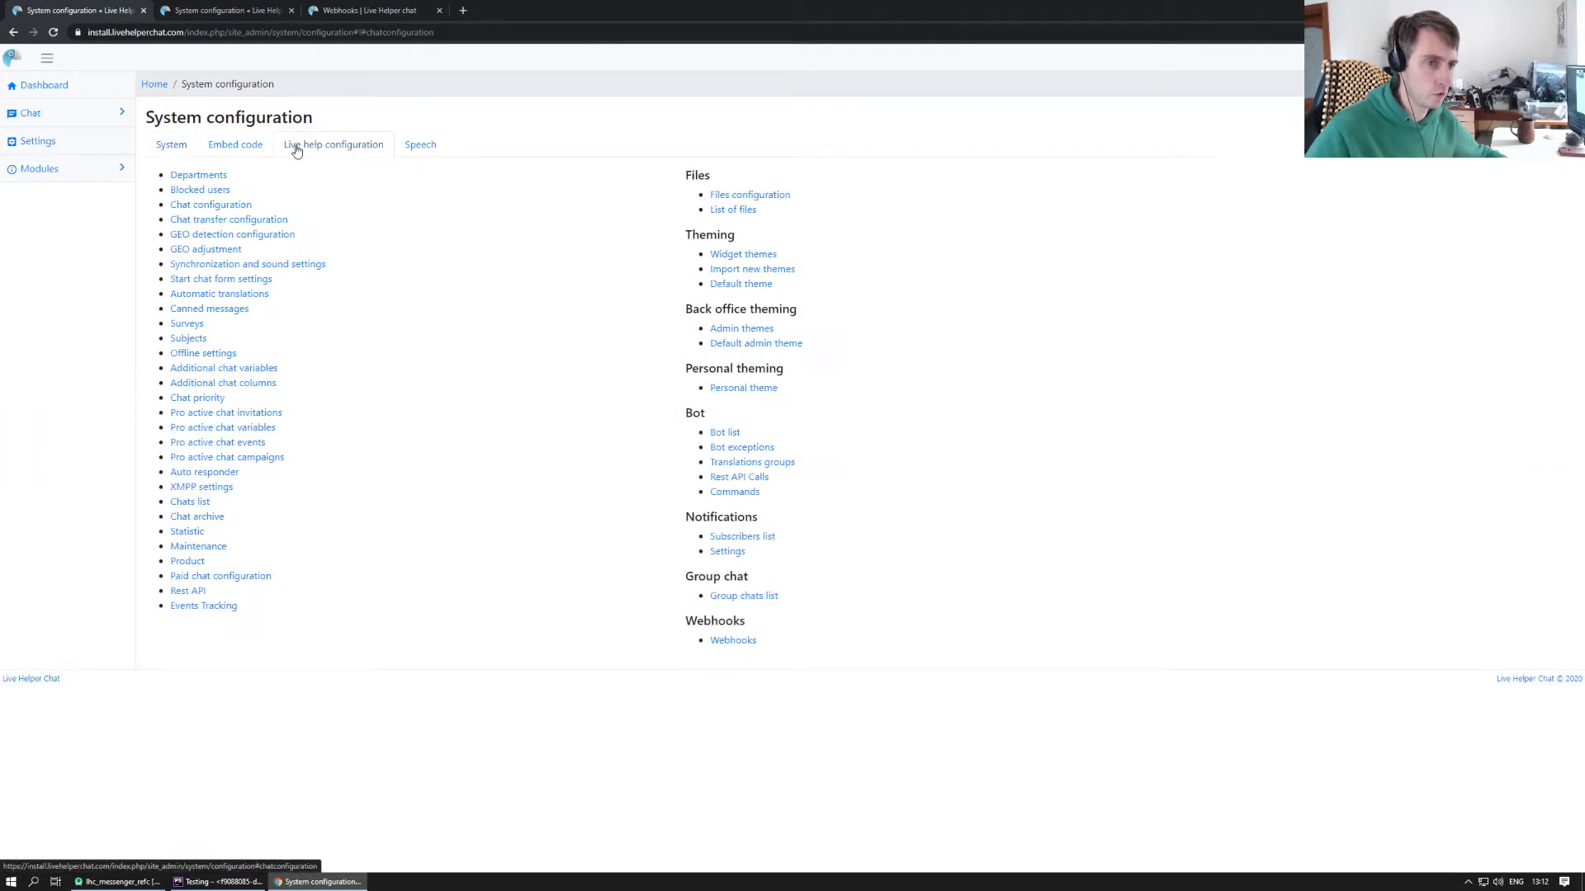
pyautogui.click(733, 641)
pyautogui.click(163, 143)
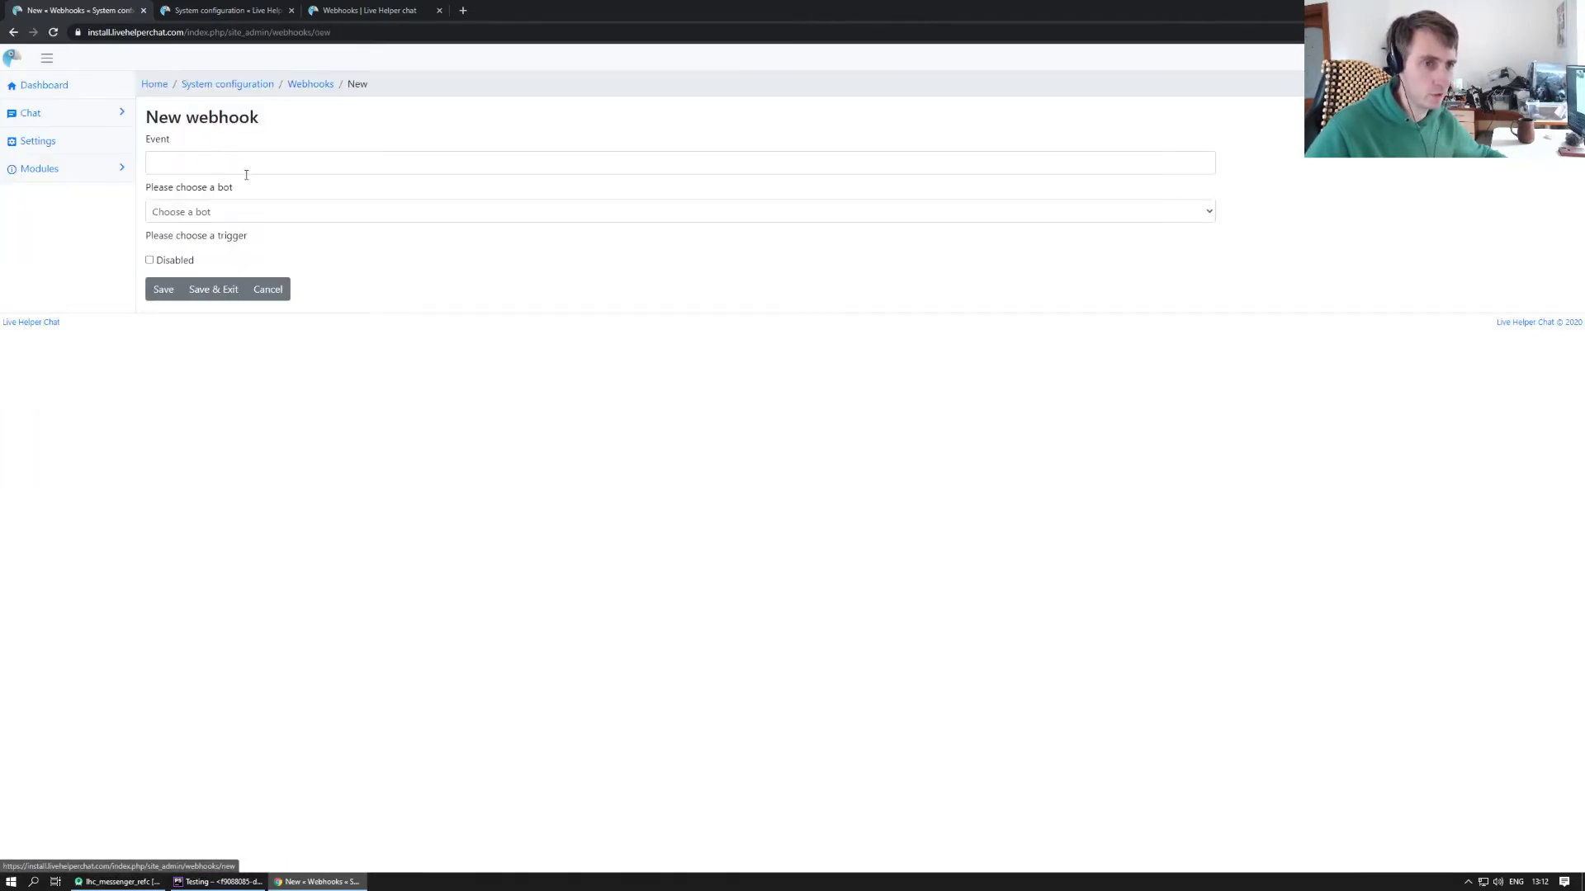
pyautogui.click(193, 163)
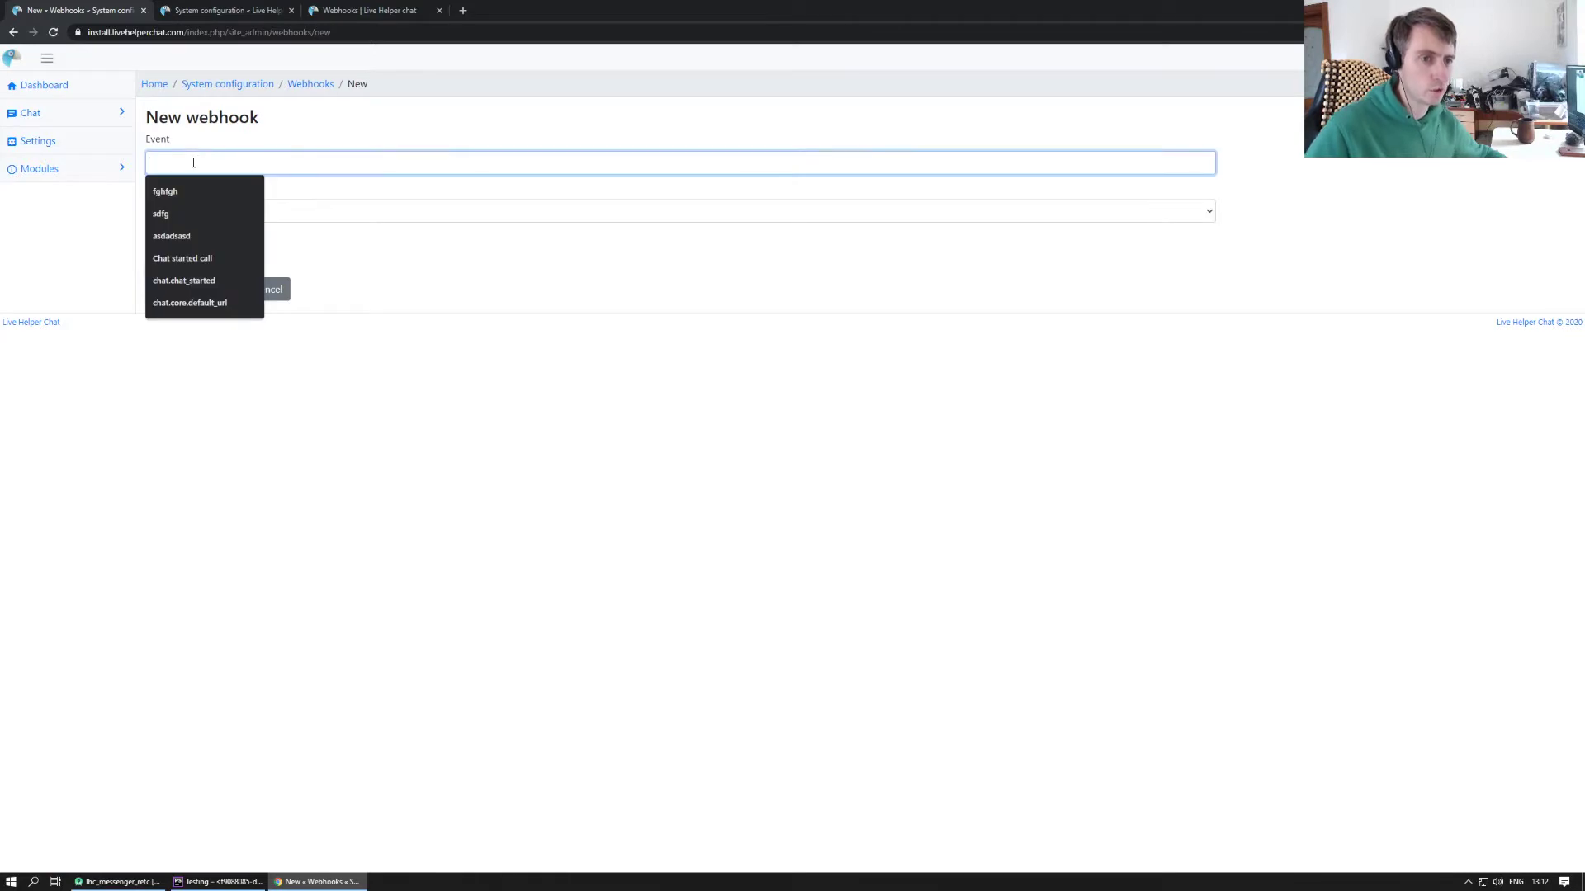
pyautogui.click(164, 144)
pyautogui.click(176, 162)
pyautogui.click(176, 142)
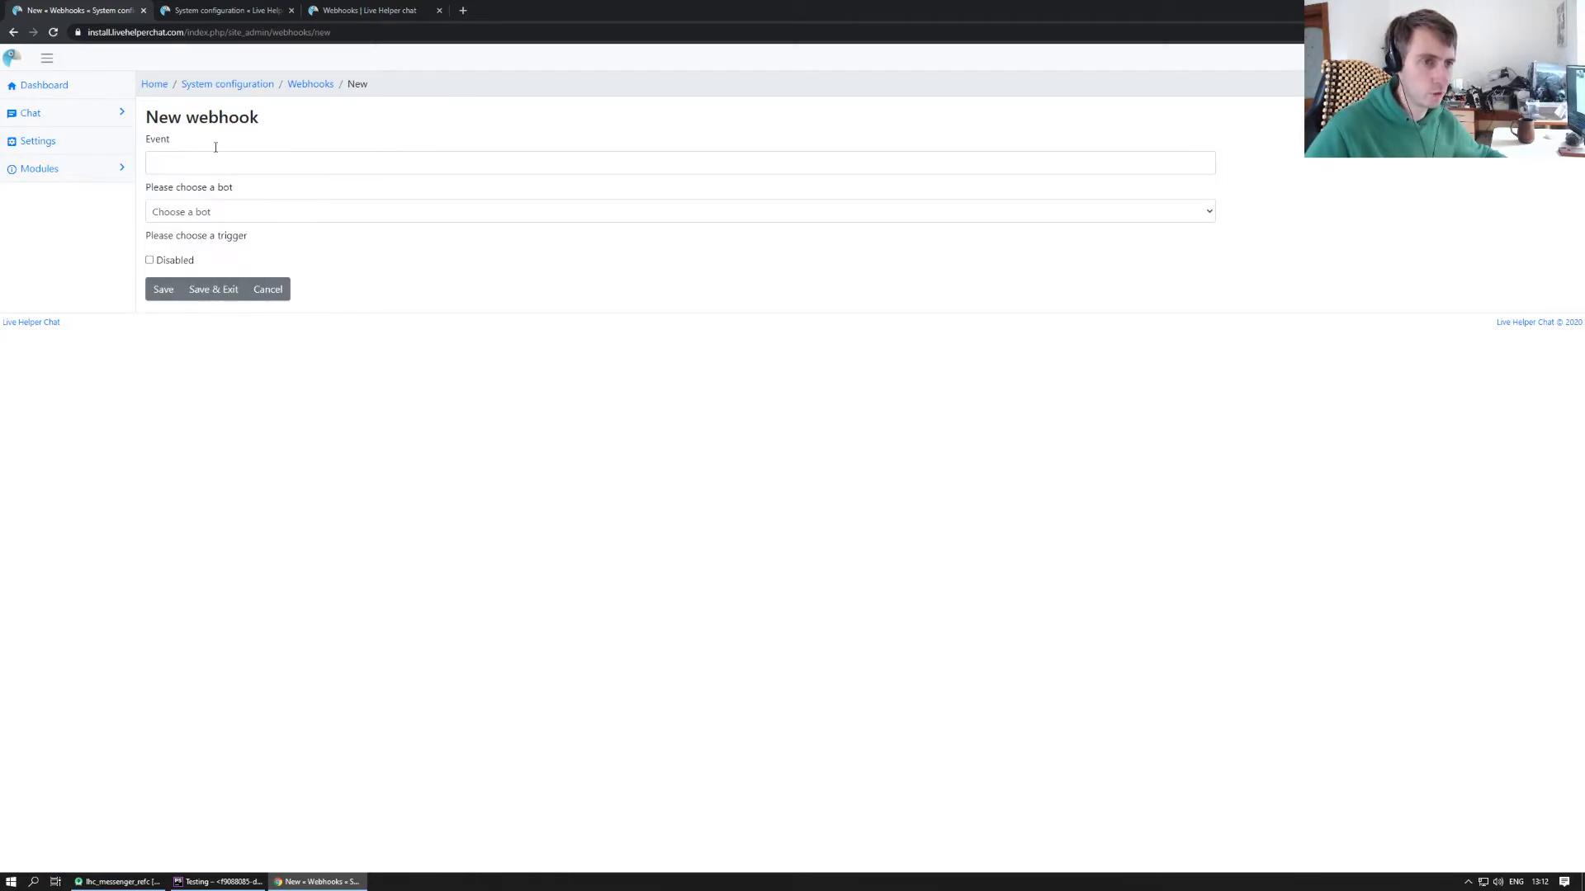
# Step: Copy chat.close from the documentation into the new webhook's Event field
pyautogui.click(339, 10)
pyautogui.scroll(-3, 726, 392)
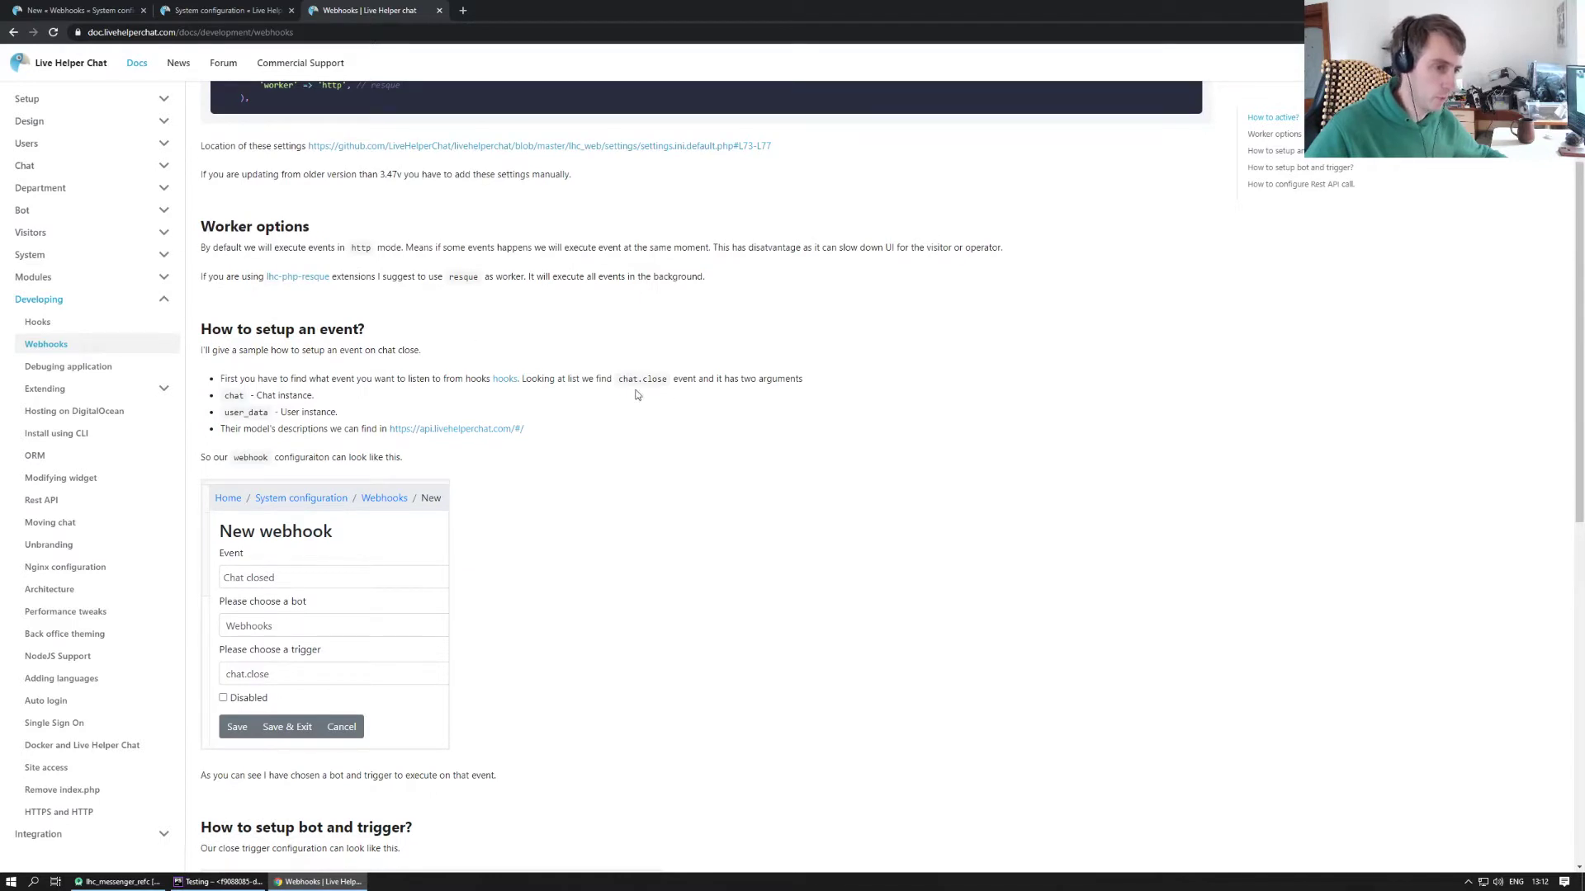
pyautogui.moveTo(619, 379); pyautogui.dragTo(668, 379)
pyautogui.hotkey('ctrl', 'c')
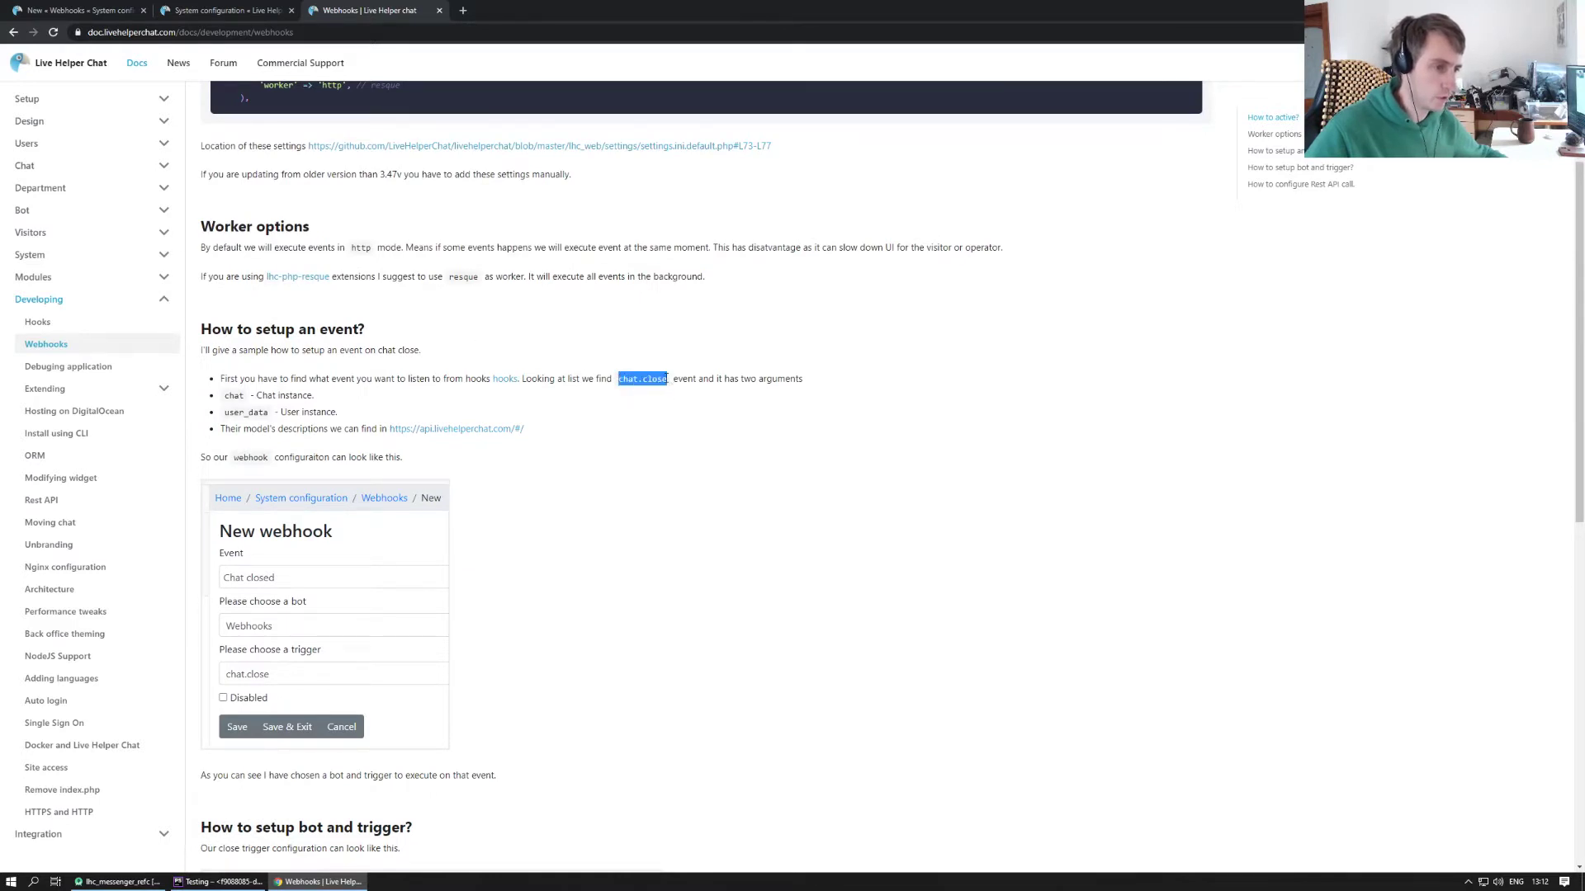
pyautogui.click(128, 14)
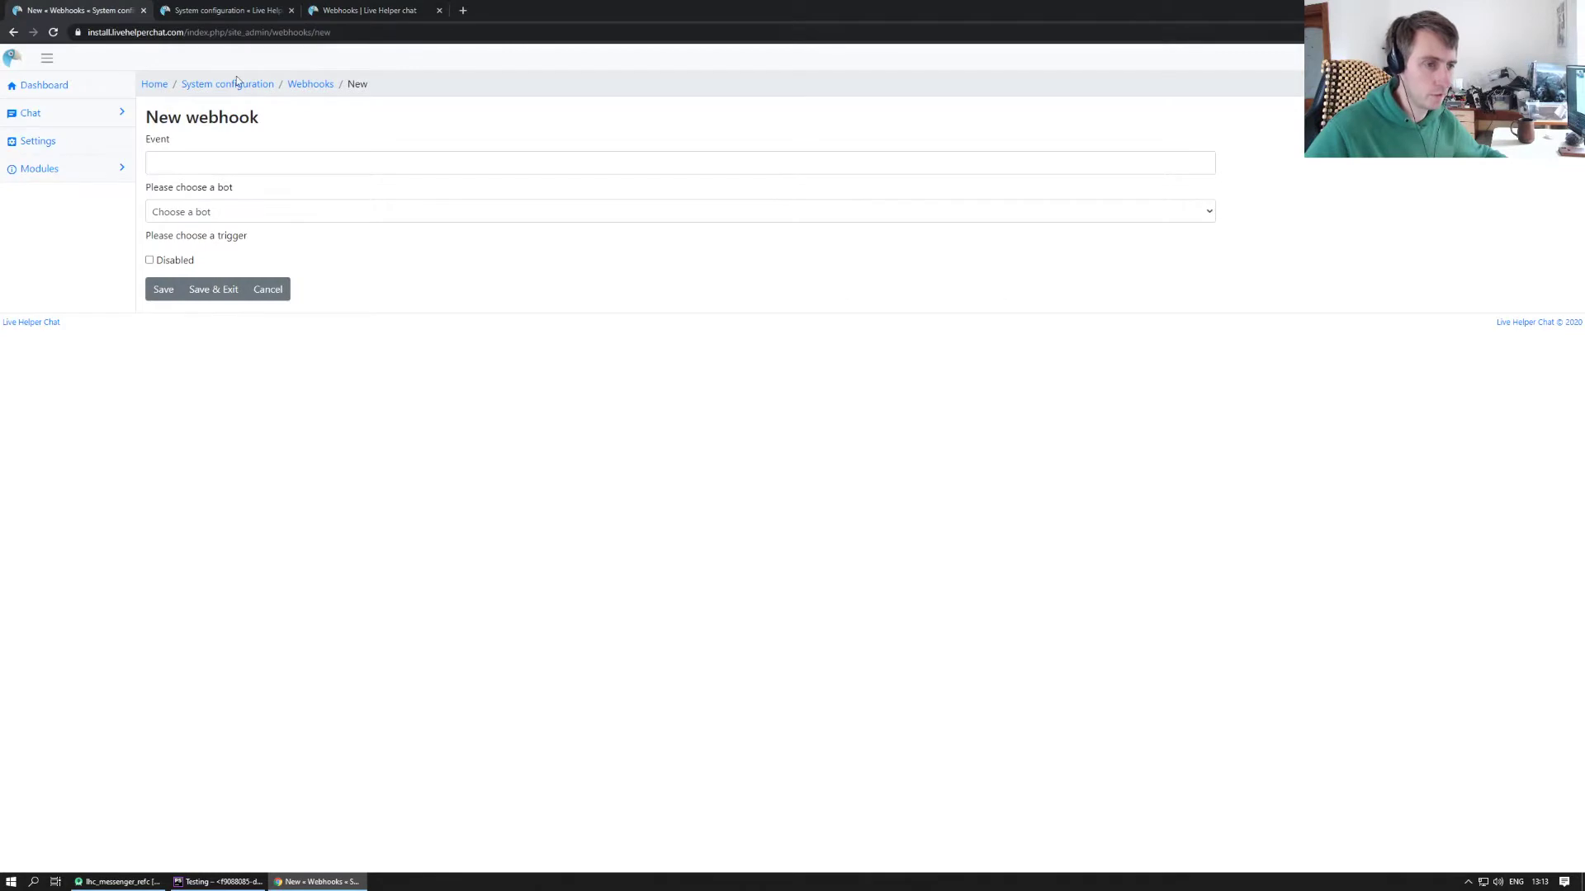
pyautogui.click(206, 159)
pyautogui.hotkey('ctrl', 'v')
# Step: Look through the webhook's bot list without choosing a bot
pyautogui.click(289, 213)
pyautogui.click(291, 212)
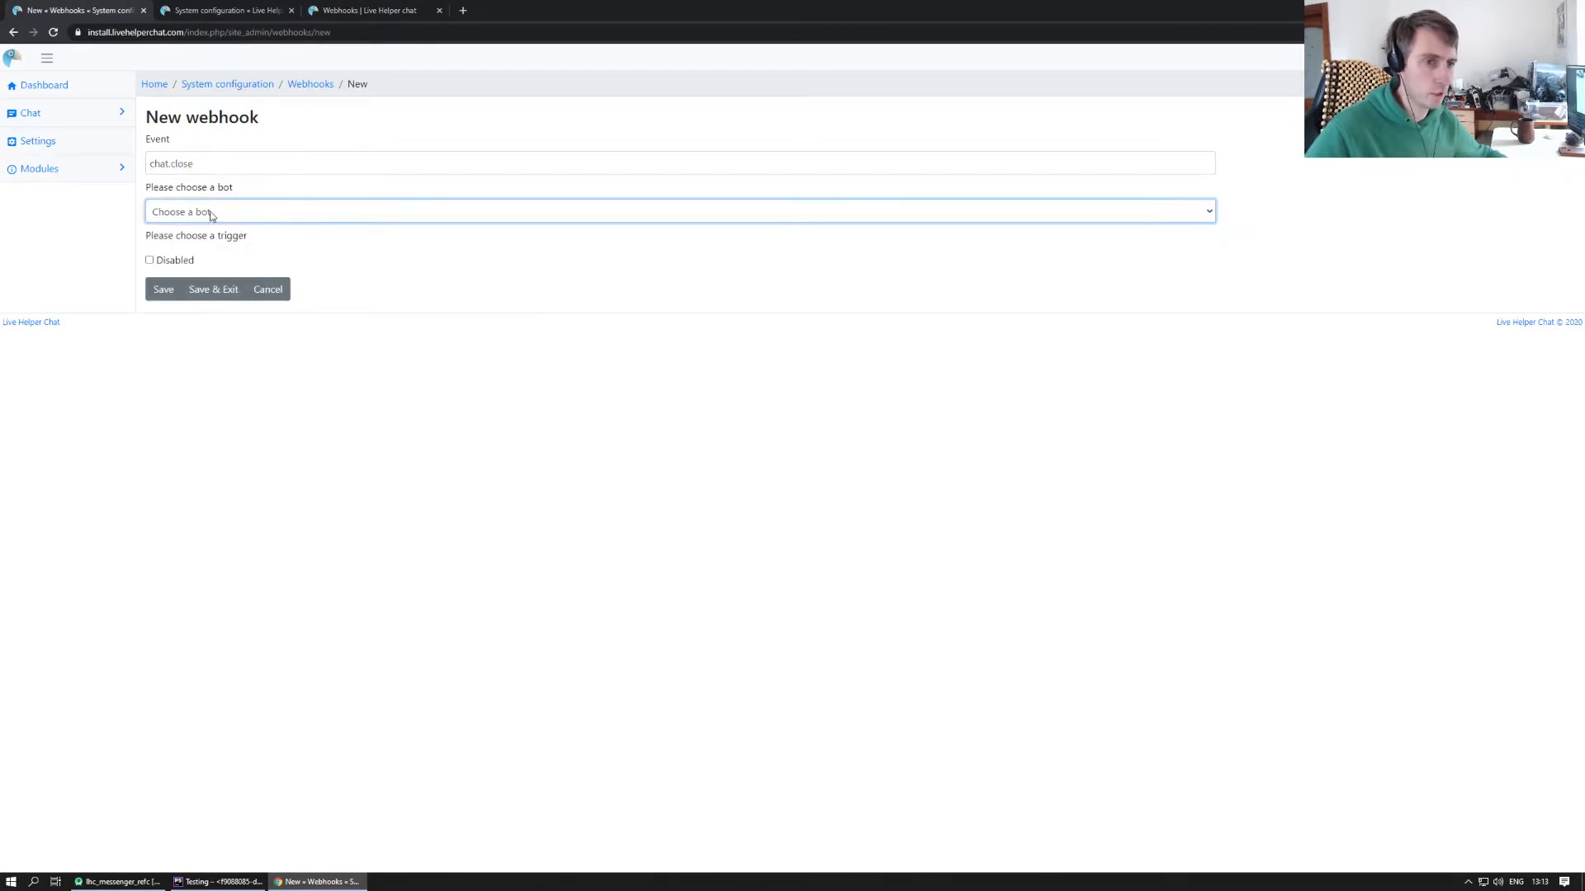
pyautogui.click(202, 216)
pyautogui.click(233, 227)
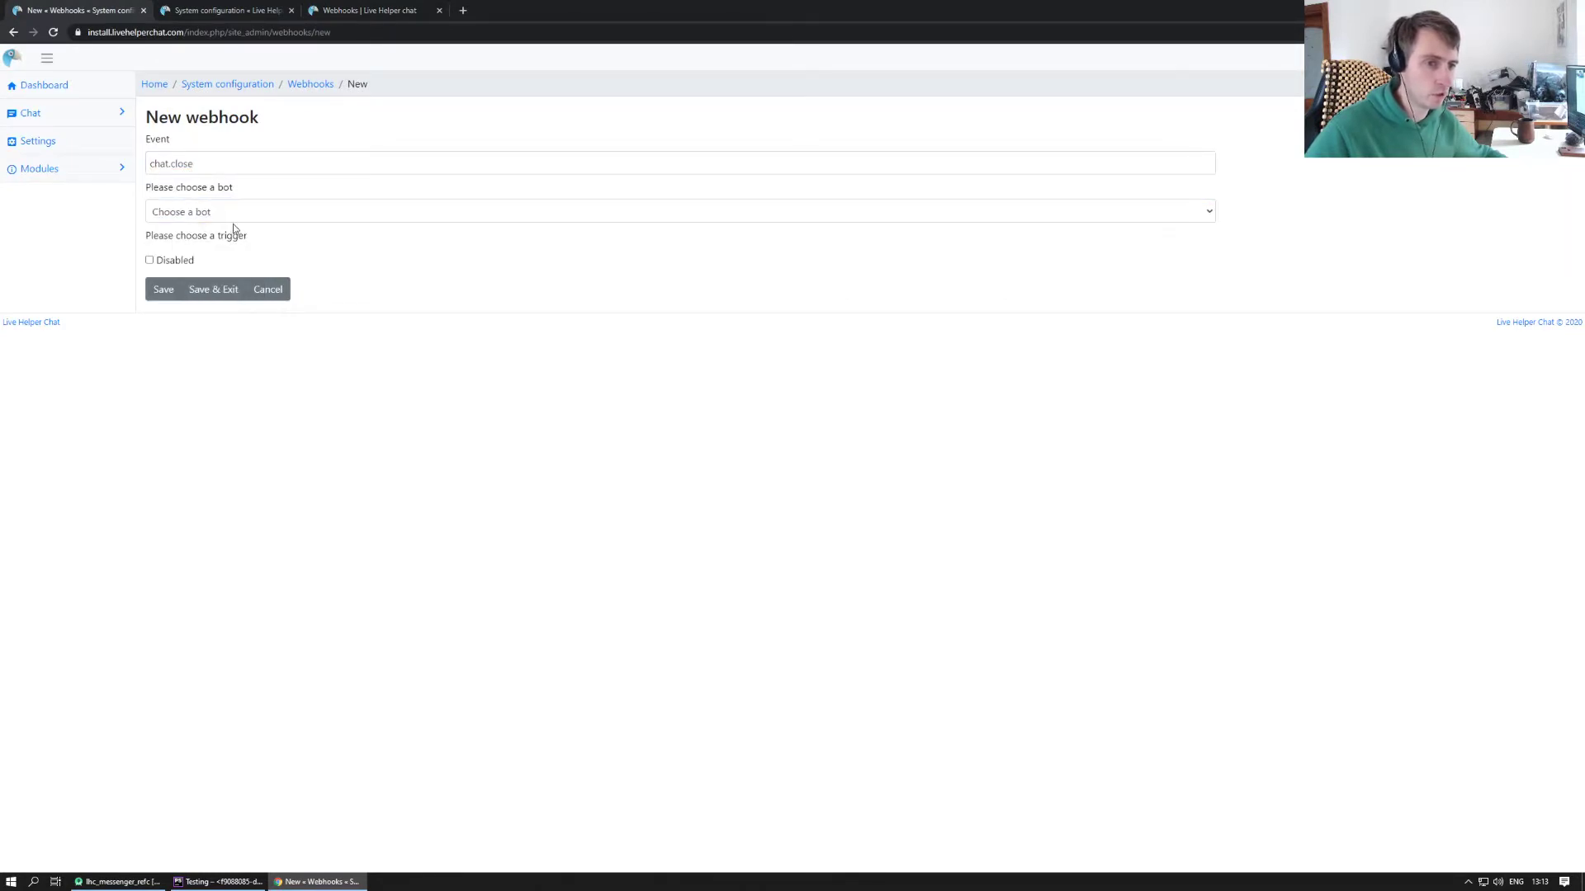
pyautogui.click(225, 10)
# Step: Create a bot with Name 'Webhooks' and Nick 'Webhooks', then save it
pyautogui.click(321, 150)
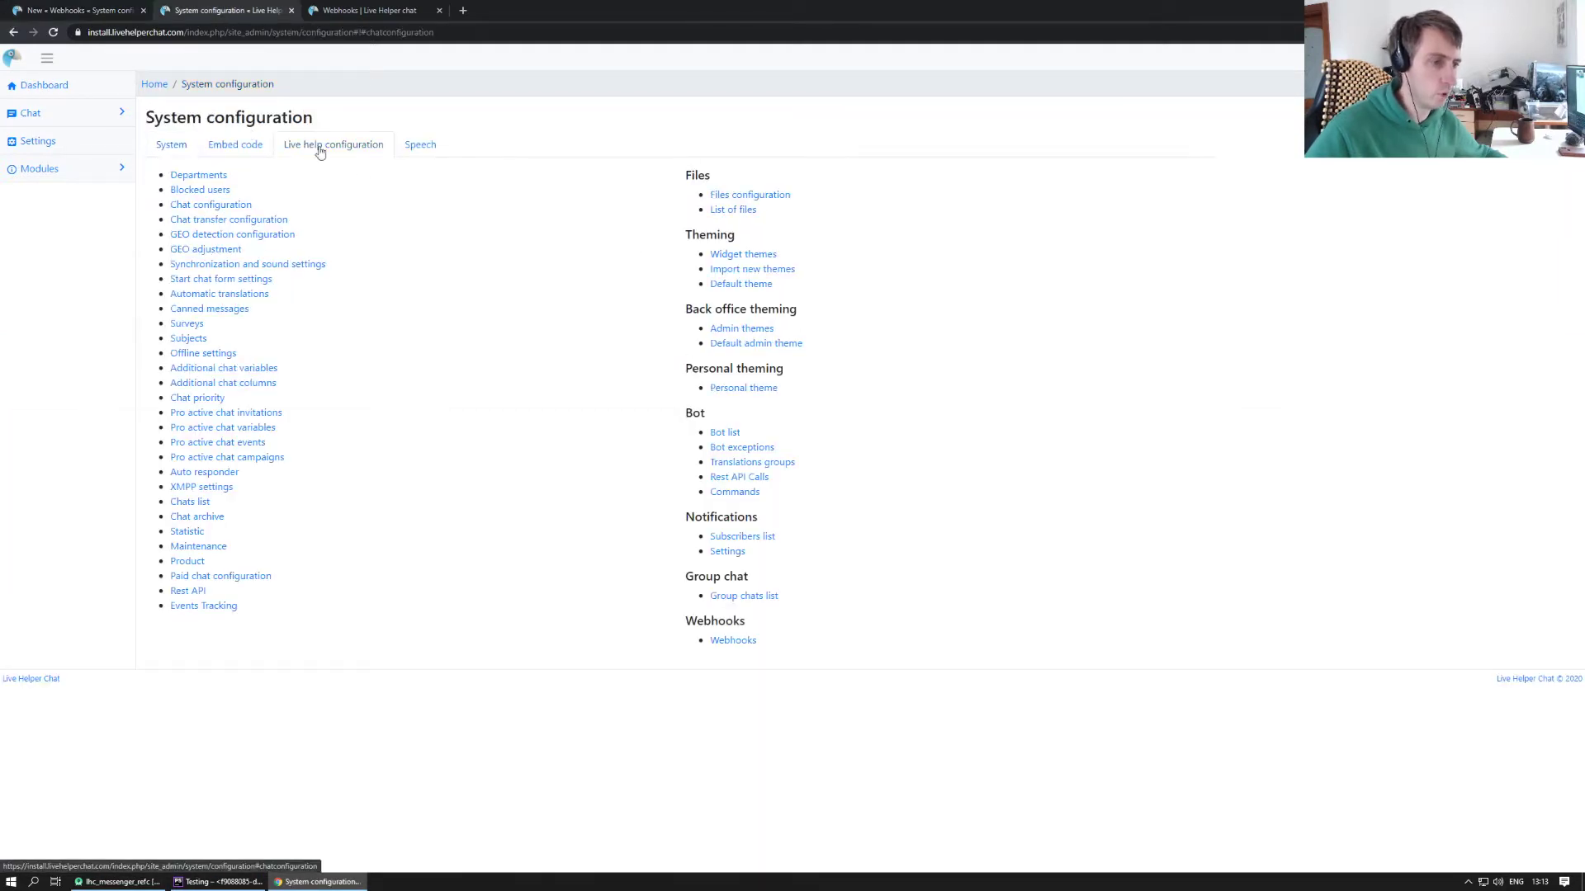
pyautogui.click(726, 434)
pyautogui.click(159, 144)
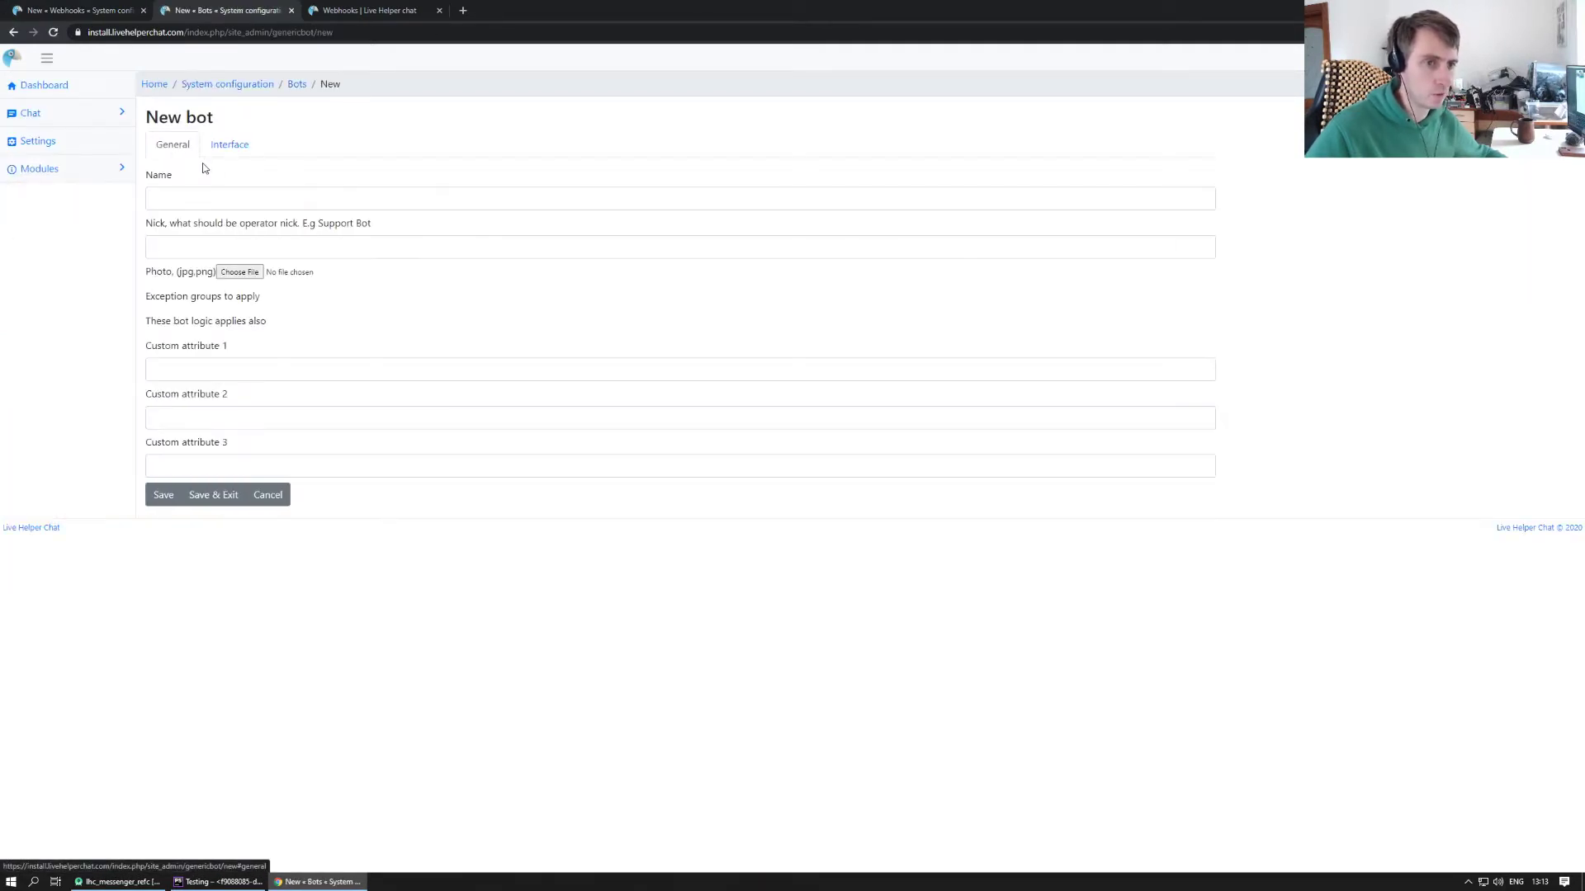
pyautogui.click(222, 192)
pyautogui.write('Web')
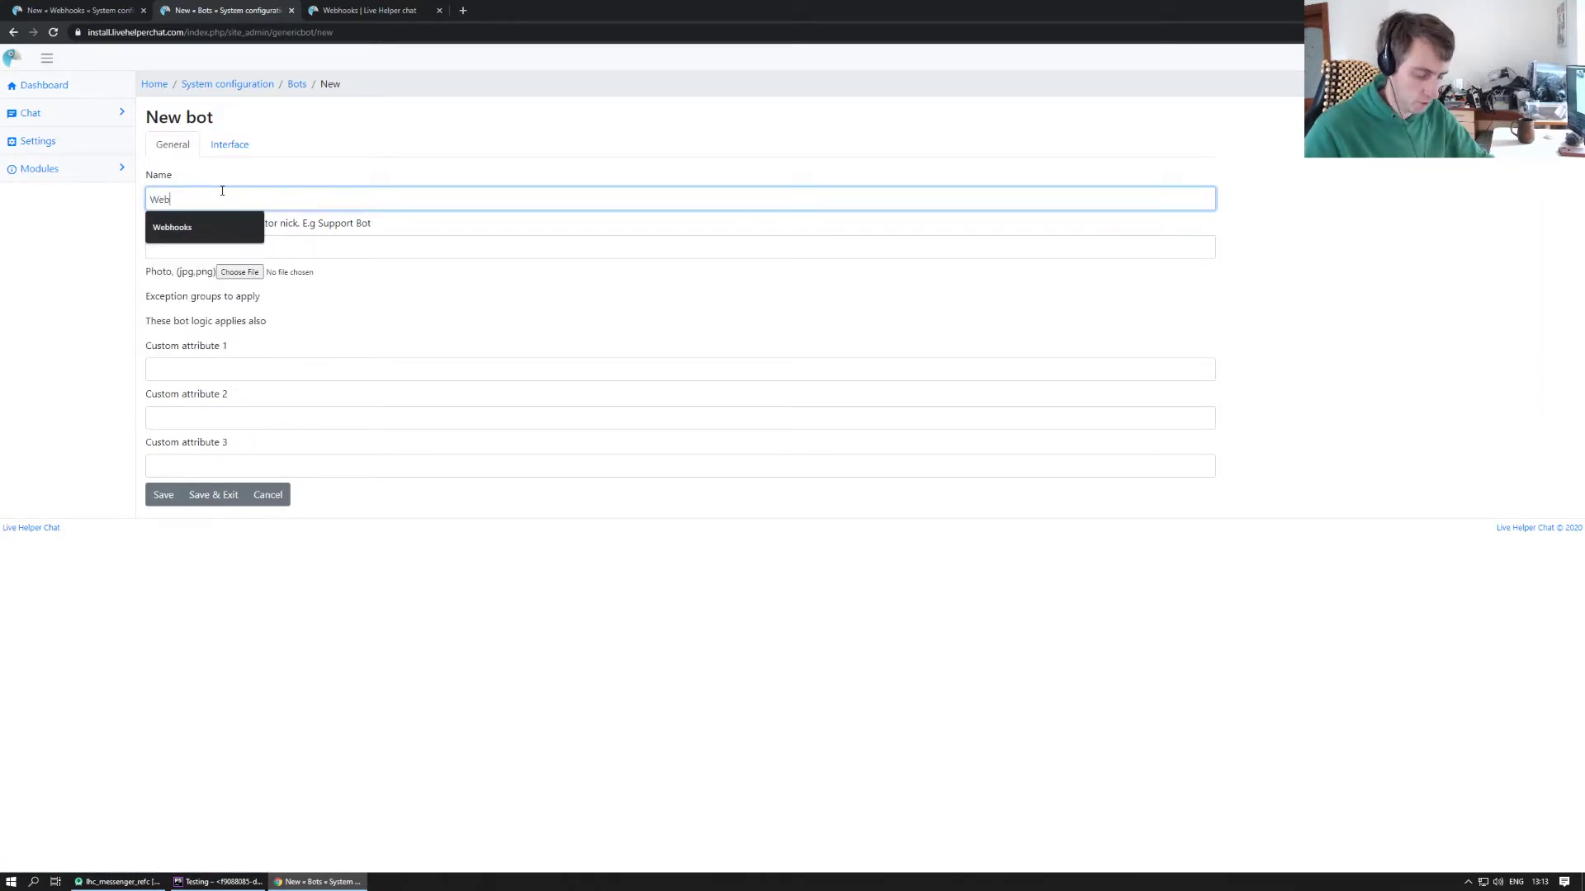
pyautogui.write('hooks')
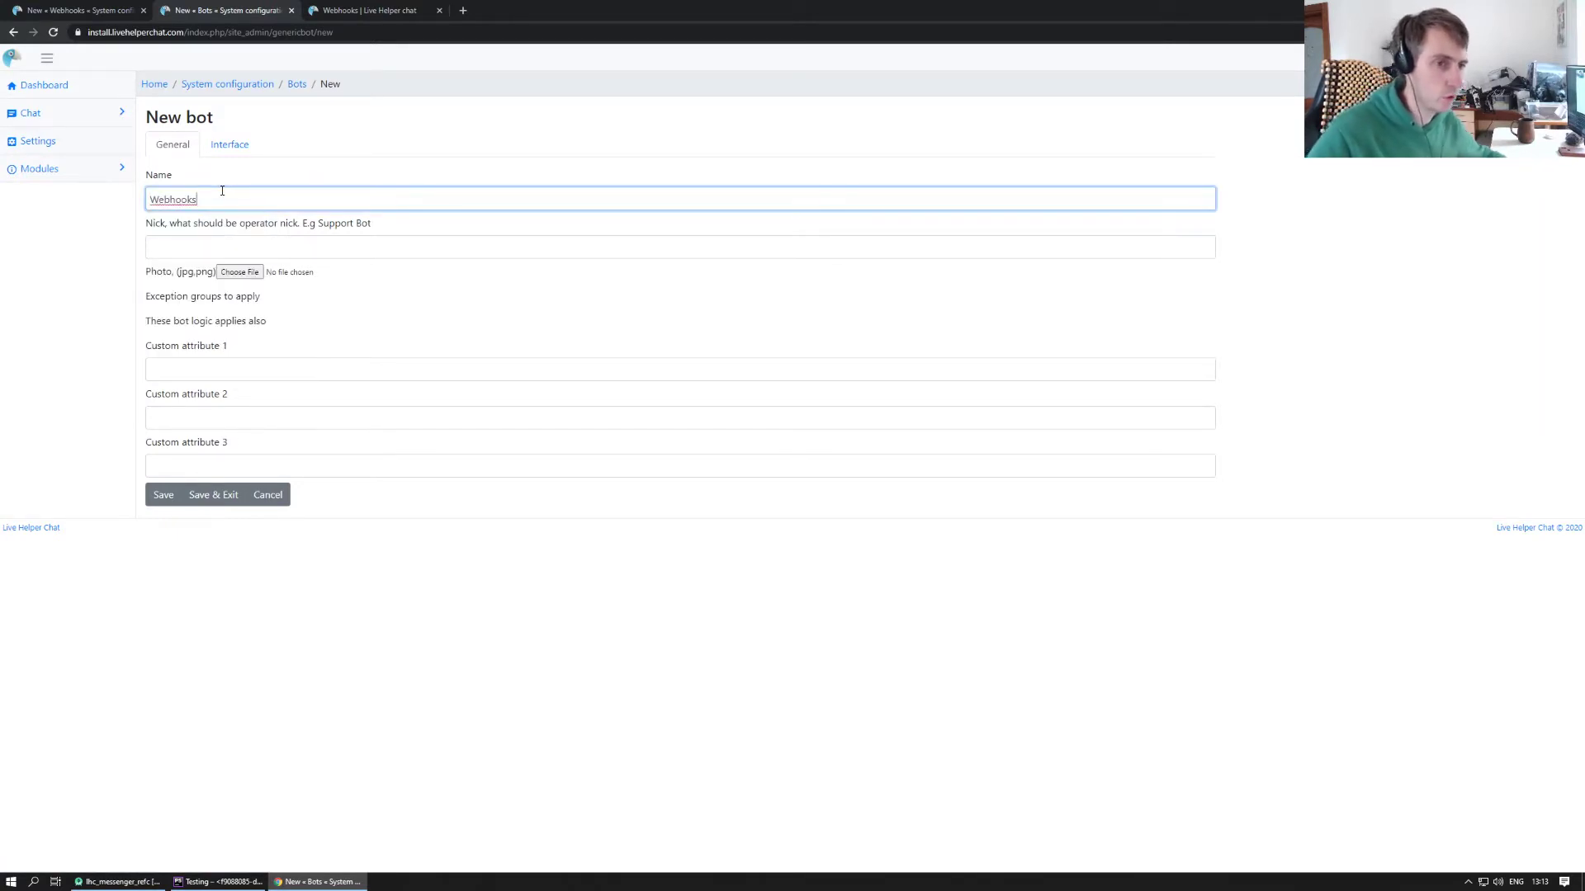
pyautogui.doubleClick(203, 199)
pyautogui.hotkey('ctrl', 'c')
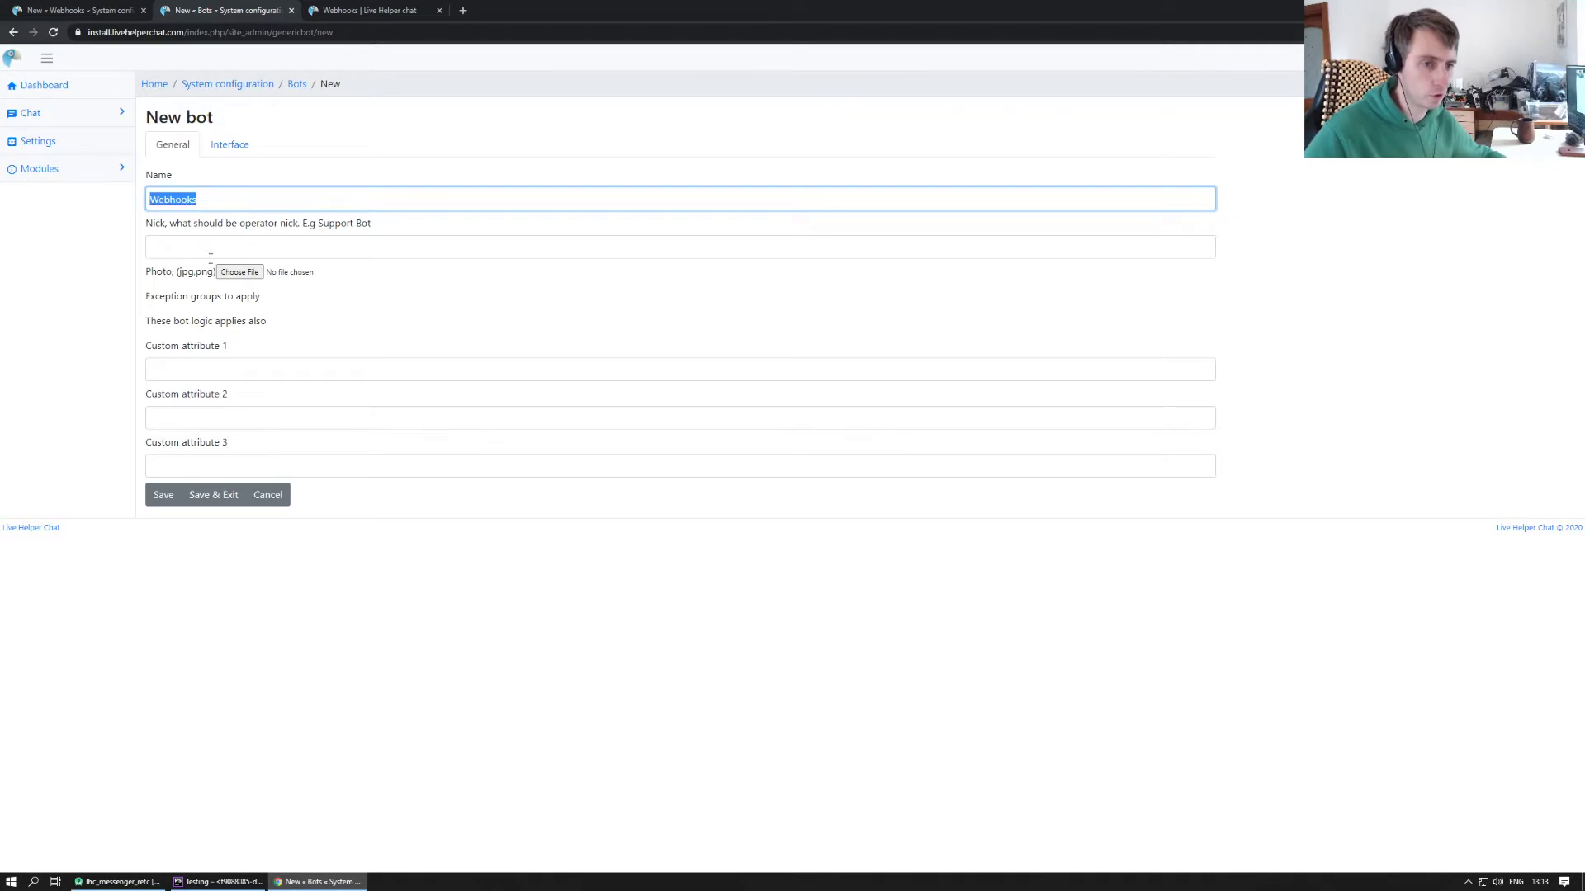
pyautogui.click(188, 252)
pyautogui.hotkey('ctrl', 'v')
pyautogui.click(164, 495)
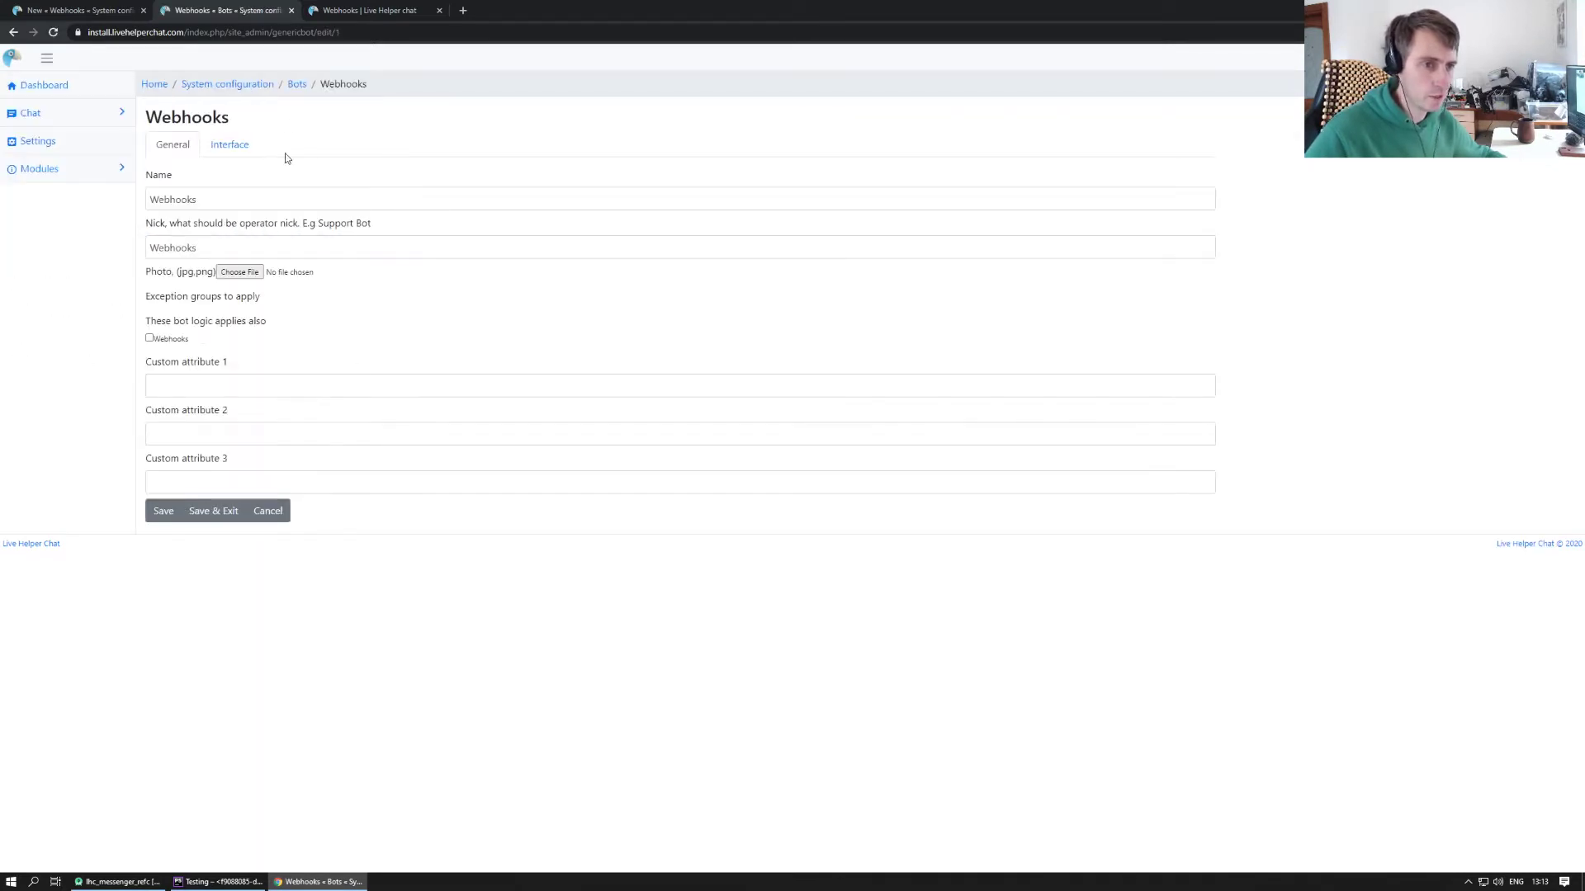
# Step: Add a group named 'Default' to the Webhooks bot
pyautogui.click(298, 84)
pyautogui.click(201, 177)
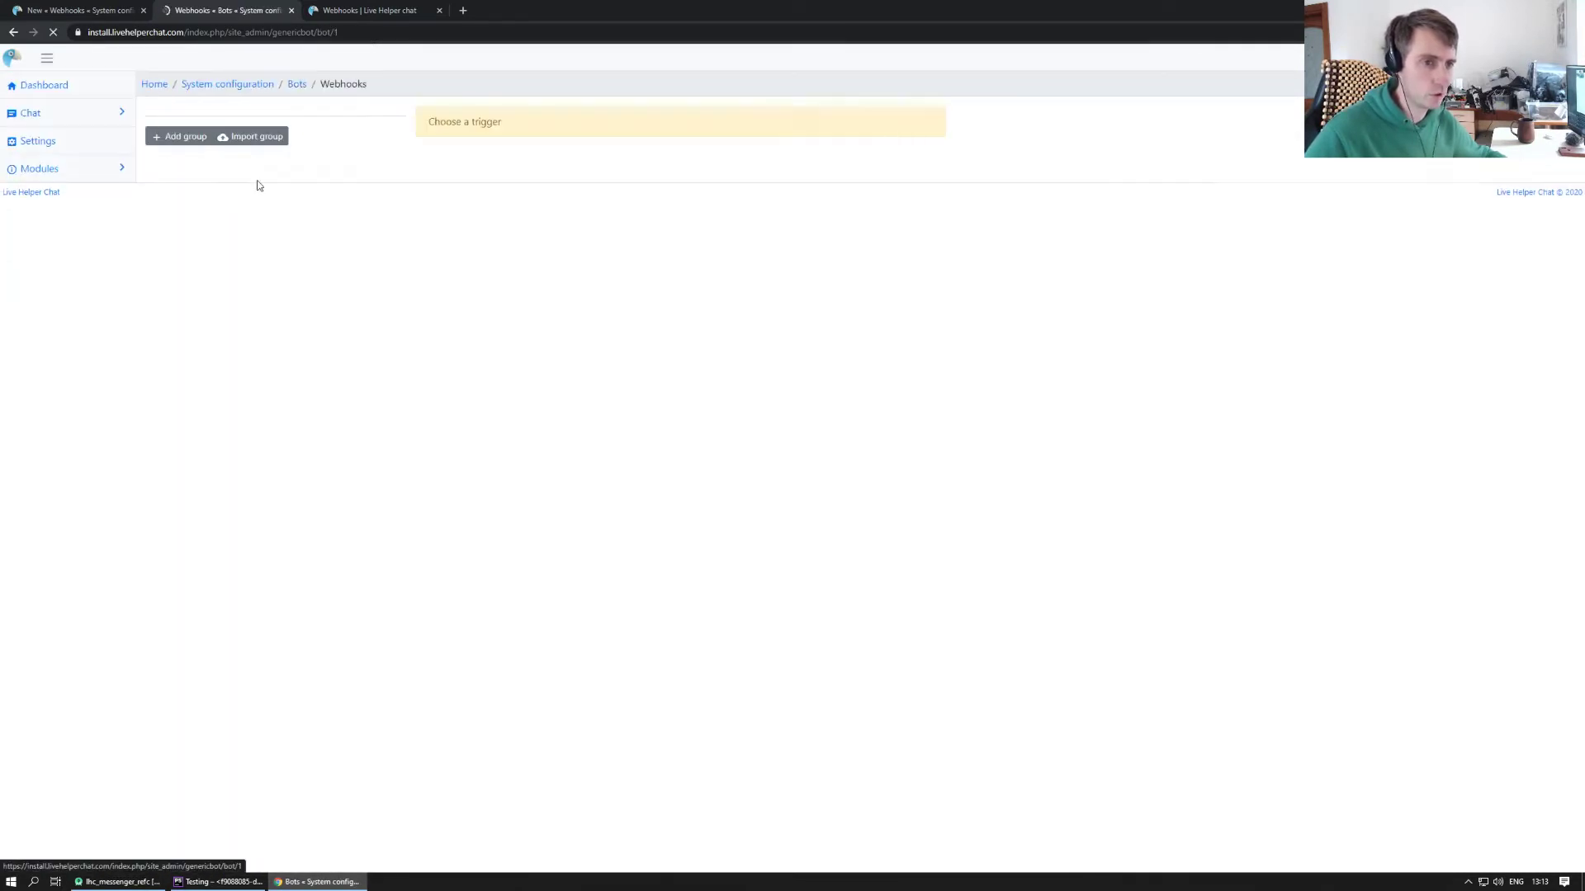
pyautogui.click(177, 137)
pyautogui.moveTo(208, 137); pyautogui.dragTo(136, 122)
pyautogui.write('Default')
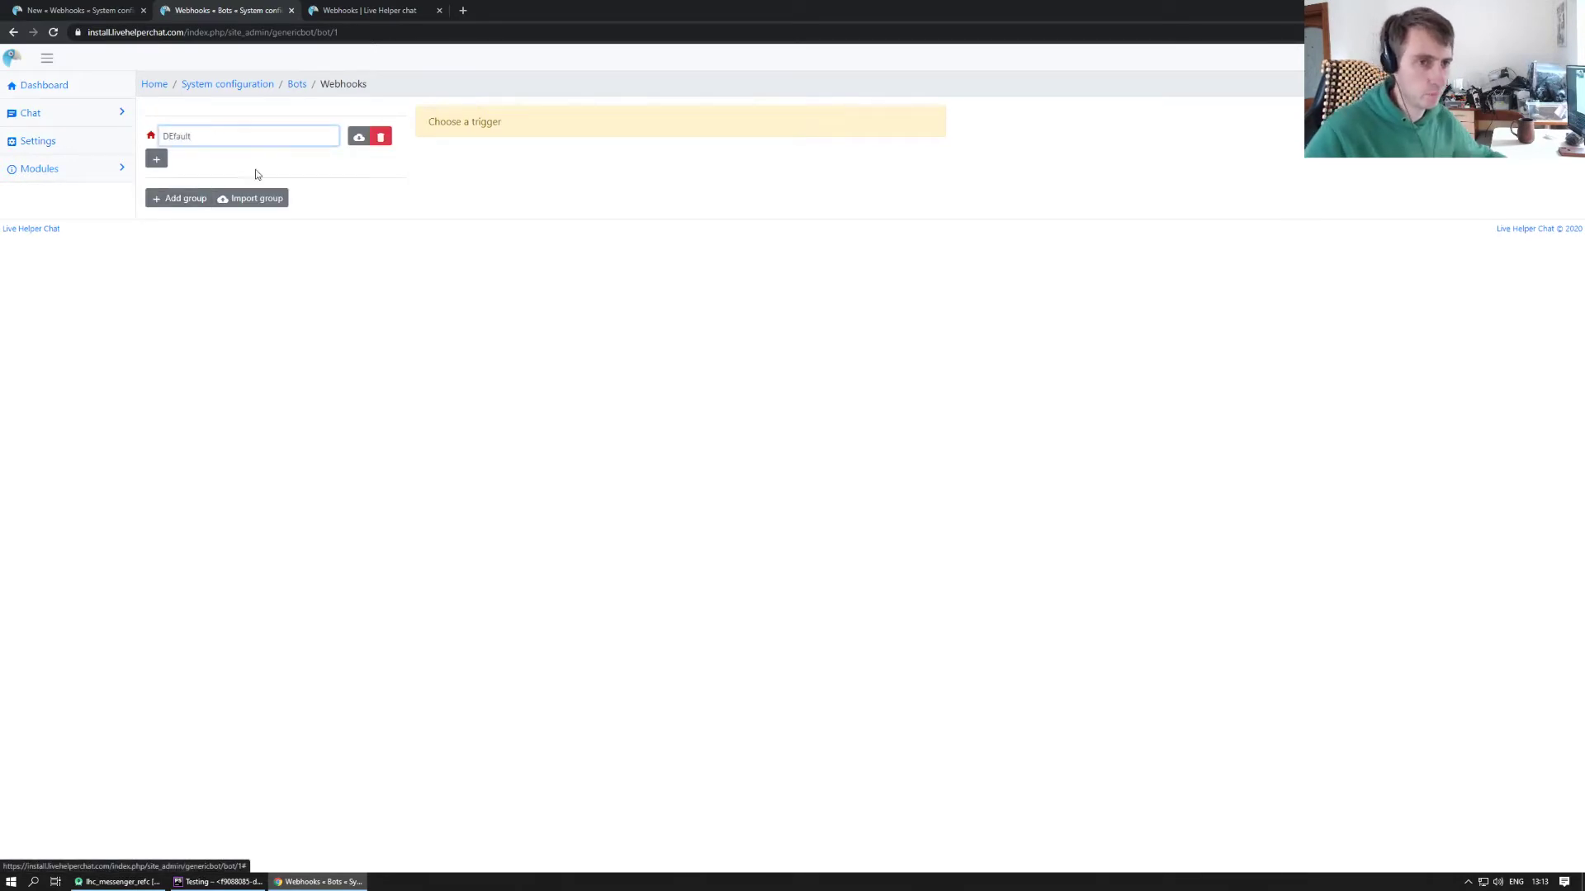
pyautogui.click(178, 133)
pyautogui.press('BackSpace')
pyautogui.write('e')
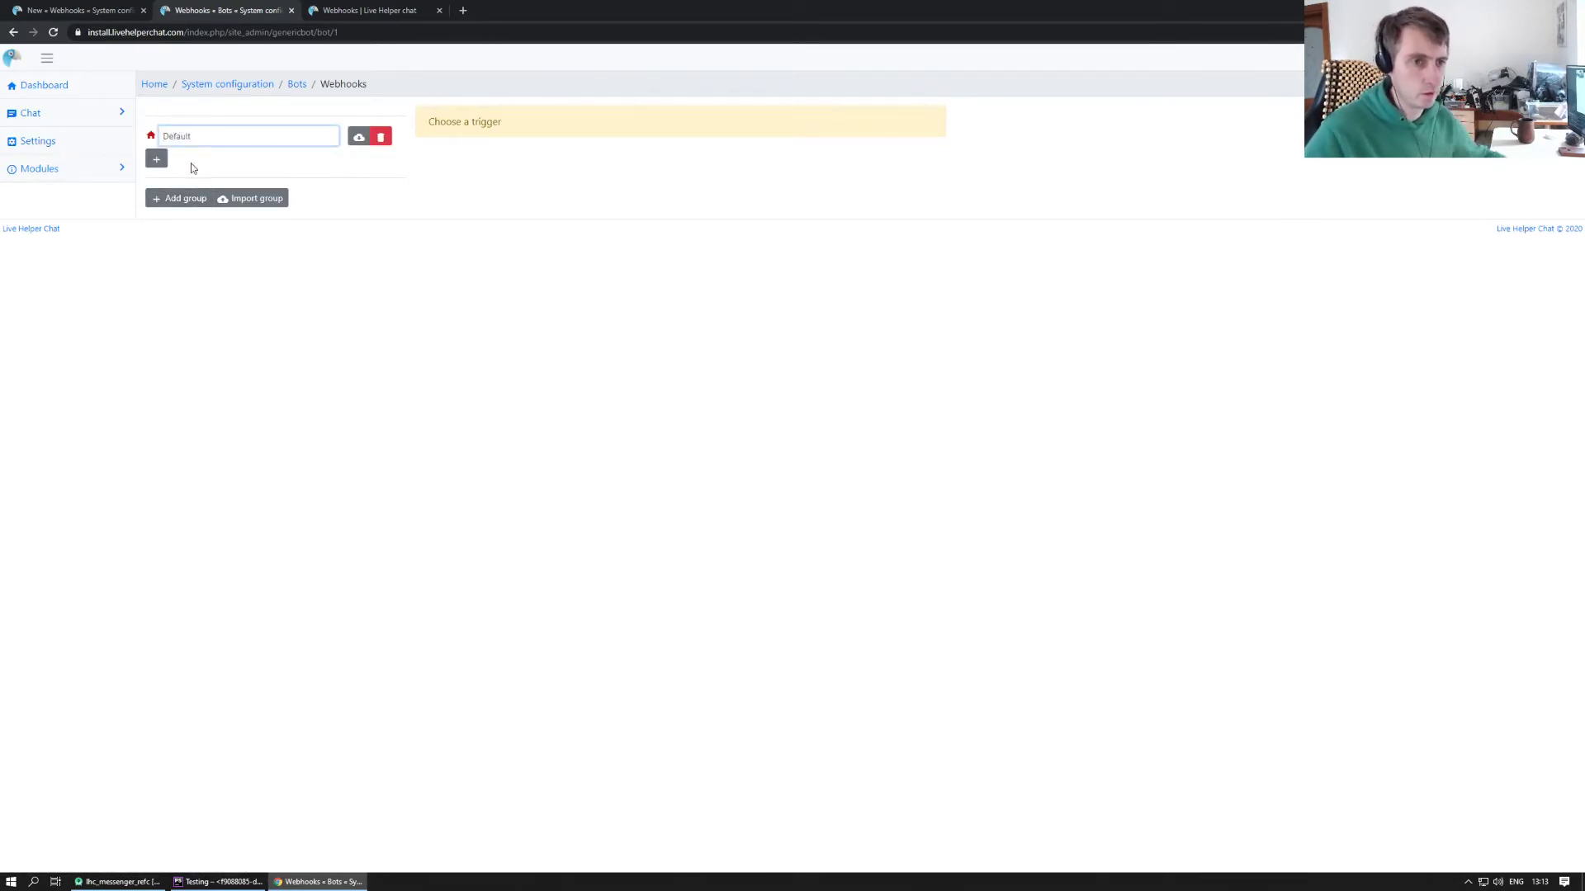
# Step: Add and save a trigger named 'chat.close' in the Default group
pyautogui.click(156, 158)
pyautogui.click(173, 158)
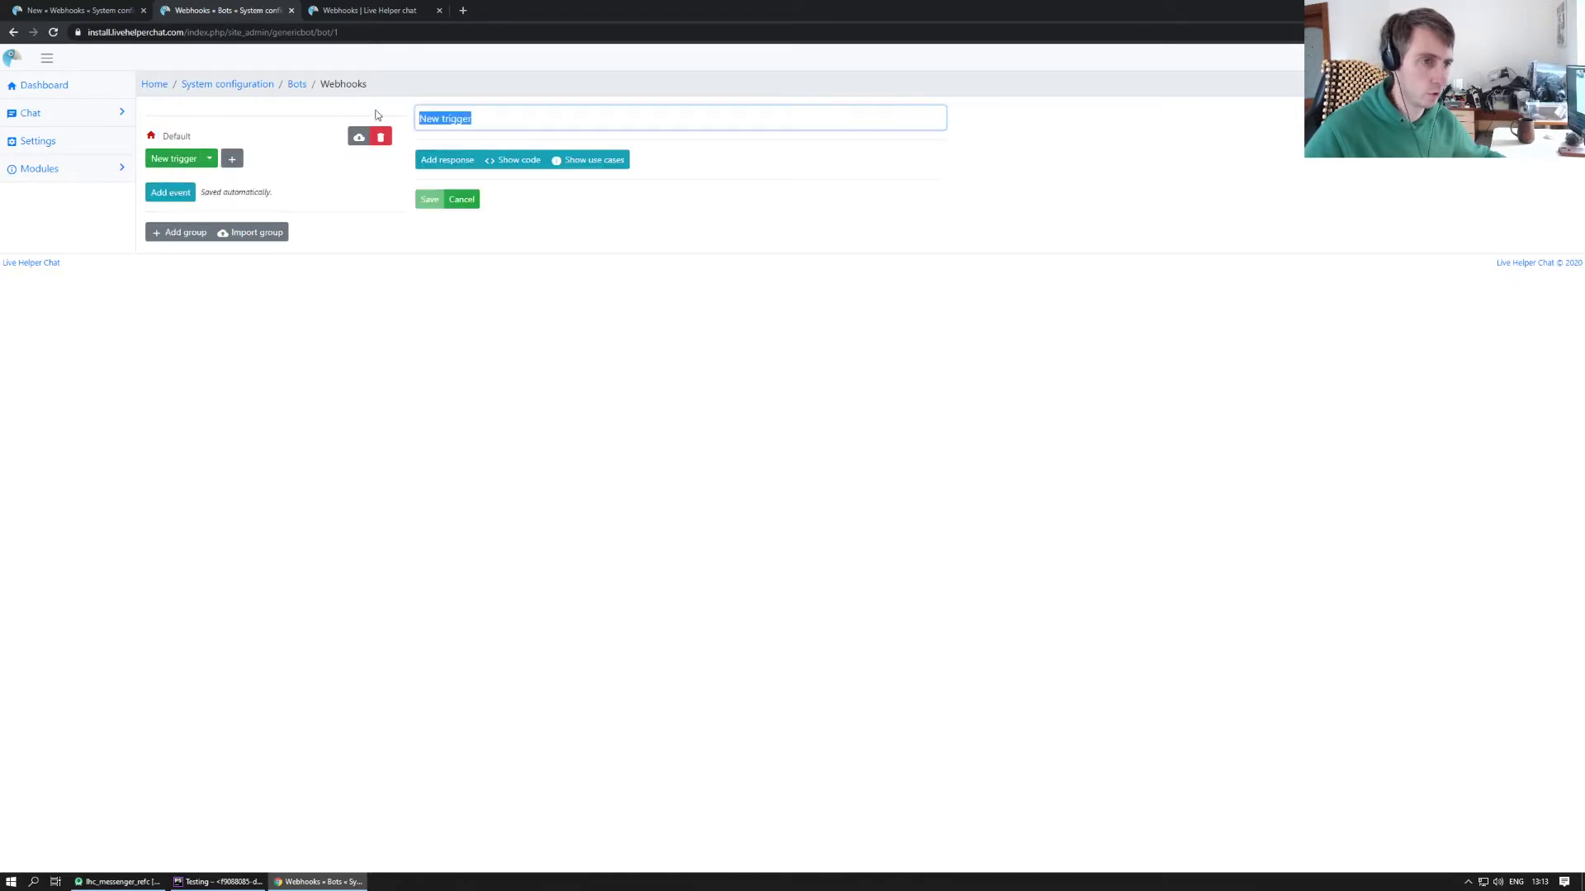
pyautogui.write('chat')
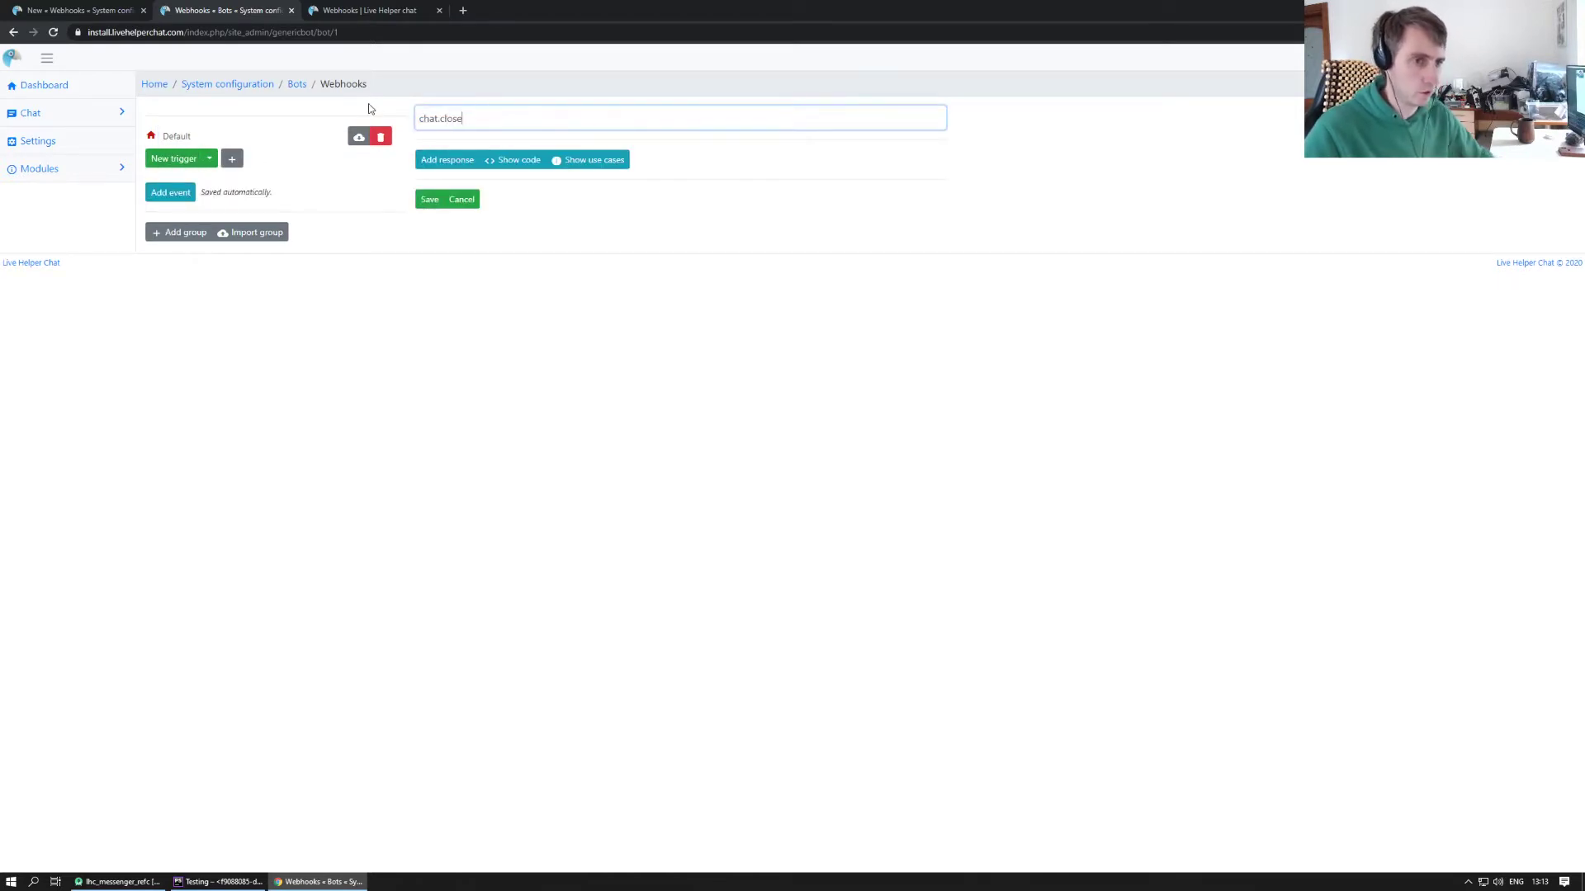
pyautogui.write('.close')
pyautogui.click(429, 200)
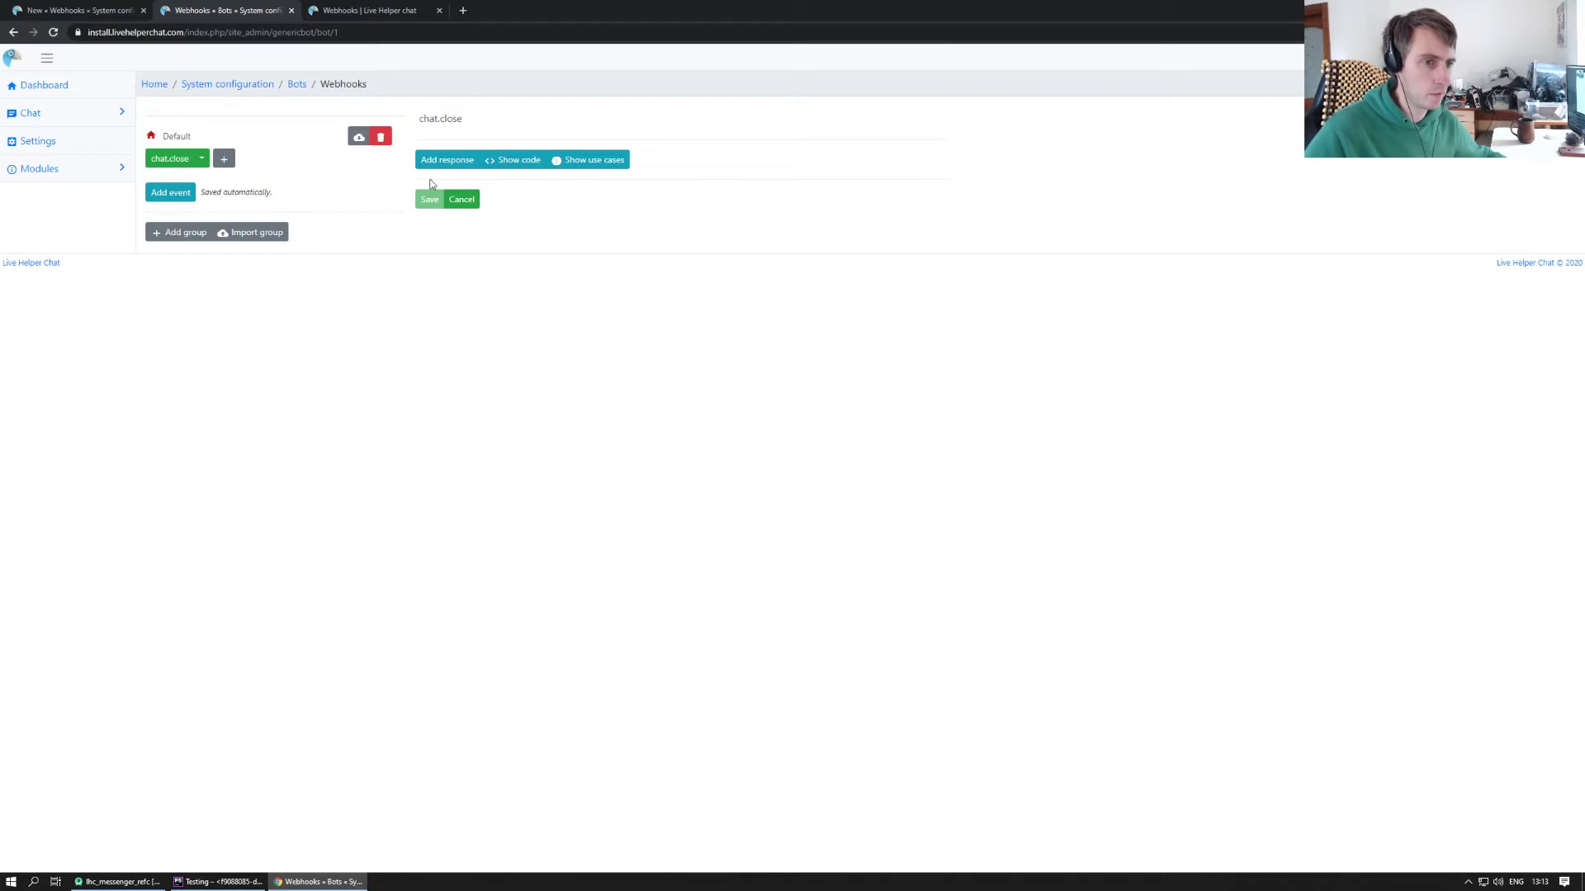
pyautogui.click(78, 10)
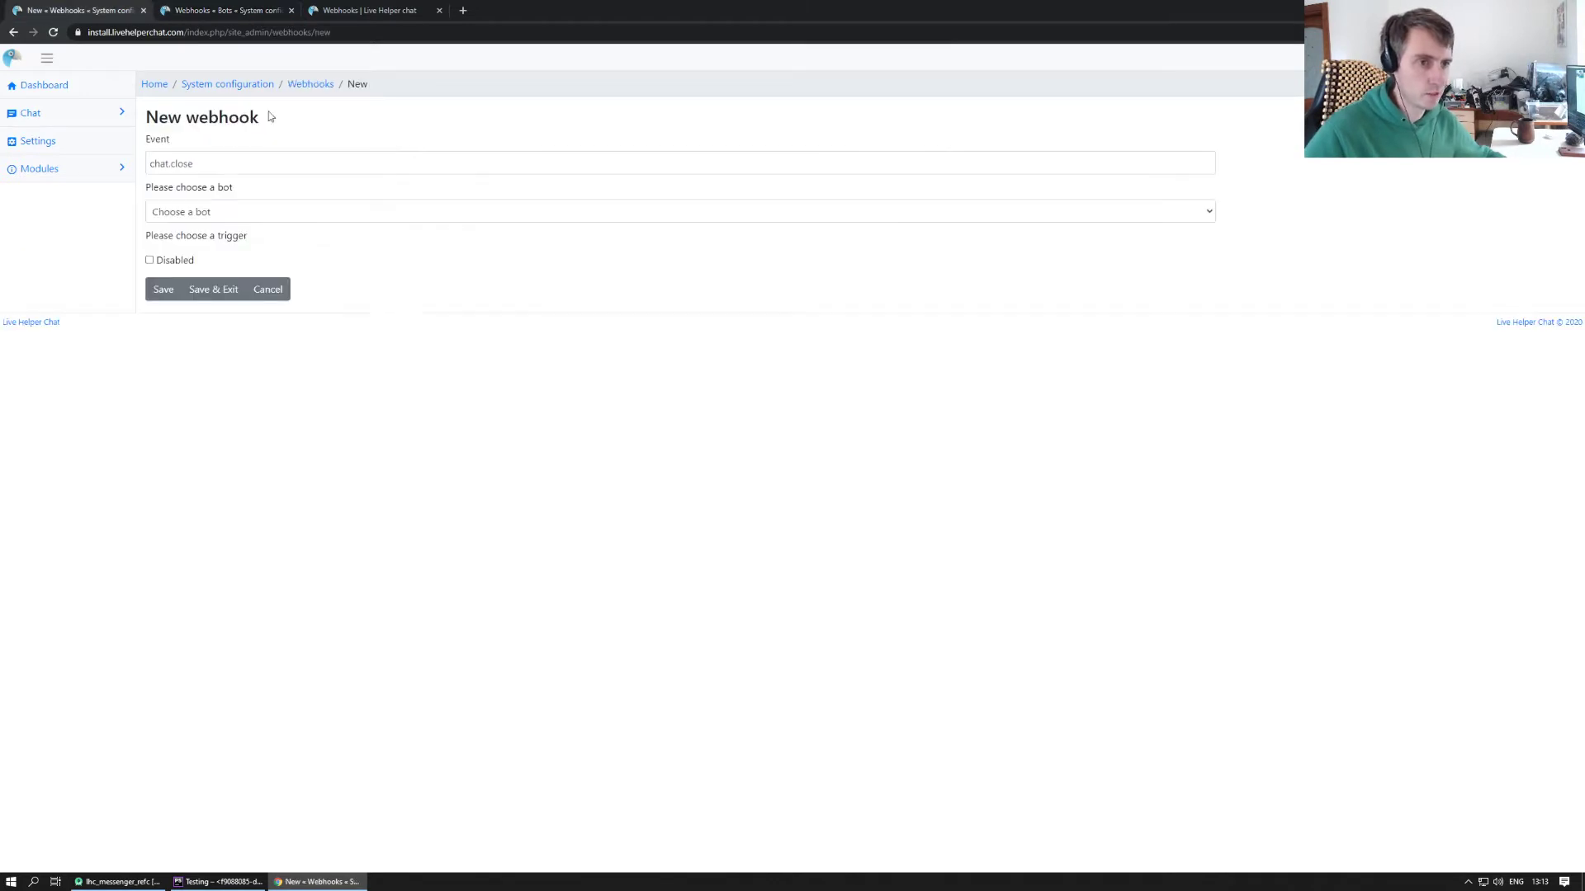
# Step: Set the webhook's bot to Webhooks and its trigger to chat.close
pyautogui.click(265, 211)
pyautogui.click(265, 231)
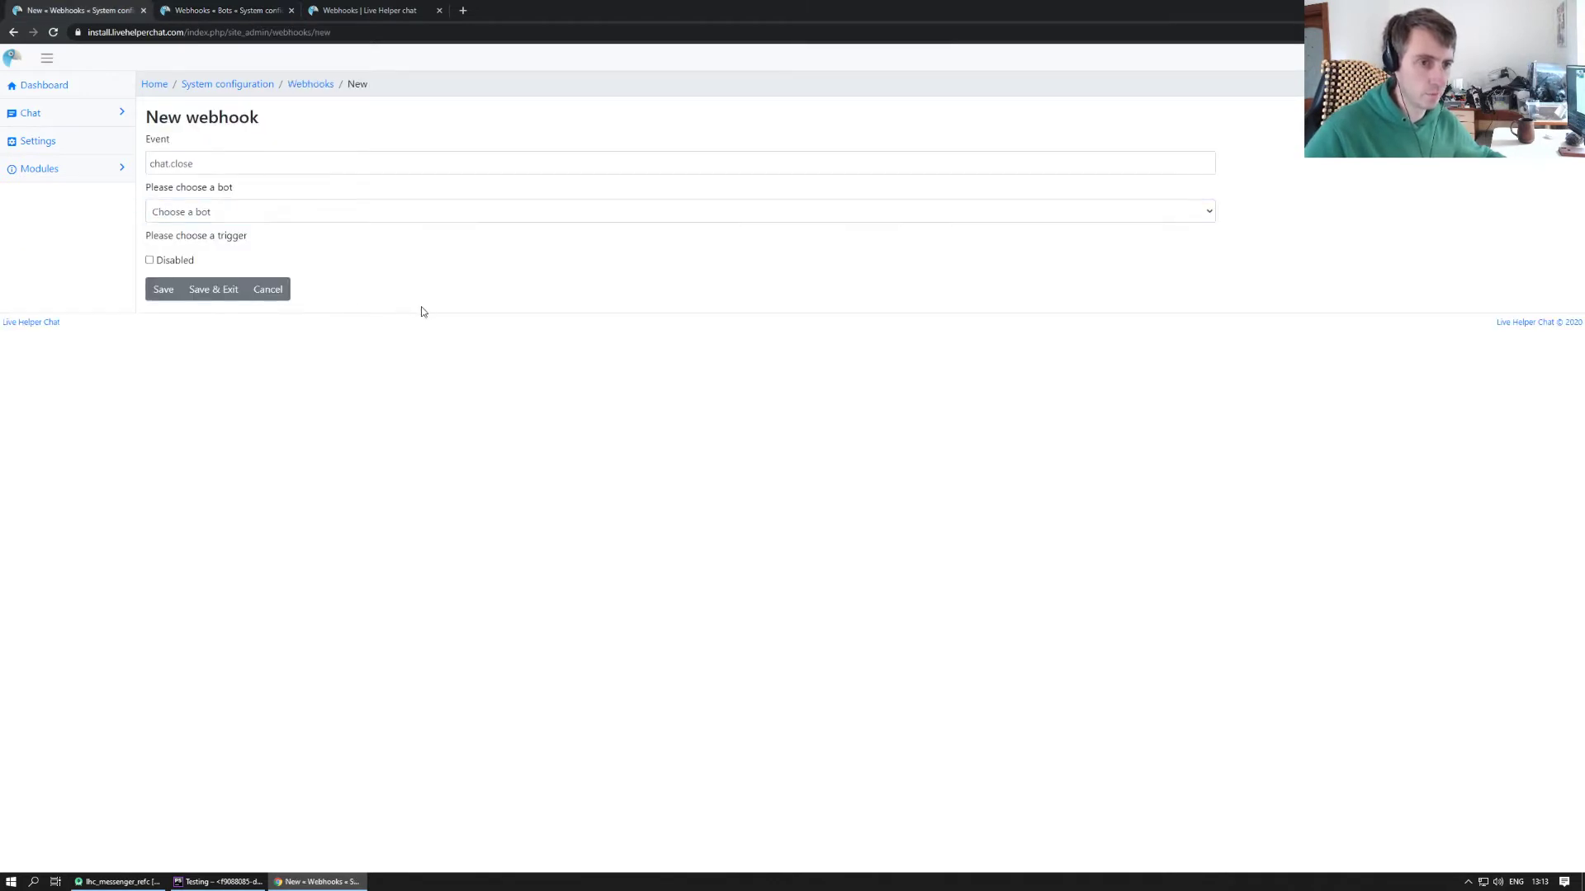
pyautogui.click(53, 32)
pyautogui.click(219, 211)
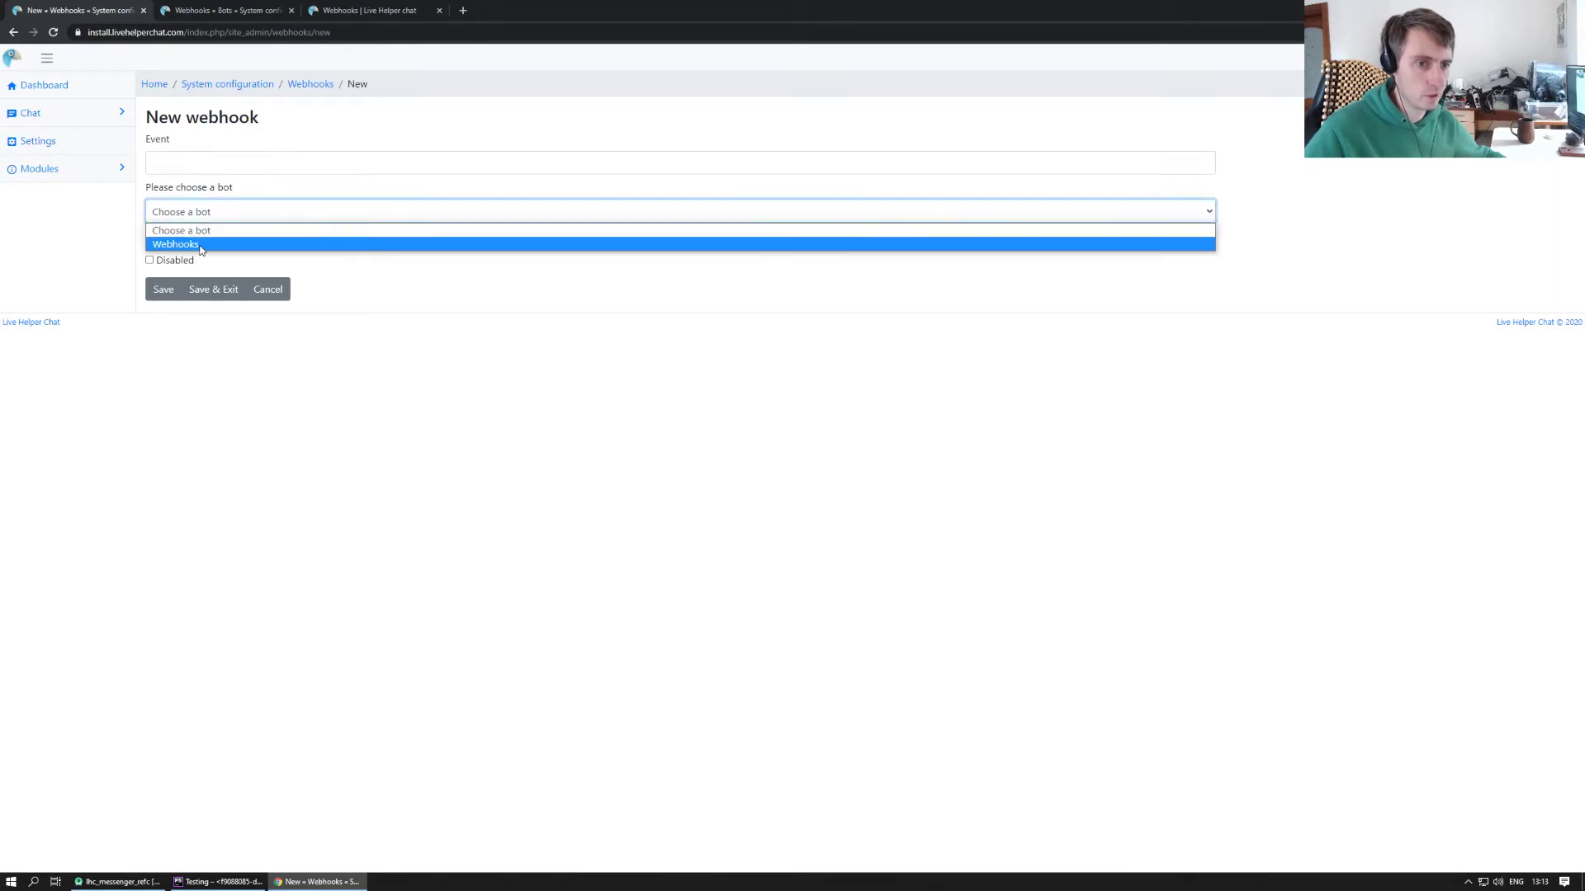
pyautogui.click(207, 241)
pyautogui.click(247, 260)
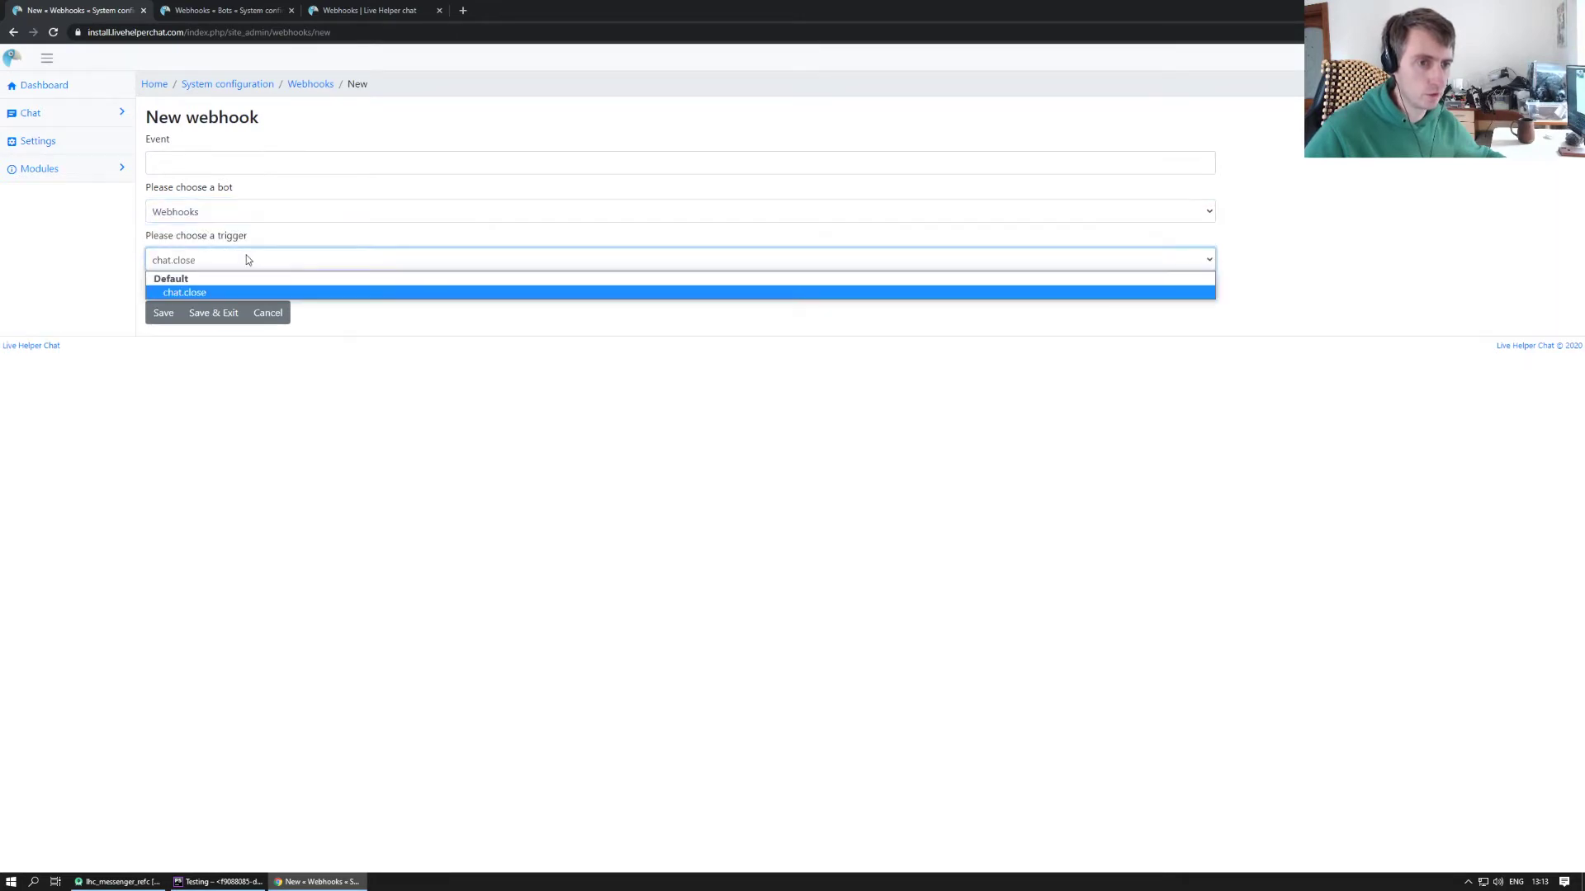
pyautogui.click(204, 294)
# Step: Enter chat.close as the event, save the webhook, and return to the webhooks list
pyautogui.click(201, 165)
pyautogui.write('chat.close')
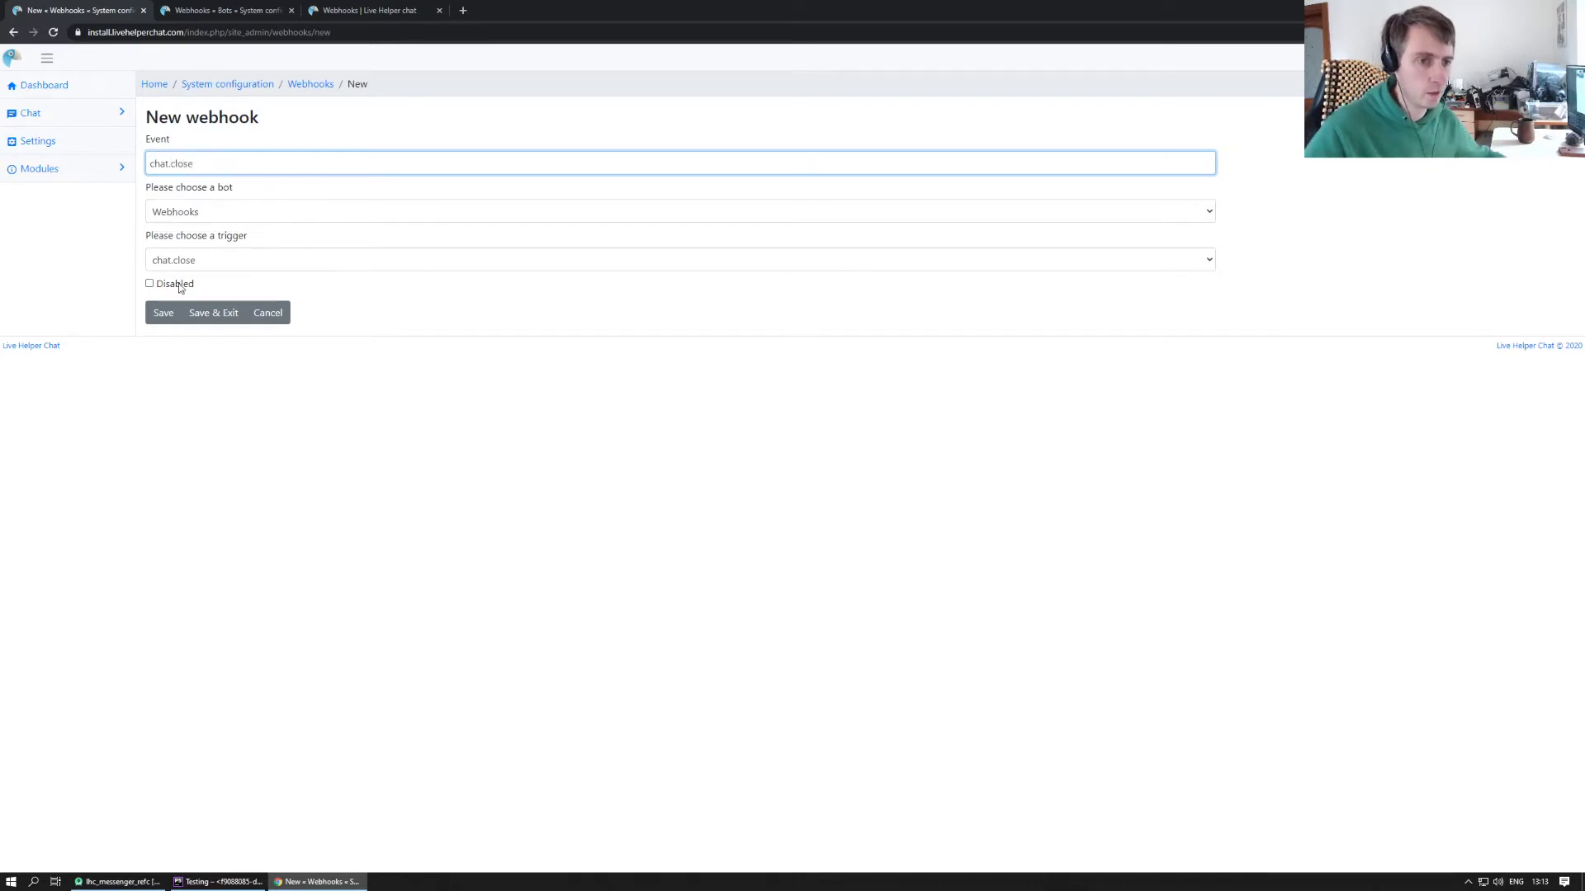
pyautogui.click(165, 314)
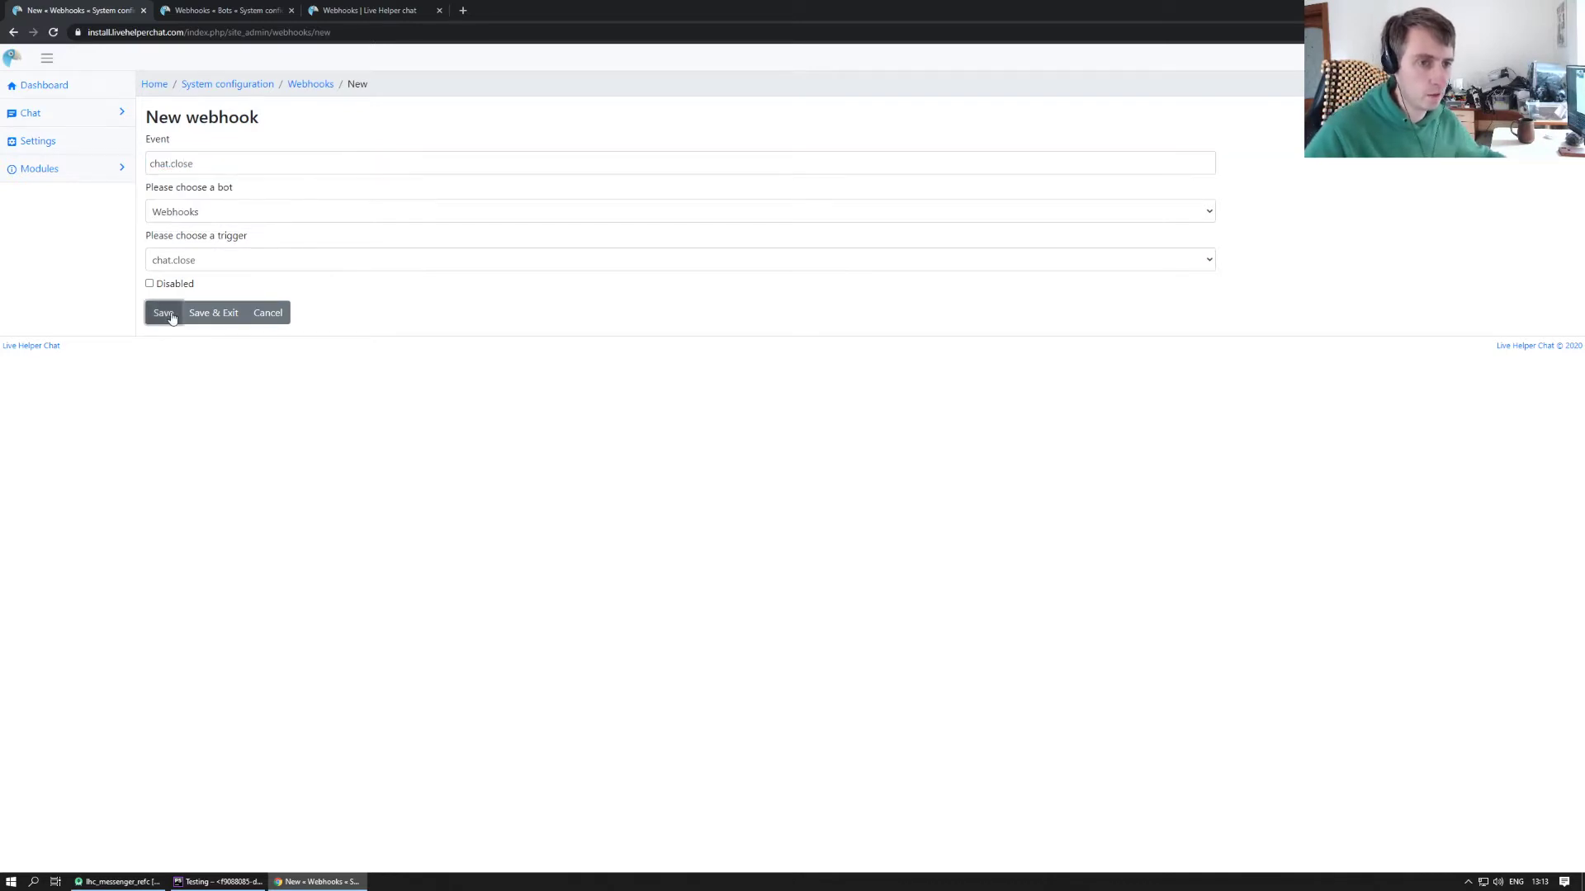
pyautogui.click(316, 86)
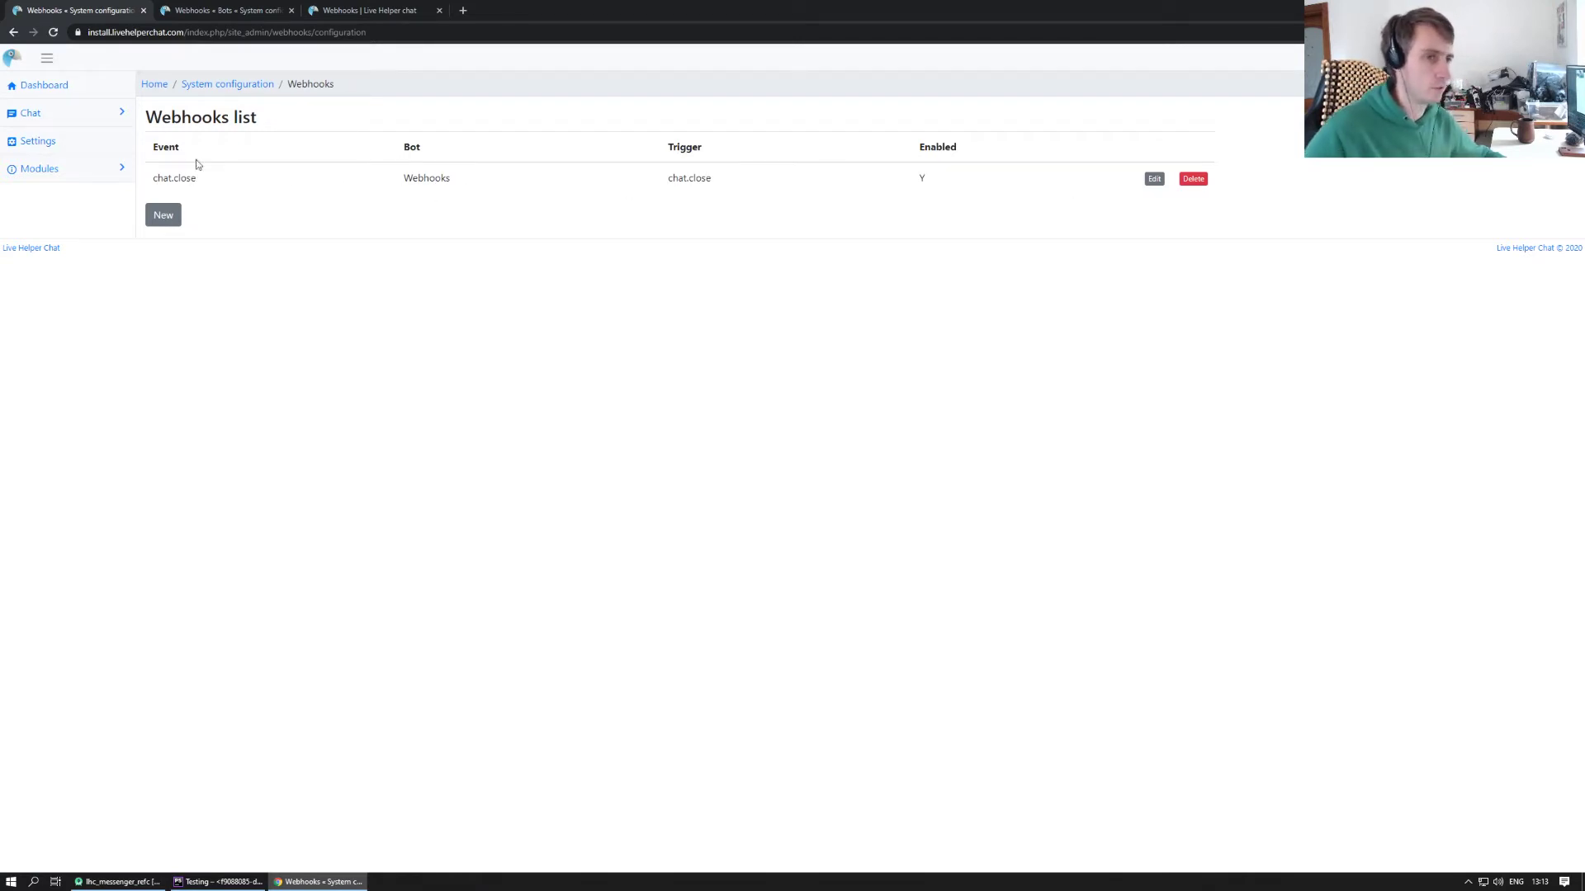
# Step: Go from the Webhooks bot editor back to System configuration's Live help configuration
pyautogui.click(214, 12)
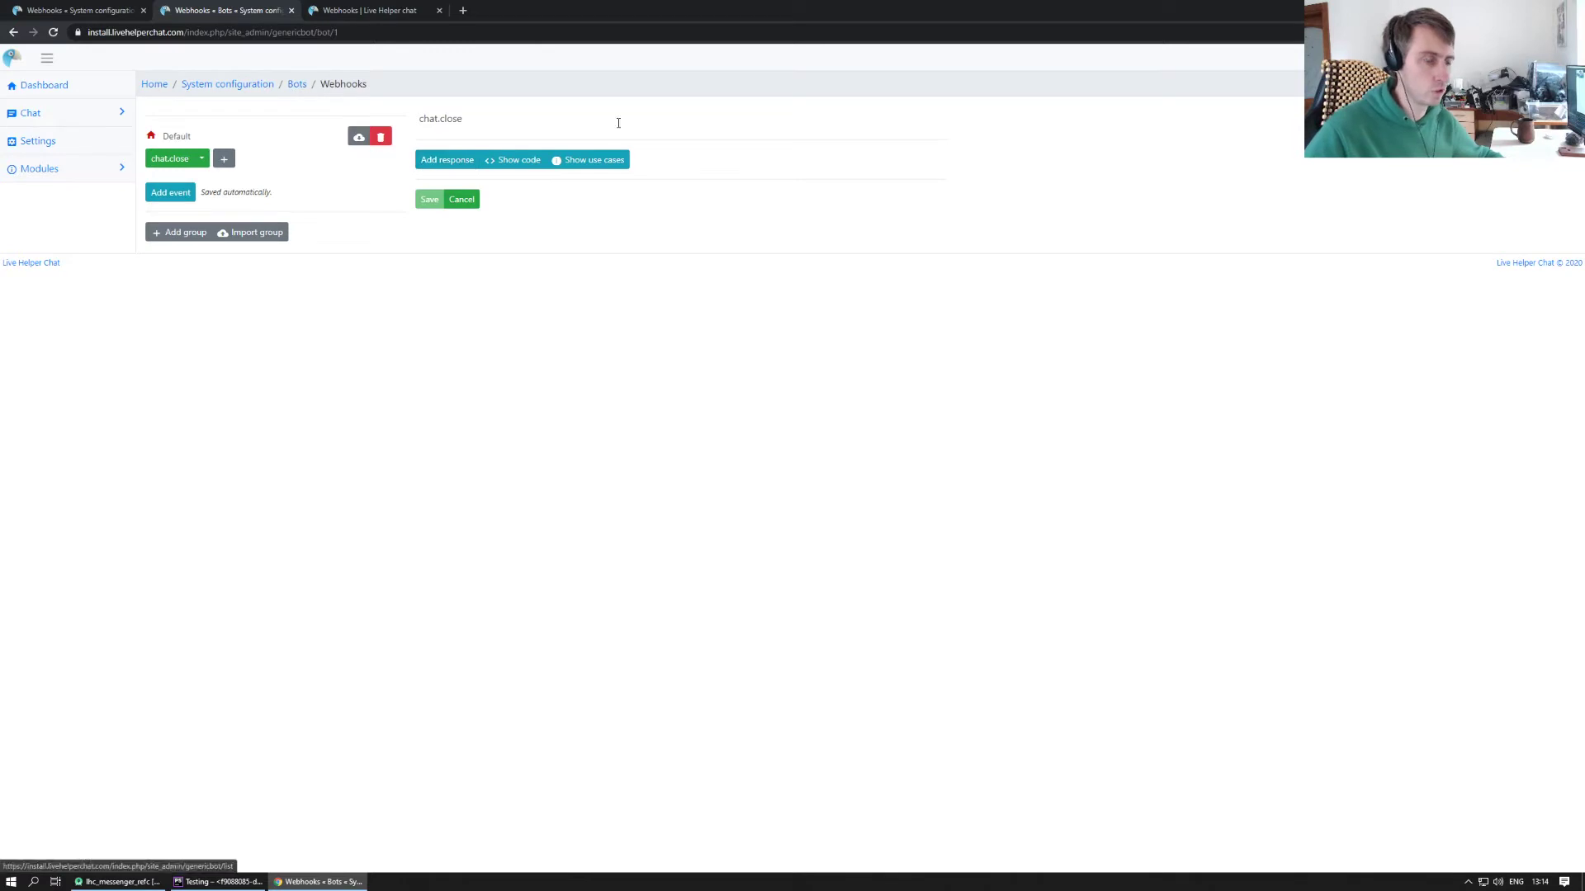
pyautogui.click(290, 87)
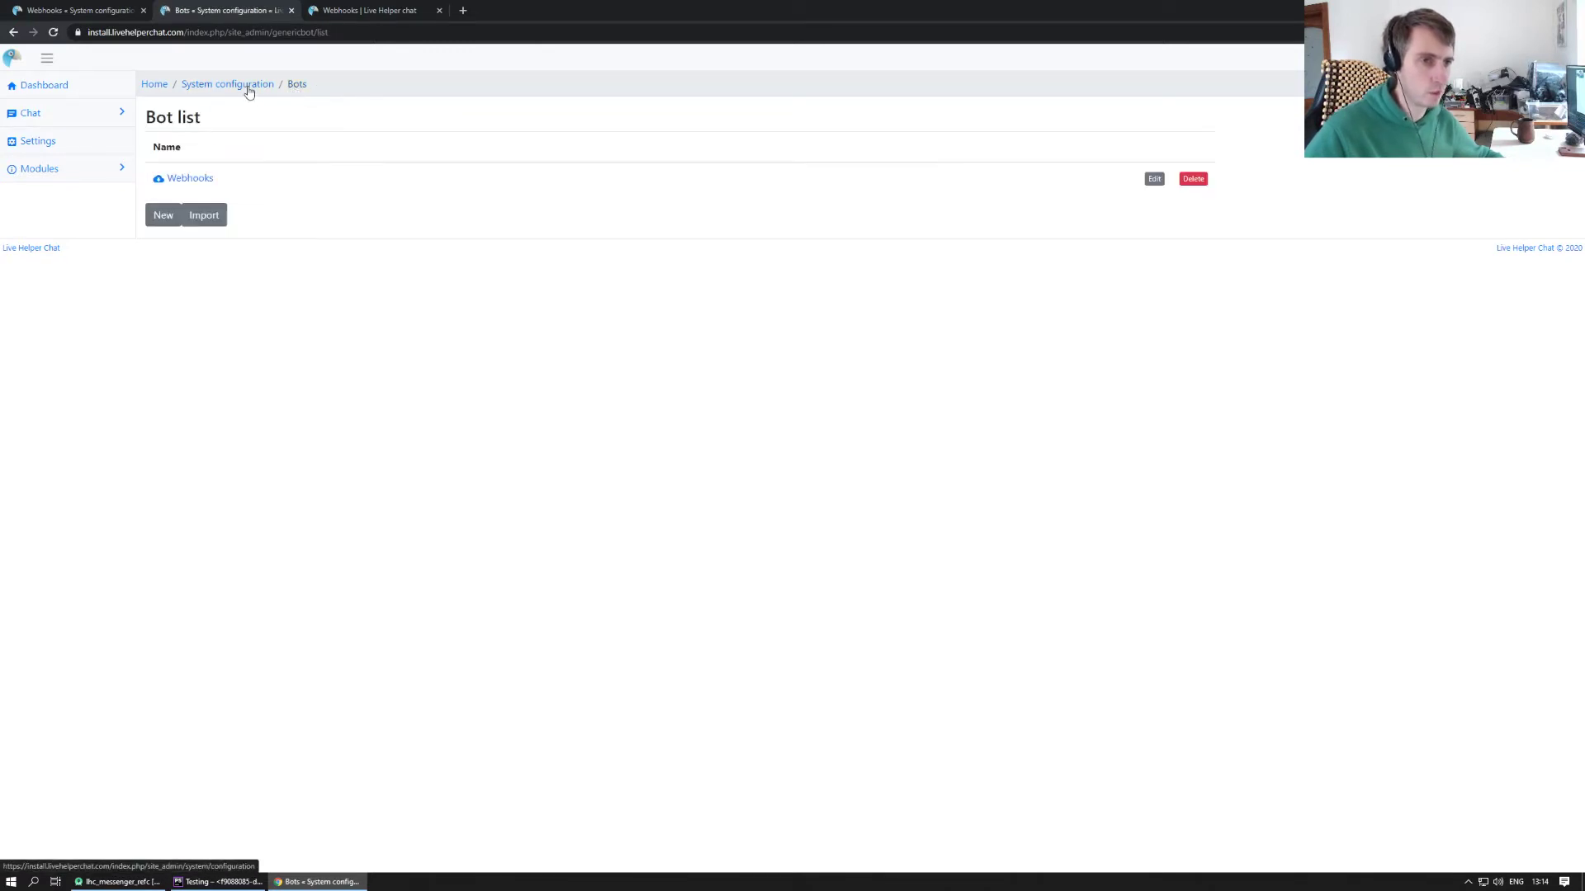
pyautogui.click(248, 88)
pyautogui.click(328, 144)
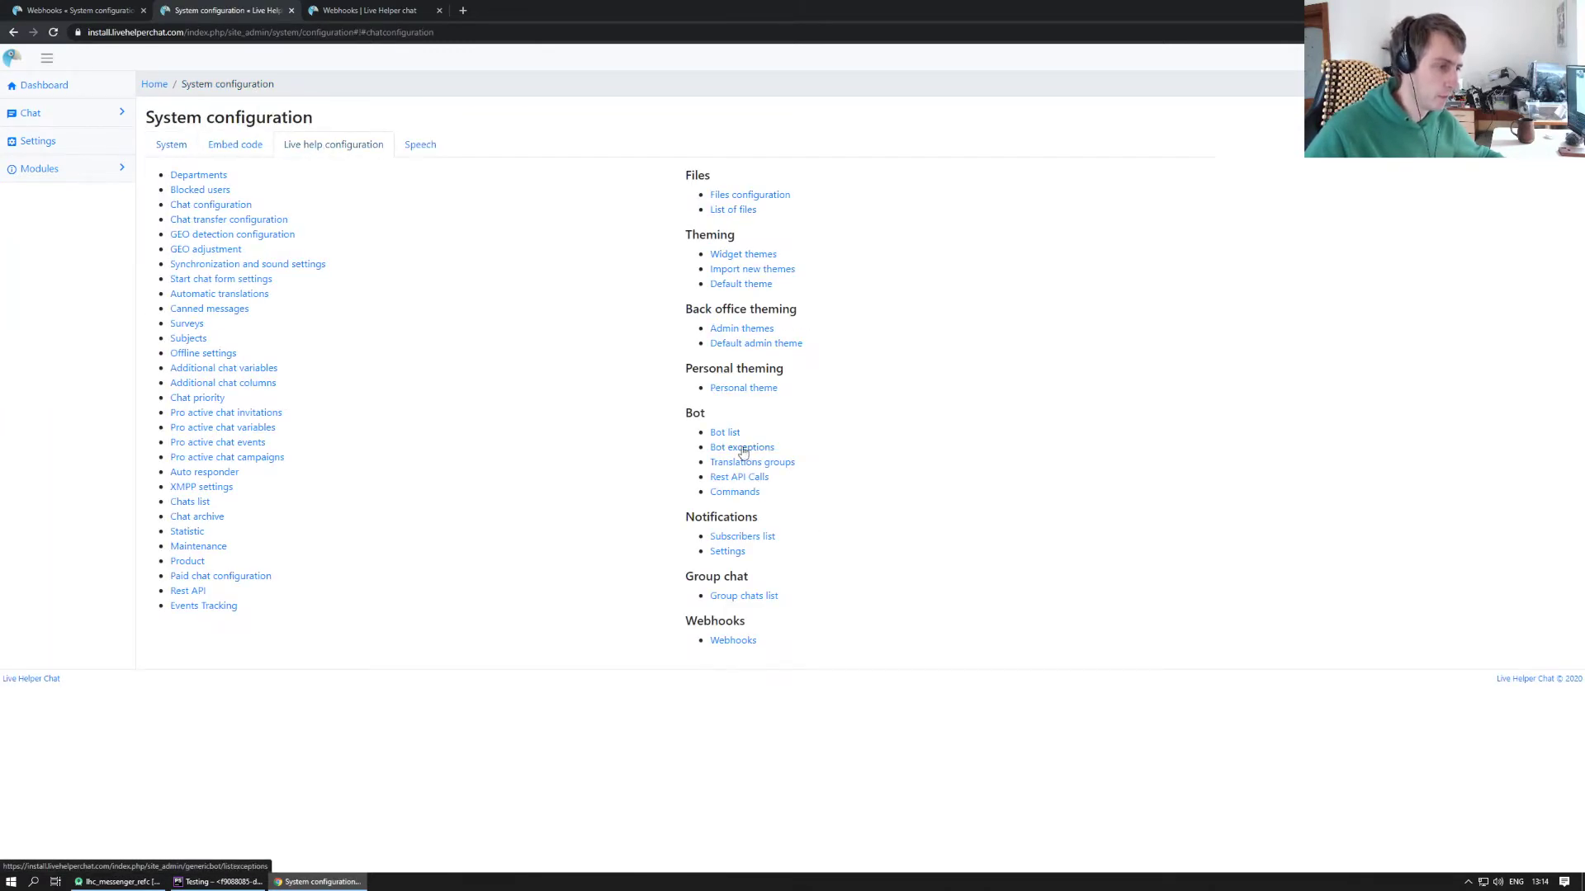
# Step: Start a new Rest API call with Name and Description both 'Webhooks'
pyautogui.click(737, 483)
pyautogui.click(161, 141)
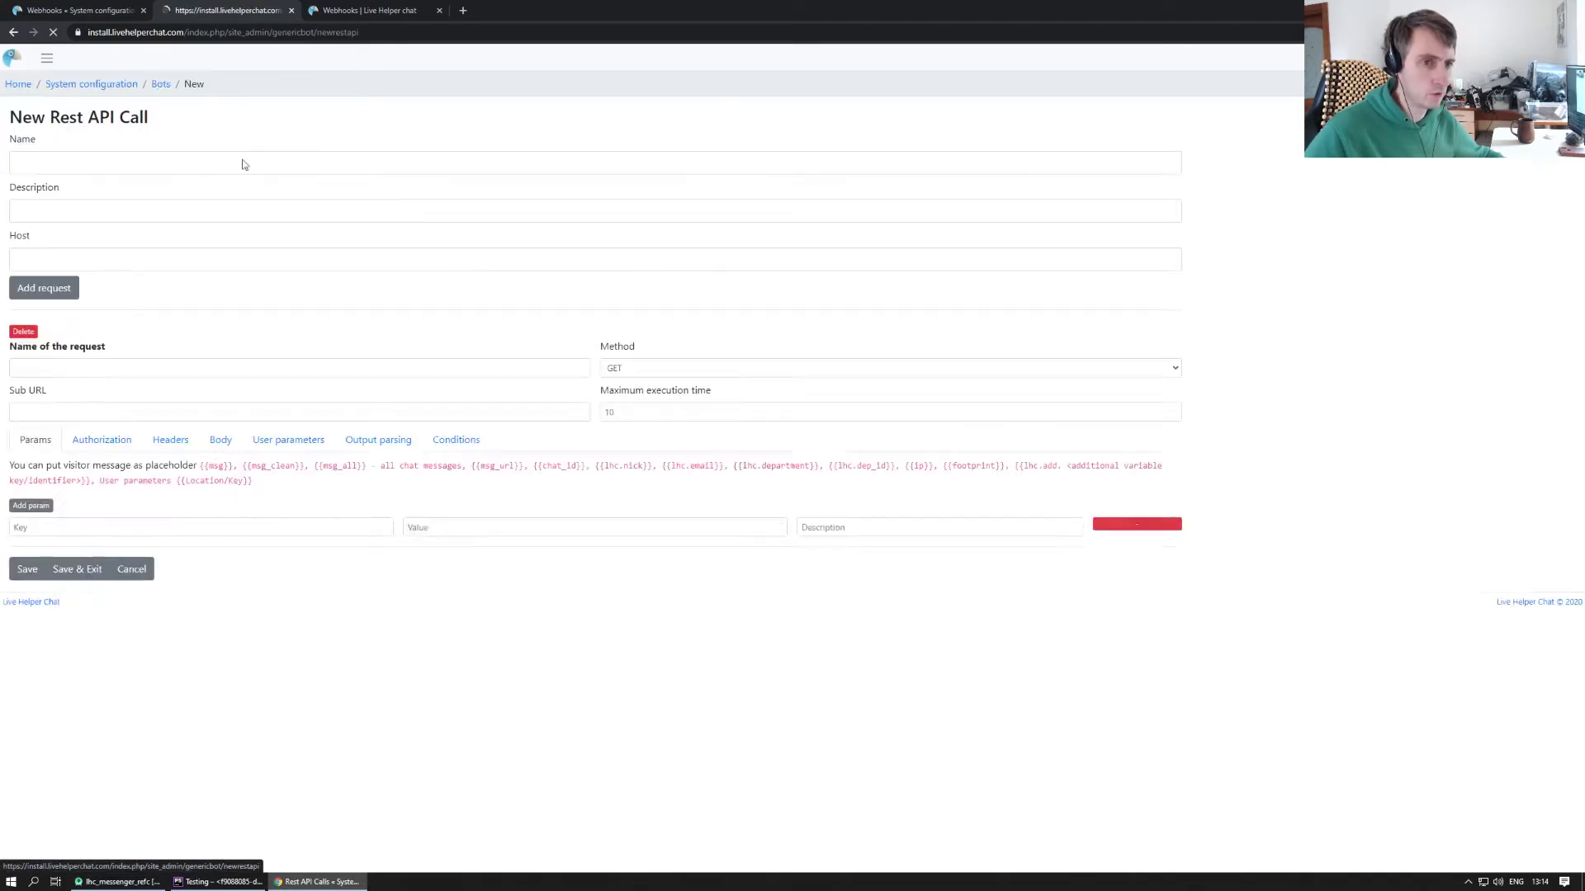
pyautogui.click(225, 158)
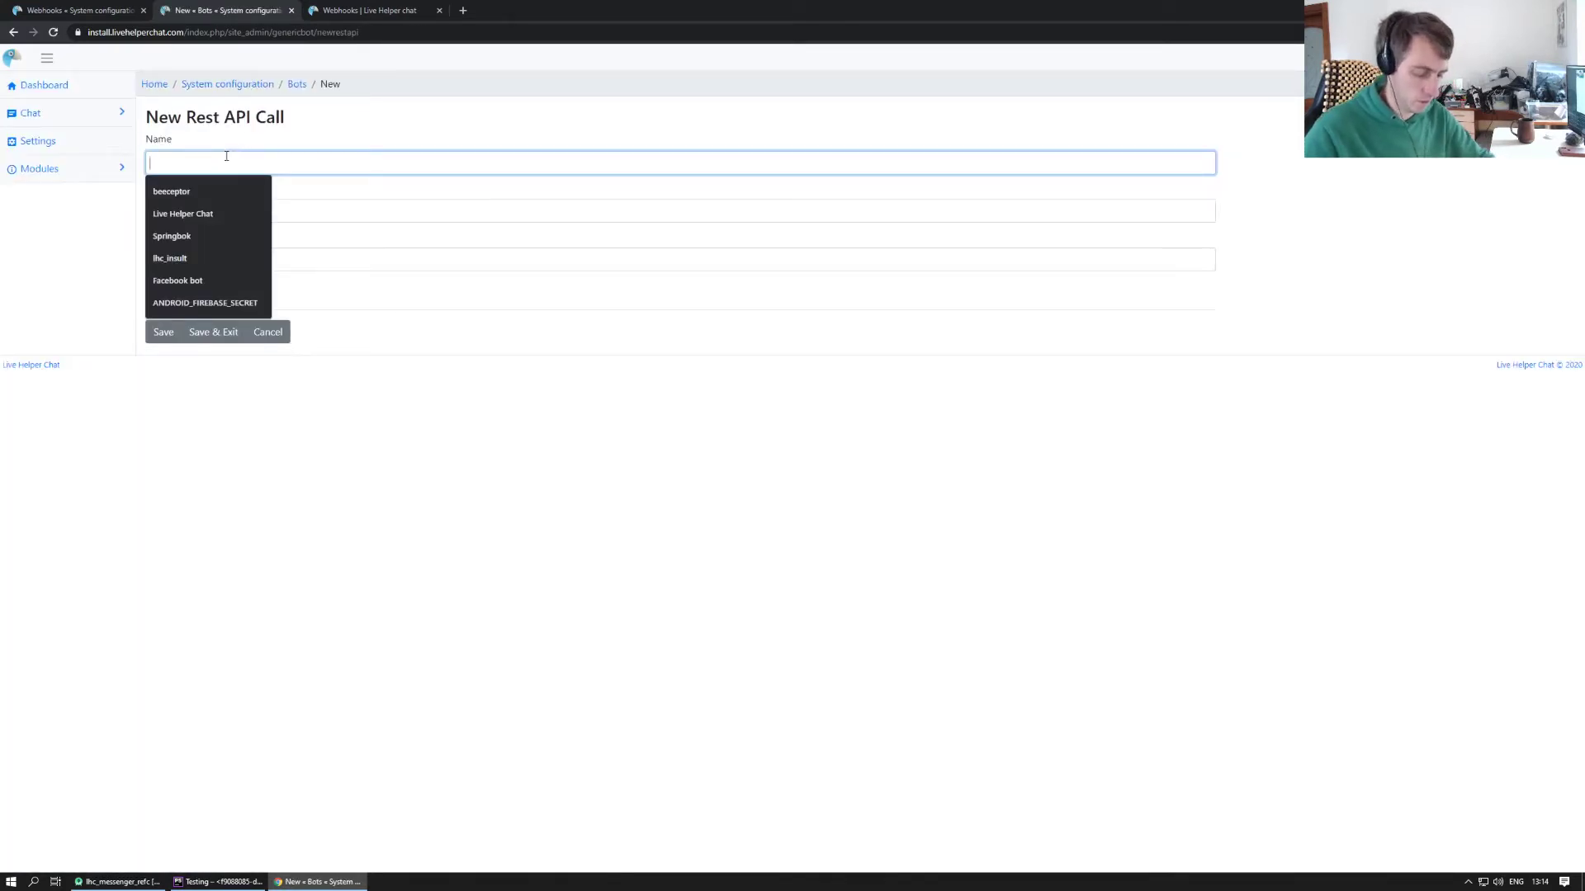
pyautogui.write('Webhooks')
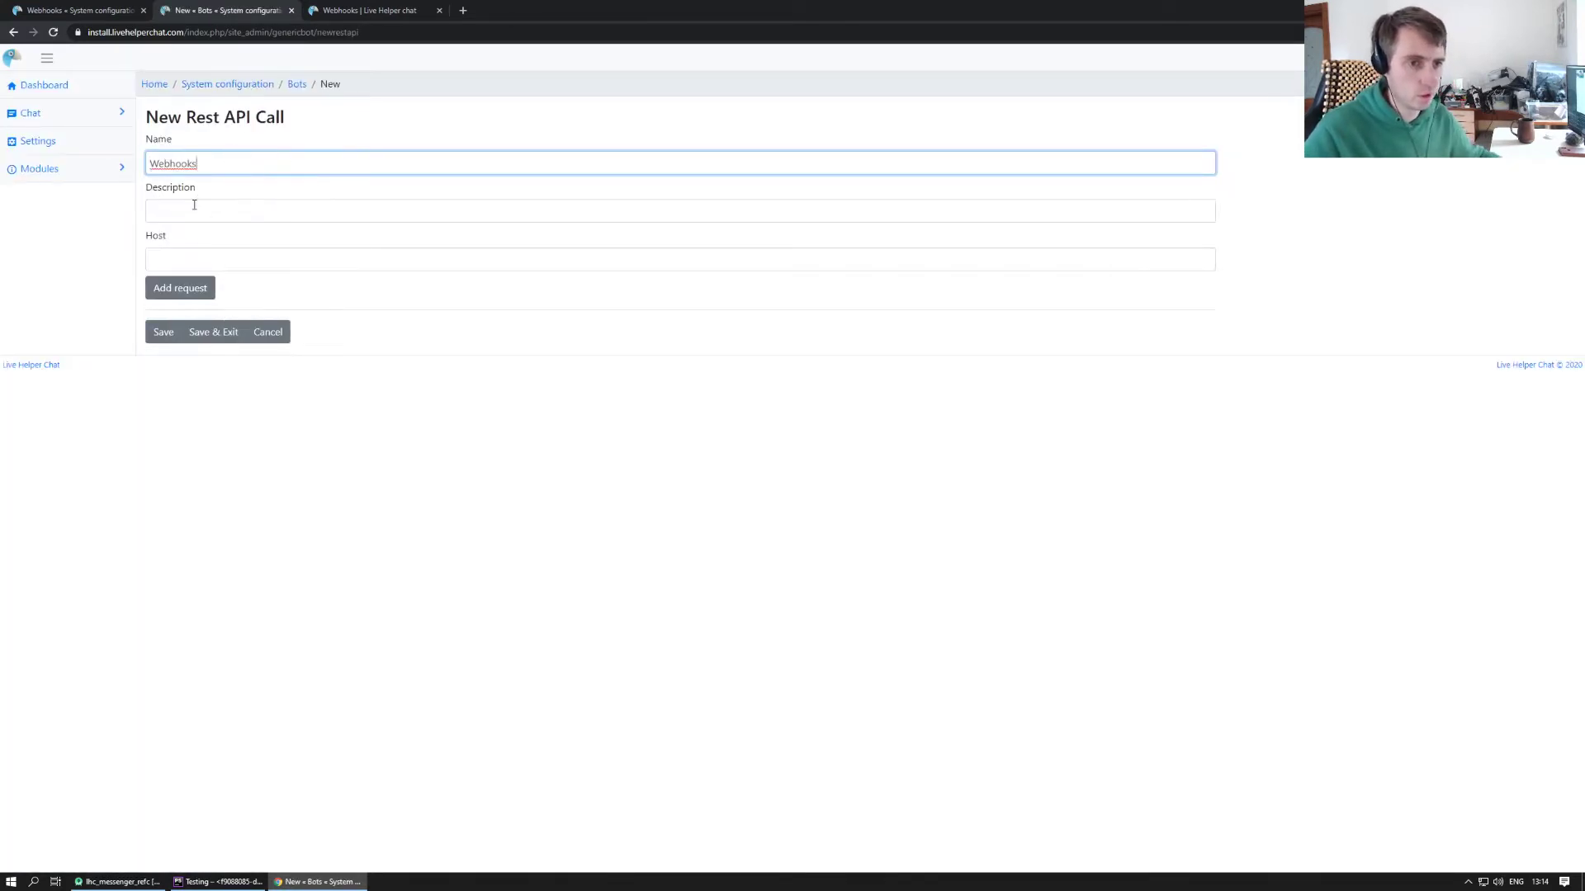
pyautogui.click(194, 205)
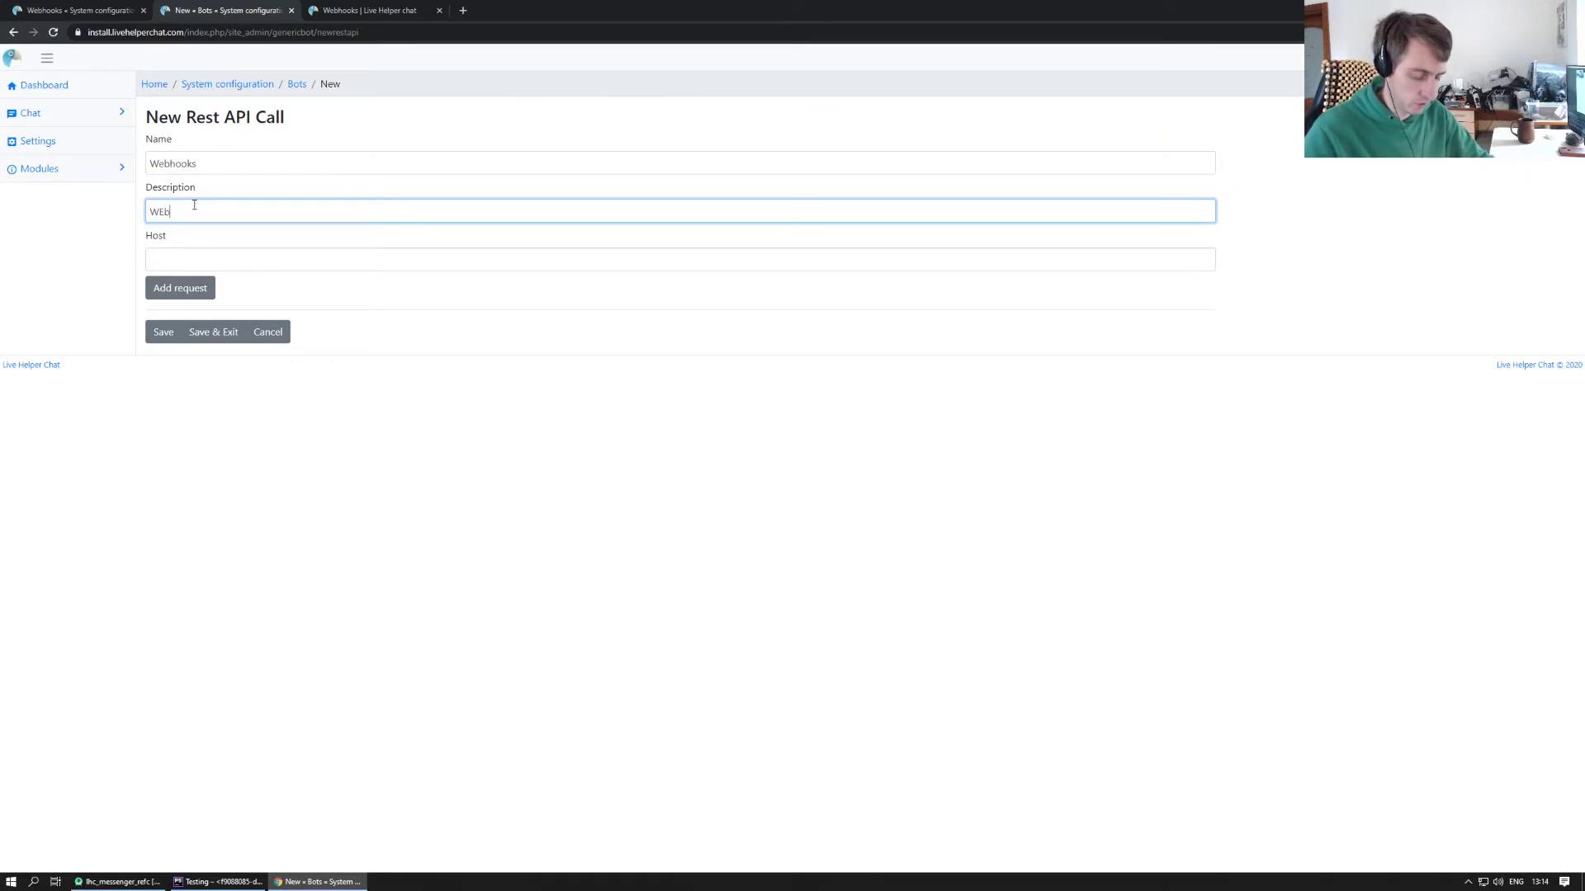
pyautogui.write('WEbhooks')
pyautogui.click(164, 213)
pyautogui.press('BackSpace')
pyautogui.write('e')
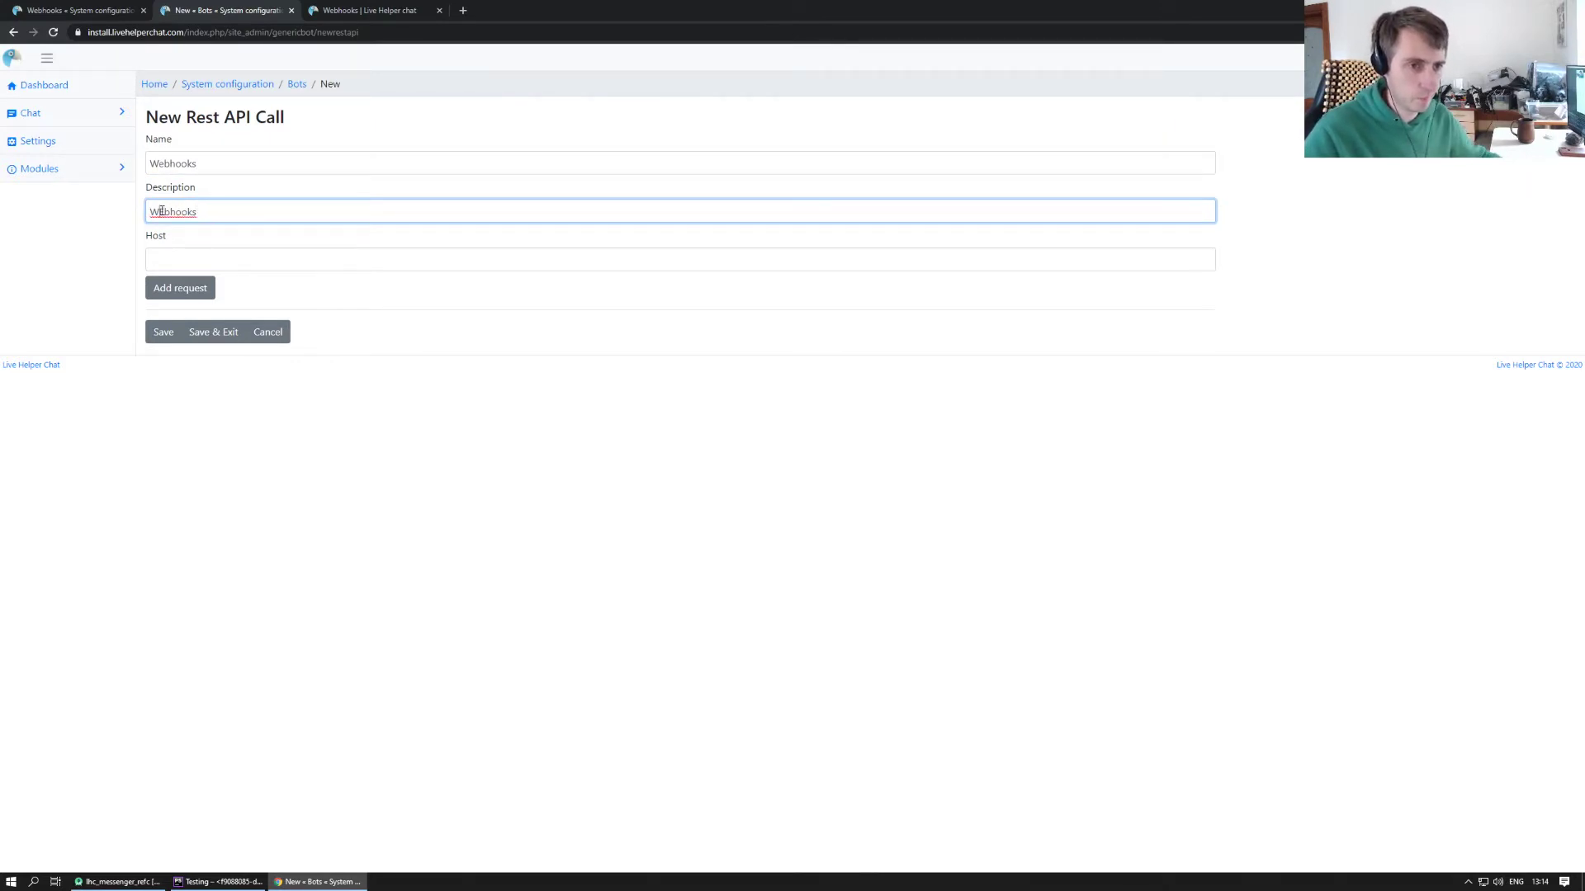
pyautogui.click(186, 256)
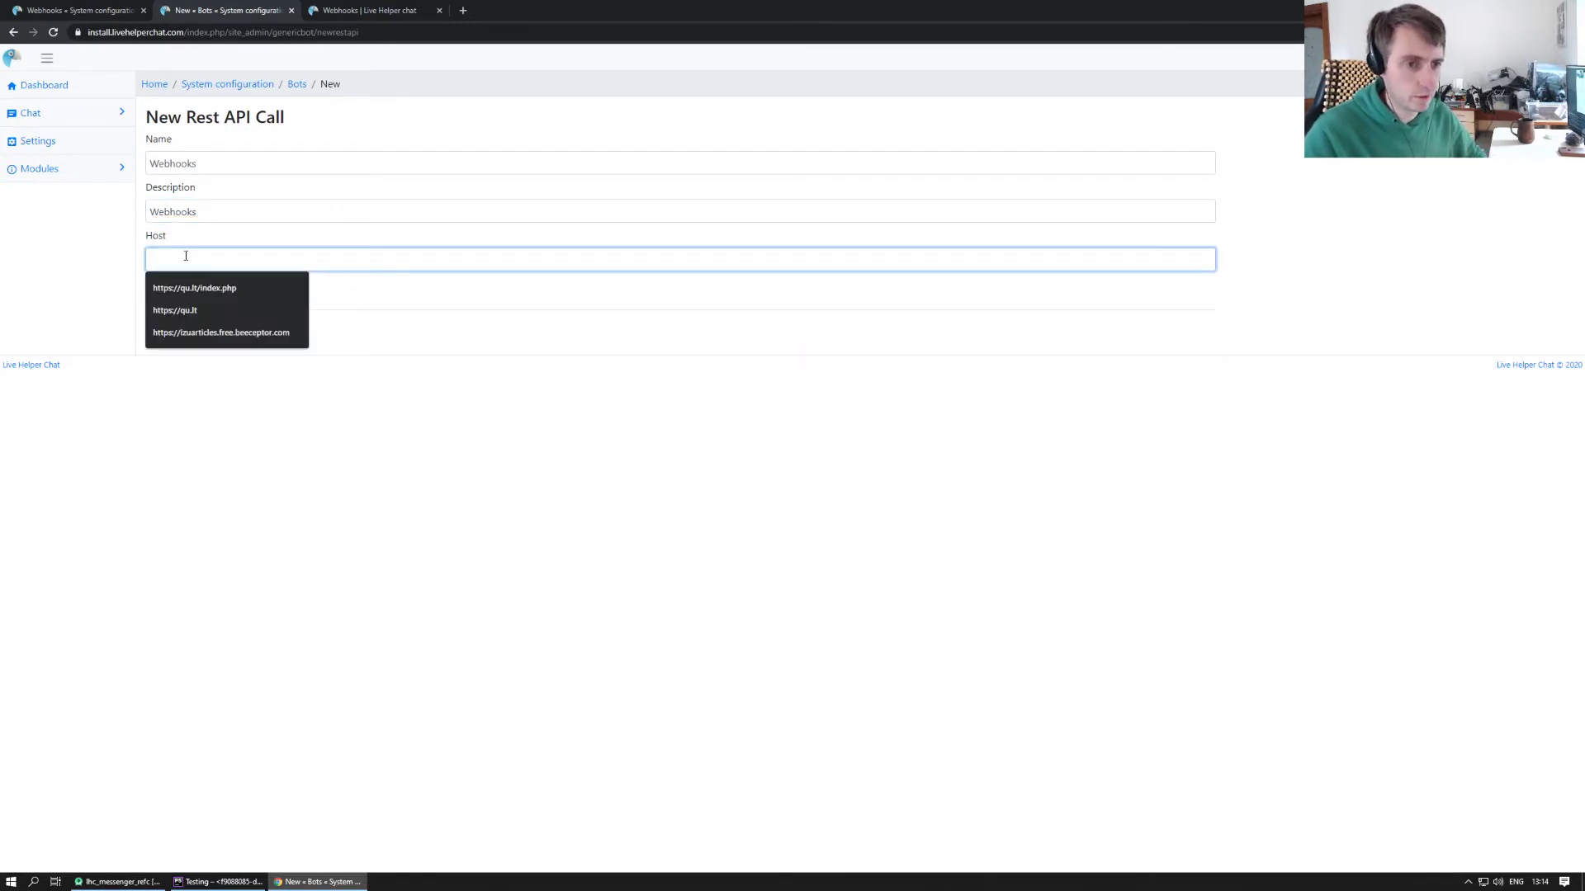
pyautogui.press('Down')
pyautogui.press('Return')
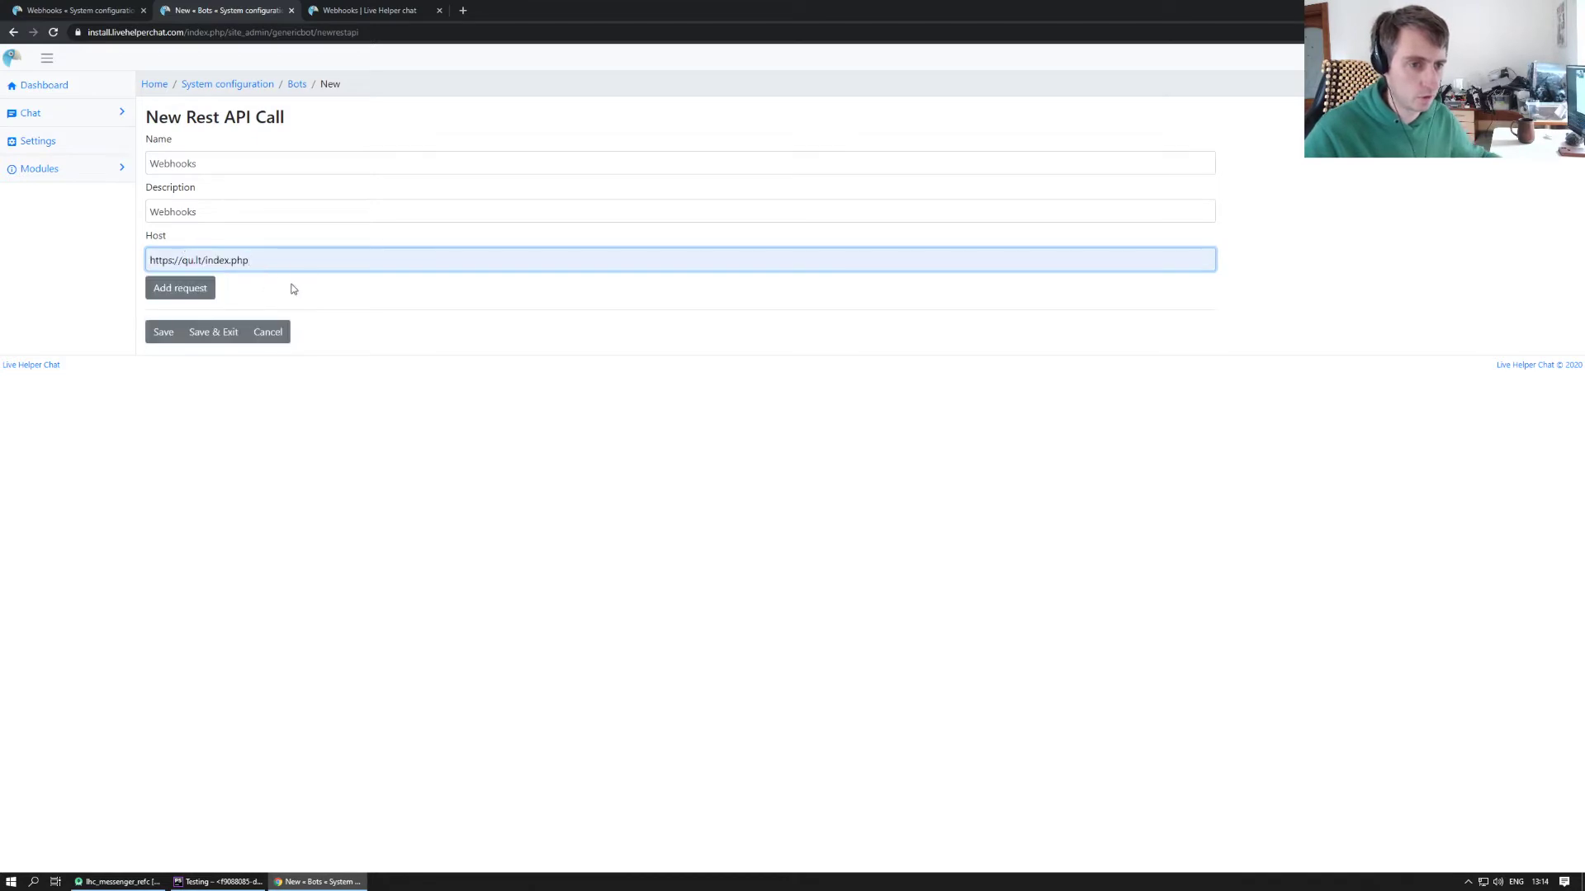
# Step: Add a request named chat.close using POST and show its body type options
pyautogui.click(195, 291)
pyautogui.click(217, 366)
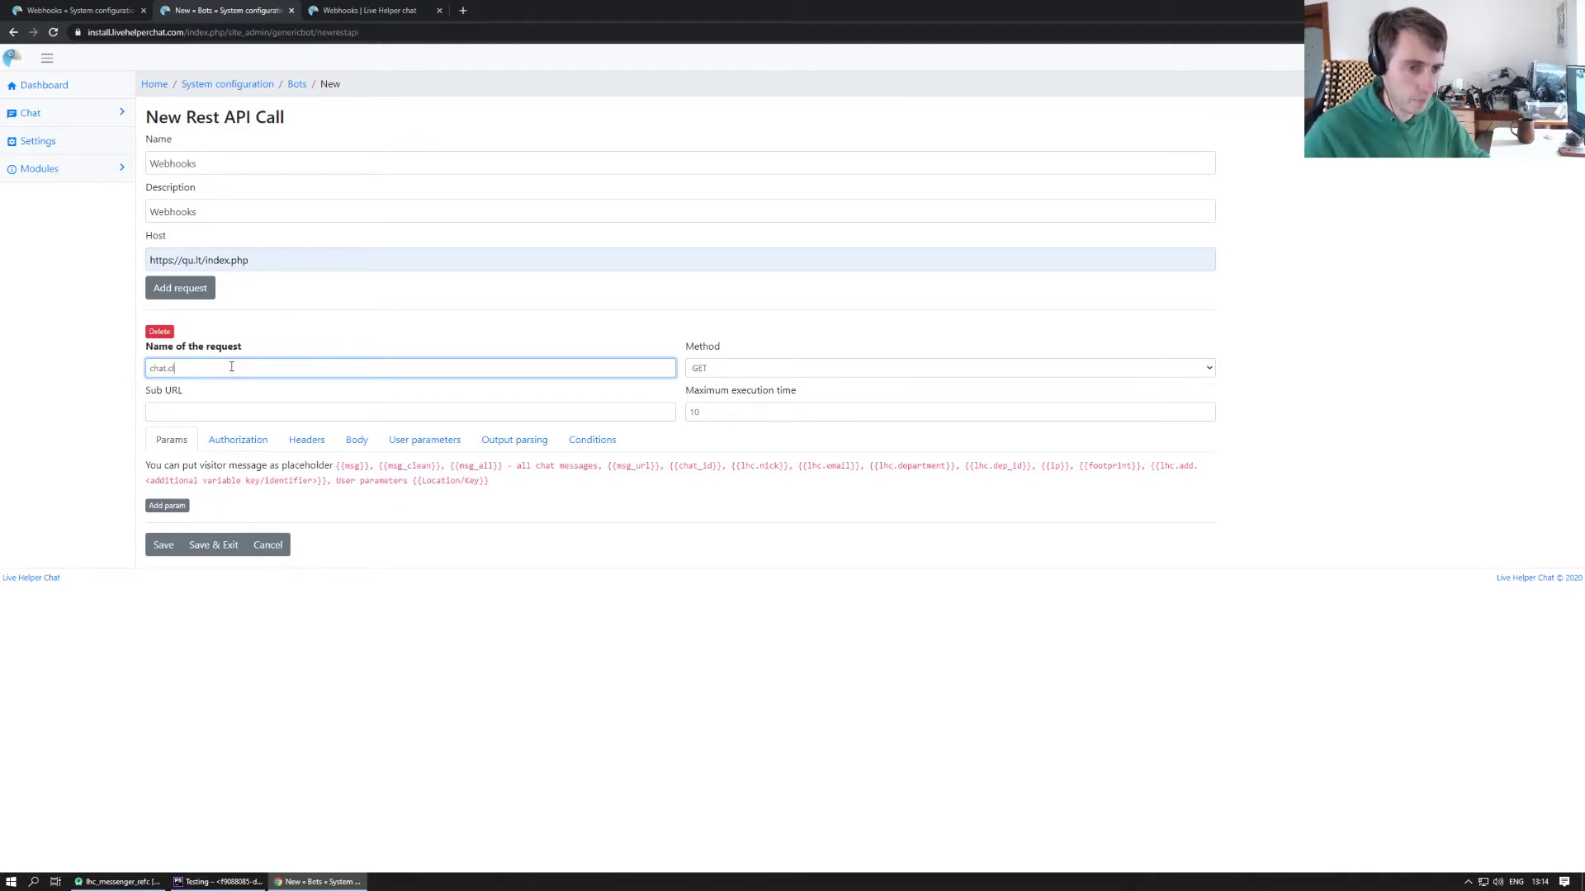
pyautogui.click(859, 361)
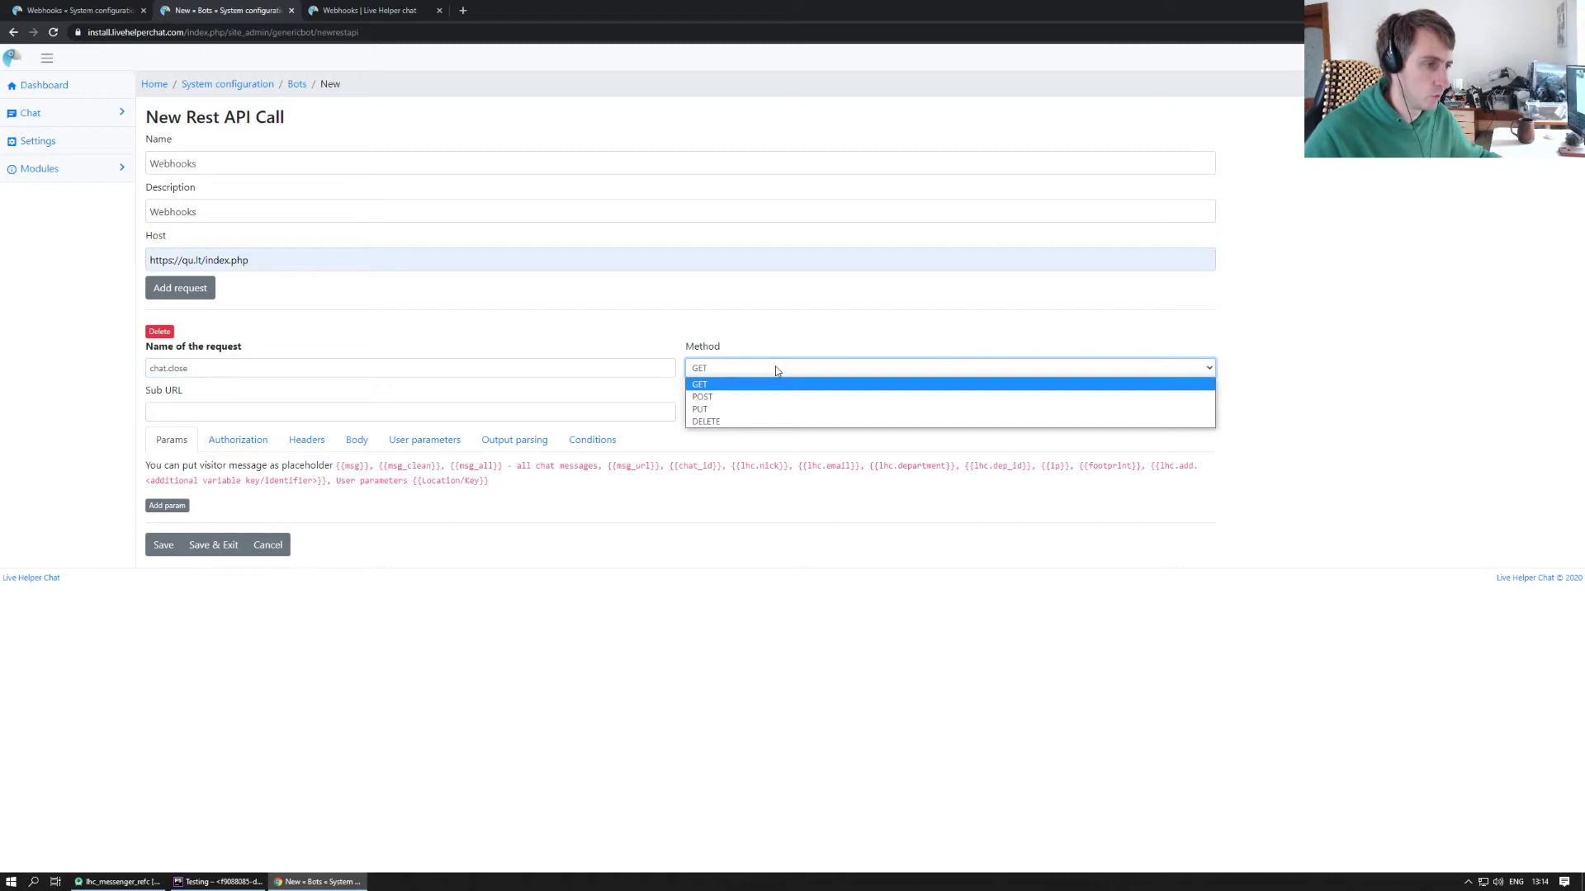
pyautogui.click(714, 394)
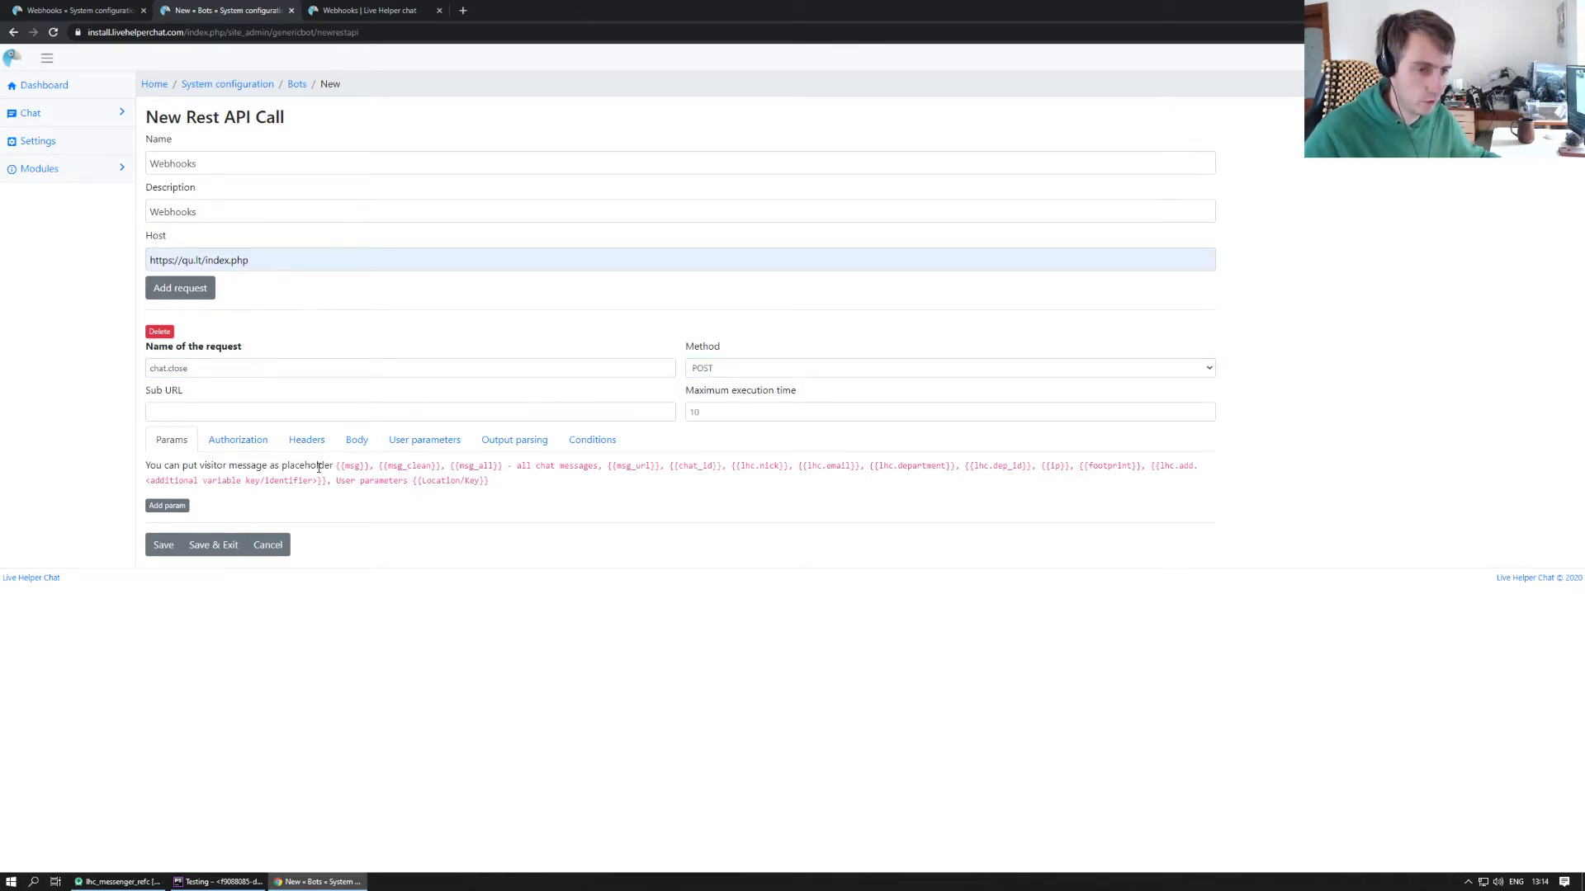
pyautogui.click(350, 442)
pyautogui.click(174, 492)
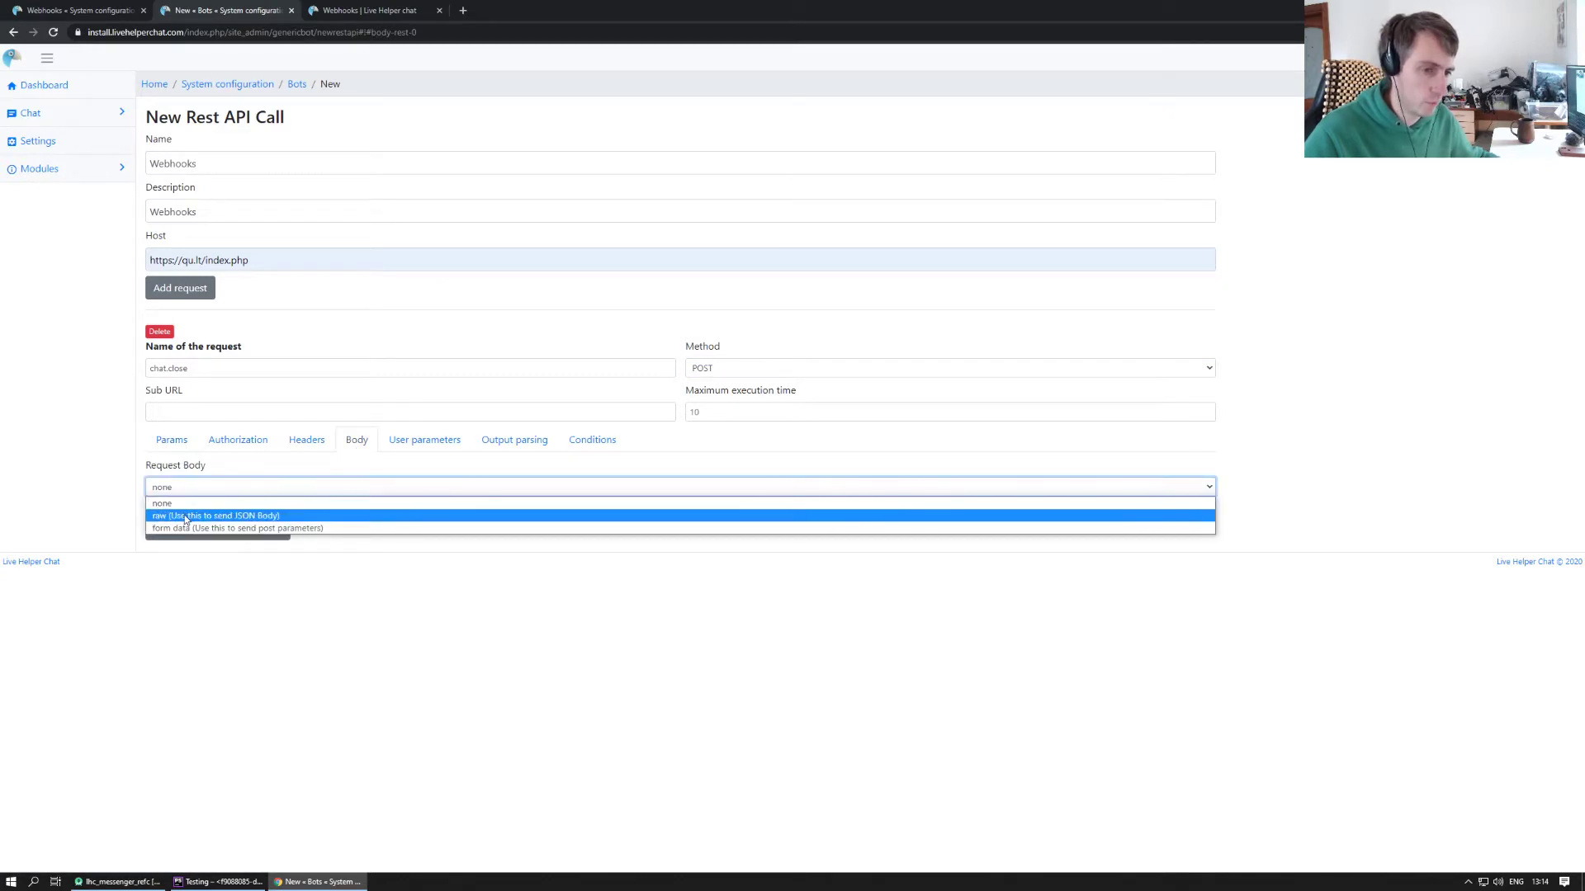
# Step: Use a raw Text body and insert the {{msg_clean}} placeholder
pyautogui.click(186, 518)
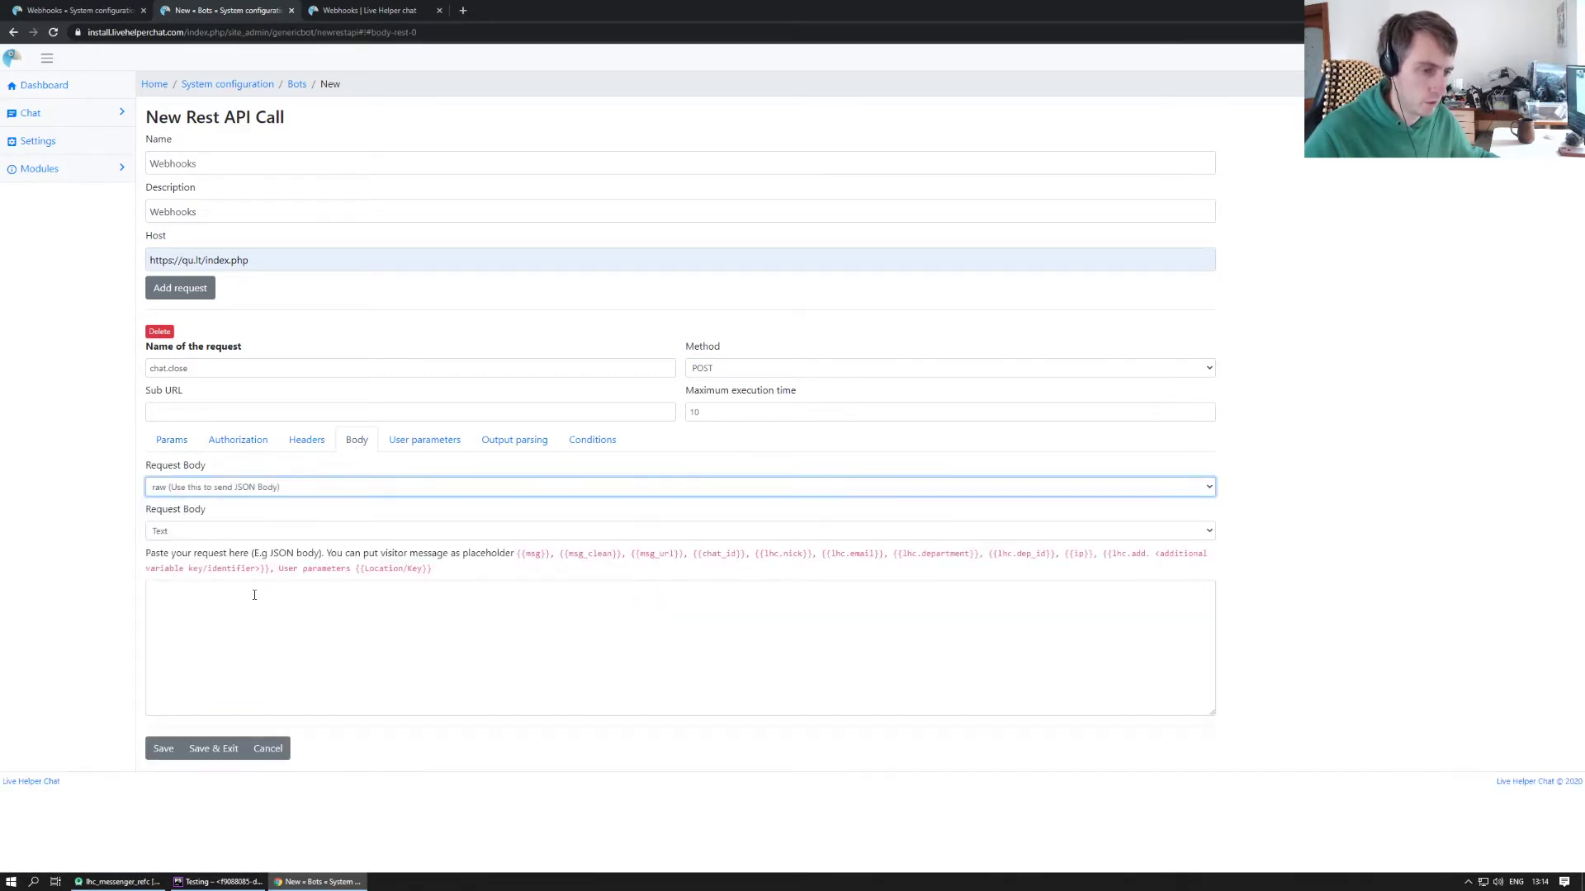
pyautogui.click(254, 595)
pyautogui.click(181, 531)
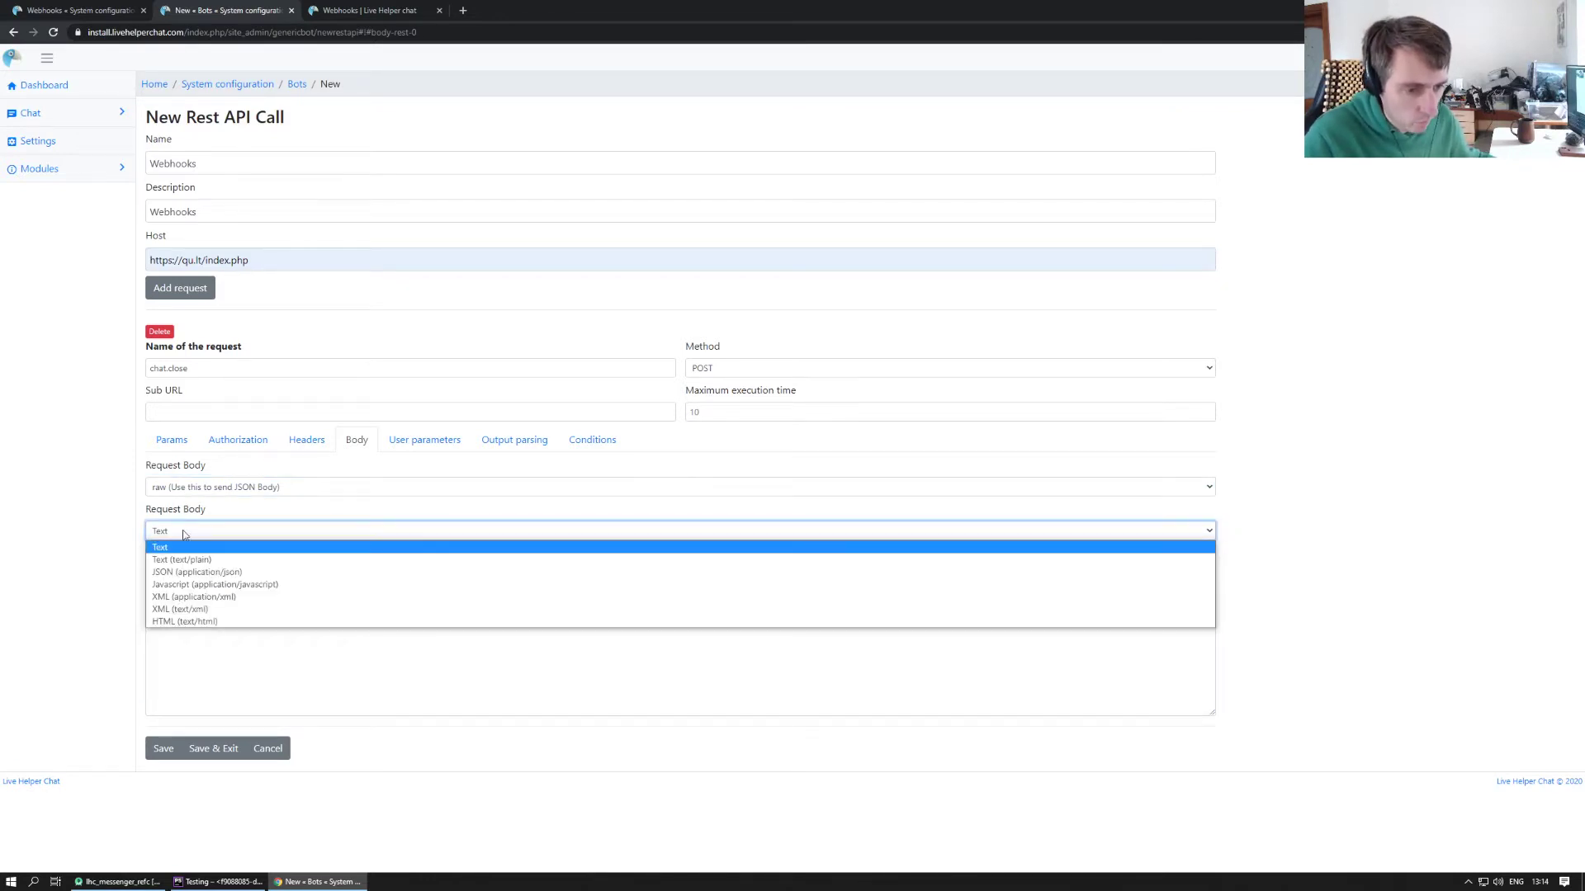
pyautogui.click(183, 535)
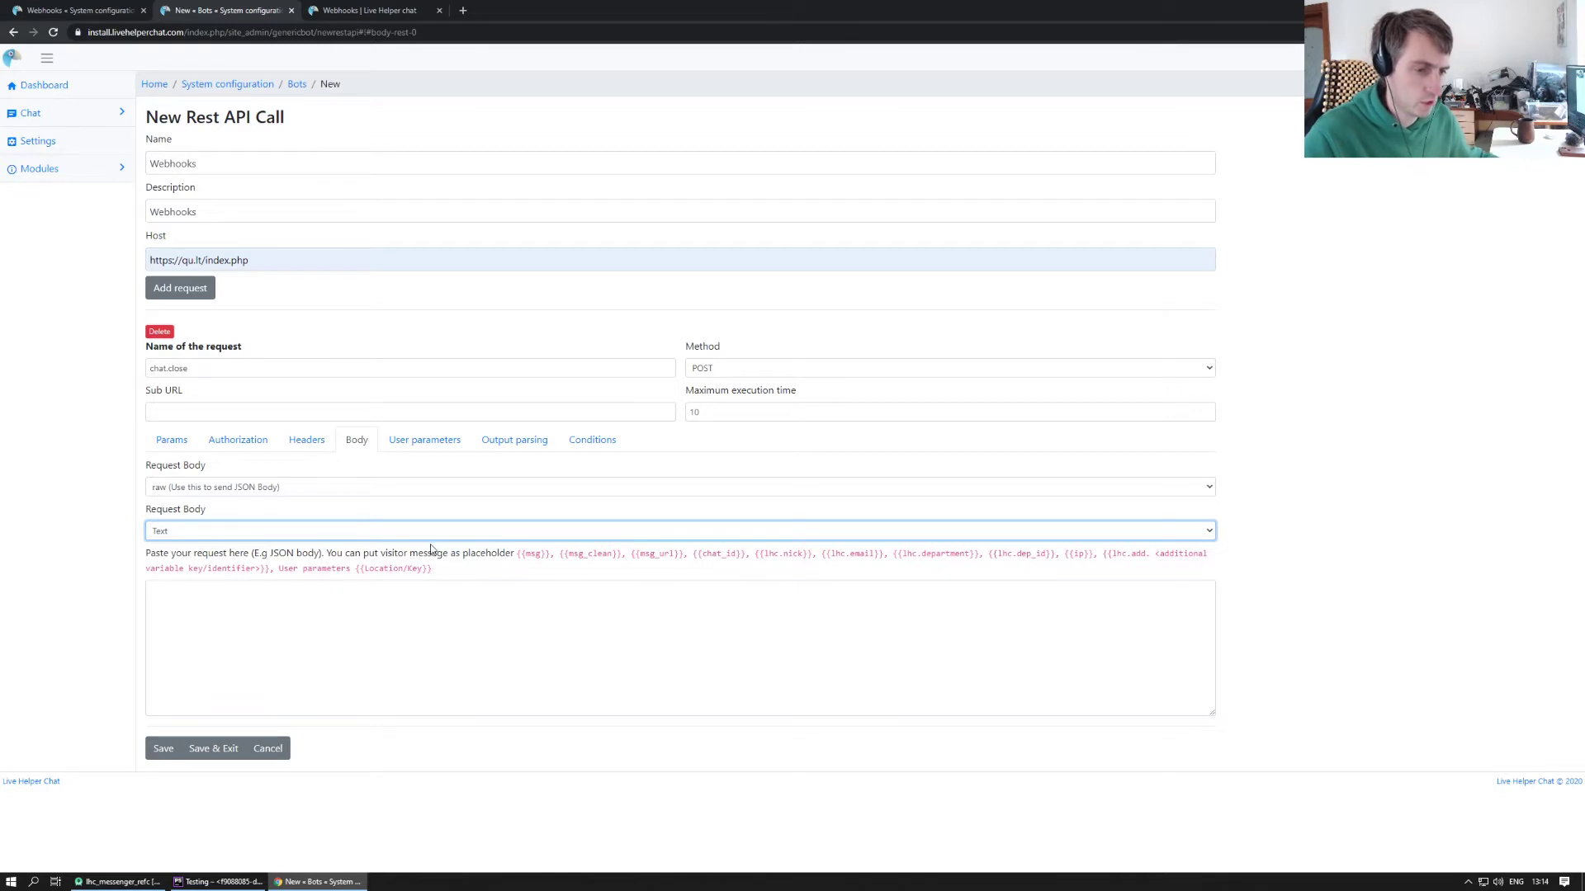
pyautogui.click(263, 610)
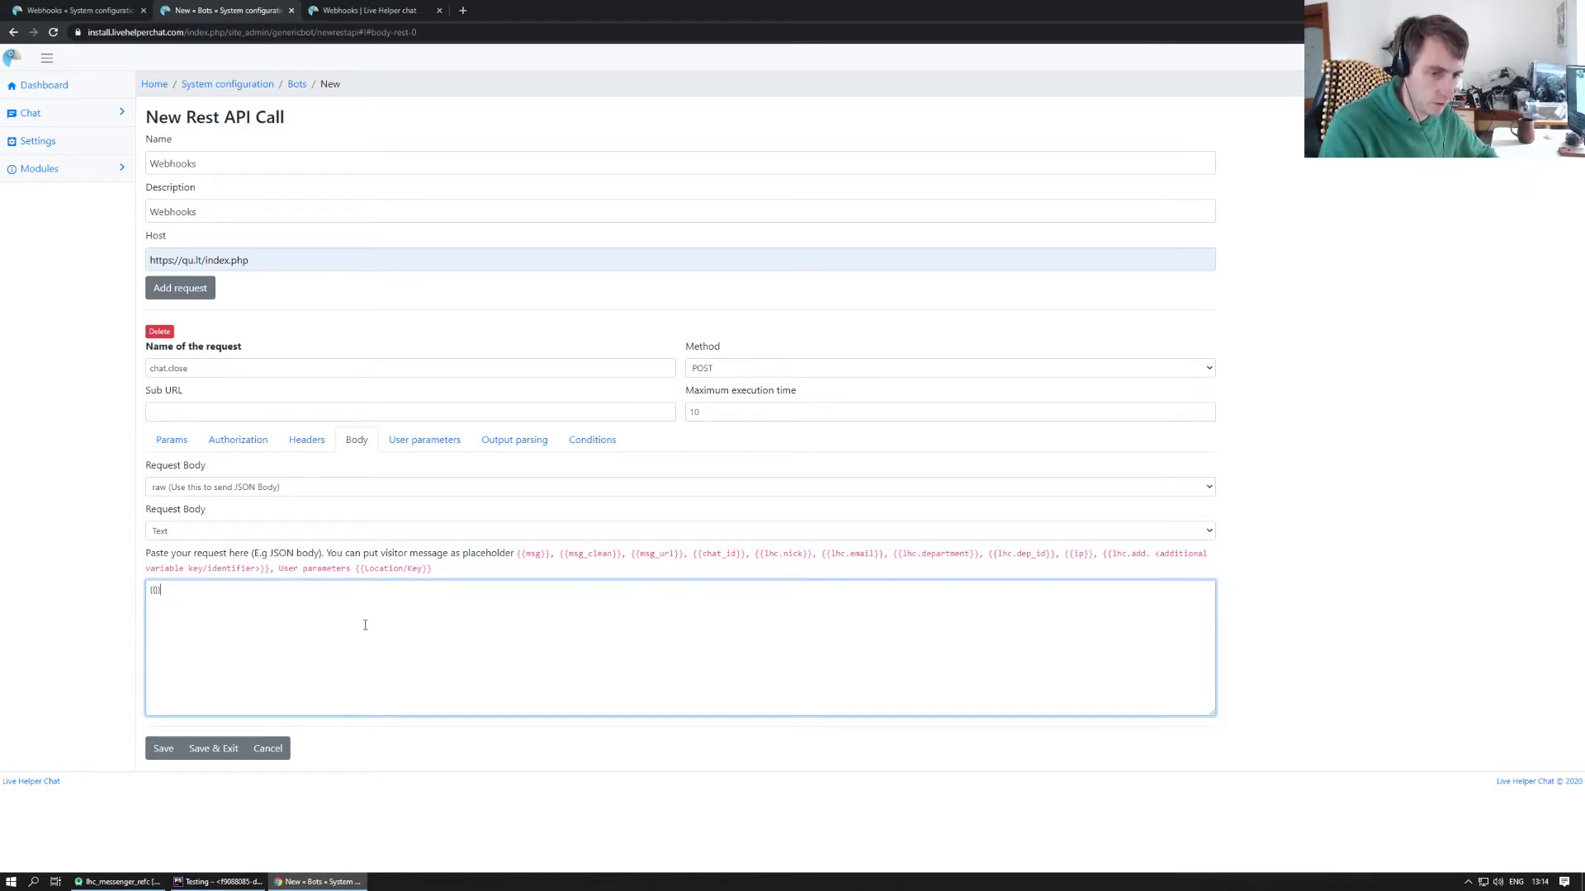
pyautogui.doubleClick(584, 555)
pyautogui.hotkey('ctrl', 'c')
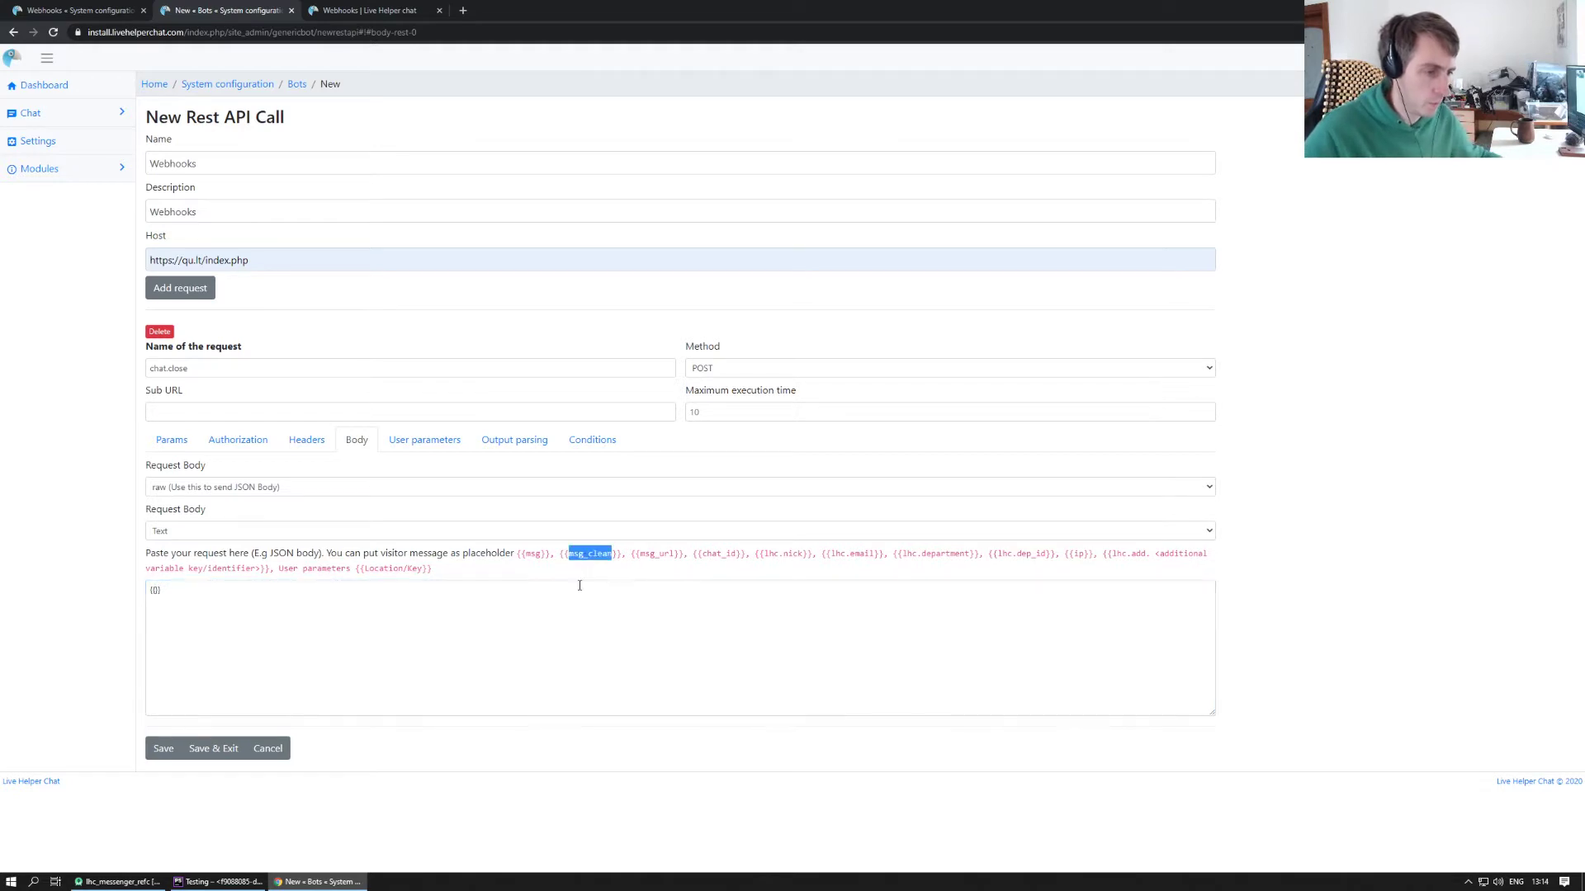
pyautogui.click(156, 590)
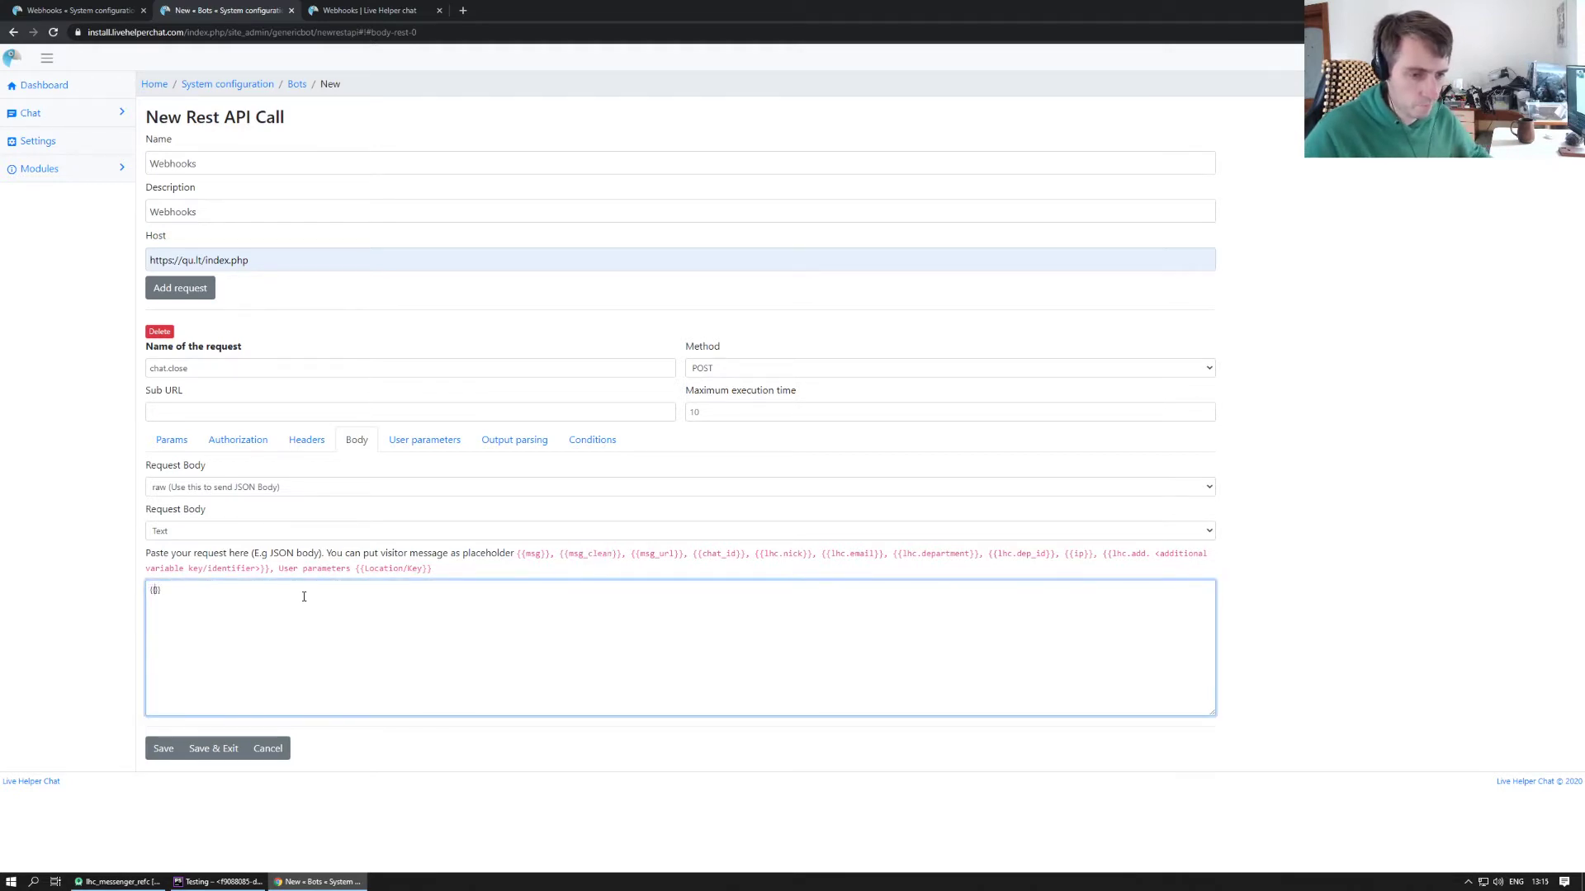
pyautogui.hotkey('ctrl', 'v')
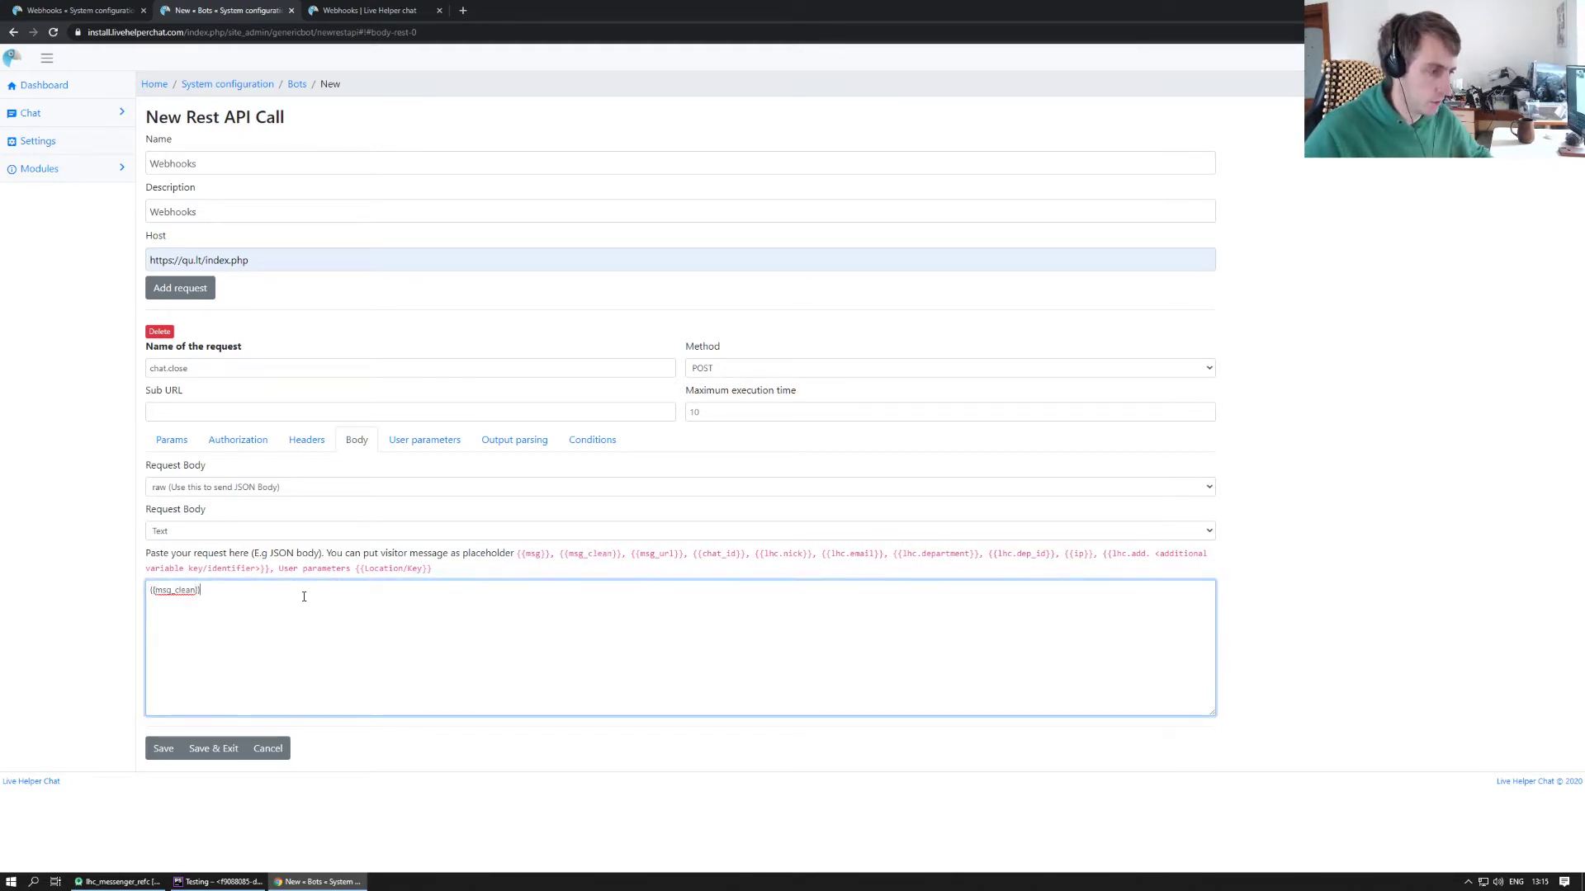
pyautogui.press('Return')
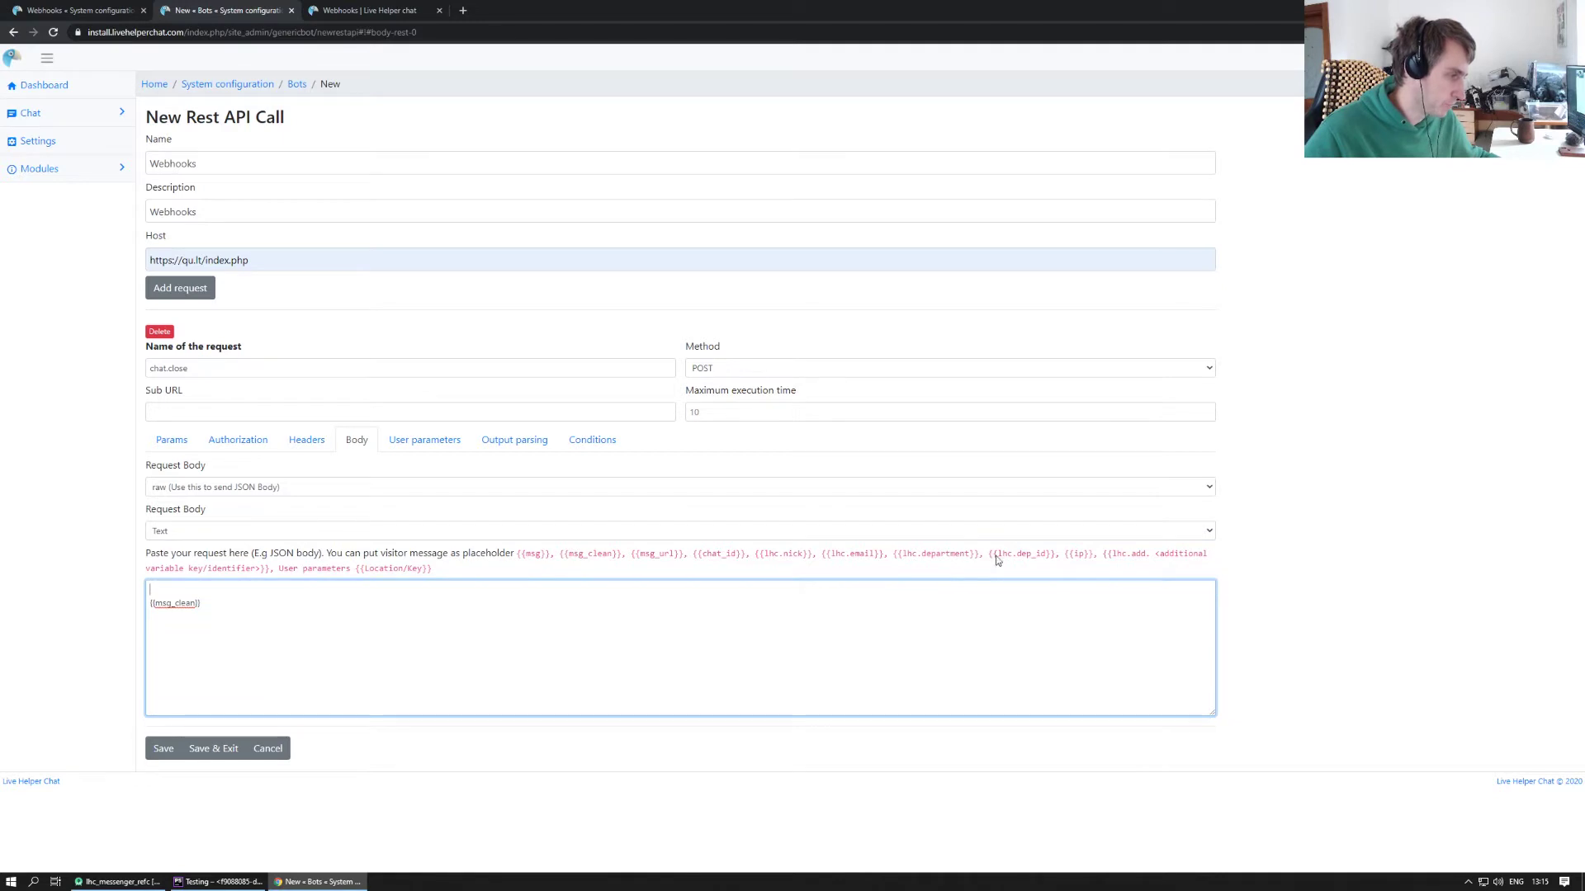
# Step: Add a 'Chat department :' {{lhc.department}} line above the messages and save the call
pyautogui.moveTo(990, 559); pyautogui.dragTo(1057, 561)
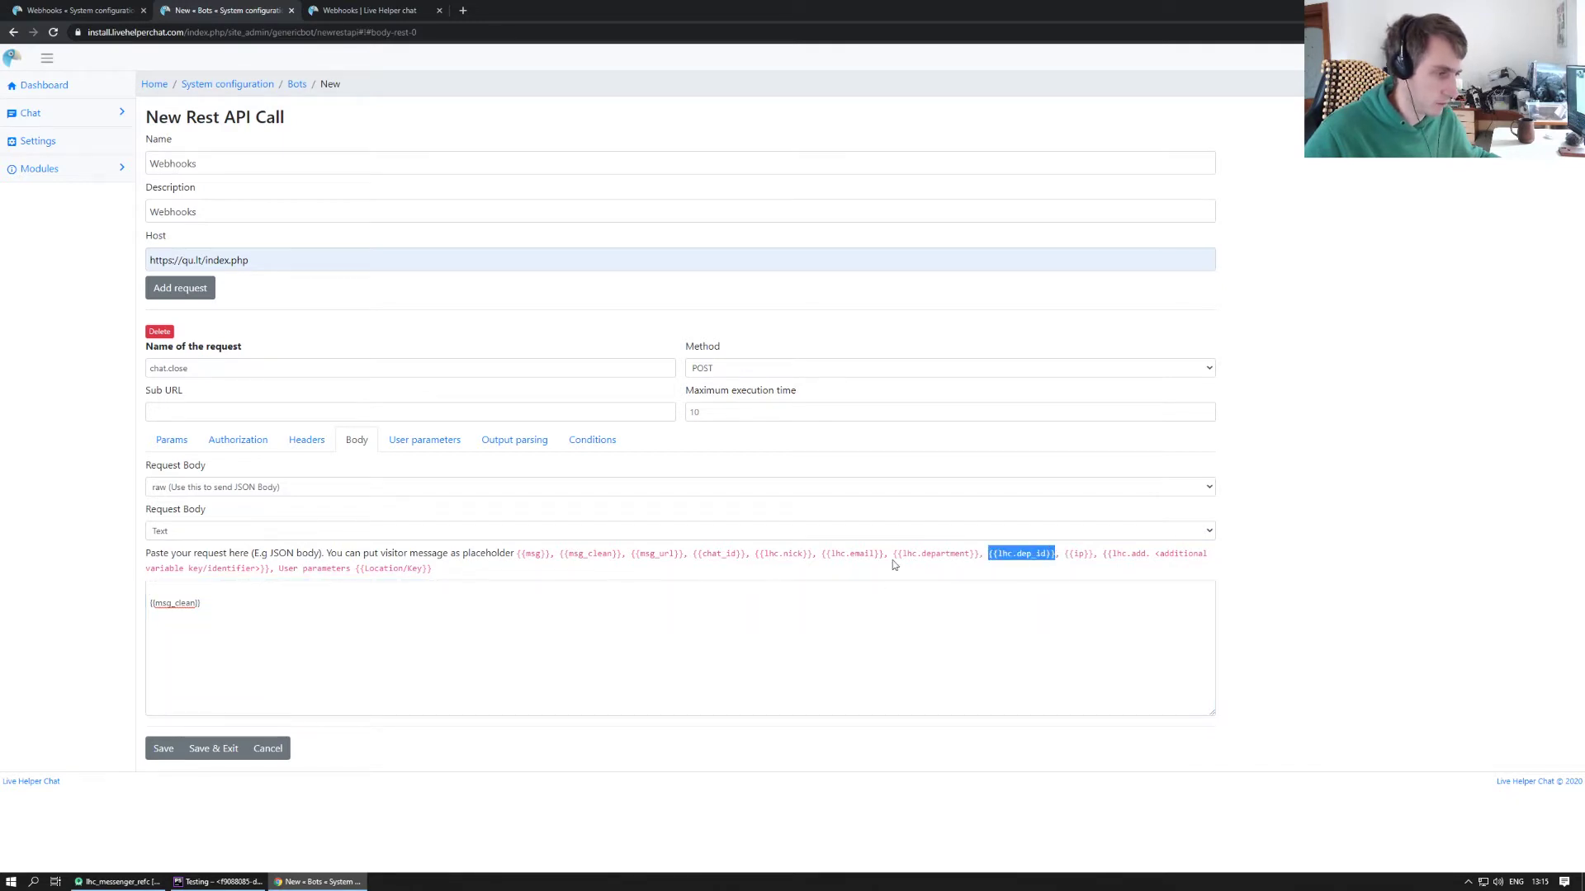
pyautogui.moveTo(893, 558); pyautogui.dragTo(980, 560)
pyautogui.hotkey('ctrl', 'c')
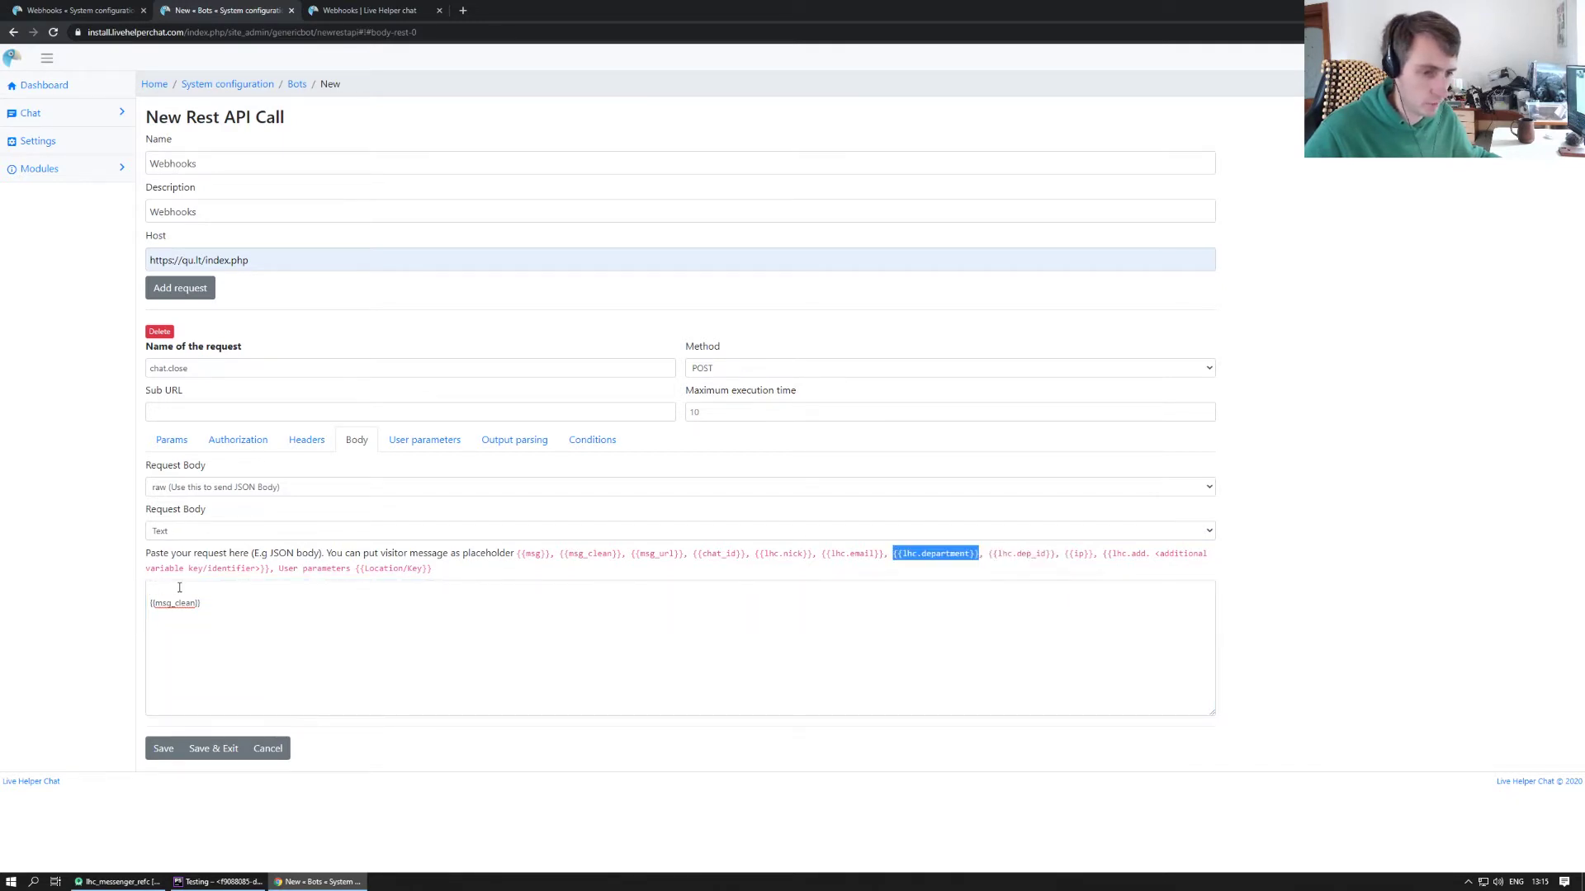
pyautogui.click(179, 587)
pyautogui.hotkey('ctrl', 'v')
pyautogui.press('Home')
pyautogui.write('Chat department')
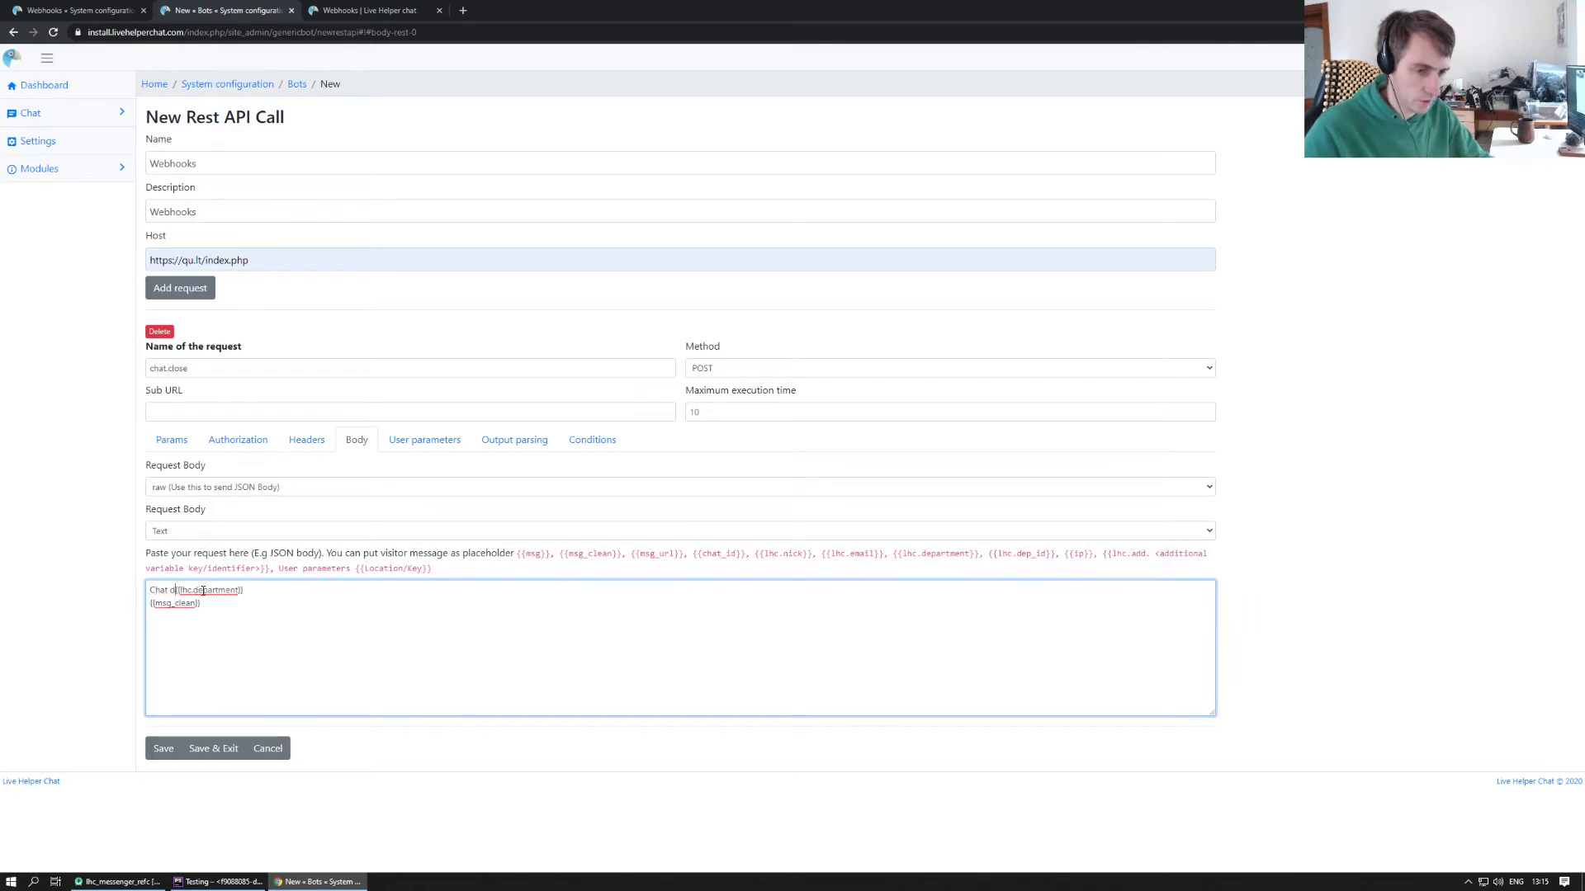
pyautogui.write(' :')
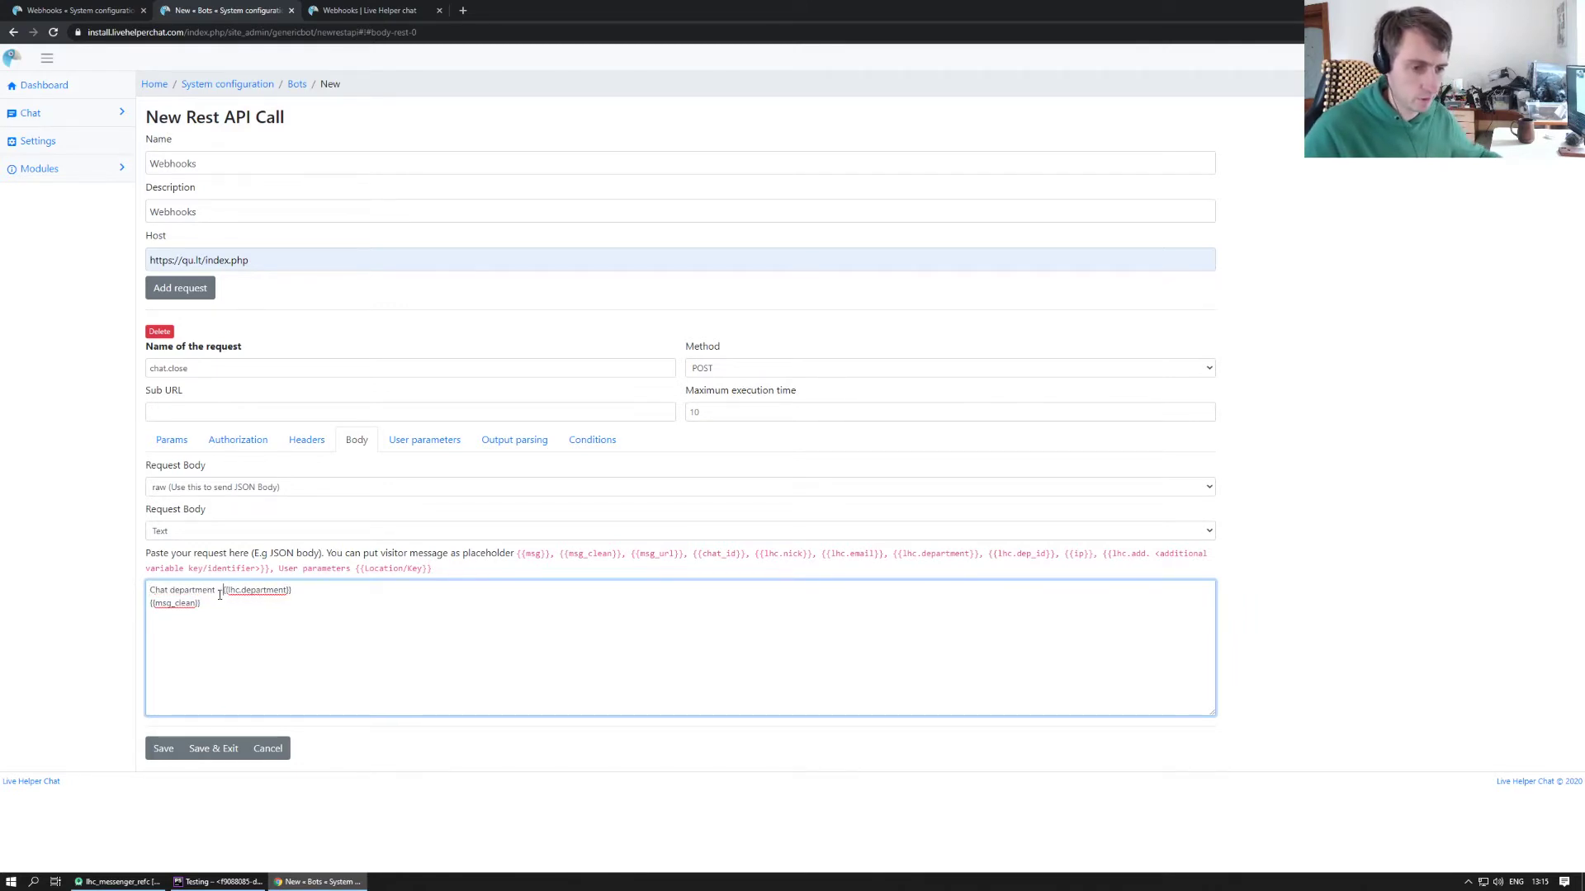
pyautogui.click(161, 747)
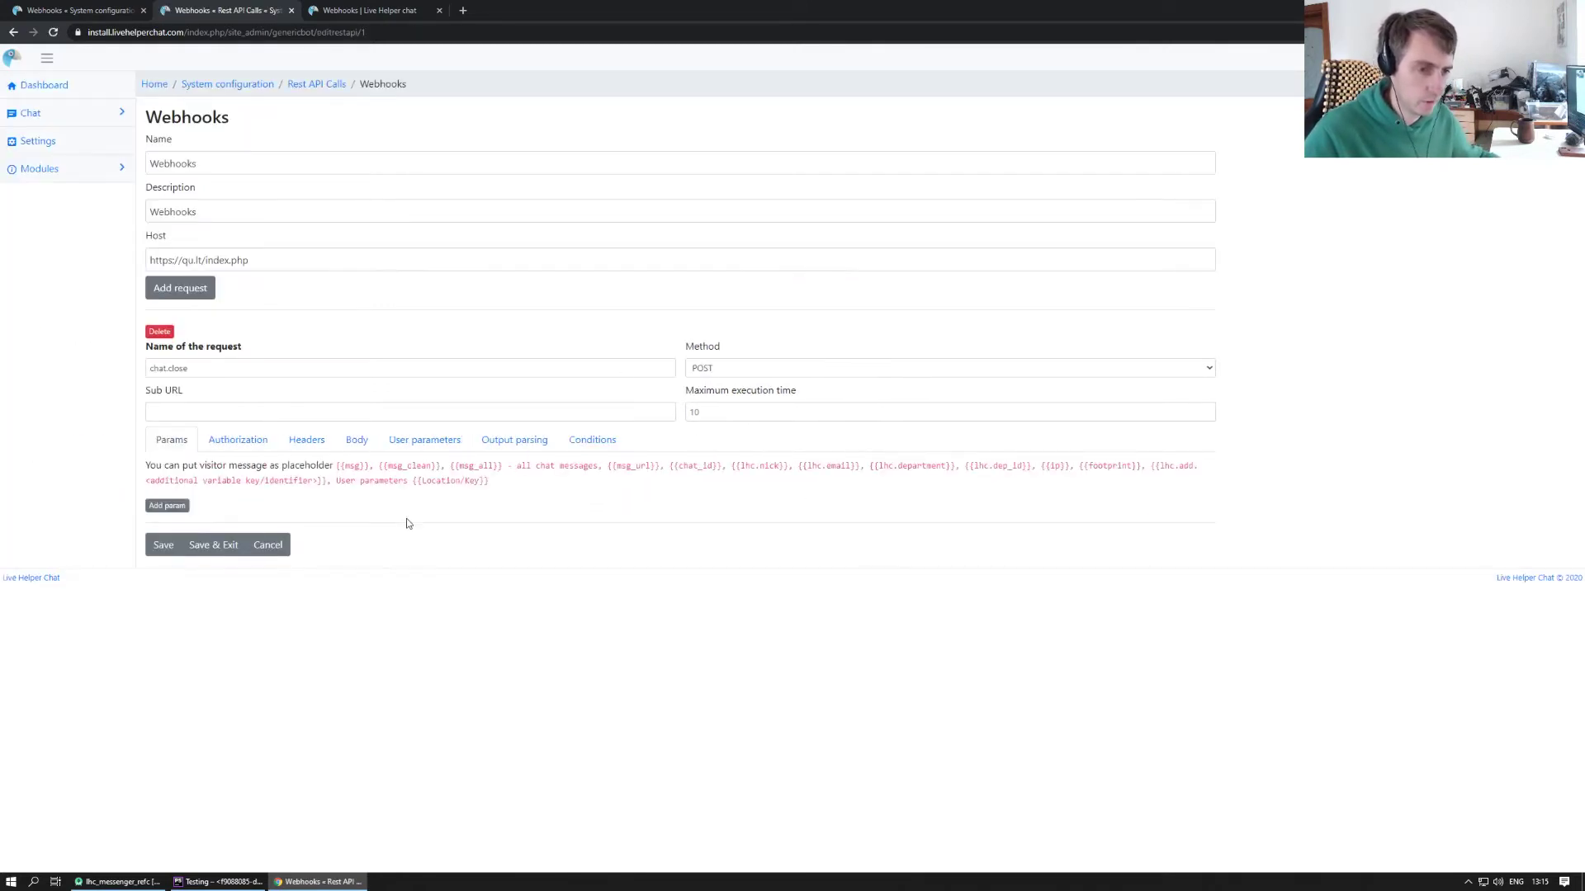
# Step: Check the saved chat.close body still holds the department and messages placeholders
pyautogui.click(373, 442)
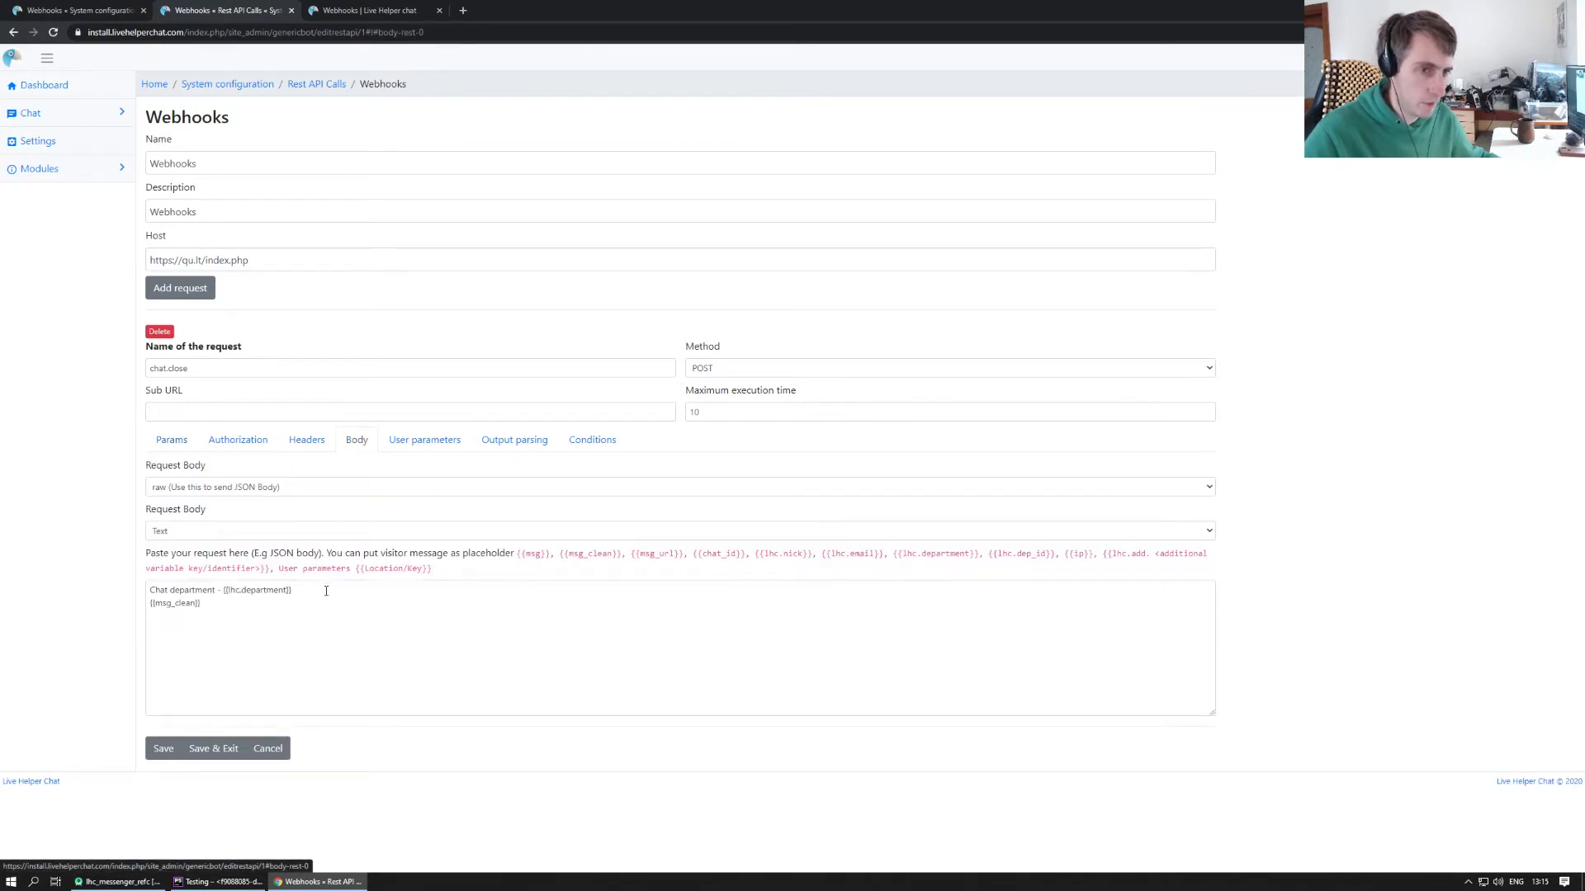
pyautogui.click(548, 612)
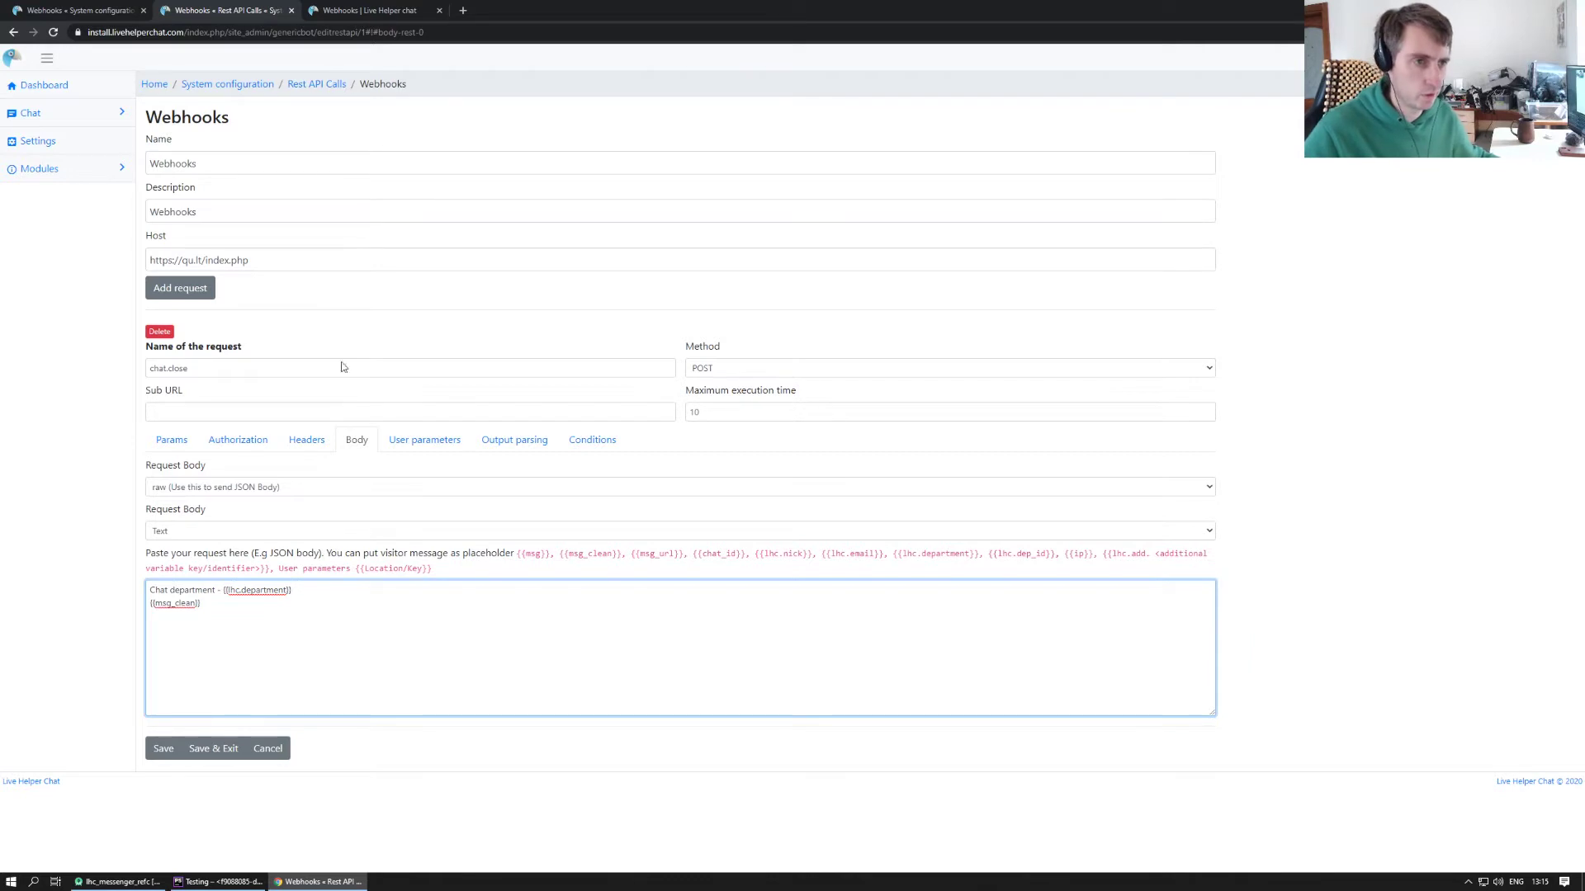
pyautogui.click(79, 11)
# Step: Add a Rest API response to the Webhooks bot's chat.close trigger
pyautogui.click(238, 86)
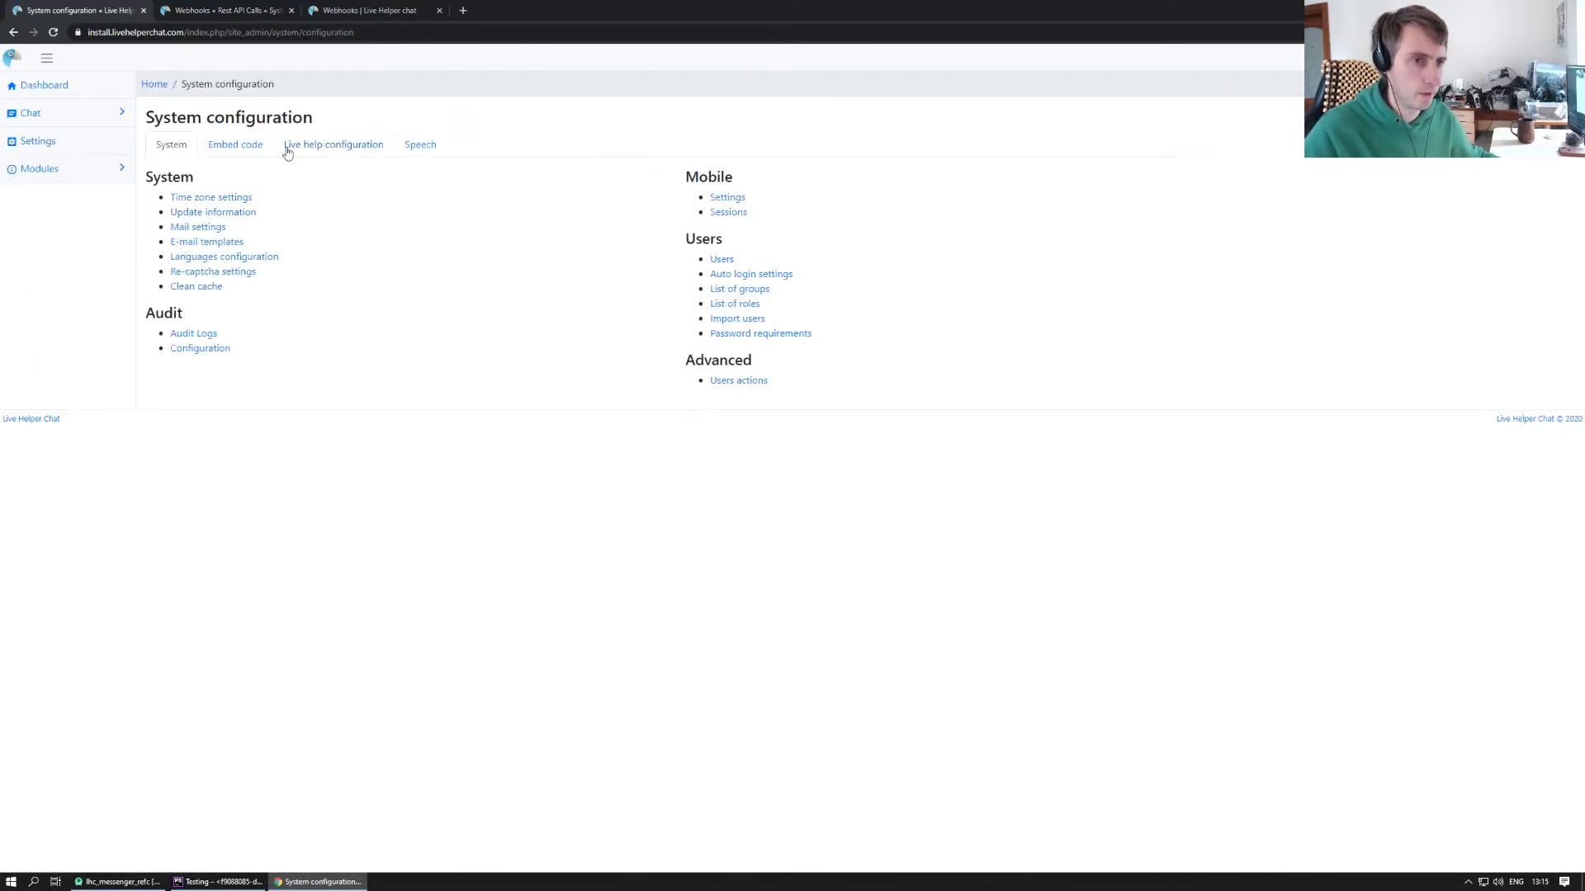
pyautogui.click(322, 146)
pyautogui.click(728, 429)
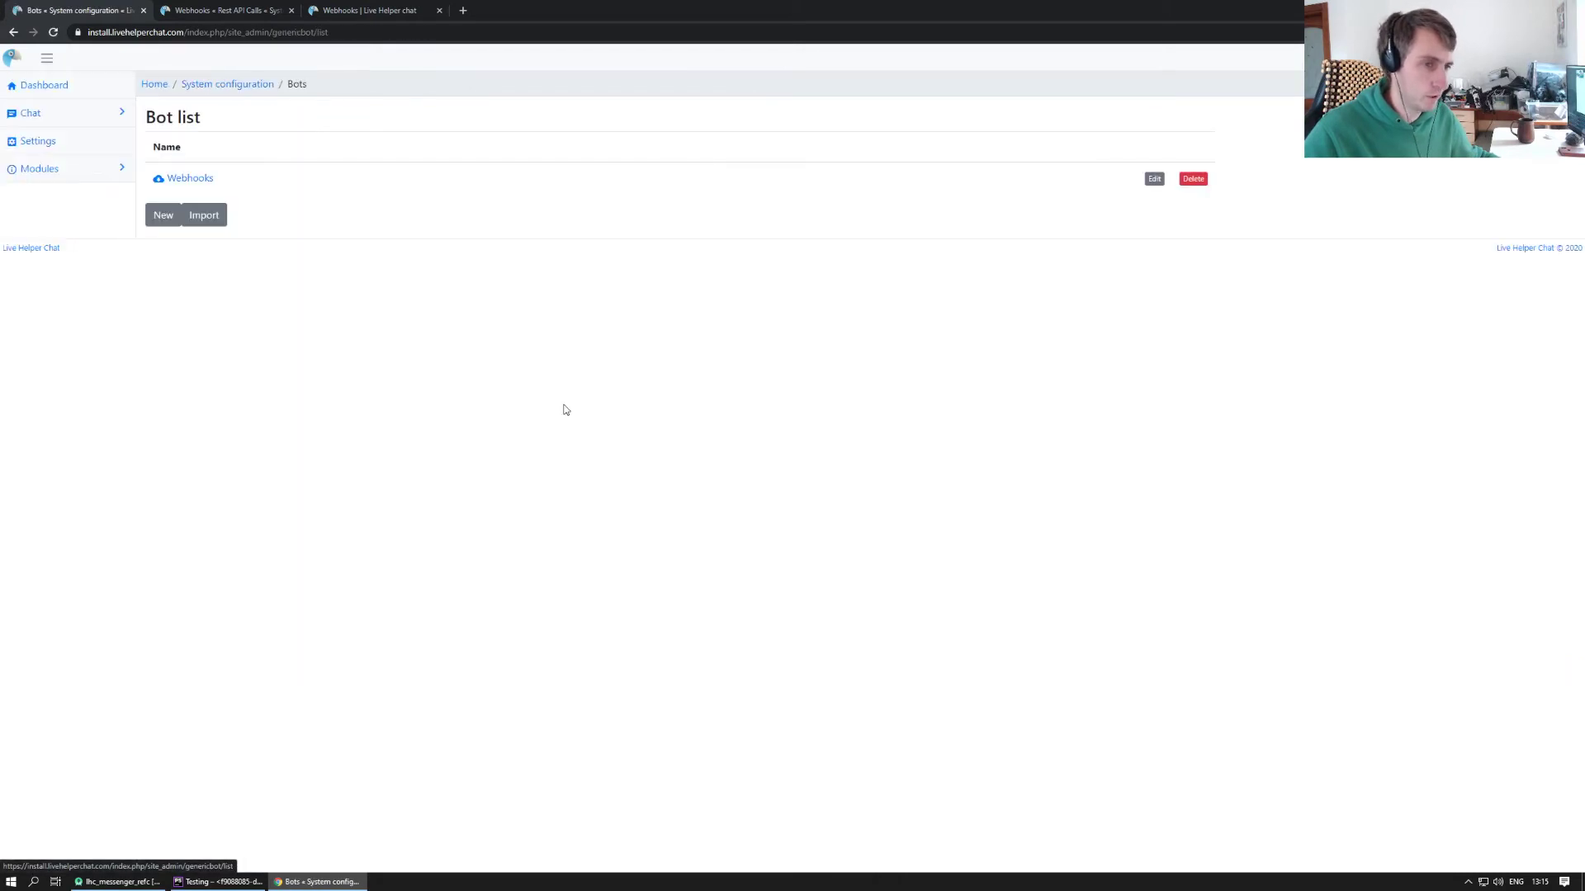
pyautogui.click(201, 184)
pyautogui.click(176, 162)
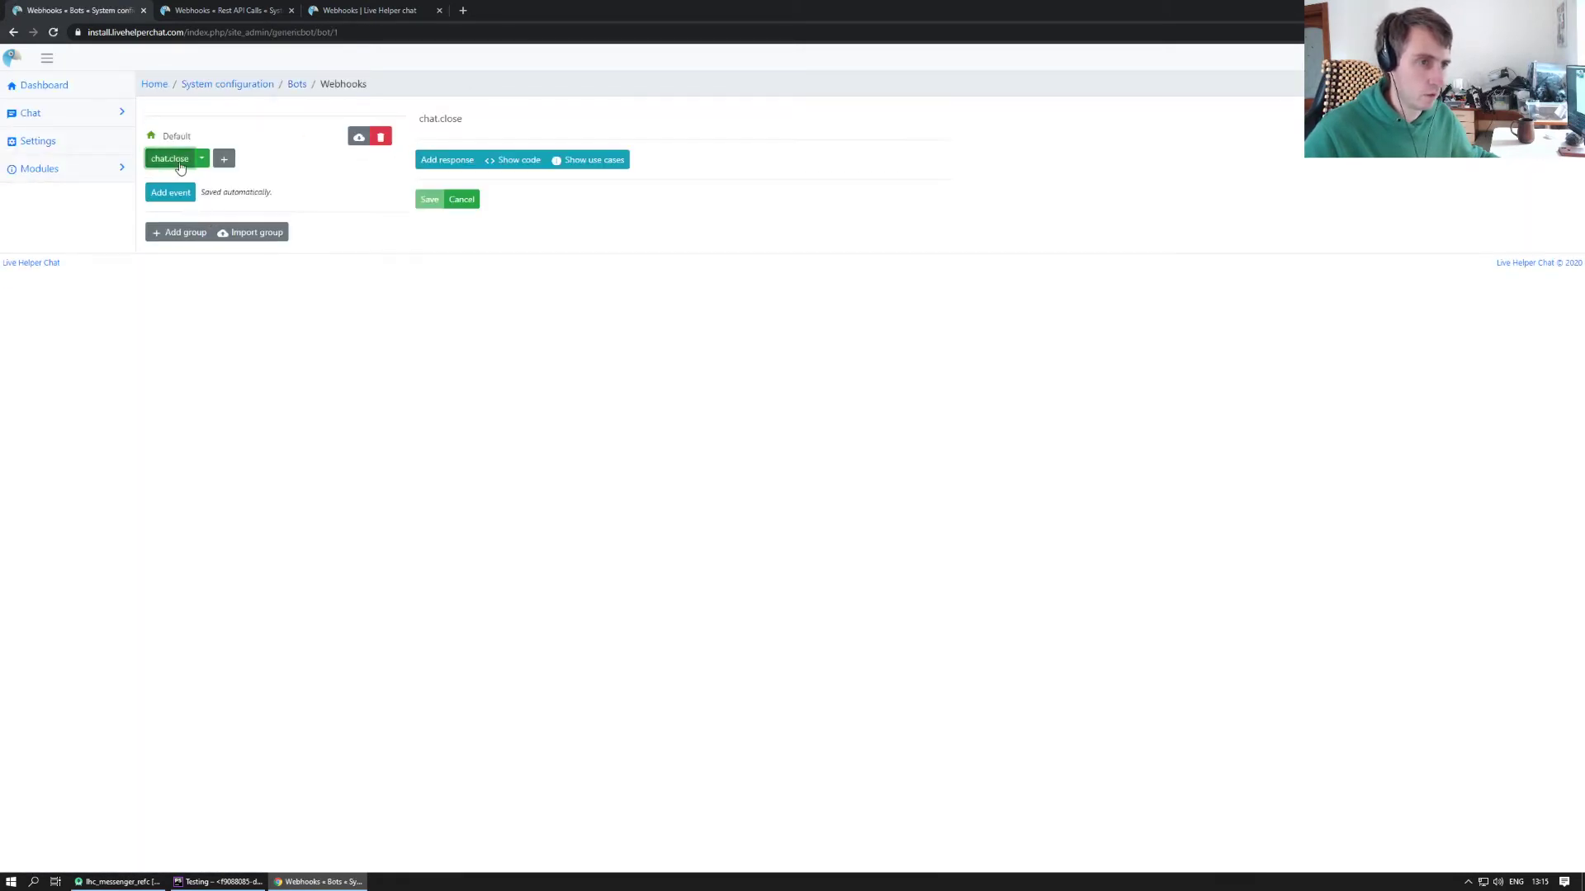
pyautogui.click(440, 157)
pyautogui.click(775, 158)
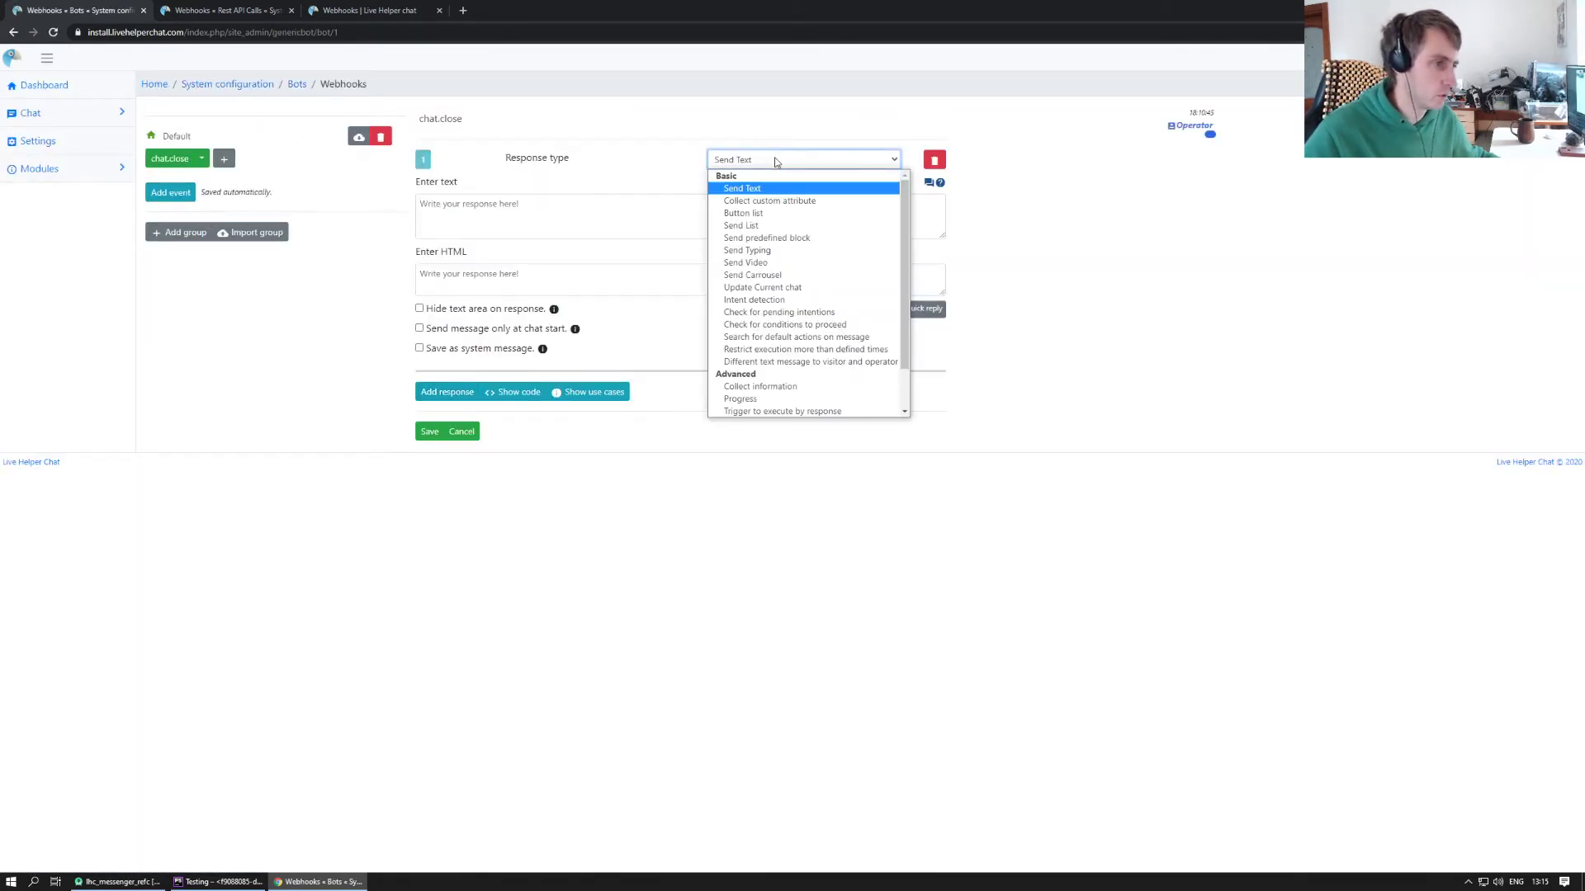
pyautogui.click(743, 398)
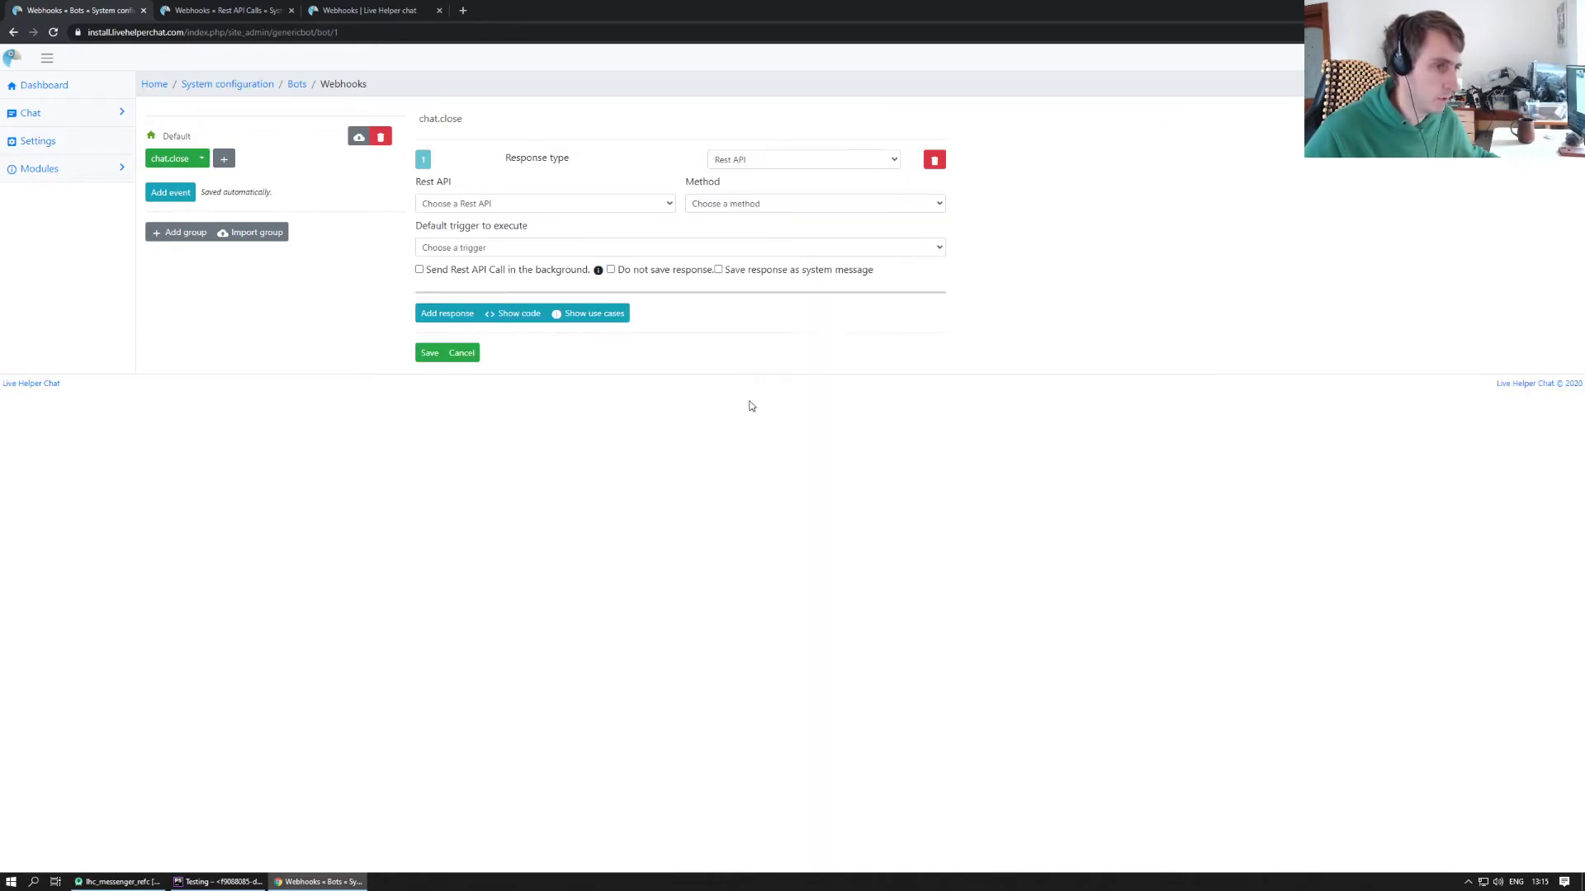
# Step: Point the response at the Webhooks call's chat.close method, tick Do not save response, and save
pyautogui.click(562, 203)
pyautogui.click(511, 230)
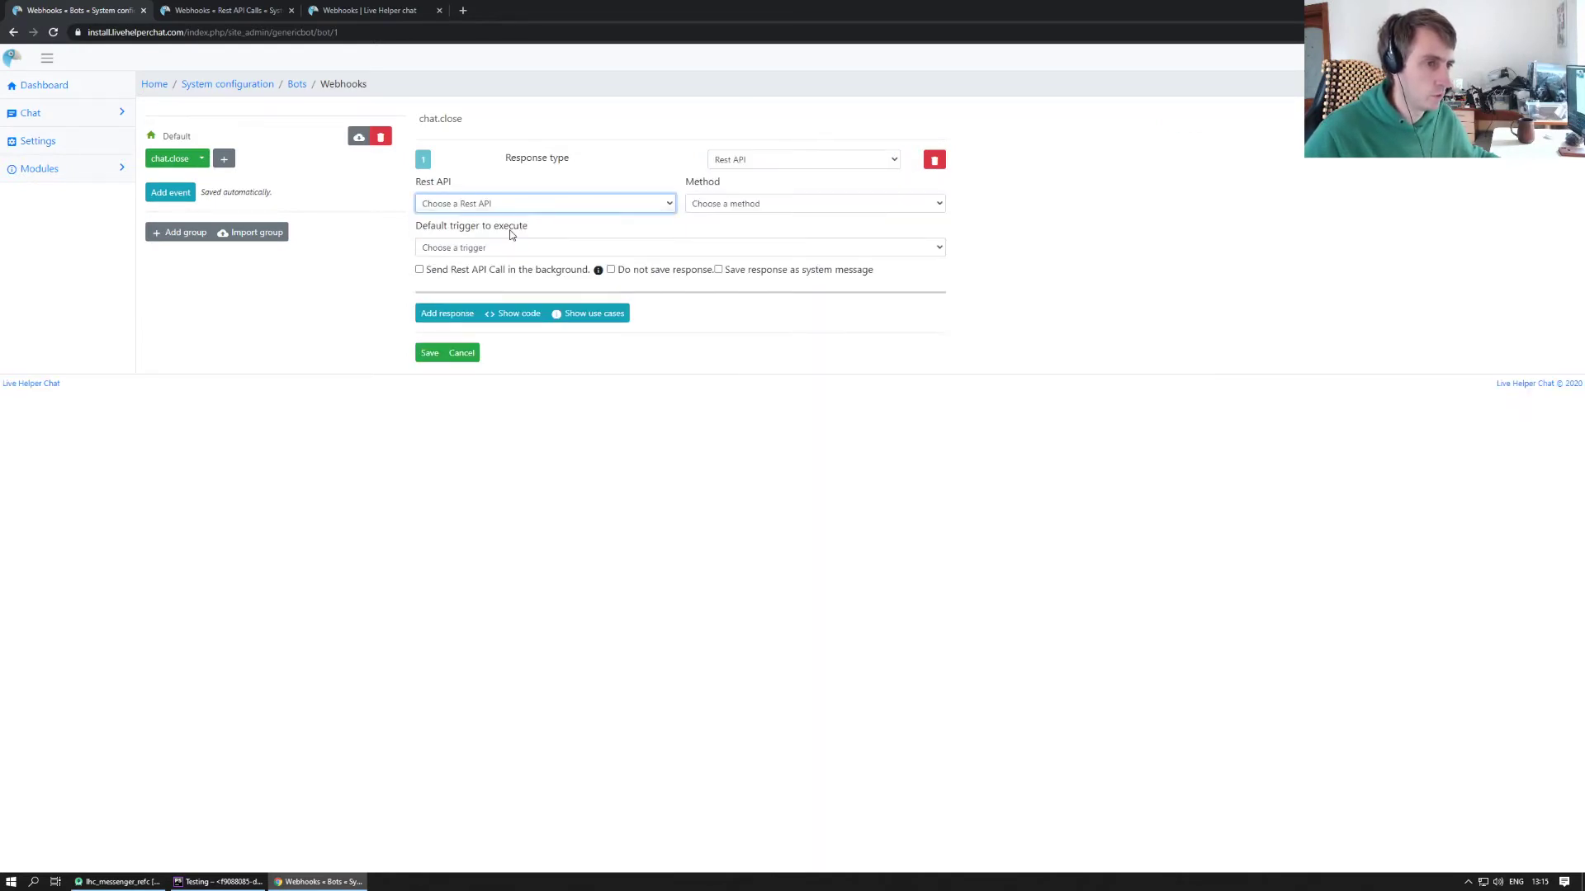
pyautogui.click(440, 206)
pyautogui.click(499, 209)
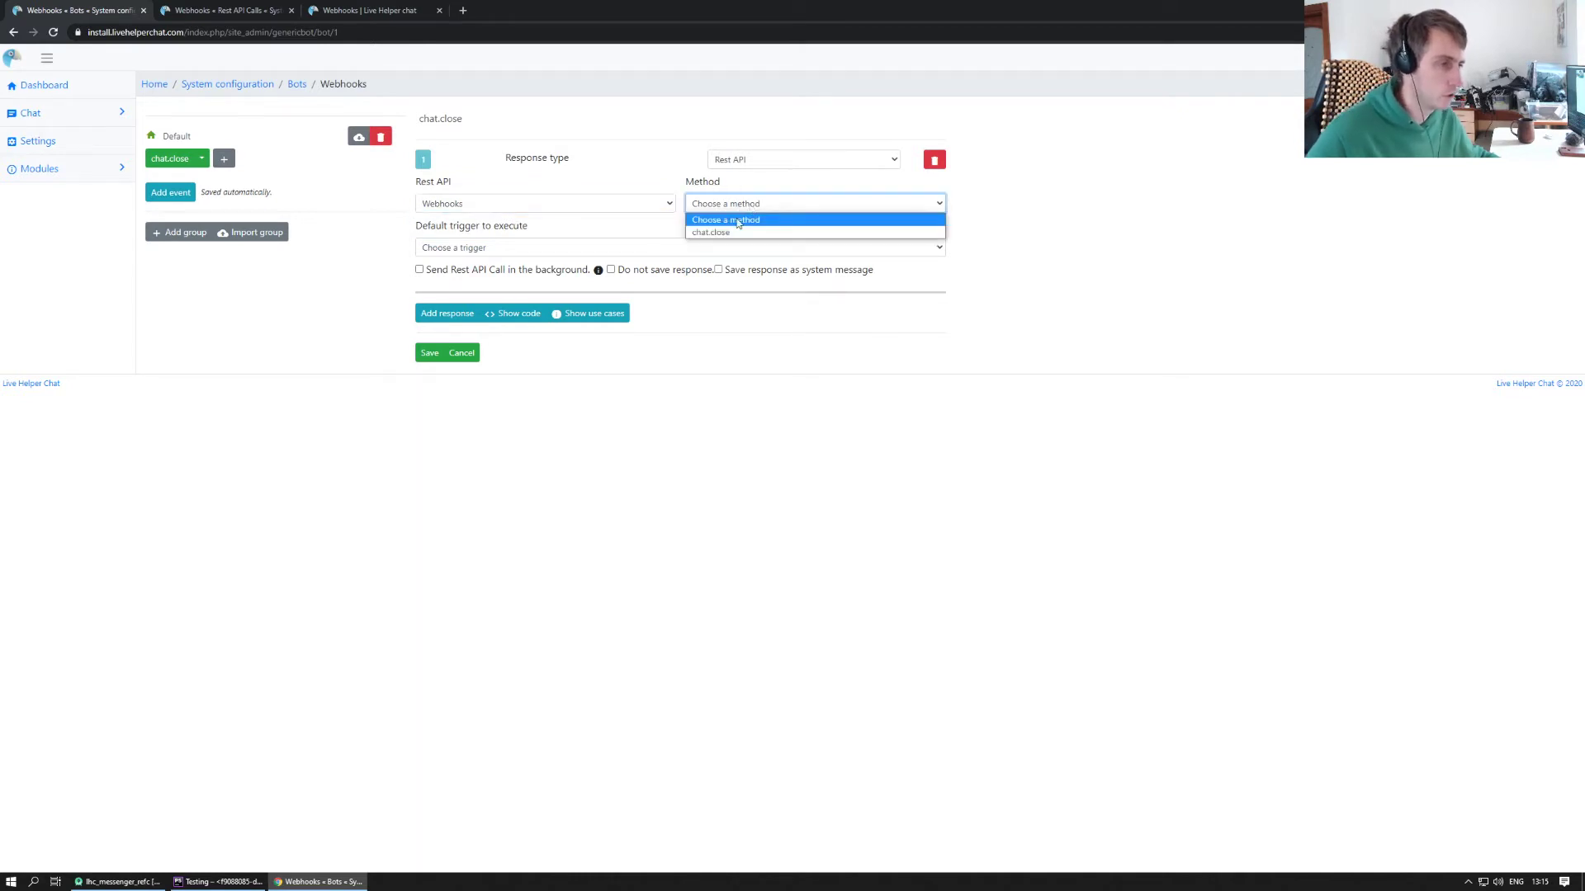
pyautogui.click(722, 233)
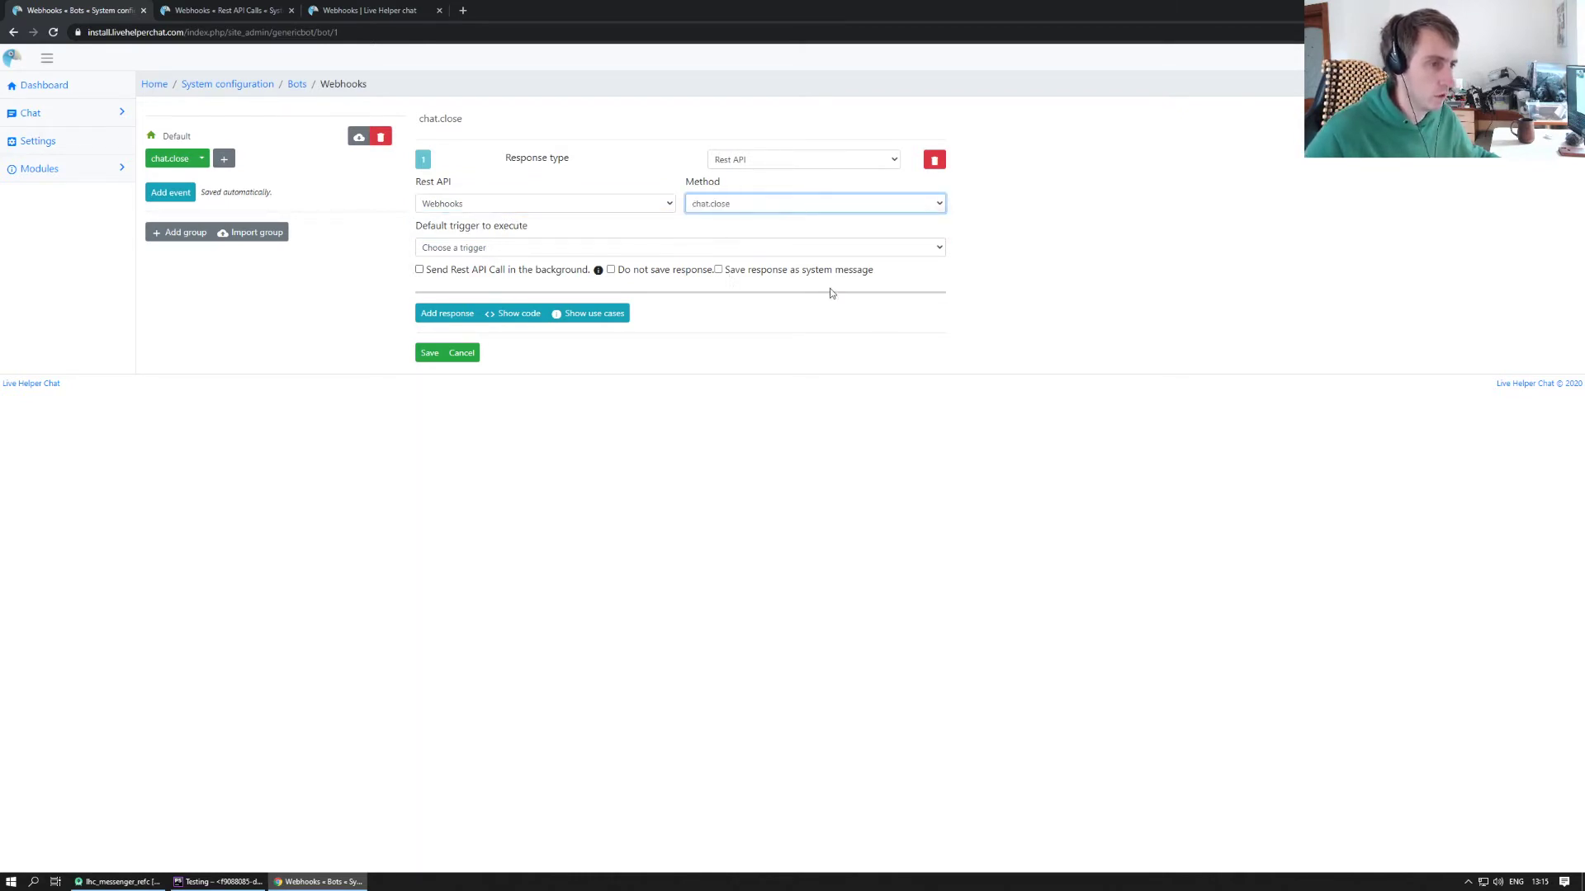
pyautogui.click(730, 295)
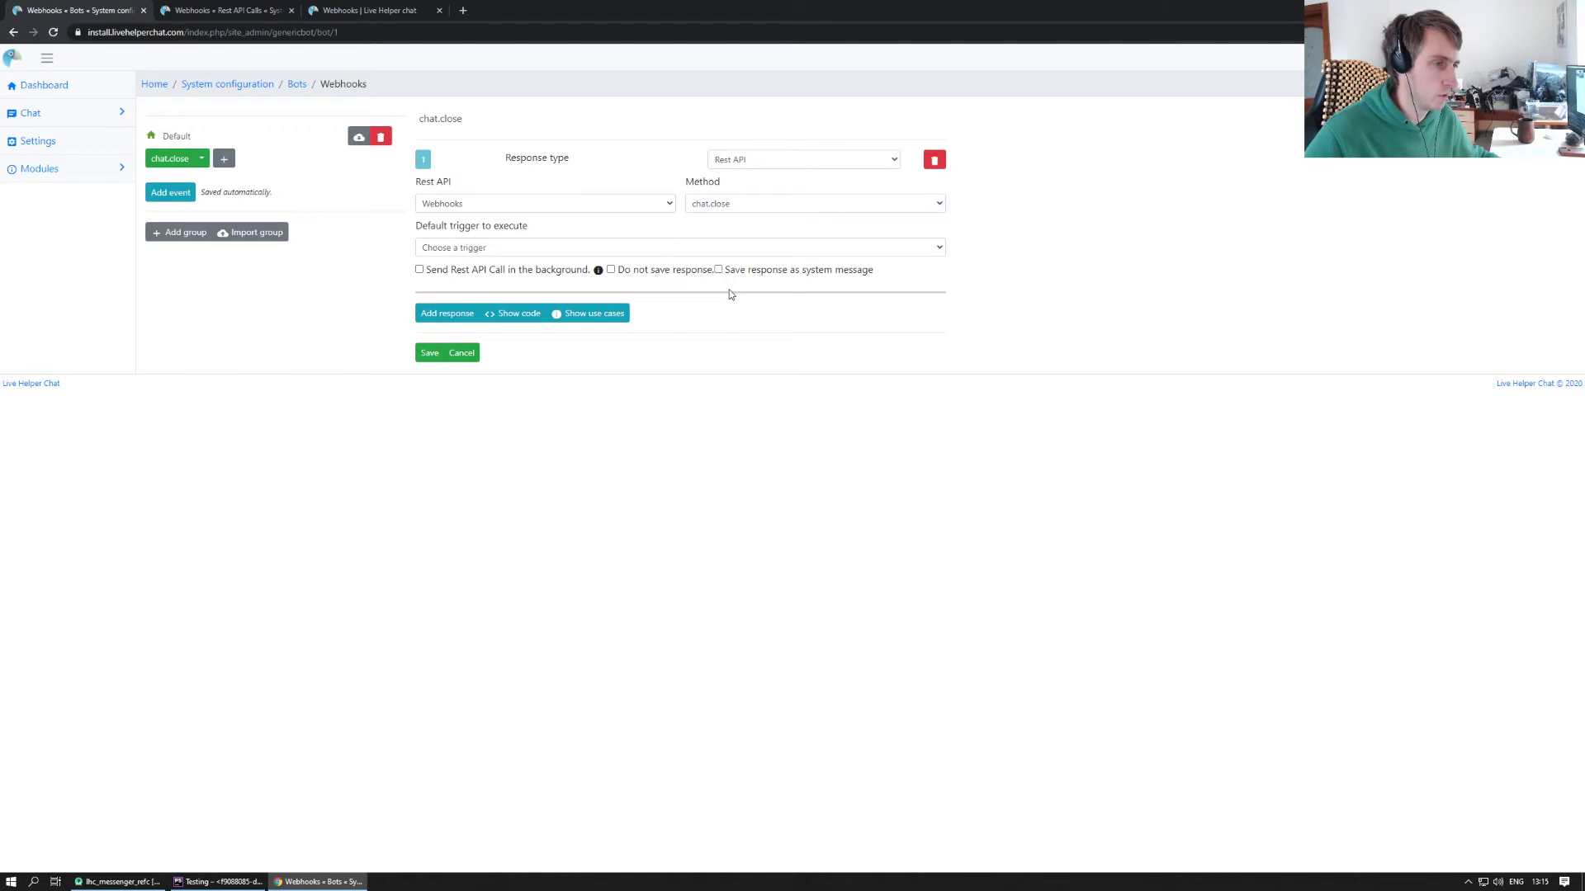
pyautogui.click(611, 270)
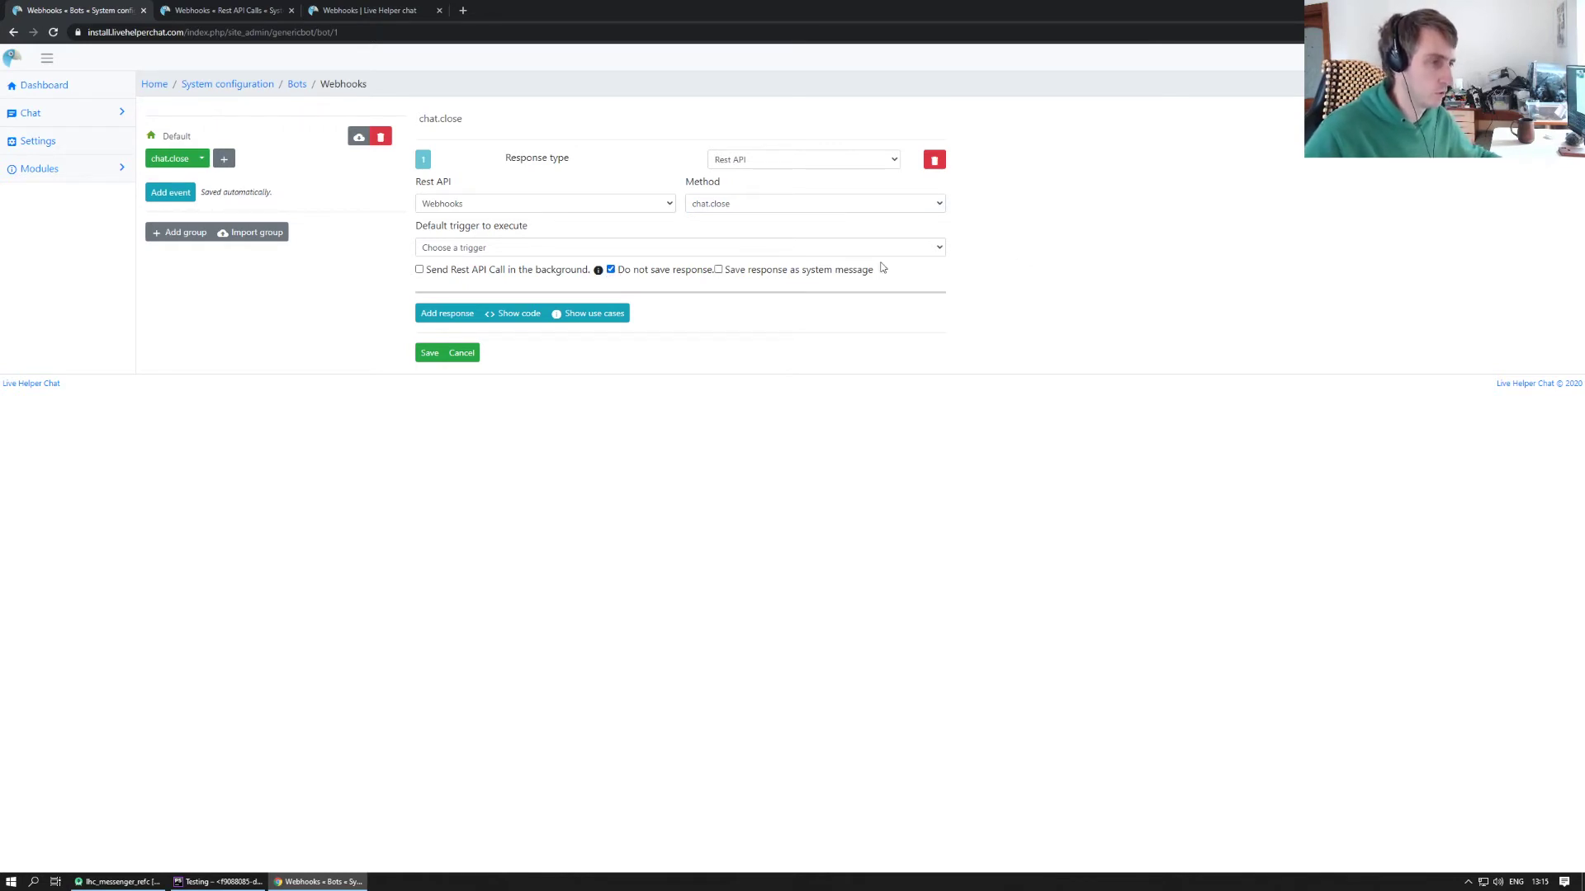
pyautogui.click(426, 355)
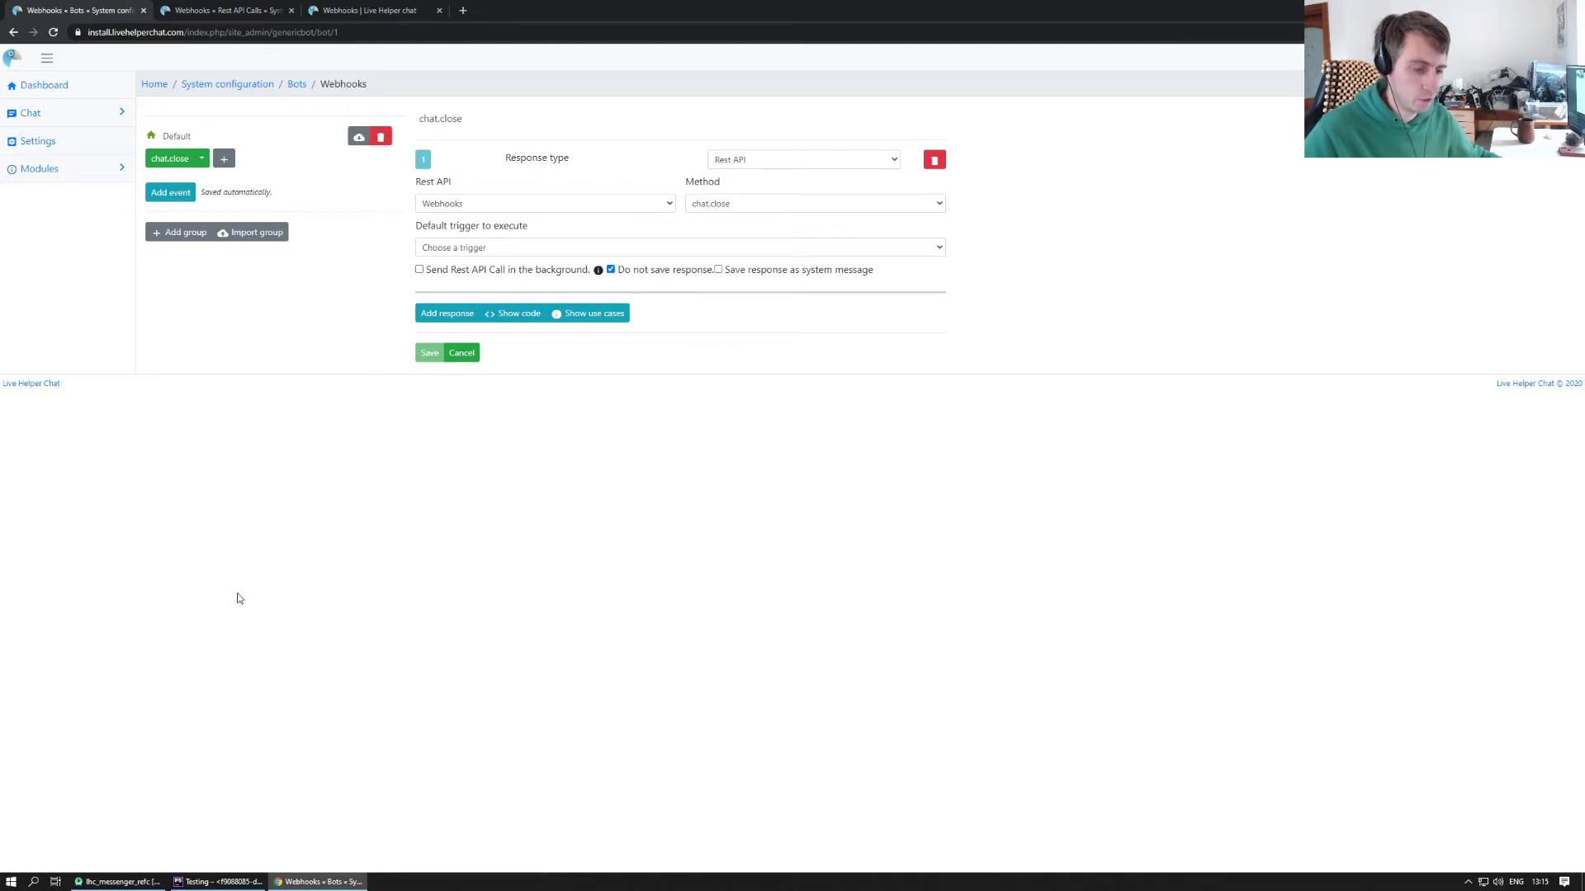
pyautogui.click(235, 883)
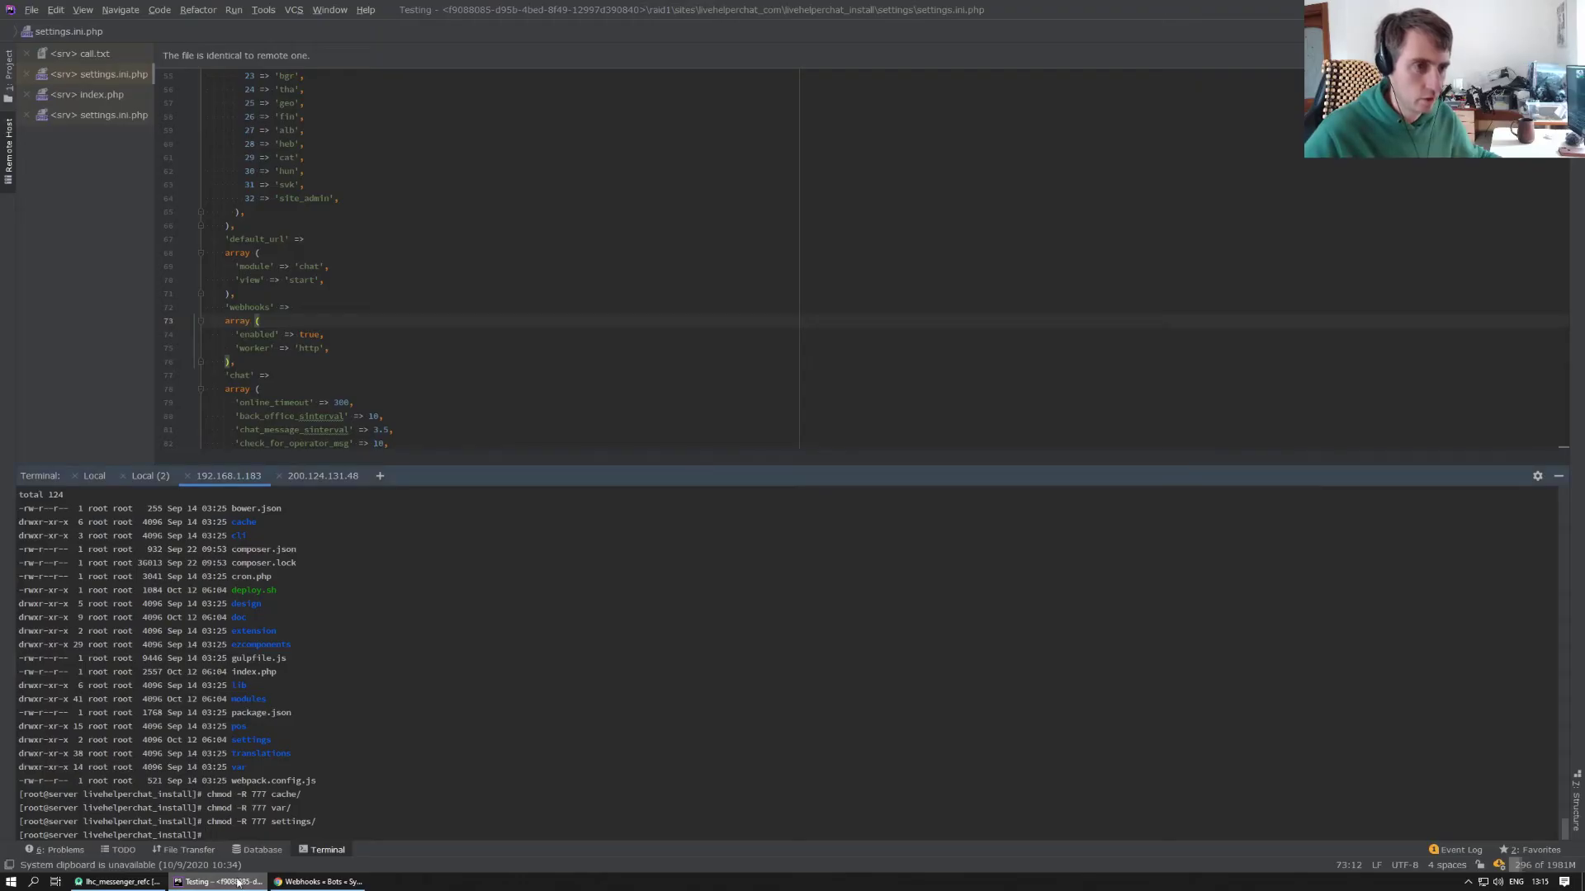
pyautogui.click(76, 55)
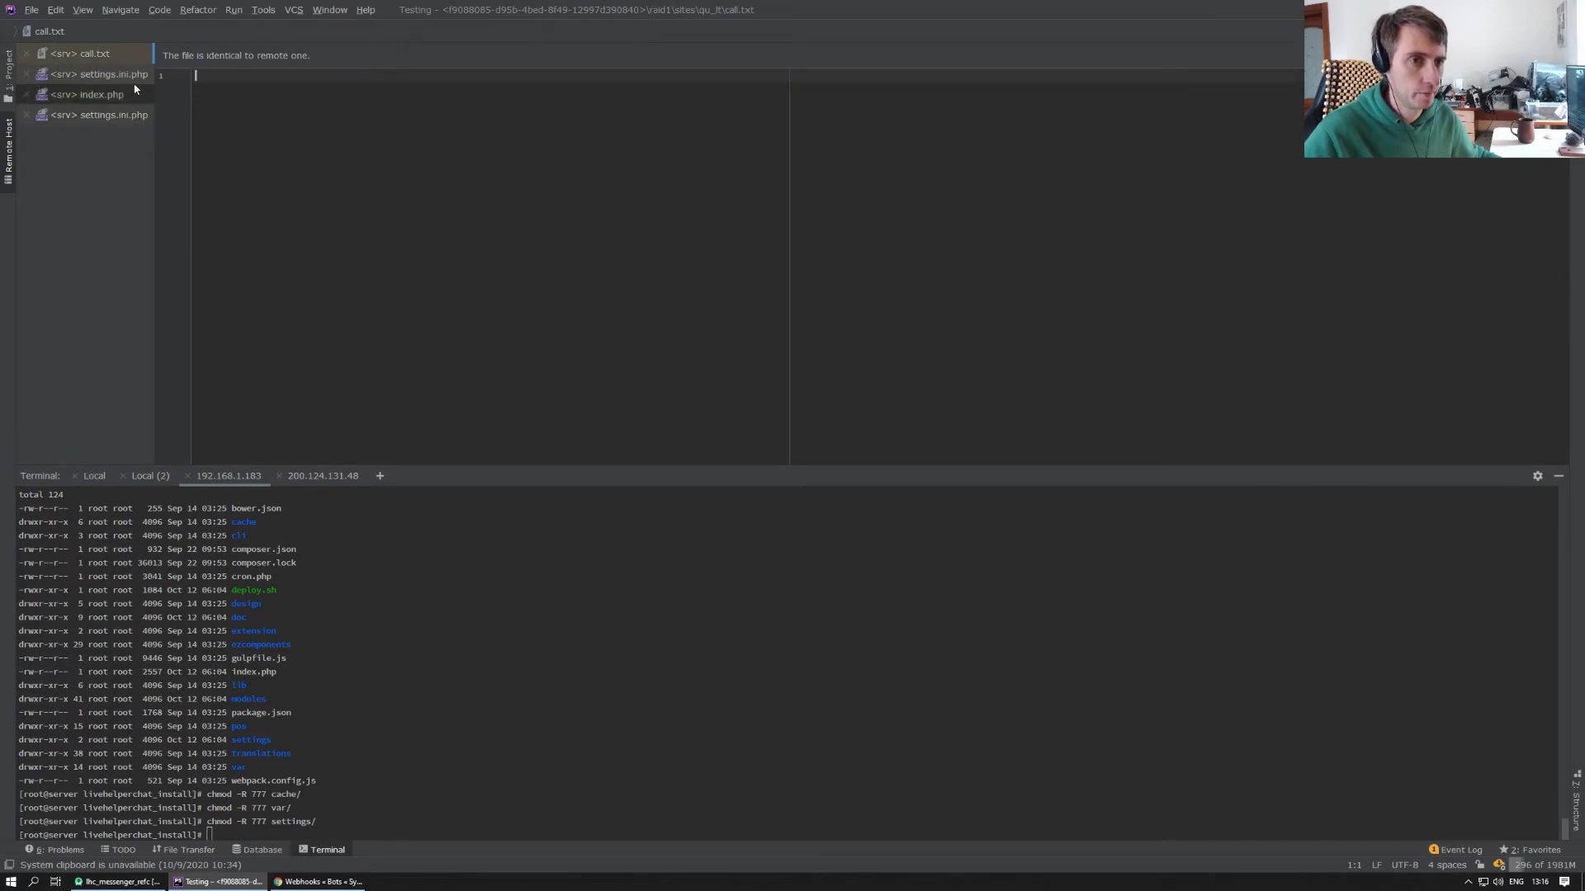
pyautogui.click(107, 75)
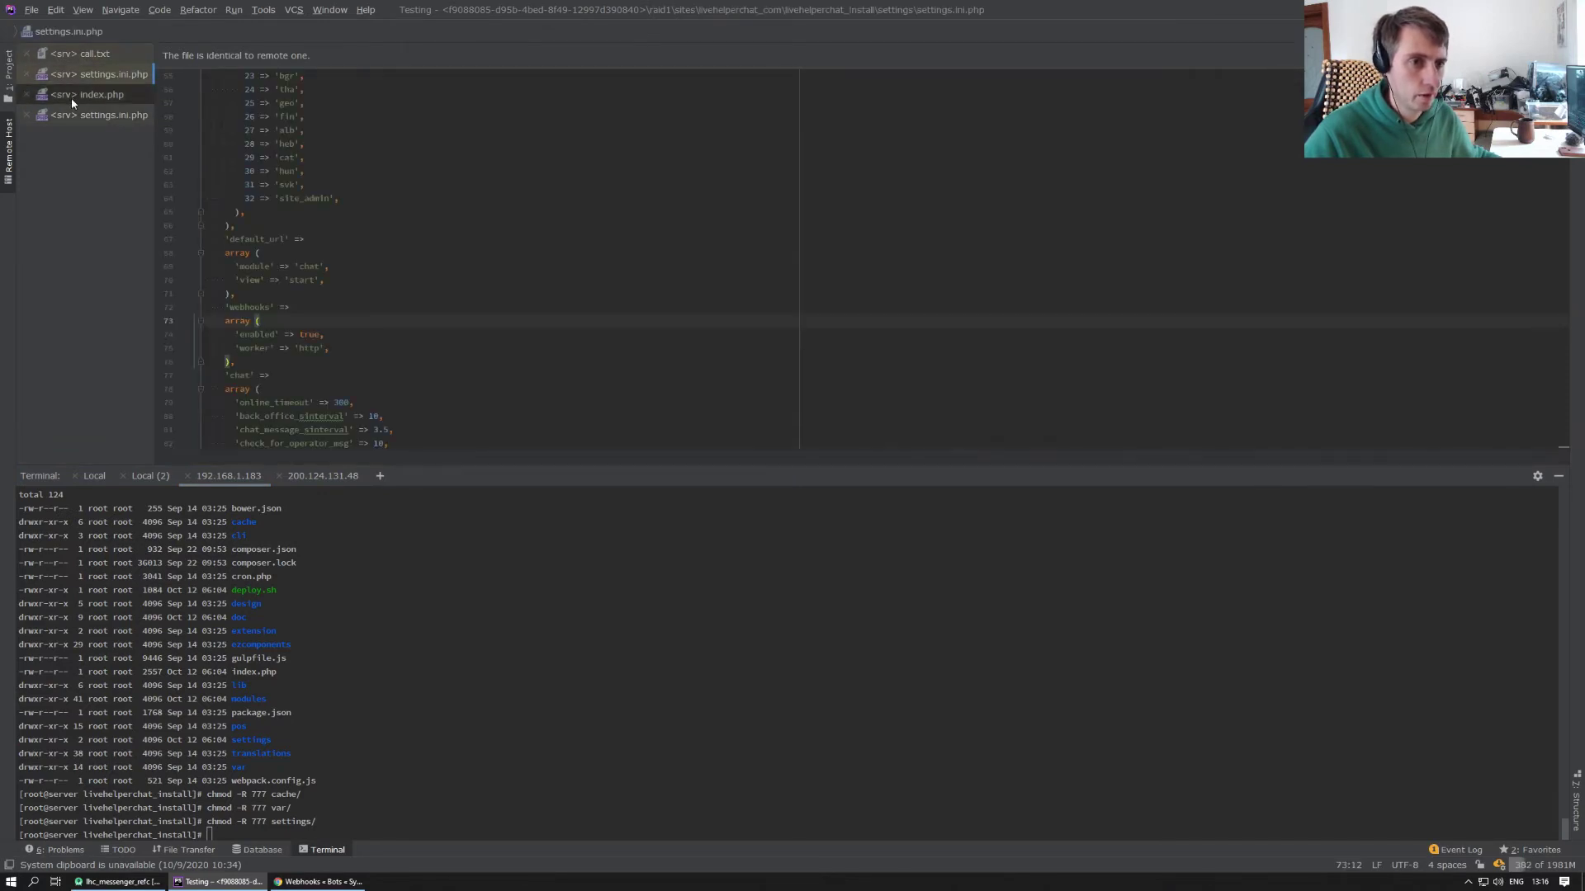
pyautogui.click(71, 97)
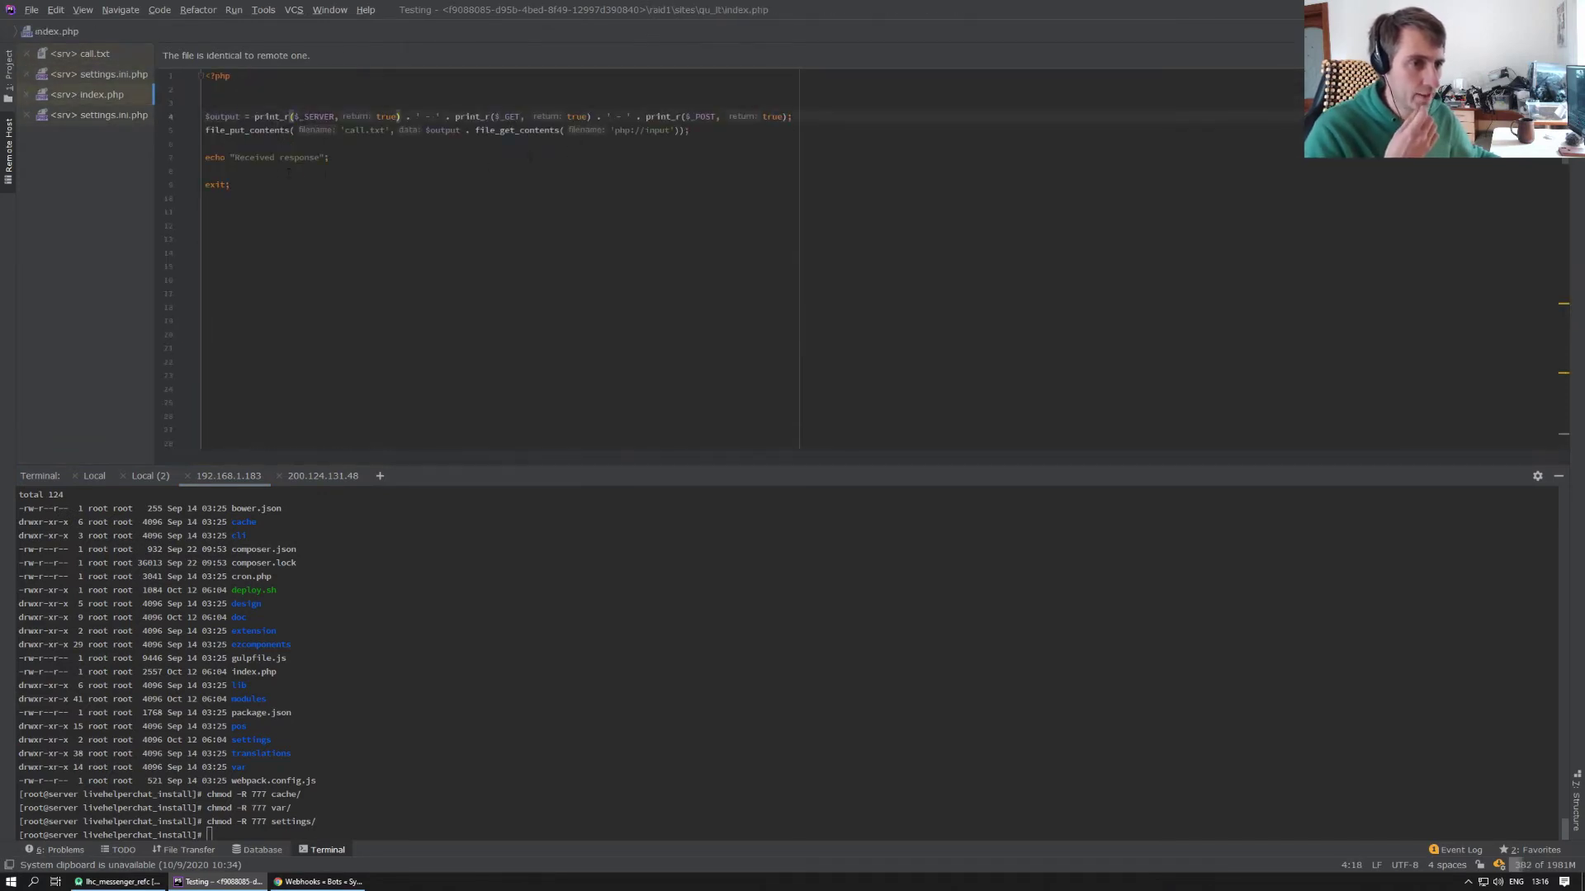
pyautogui.press('Down')
pyautogui.press('Down')
pyautogui.press('Down')
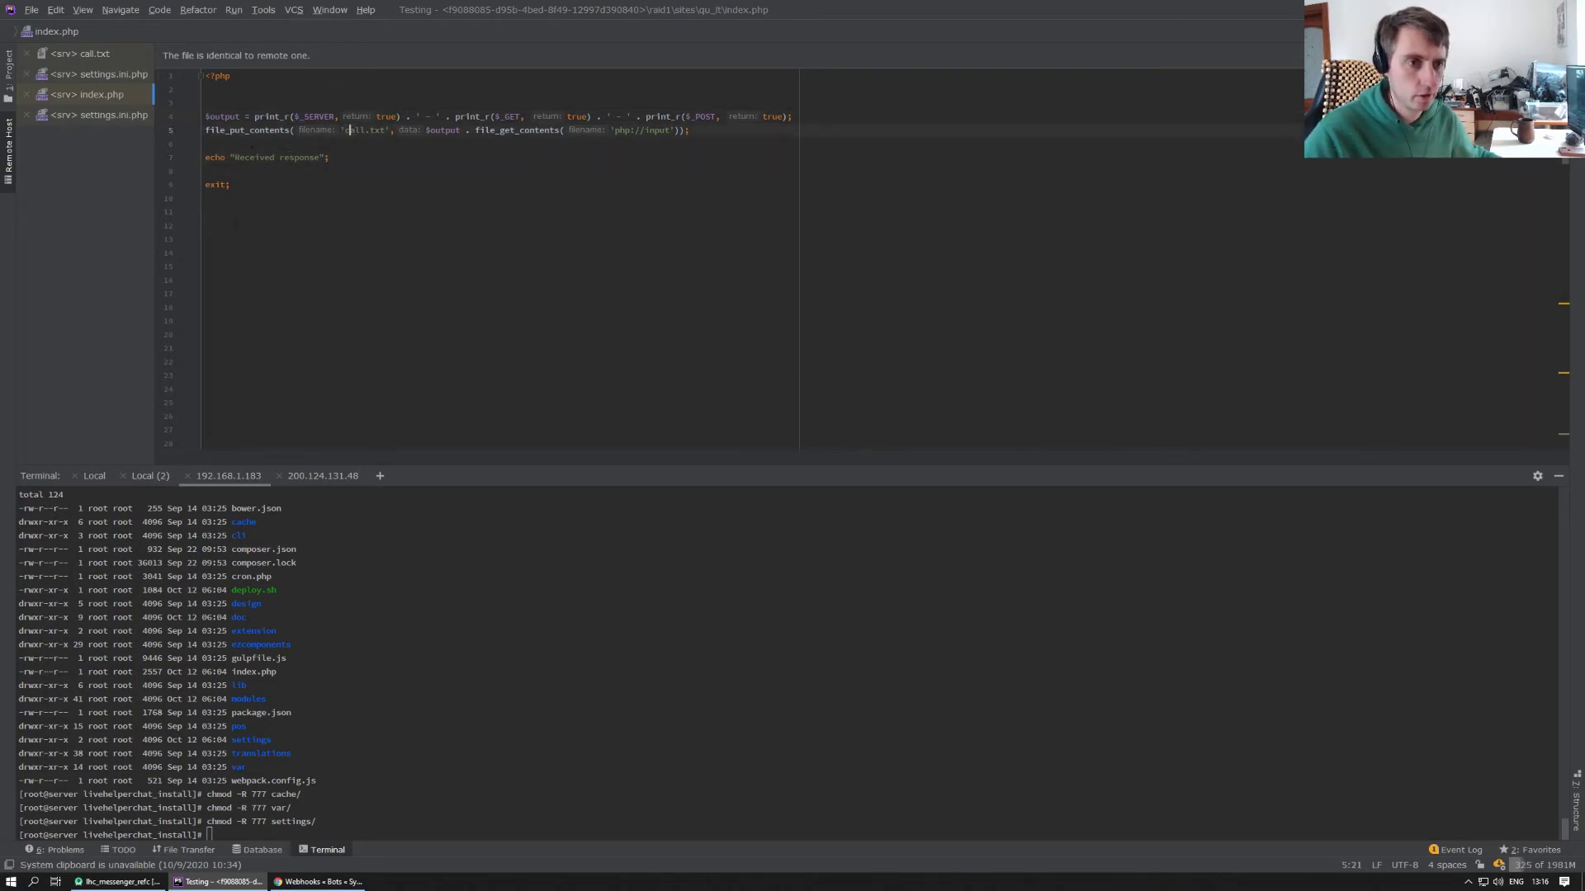
pyautogui.click(380, 165)
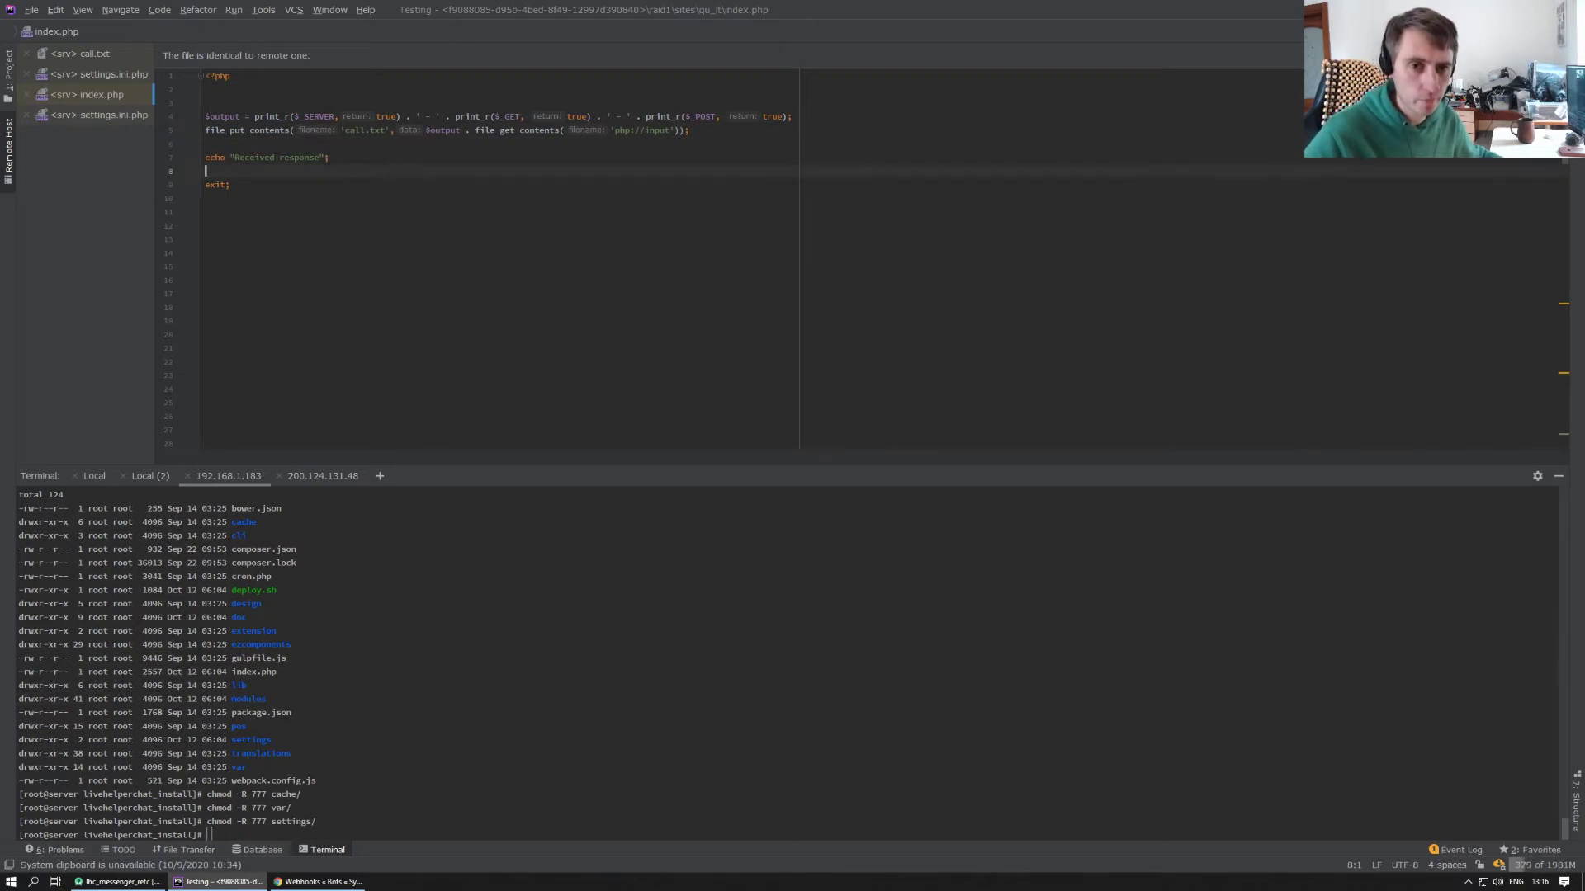
pyautogui.hotkey('alt', 'shift')
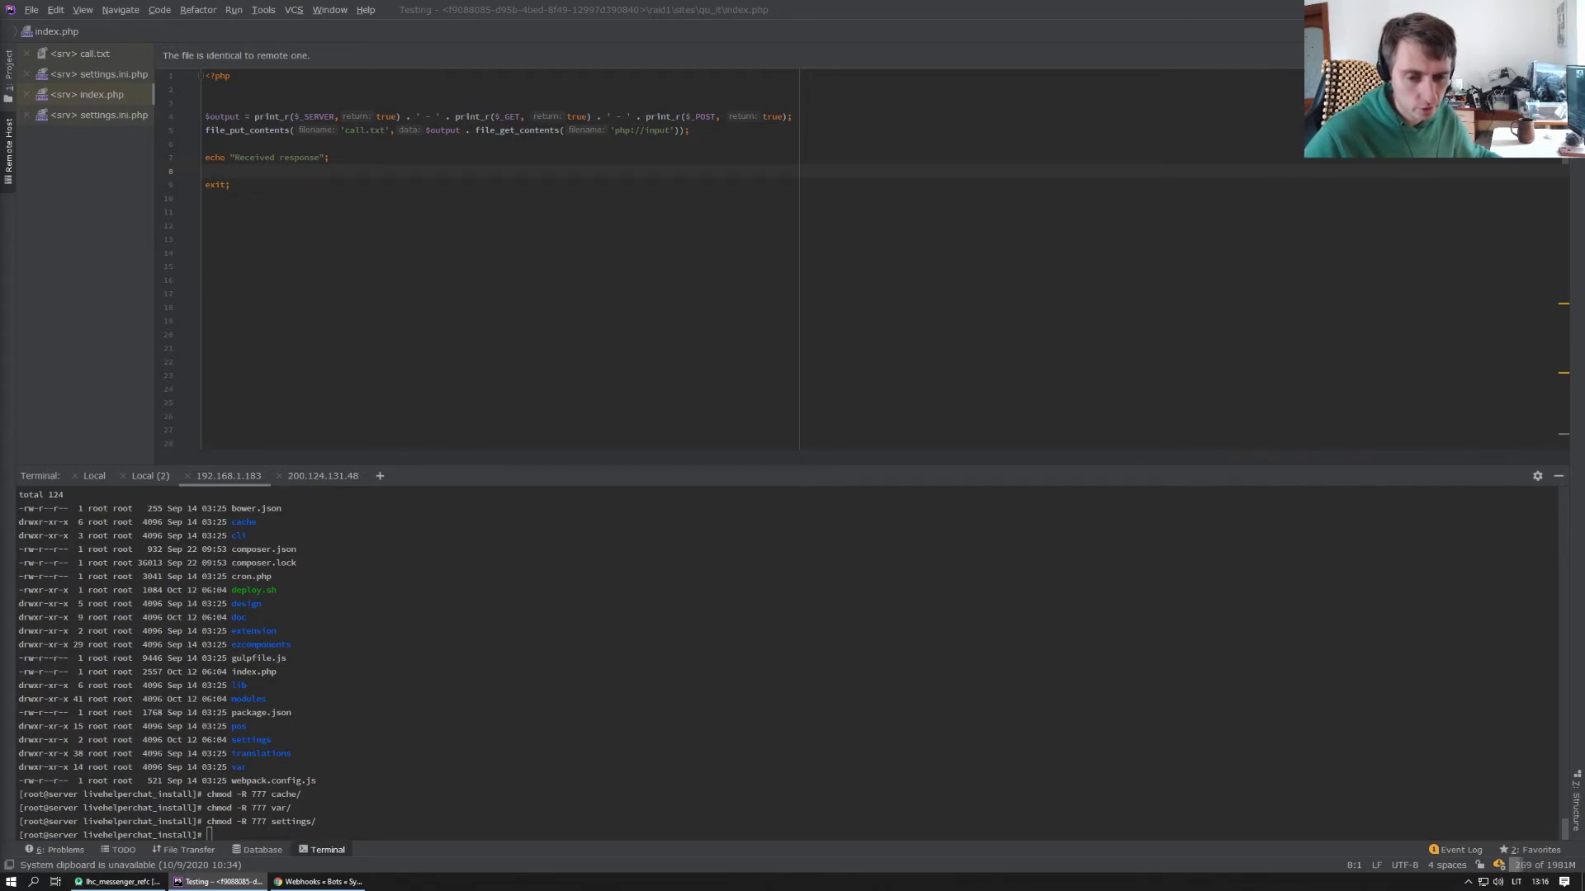
pyautogui.hotkey('alt', 'shift')
pyautogui.hotkey('ctrl', 'Tab')
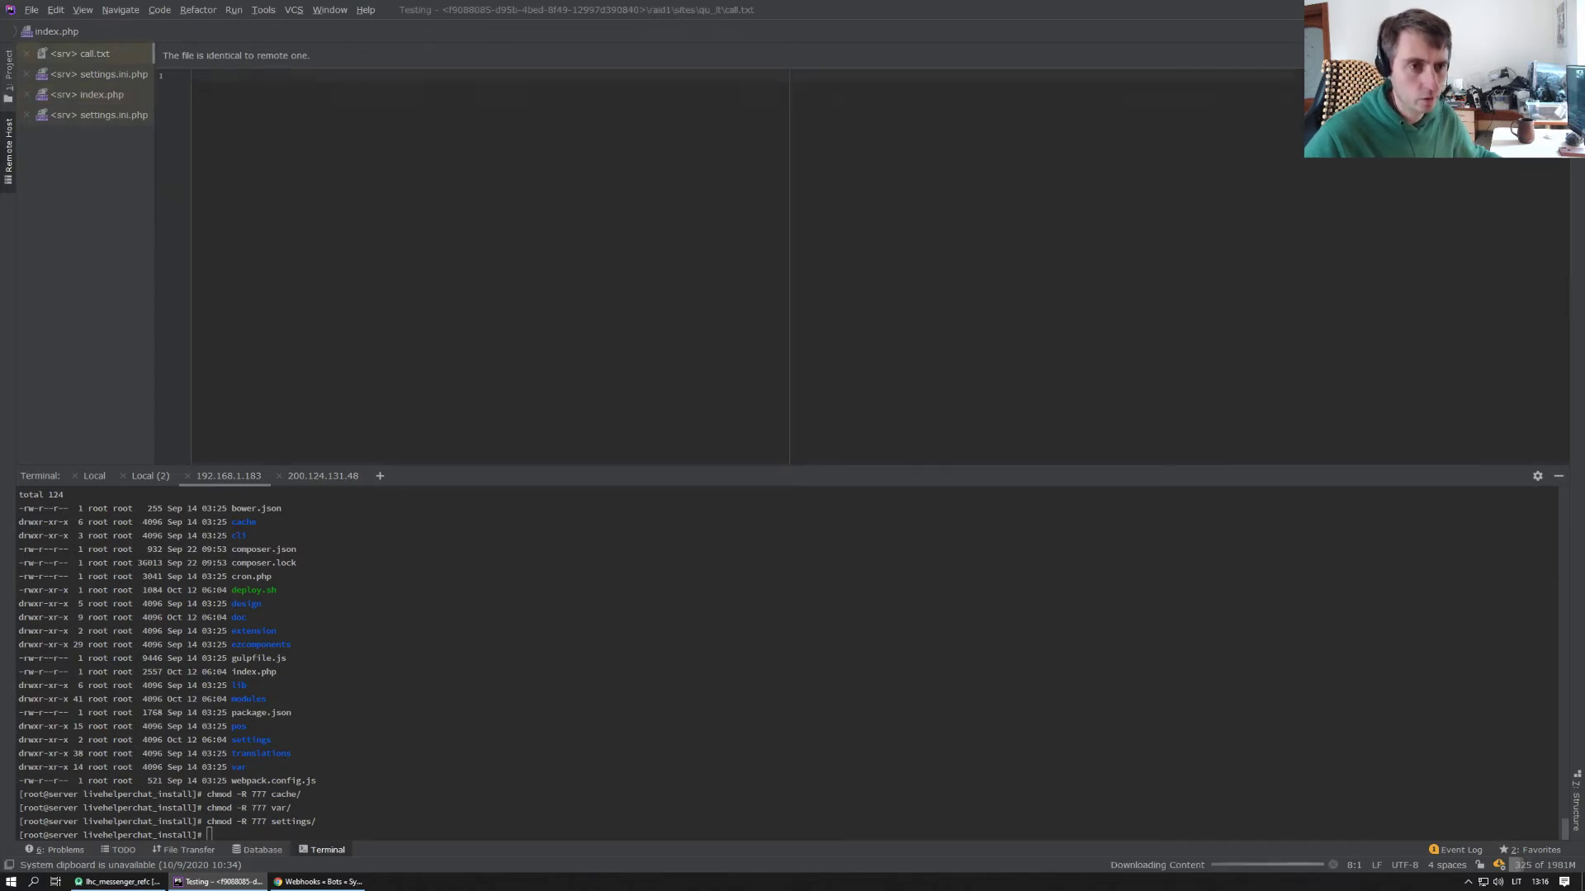
pyautogui.hotkey('ctrl', 'Tab')
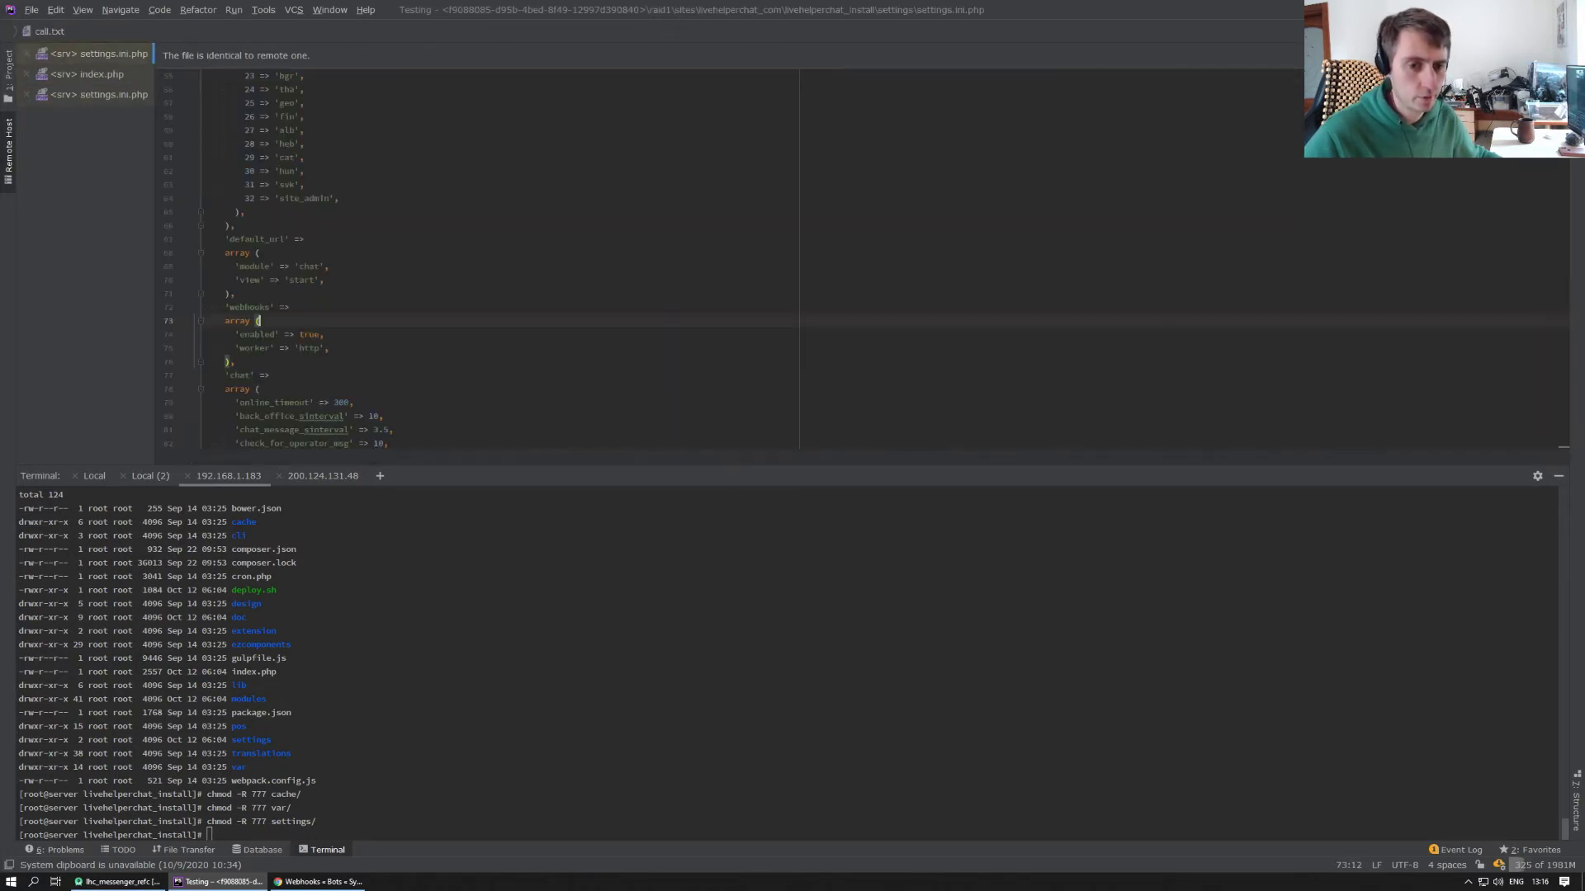
pyautogui.hotkey('ctrl', 'Tab')
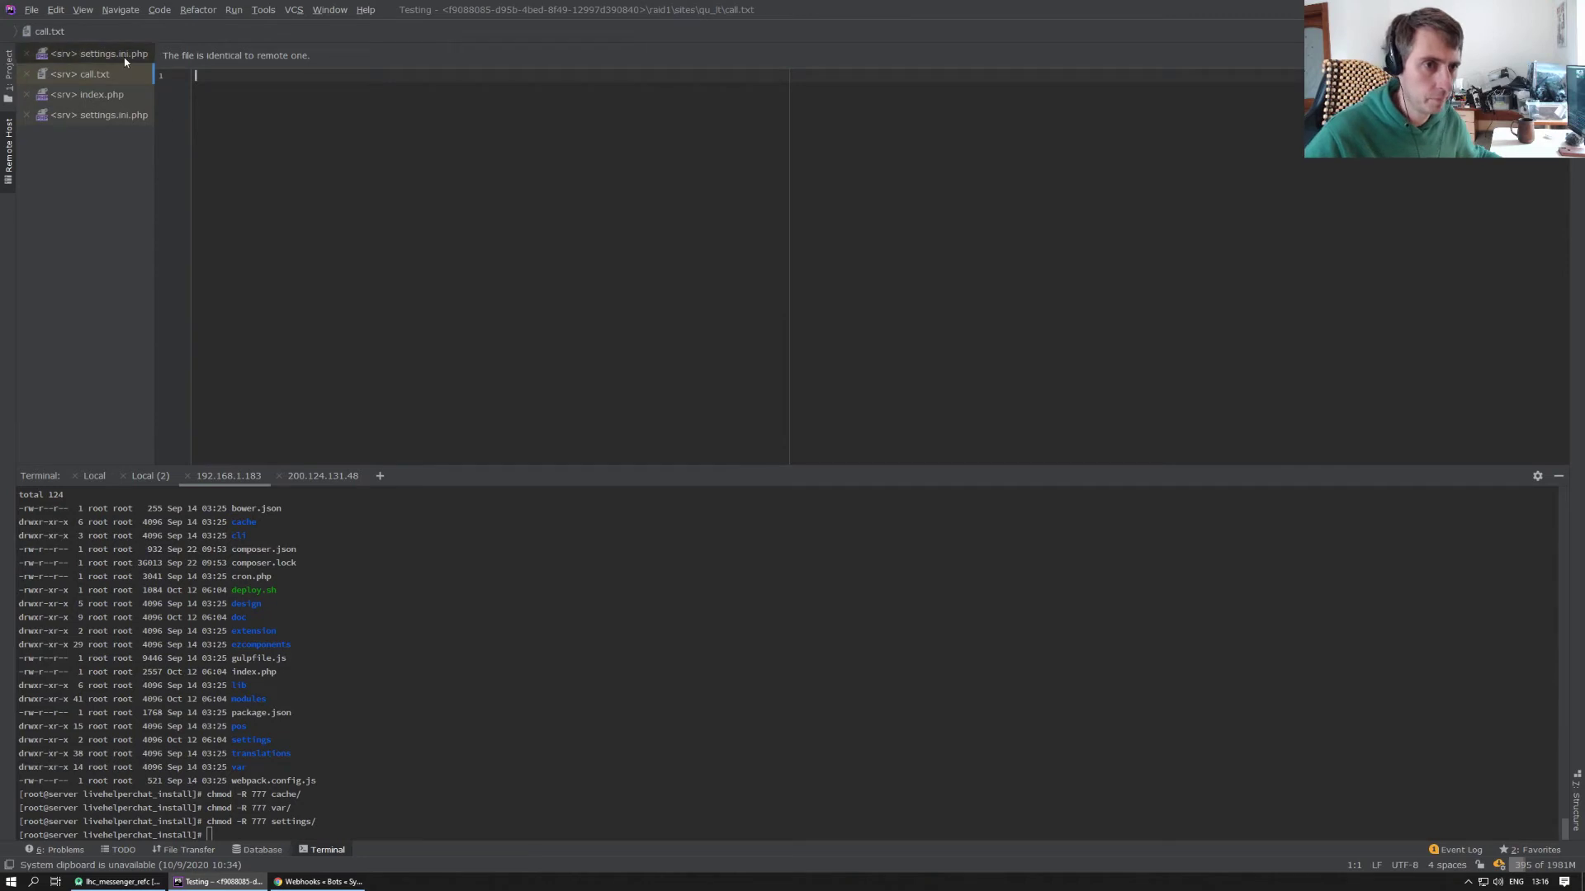
pyautogui.click(318, 882)
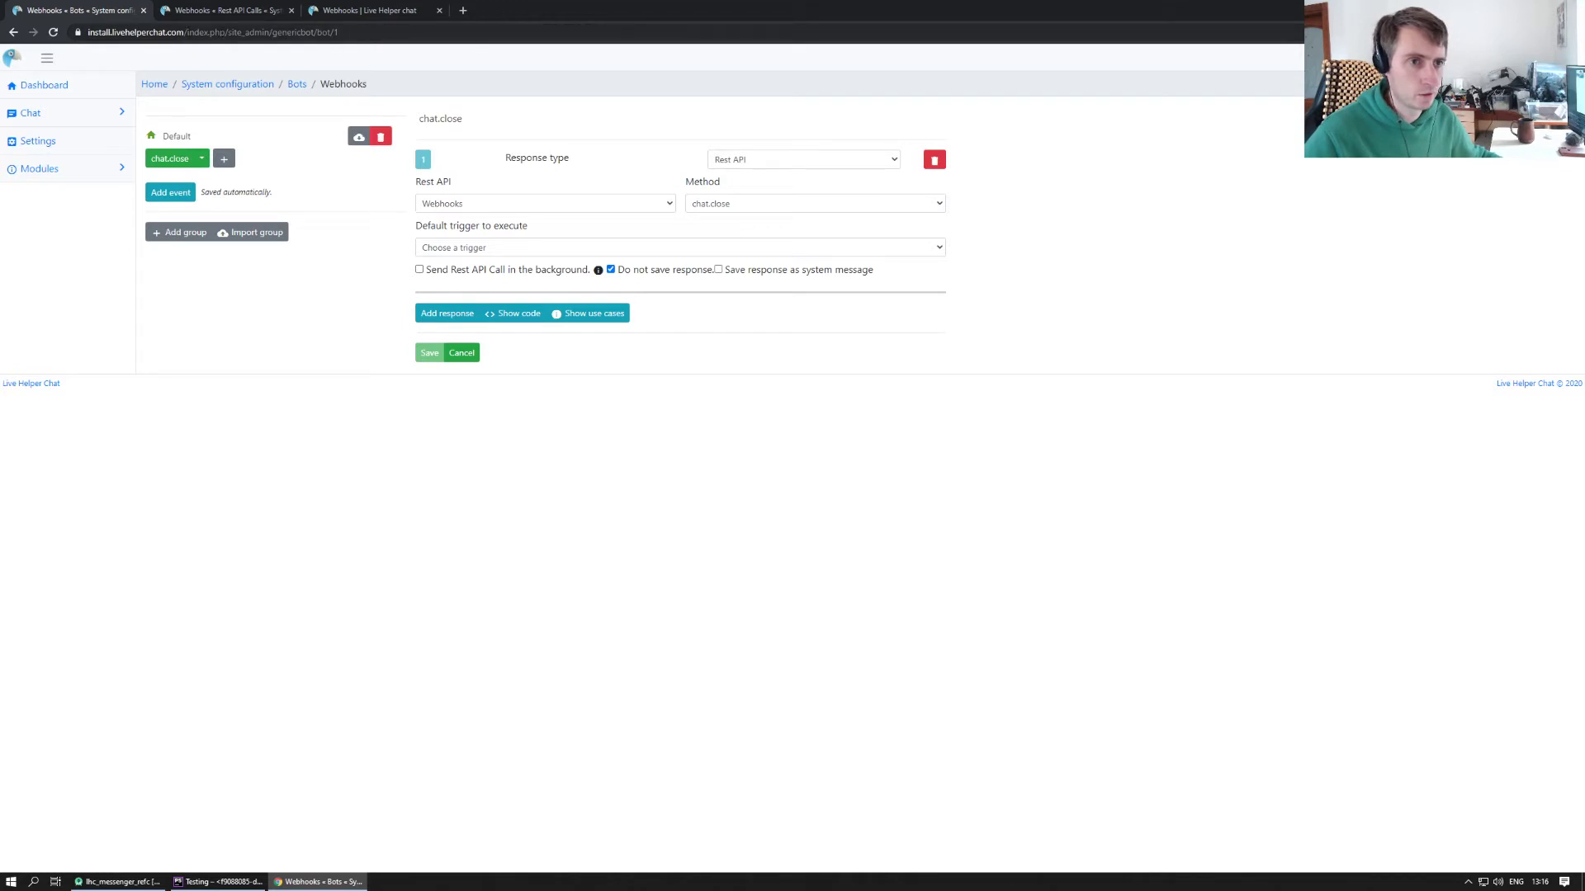
# Step: Open the site's chat/start visitor page in a new tab, based on the copied admin address
pyautogui.moveTo(95, 32); pyautogui.dragTo(308, 32)
pyautogui.hotkey('ctrl', 'c')
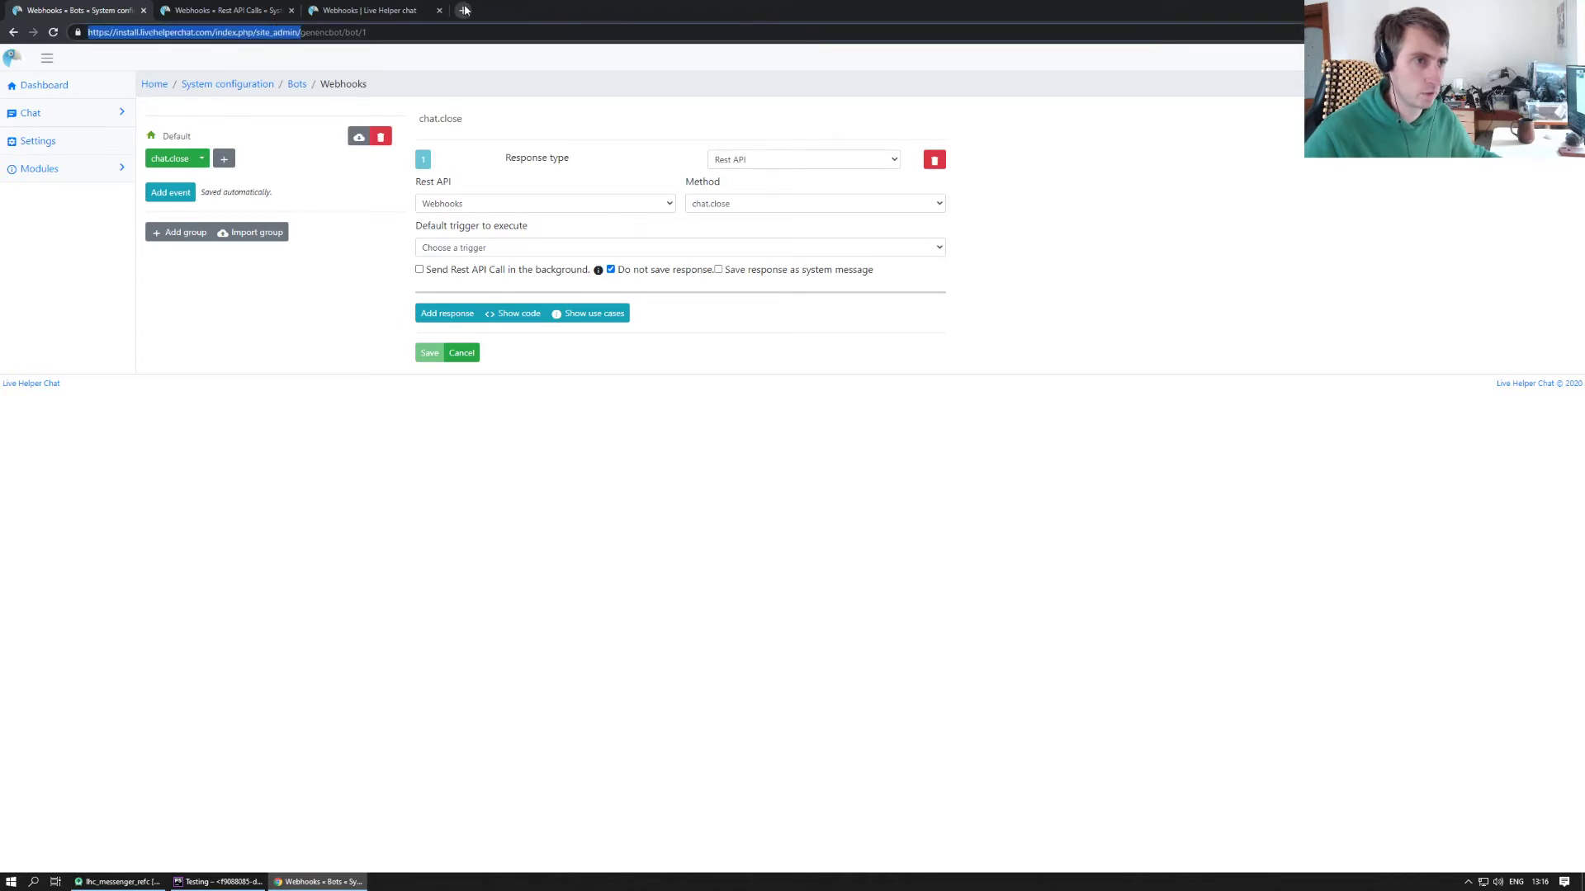
pyautogui.click(464, 10)
pyautogui.hotkey('ctrl', 'v')
pyautogui.hotkey('ctrl', 'shift', 'Left')
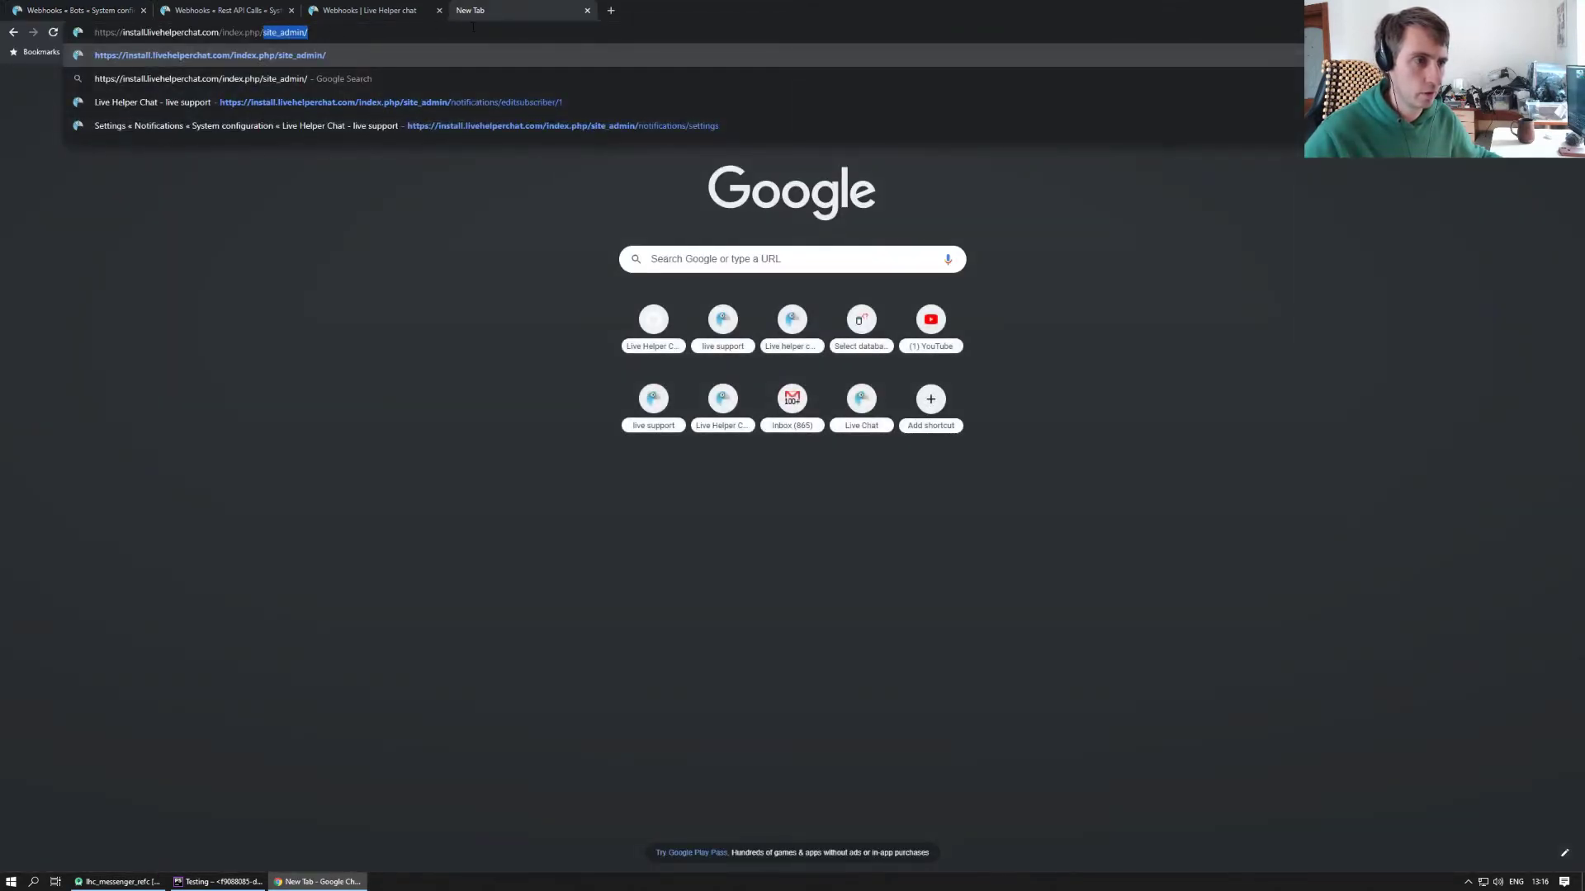
pyautogui.write('chat/stsa')
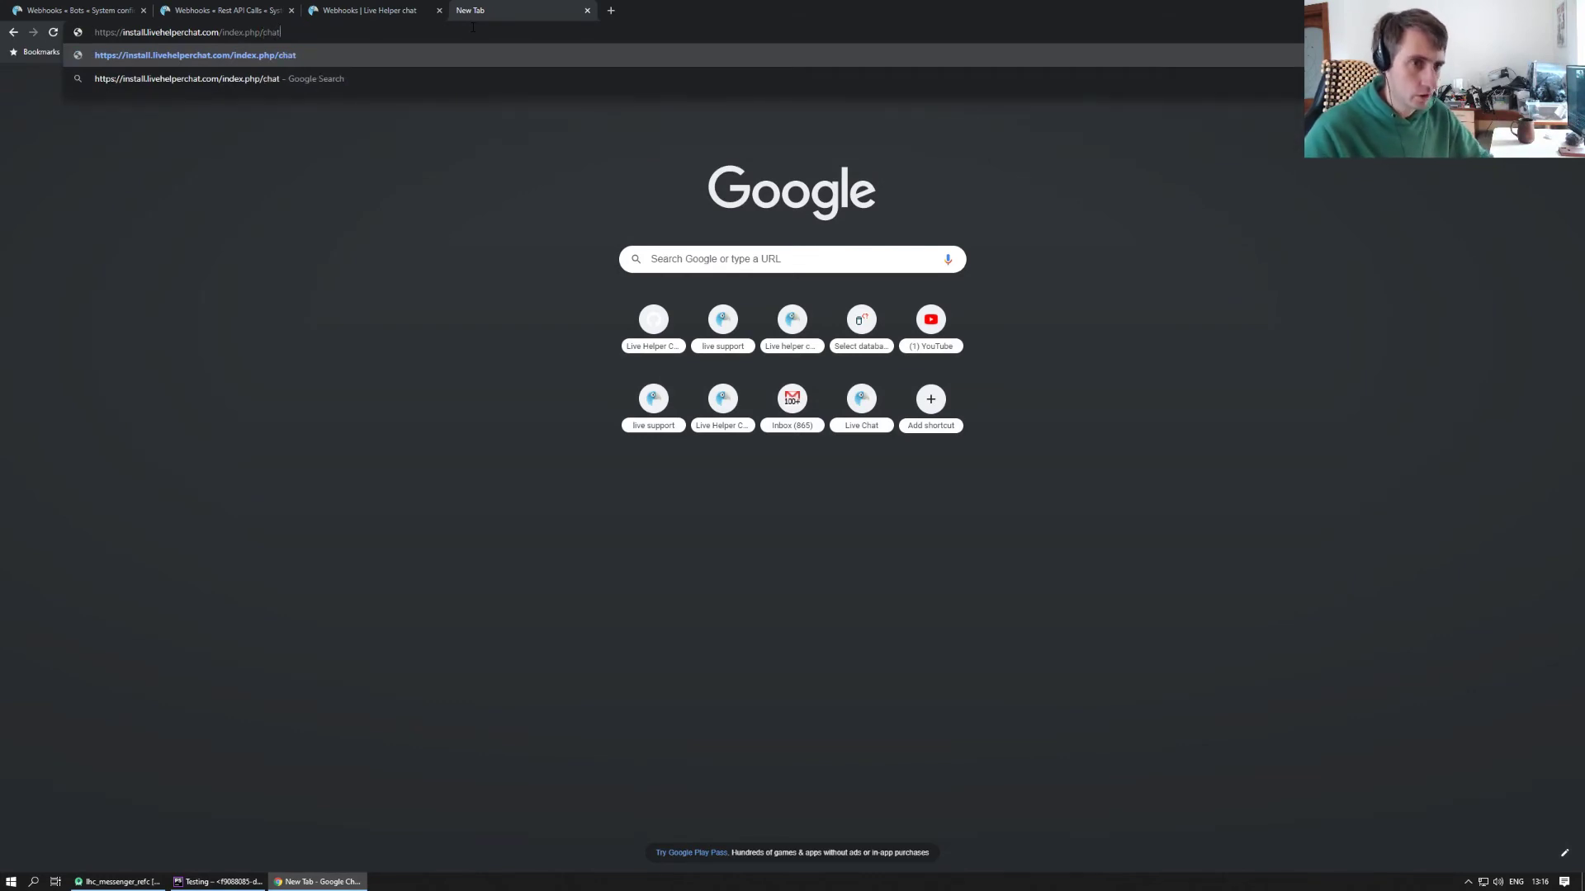
pyautogui.press('BackSpace')
pyautogui.press('BackSpace')
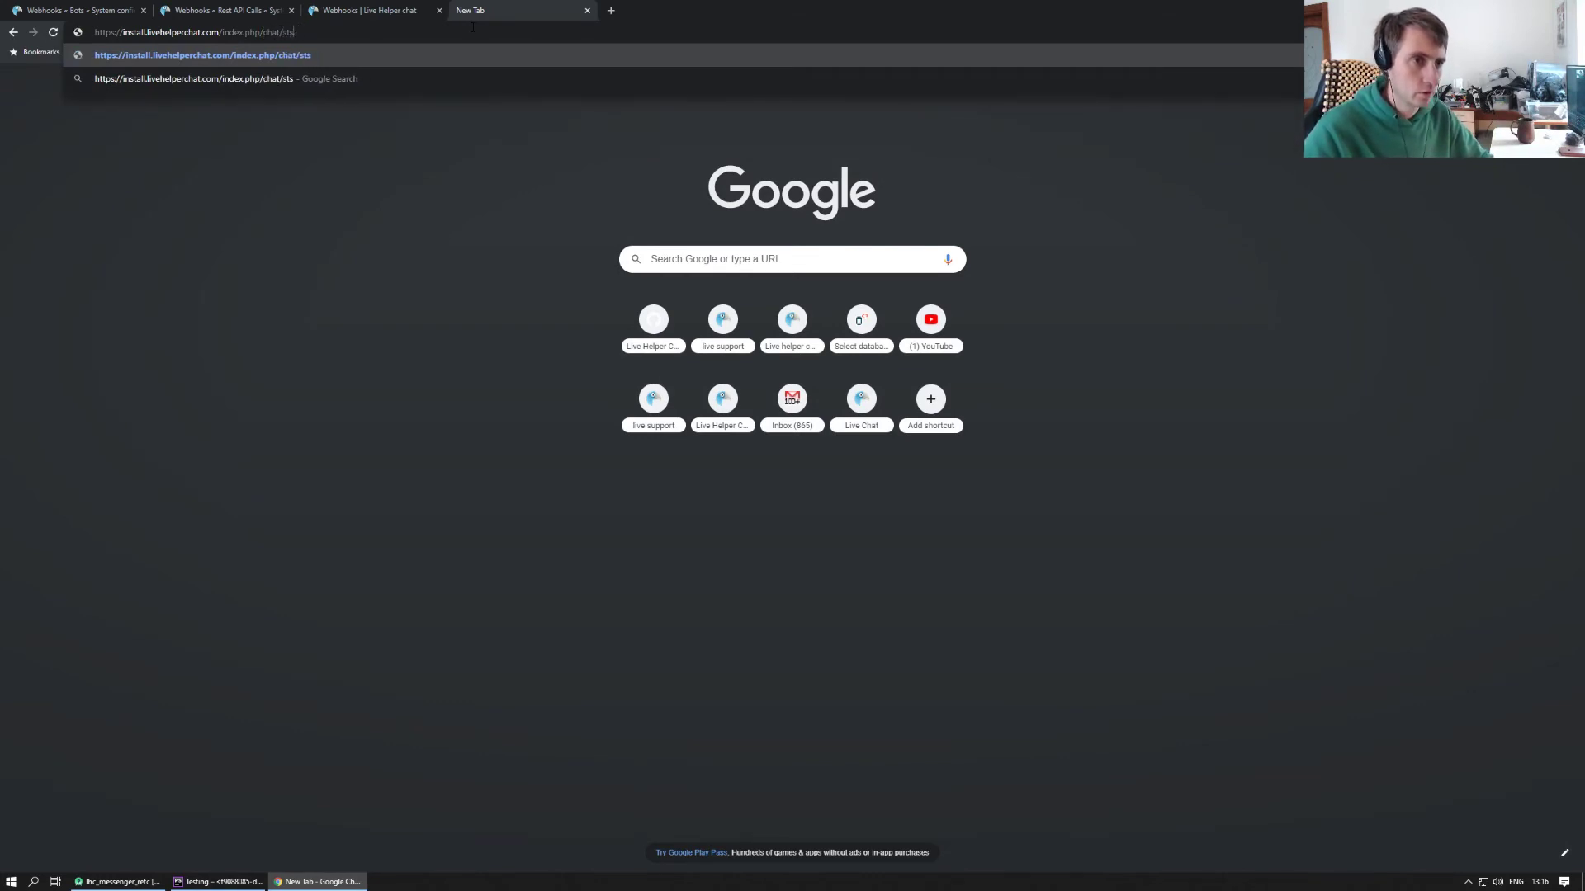
pyautogui.write('art')
pyautogui.press('Return')
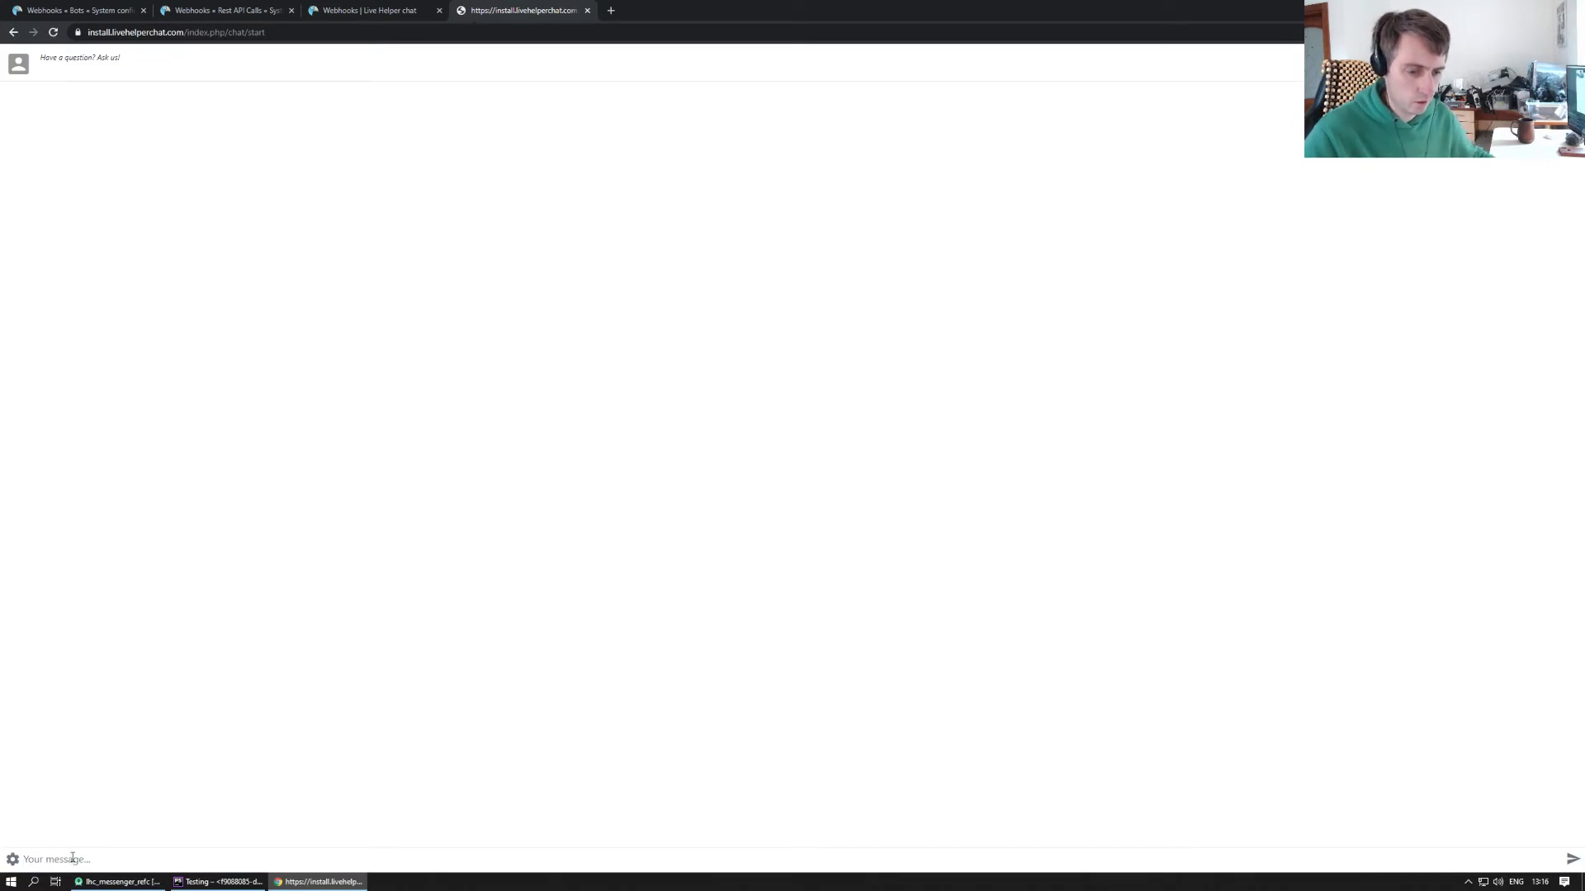
# Step: Send visitor messages 'LEt'st start a chat', 'another message' and 'third message', then return to the Webhooks editor
pyautogui.write("LEt's")
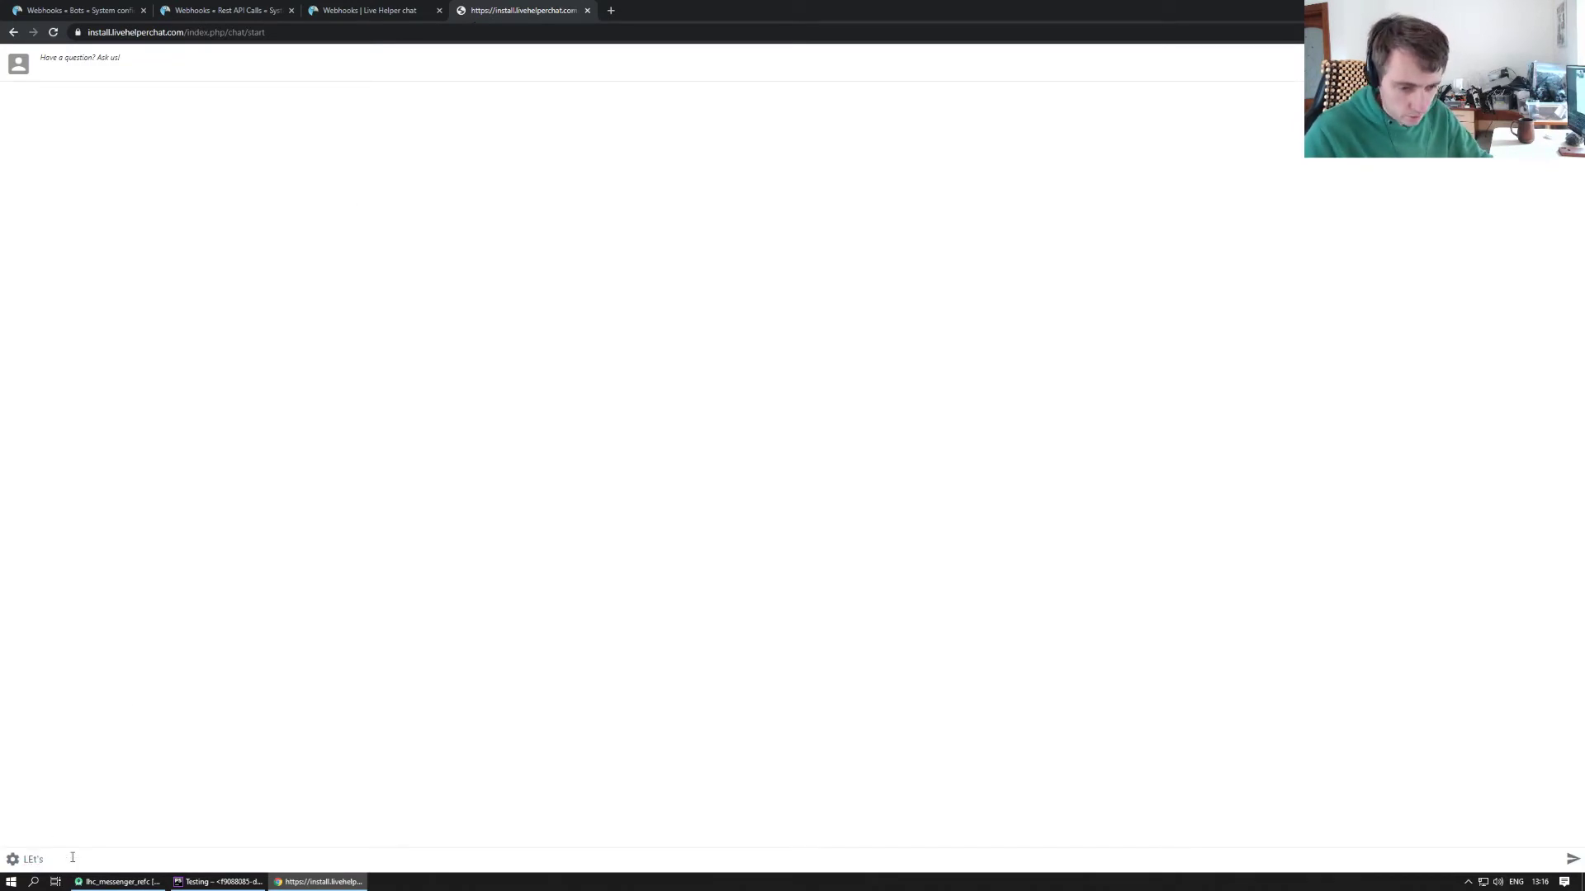
pyautogui.write('t start a ')
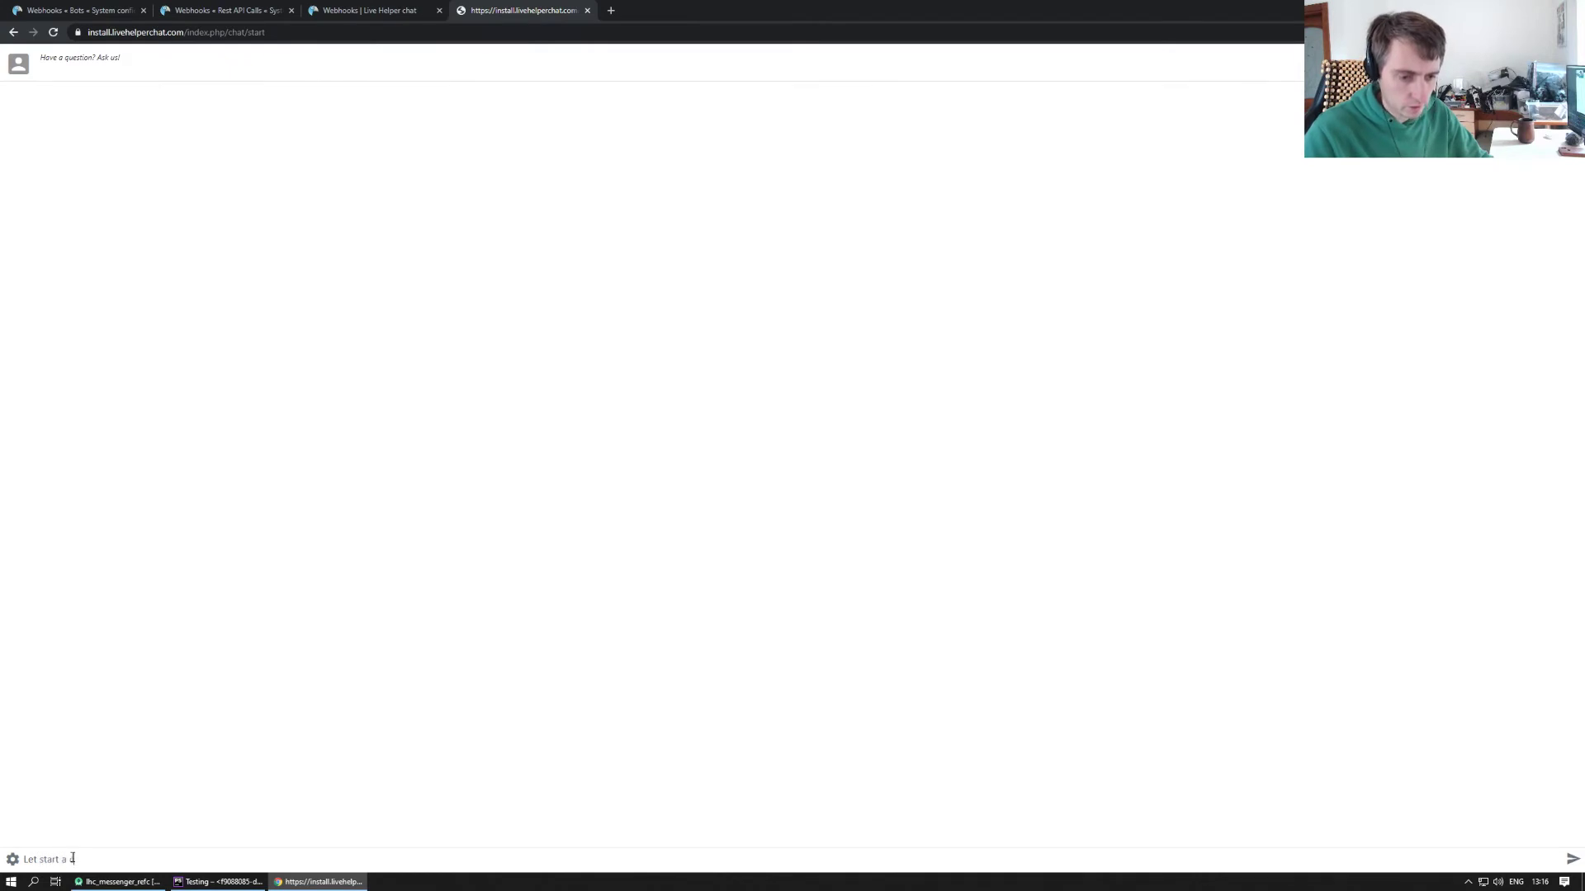
pyautogui.write('chat')
pyautogui.press('Return')
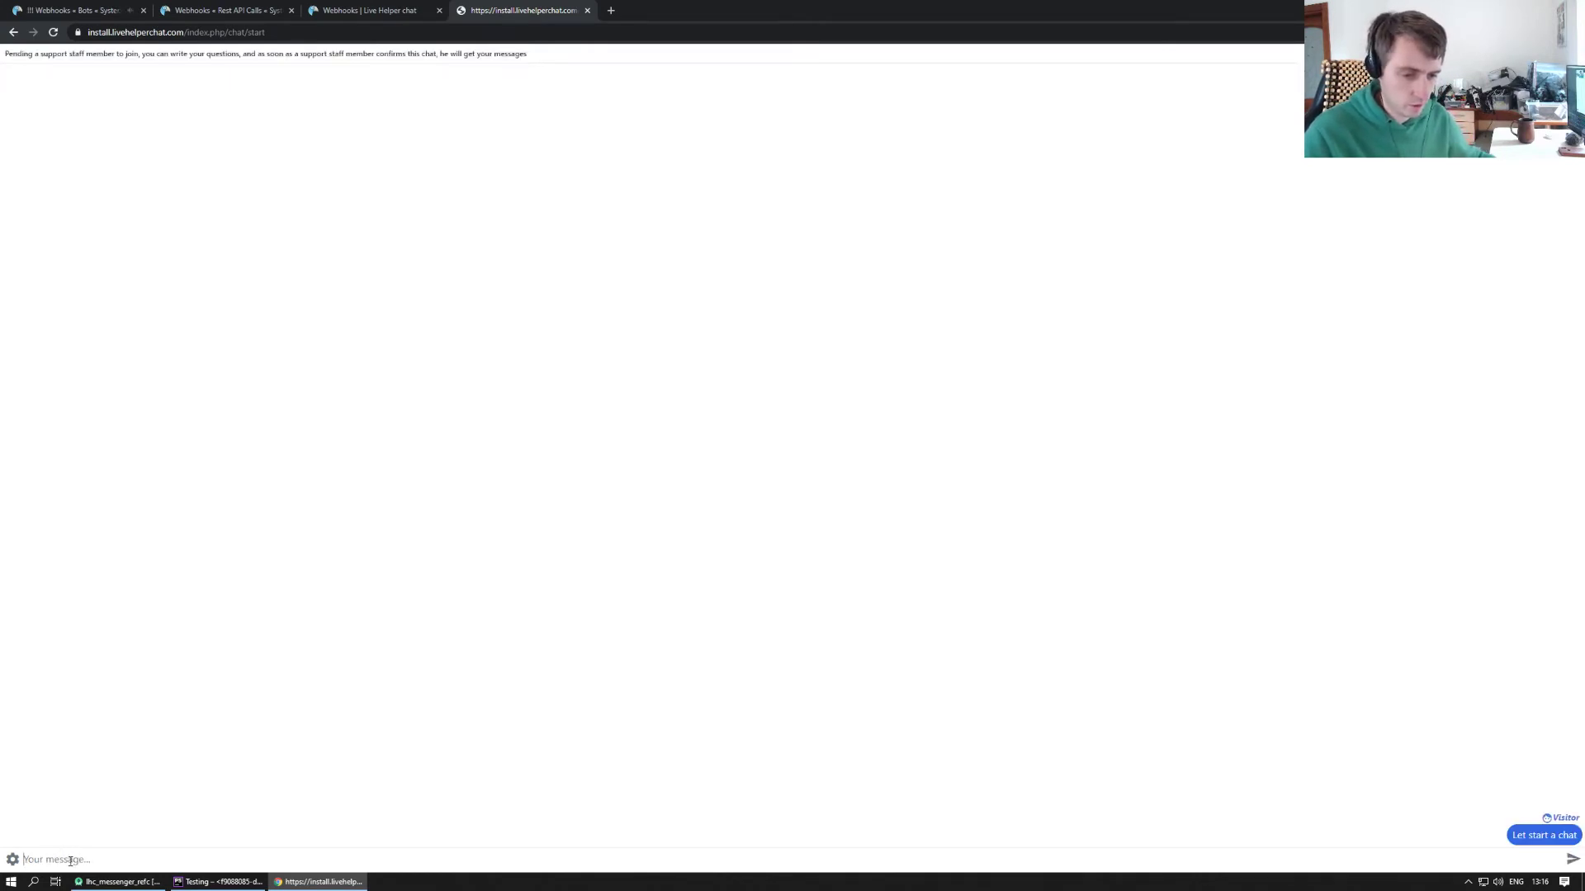
pyautogui.write('another message')
pyautogui.press('Return')
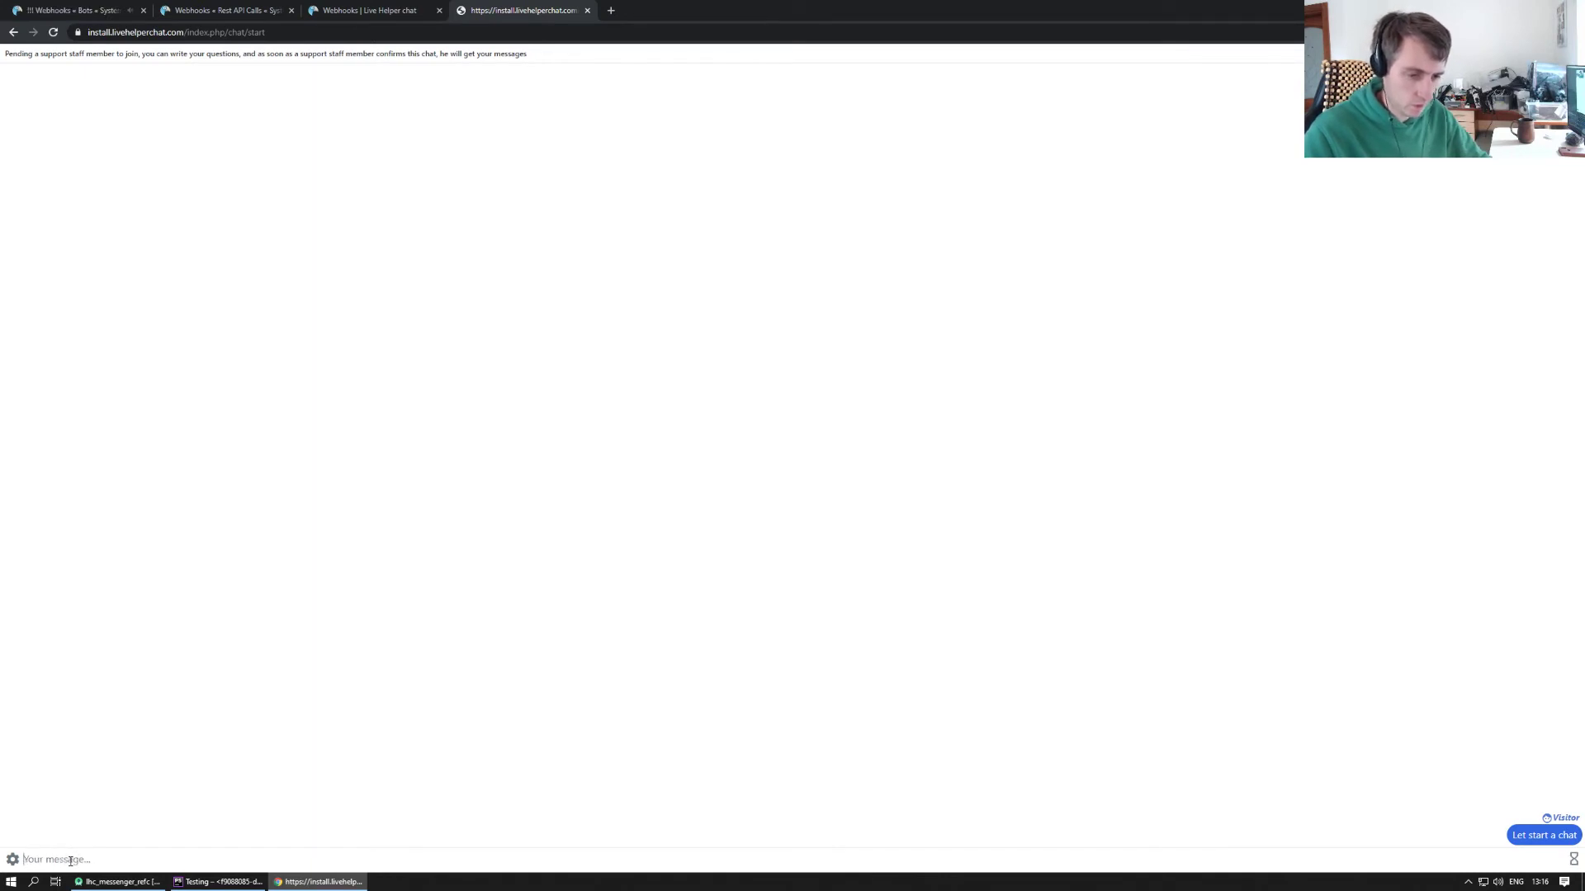
pyautogui.write('third m')
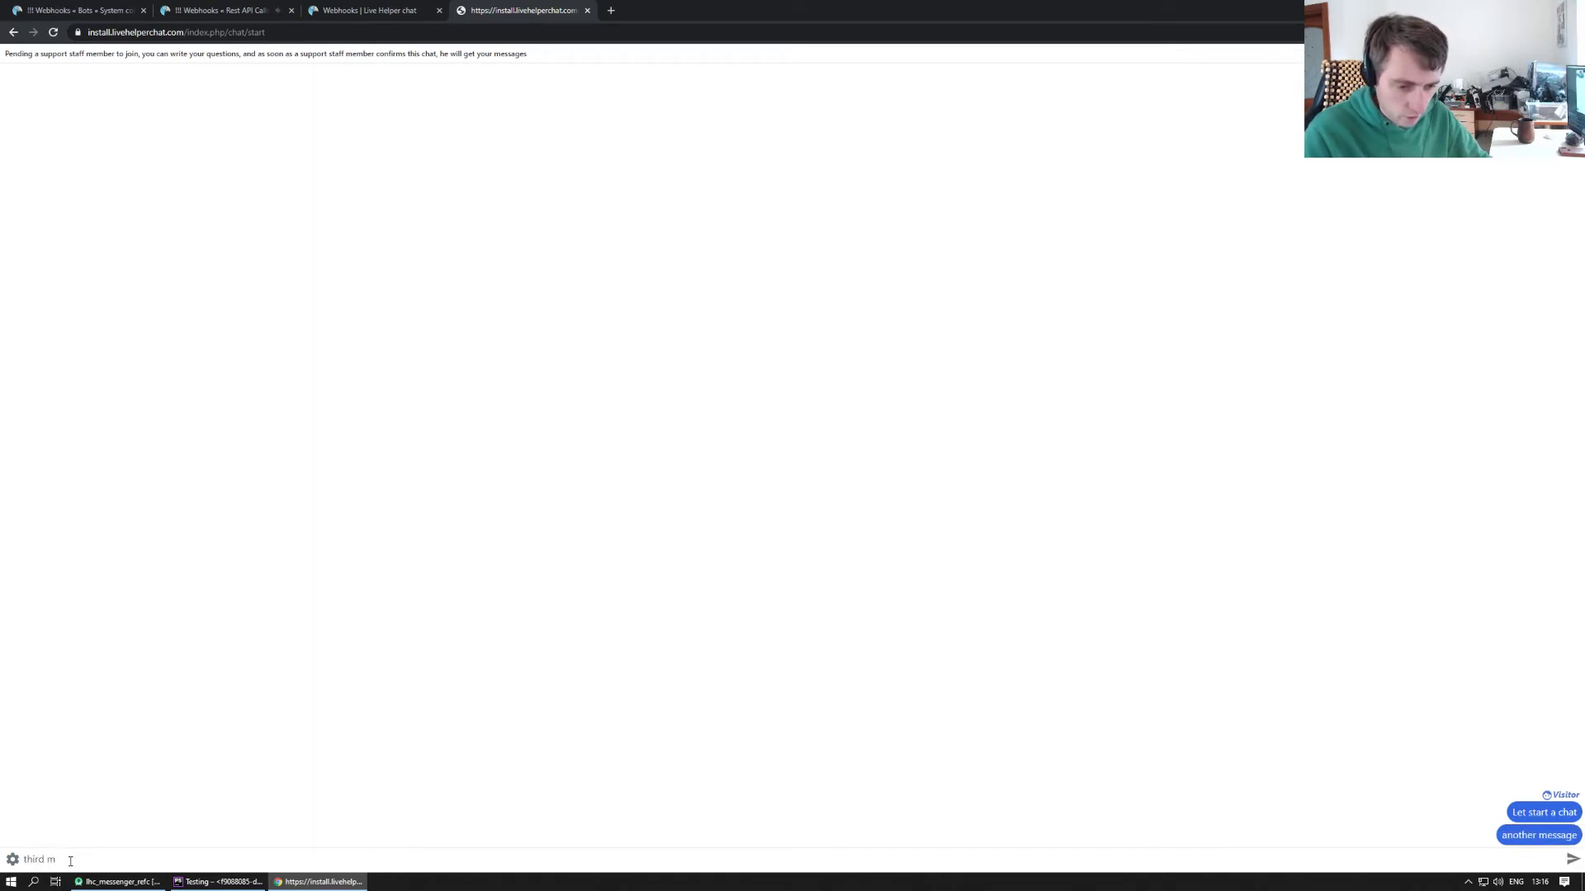
pyautogui.write('essage')
pyautogui.press('Return')
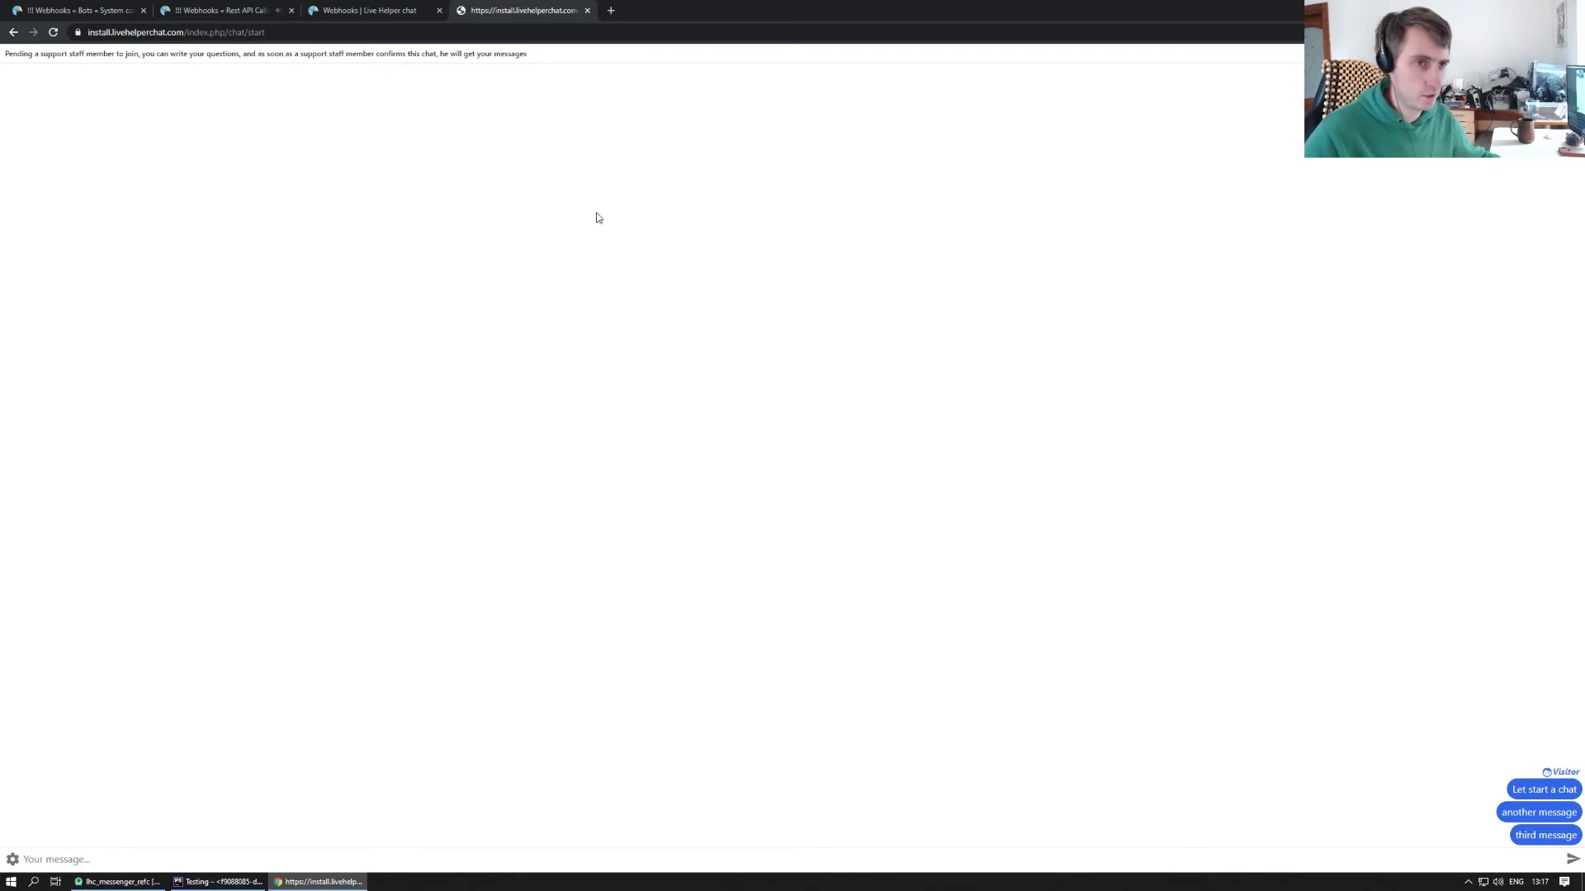
pyautogui.click(221, 10)
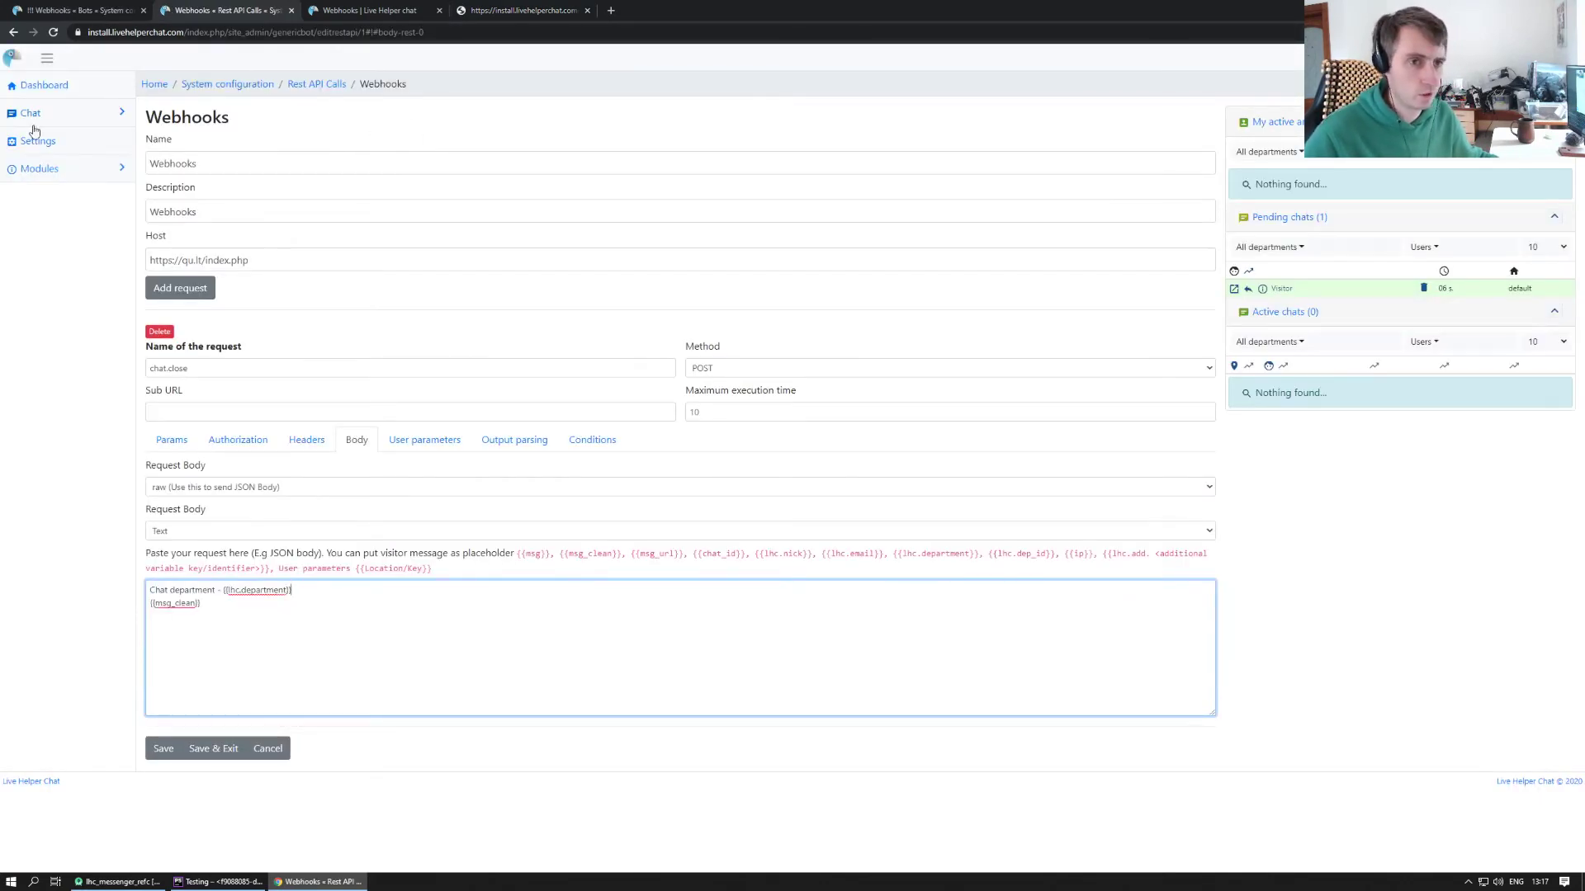
# Step: Close the visitor's pending chat from Chat > Chats list
pyautogui.click(68, 113)
pyautogui.click(55, 168)
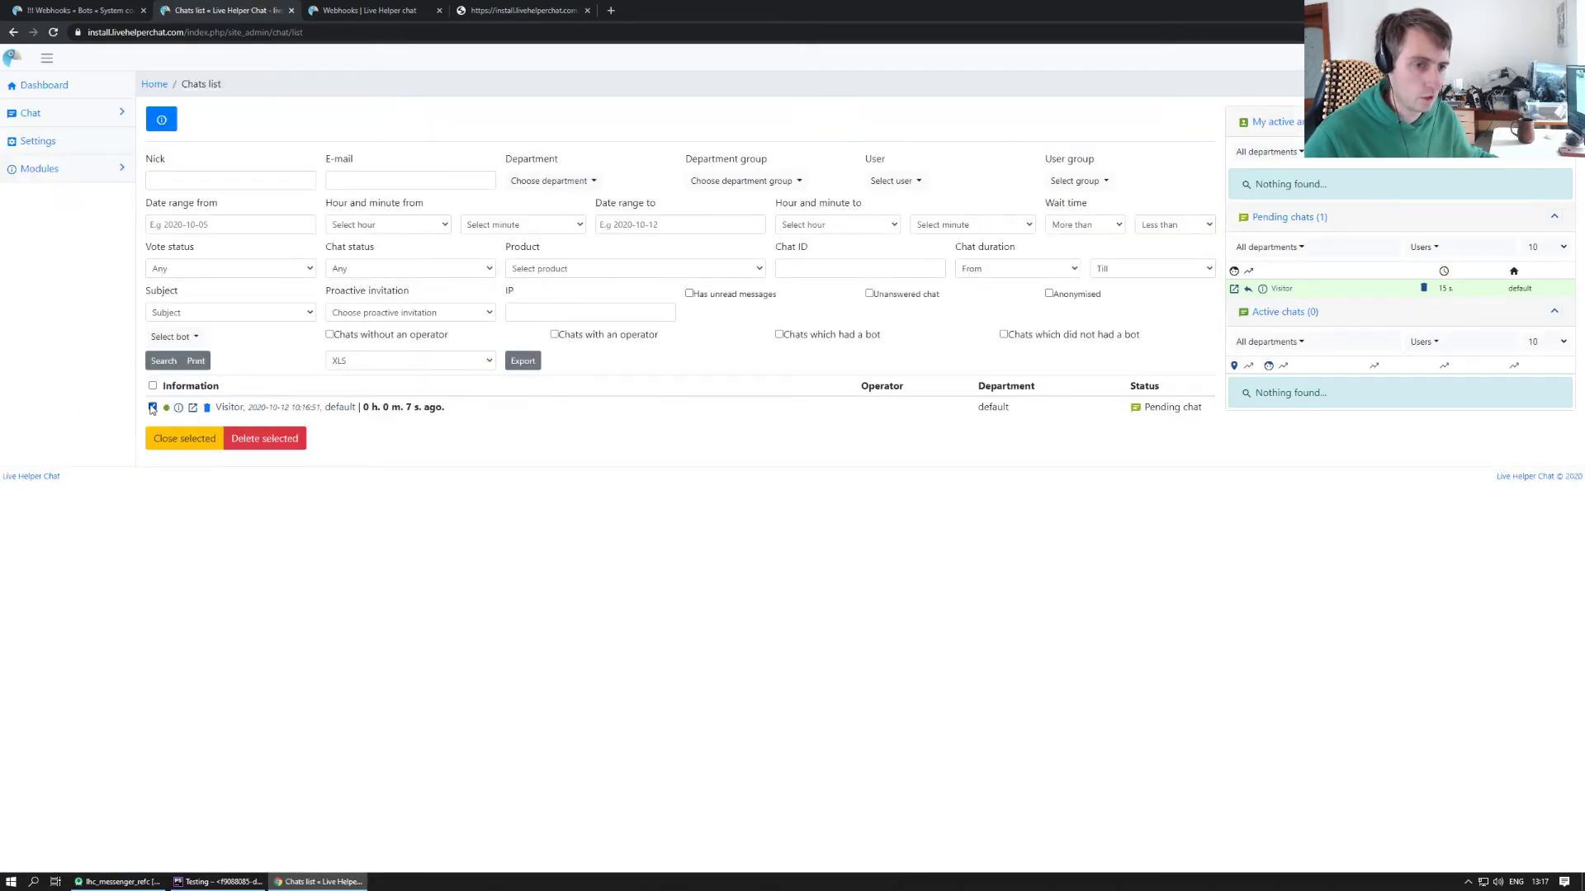
pyautogui.click(181, 436)
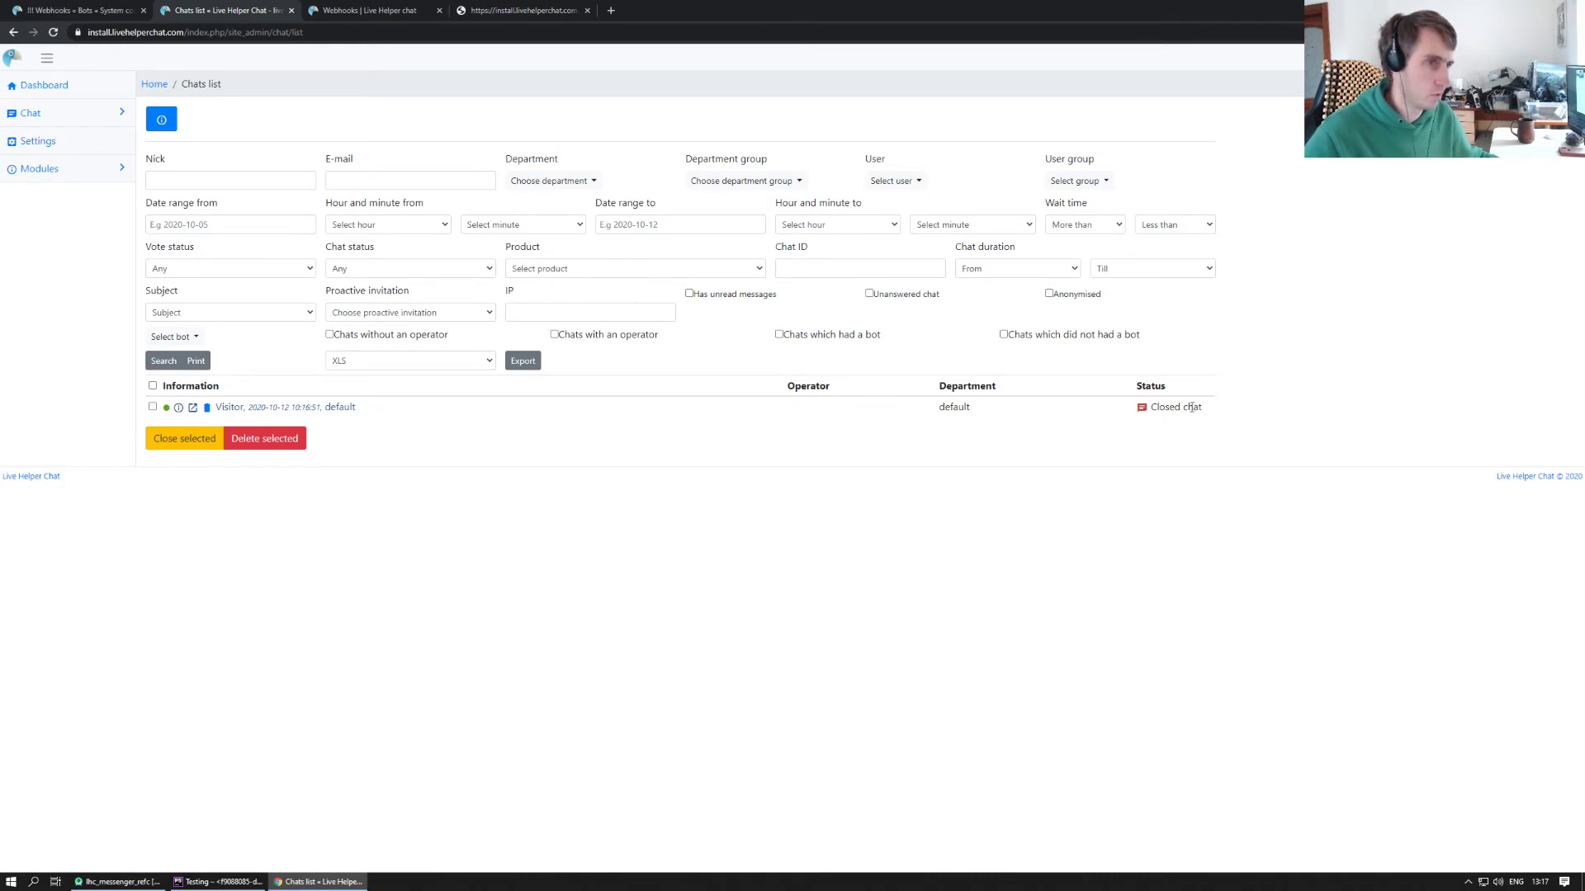
# Step: Bring up PhpStorm with the call.txt log
pyautogui.click(371, 12)
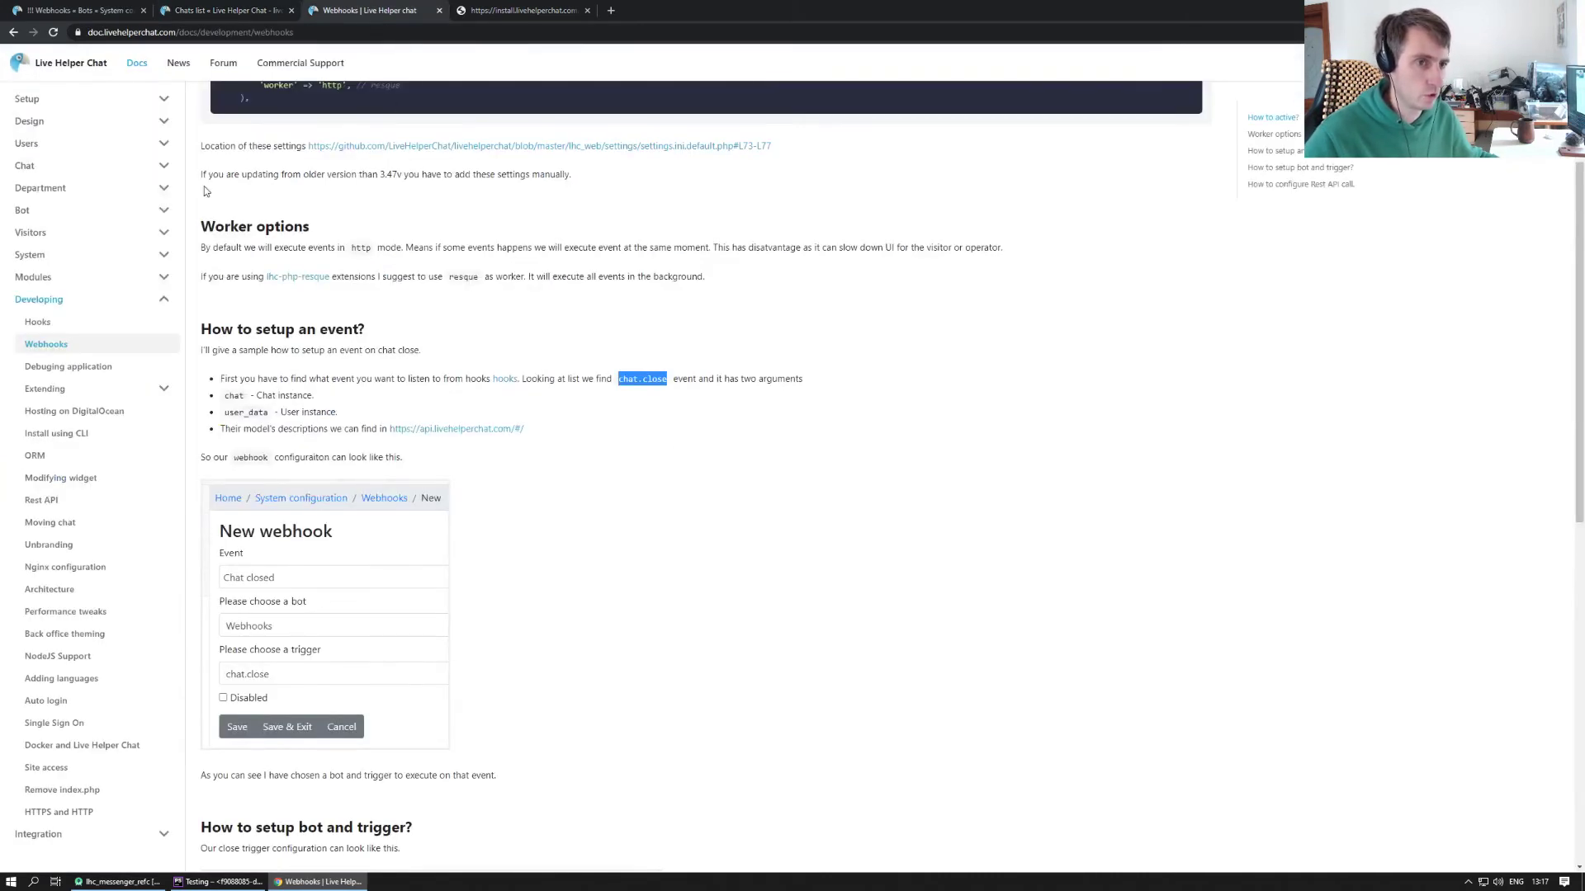
pyautogui.click(94, 15)
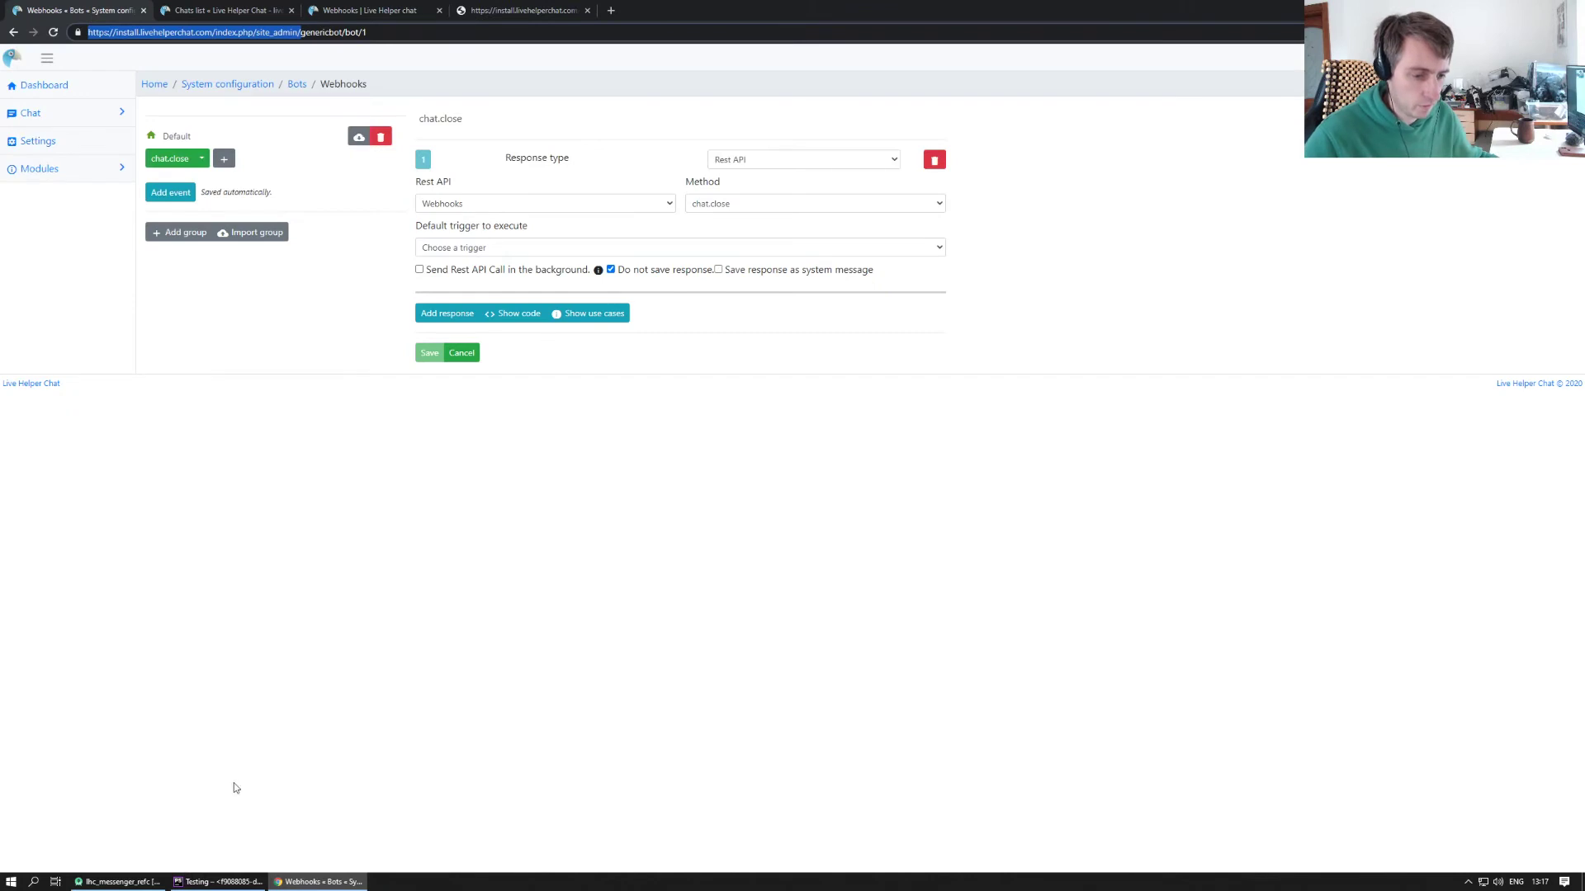
pyautogui.click(201, 884)
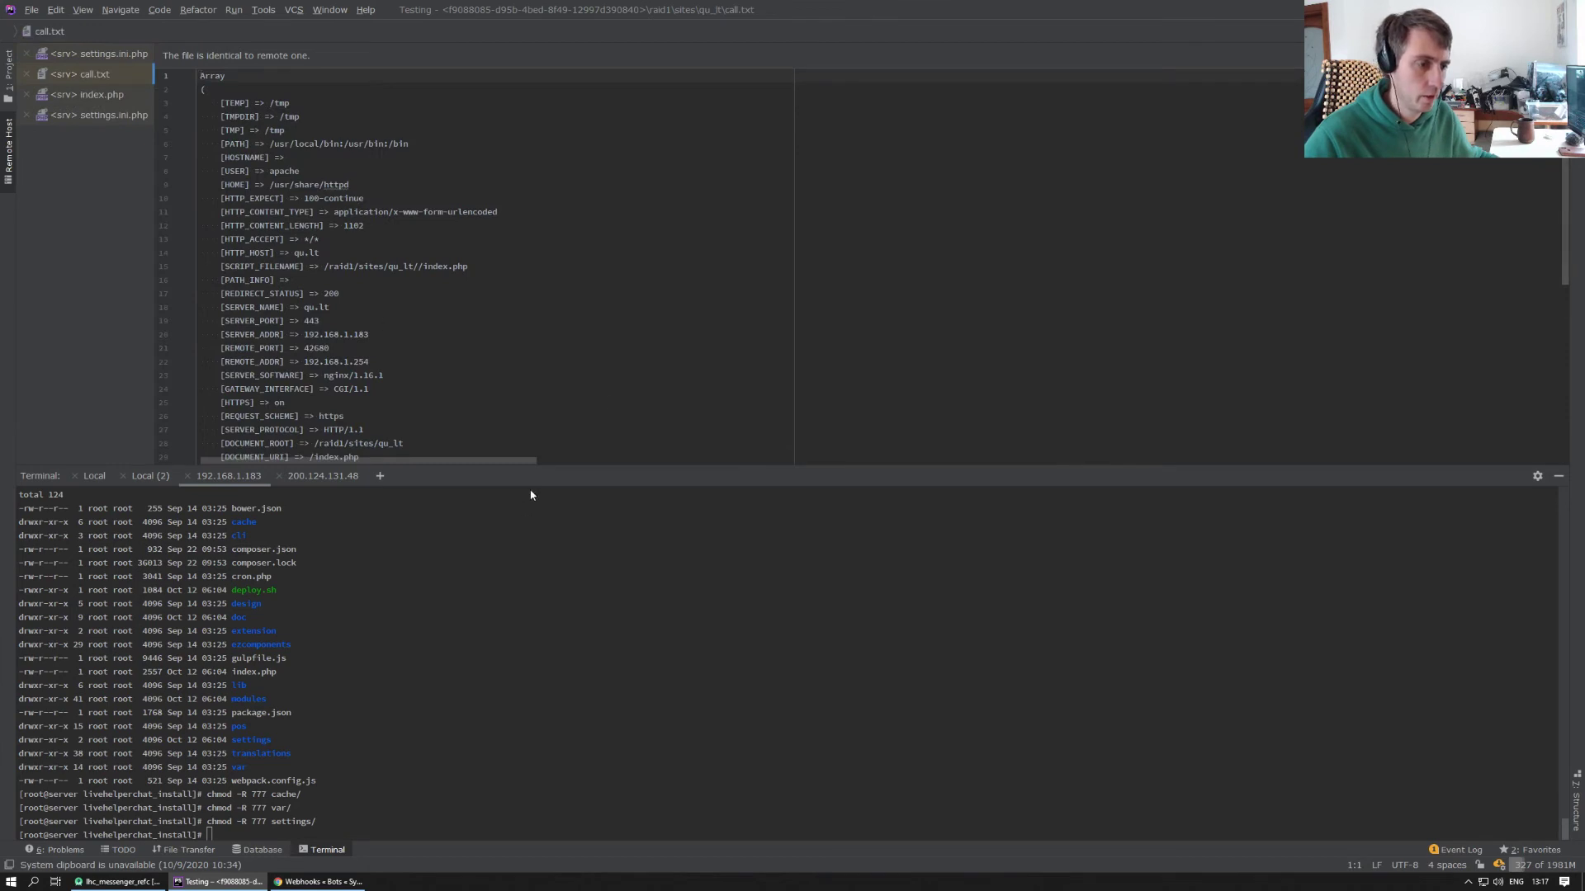
# Step: Enlarge the editor and scroll through call.txt to read the logged POST request and department JSON
pyautogui.moveTo(533, 468); pyautogui.dragTo(535, 612)
pyautogui.scroll(-5, 541, 283)
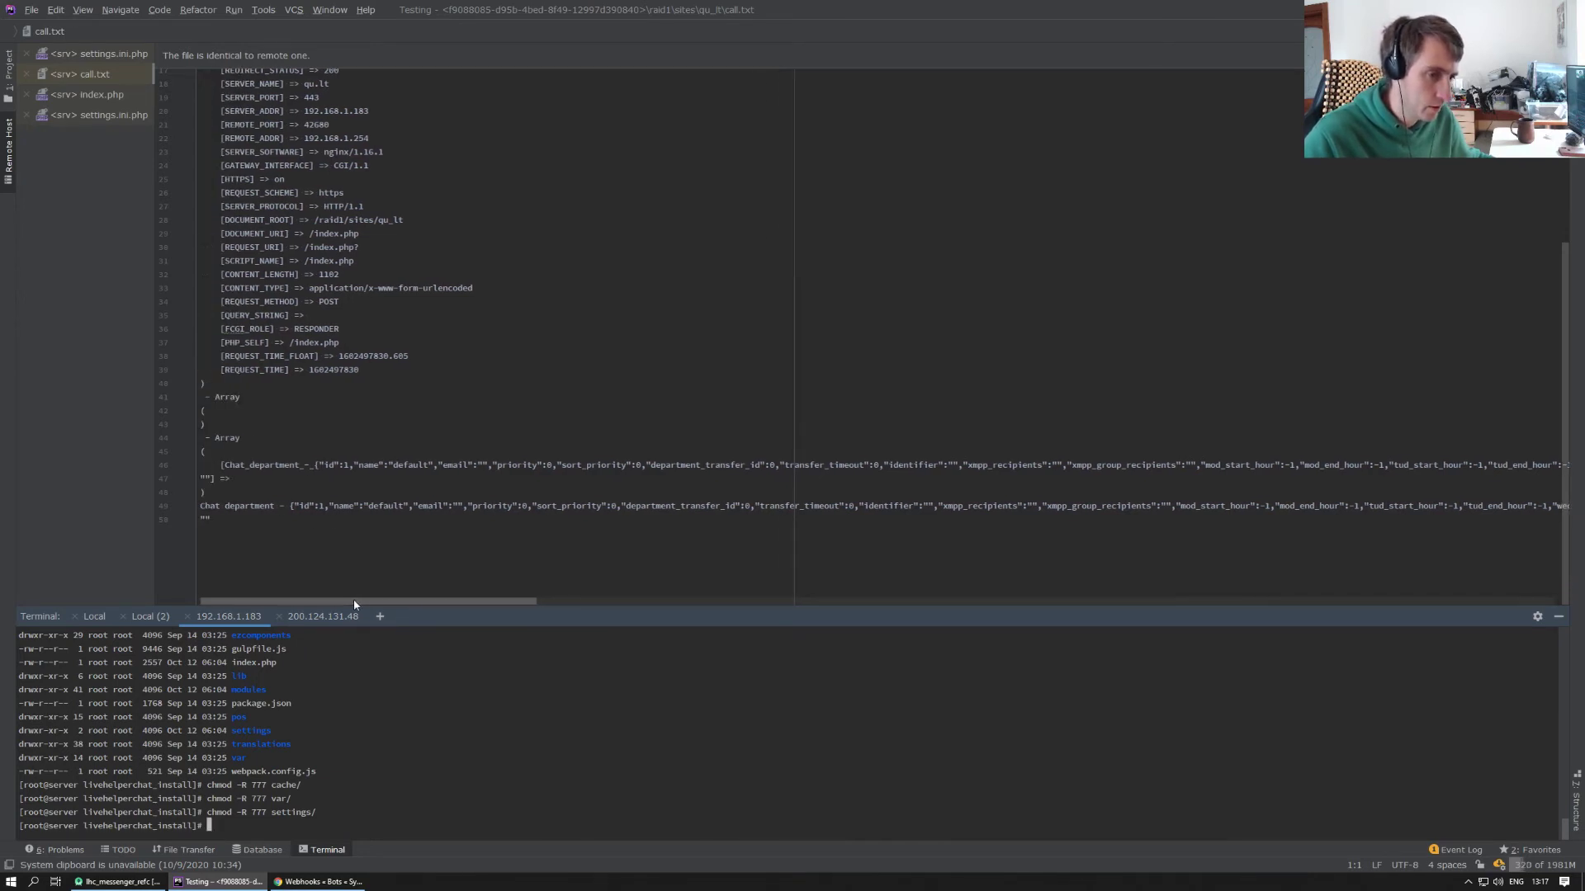
pyautogui.moveTo(499, 601); pyautogui.dragTo(284, 557)
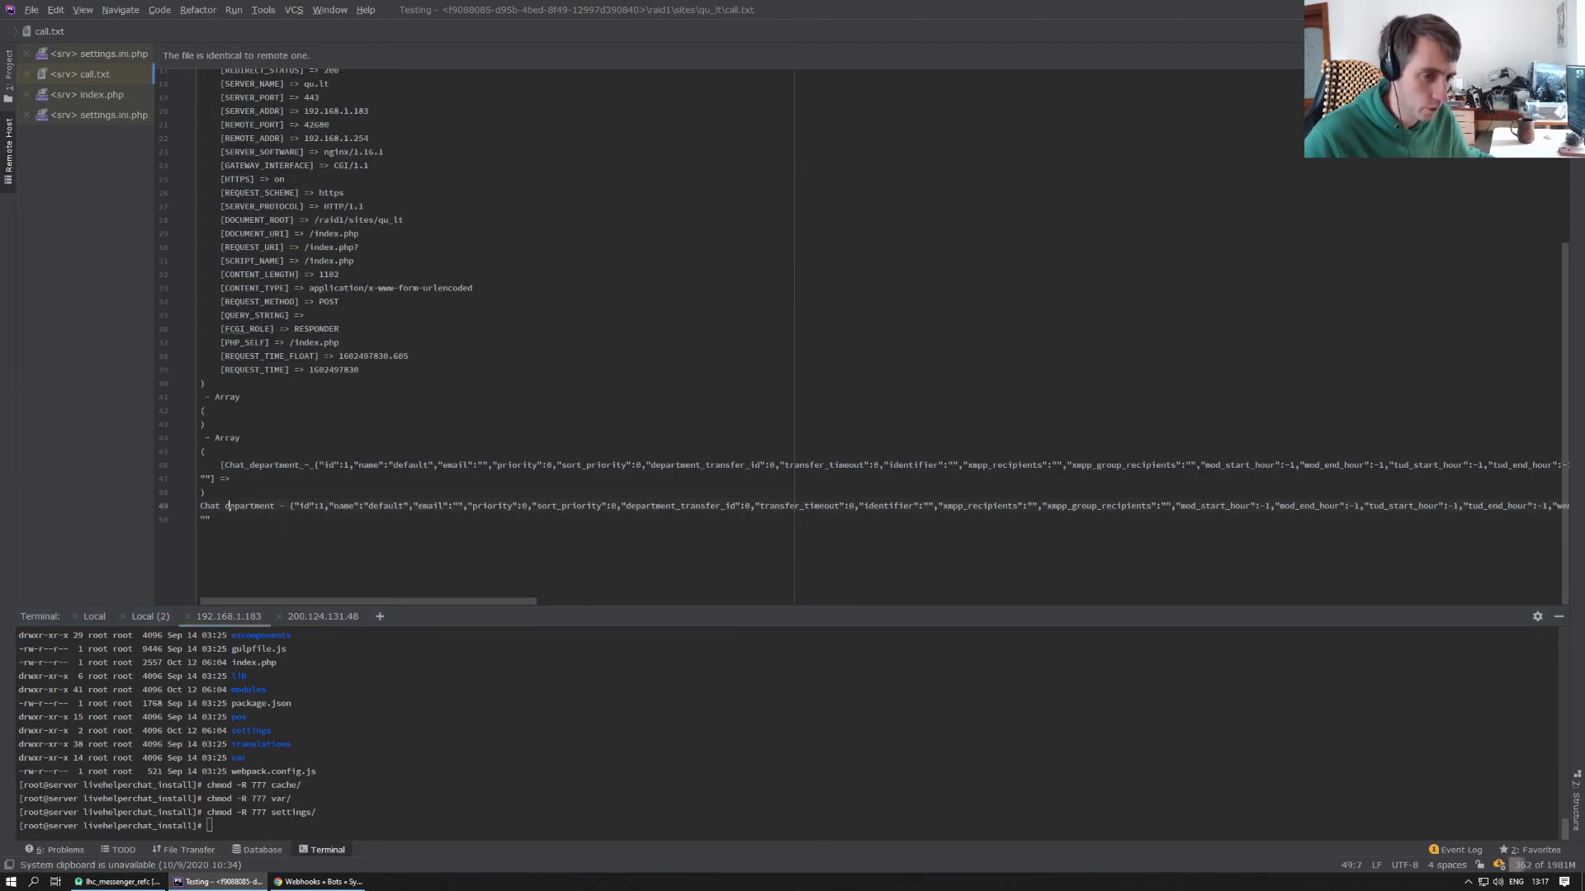
pyautogui.scroll(5, 290, 489)
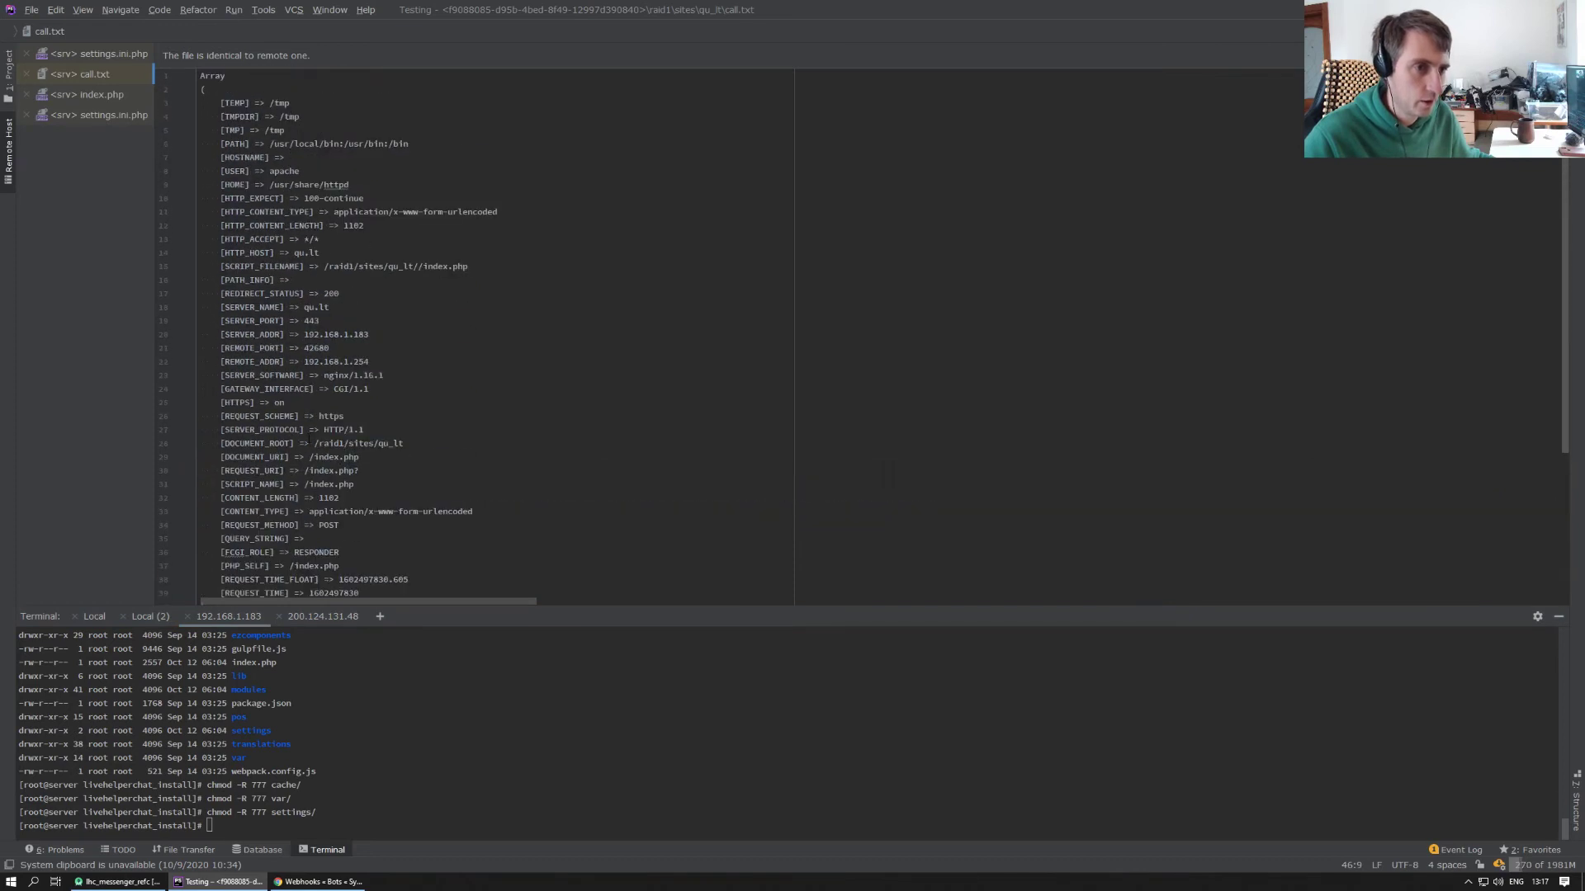
pyautogui.scroll(-5, 291, 489)
pyautogui.click(318, 881)
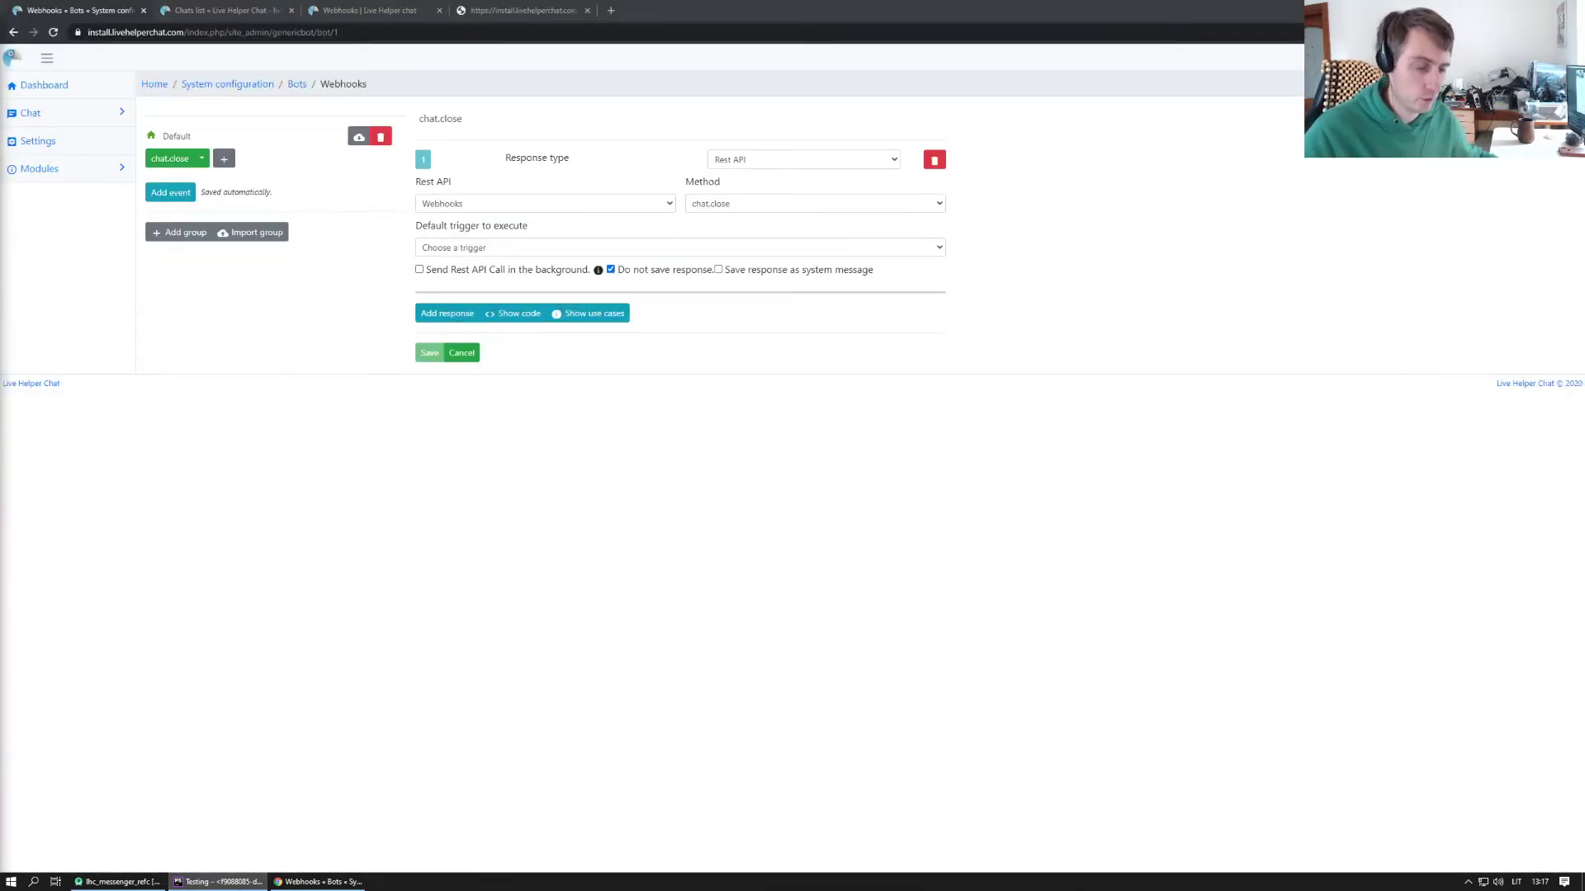
pyautogui.click(219, 882)
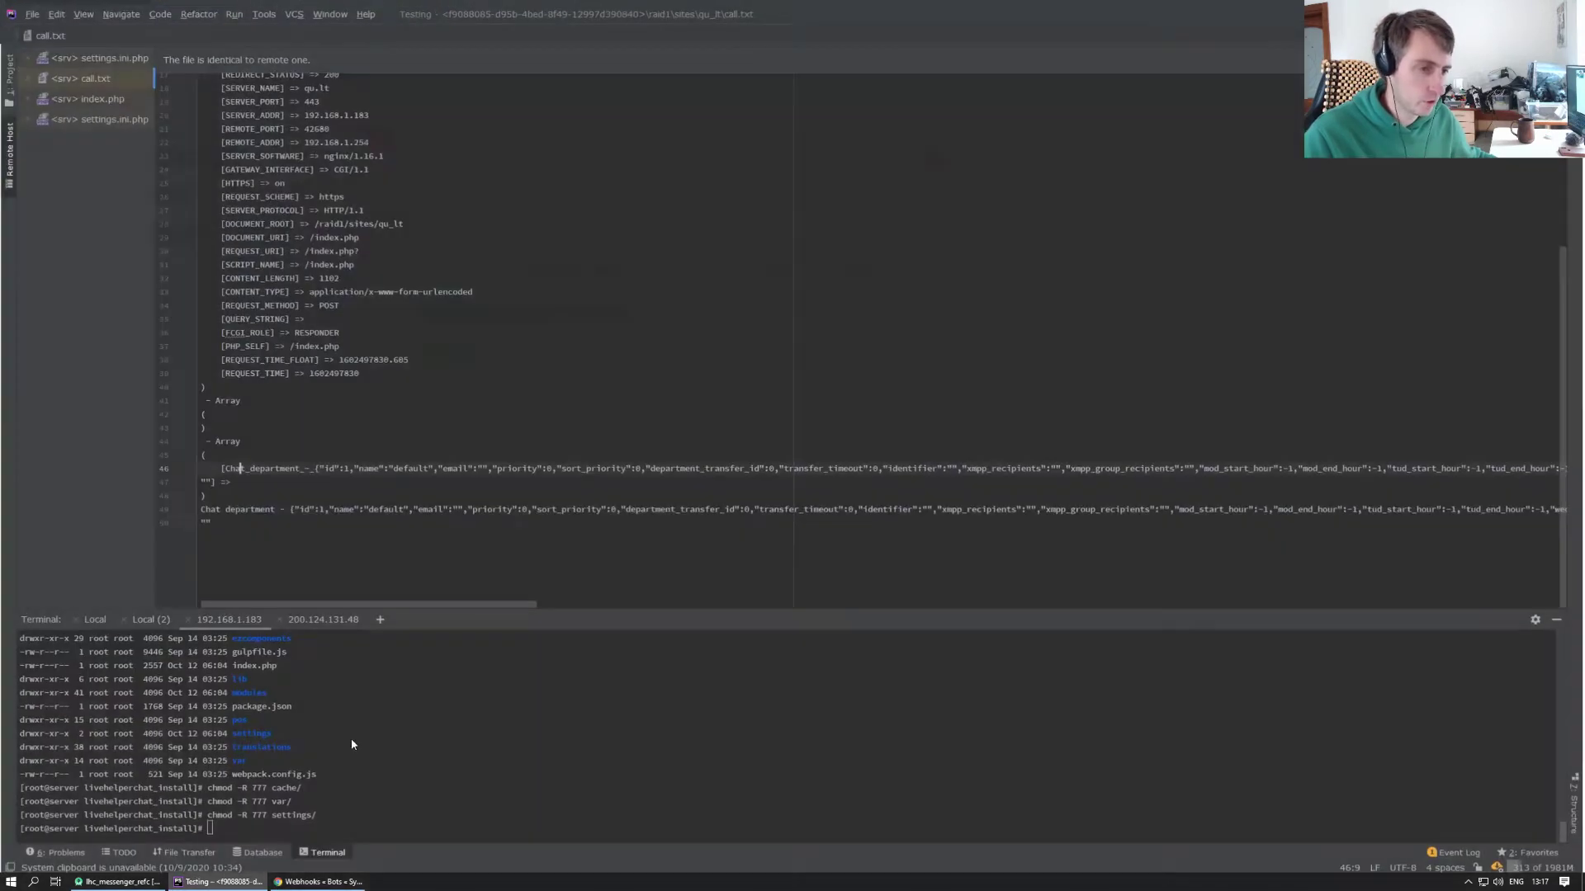
pyautogui.scroll(5, 384, 456)
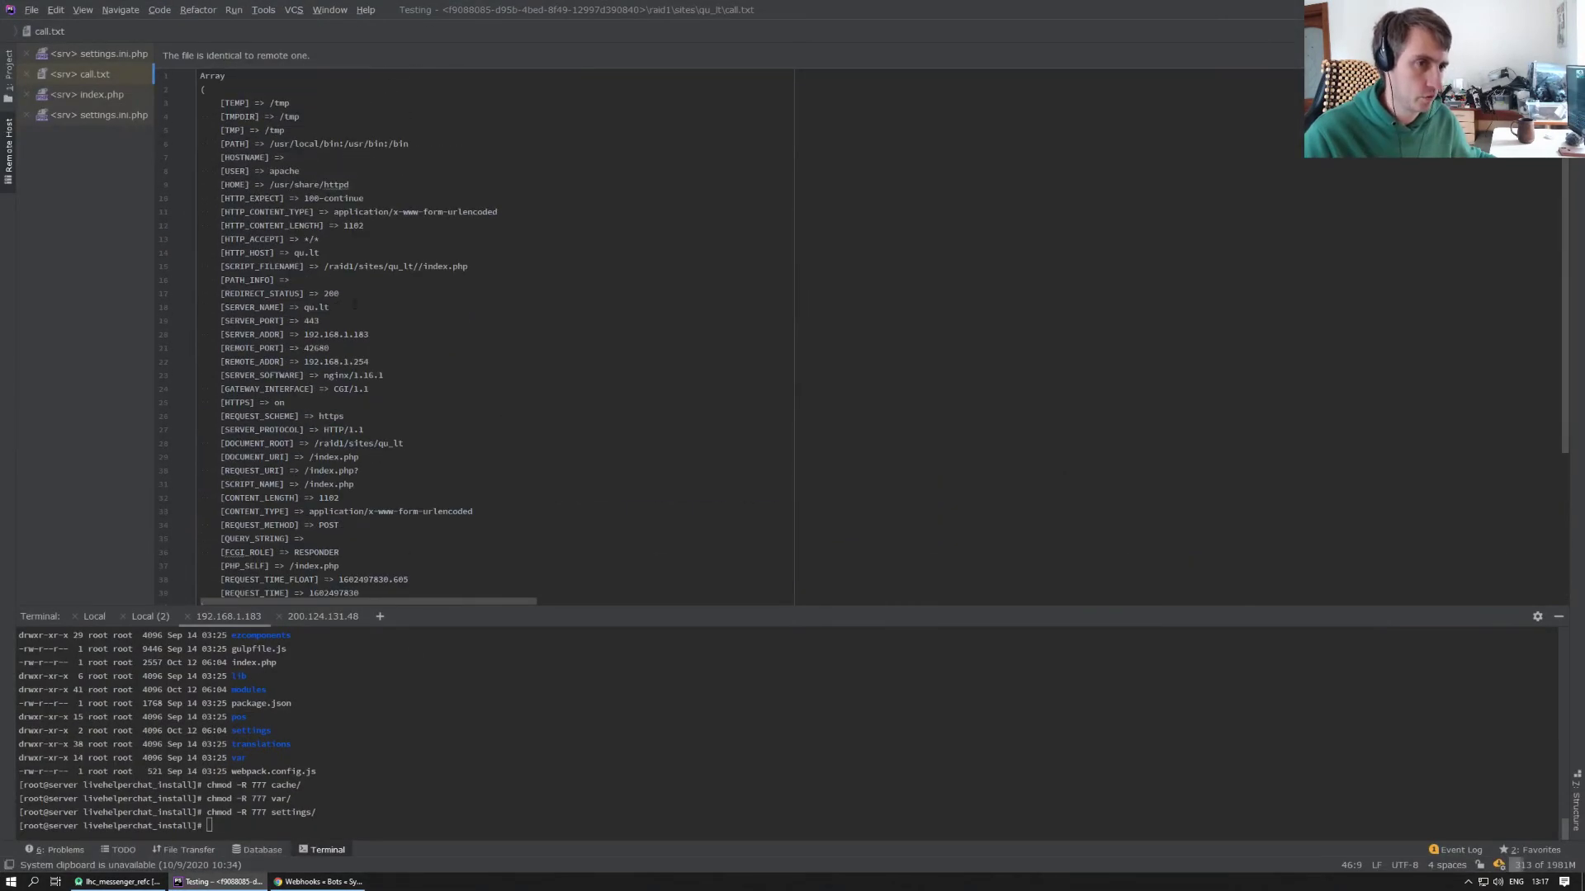
pyautogui.scroll(-5, 388, 456)
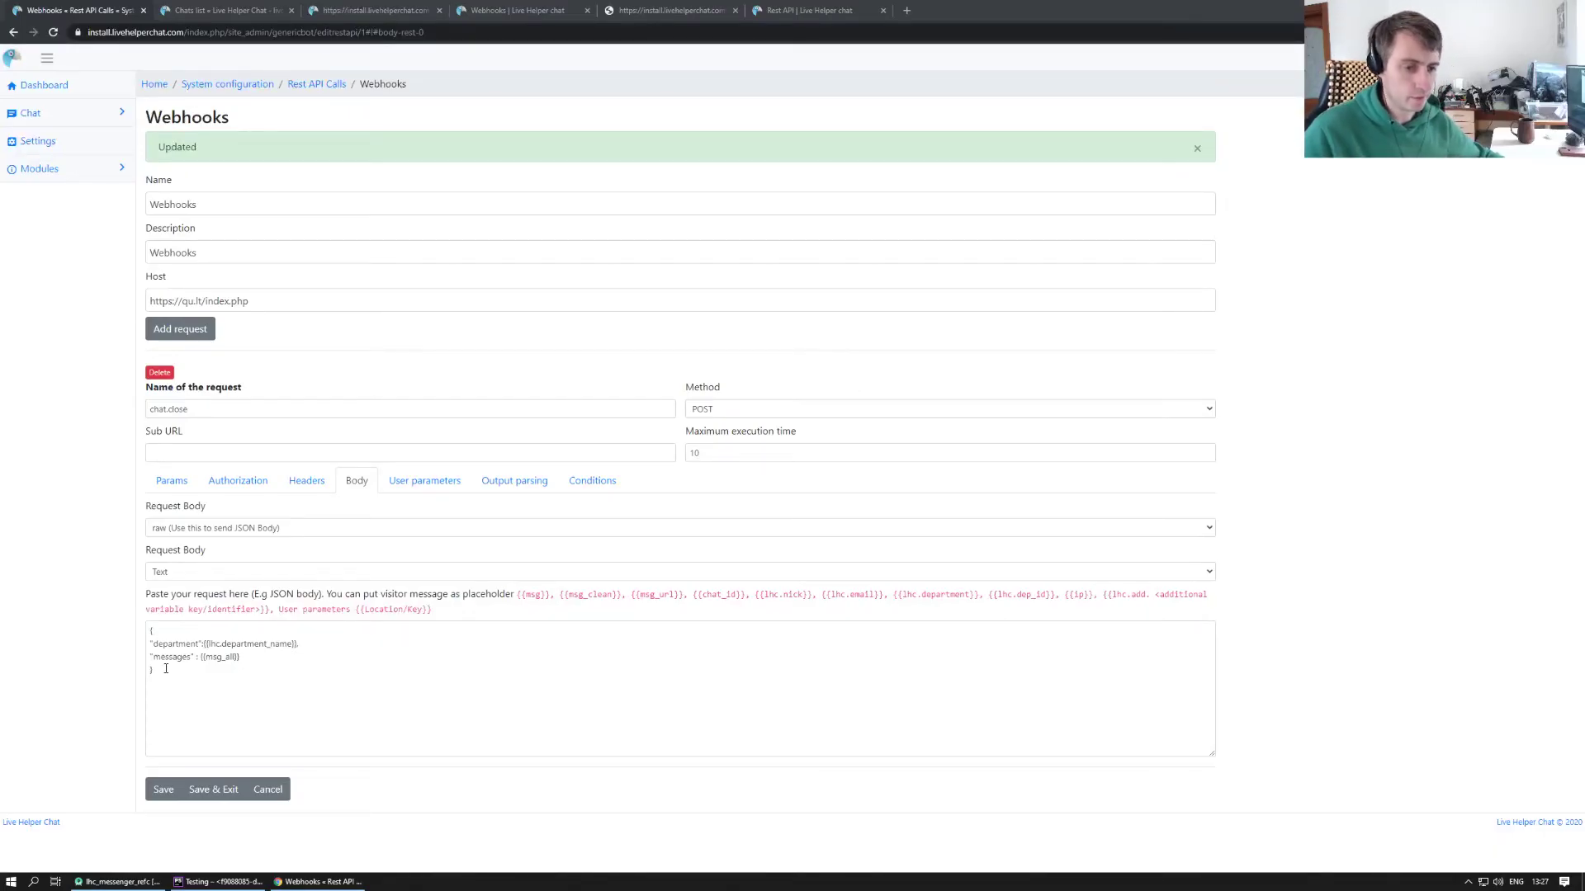
# Step: Review the JSON request body and select its {{msg_all}} placeholder
pyautogui.click(304, 664)
pyautogui.hotkey('ctrl', 'a')
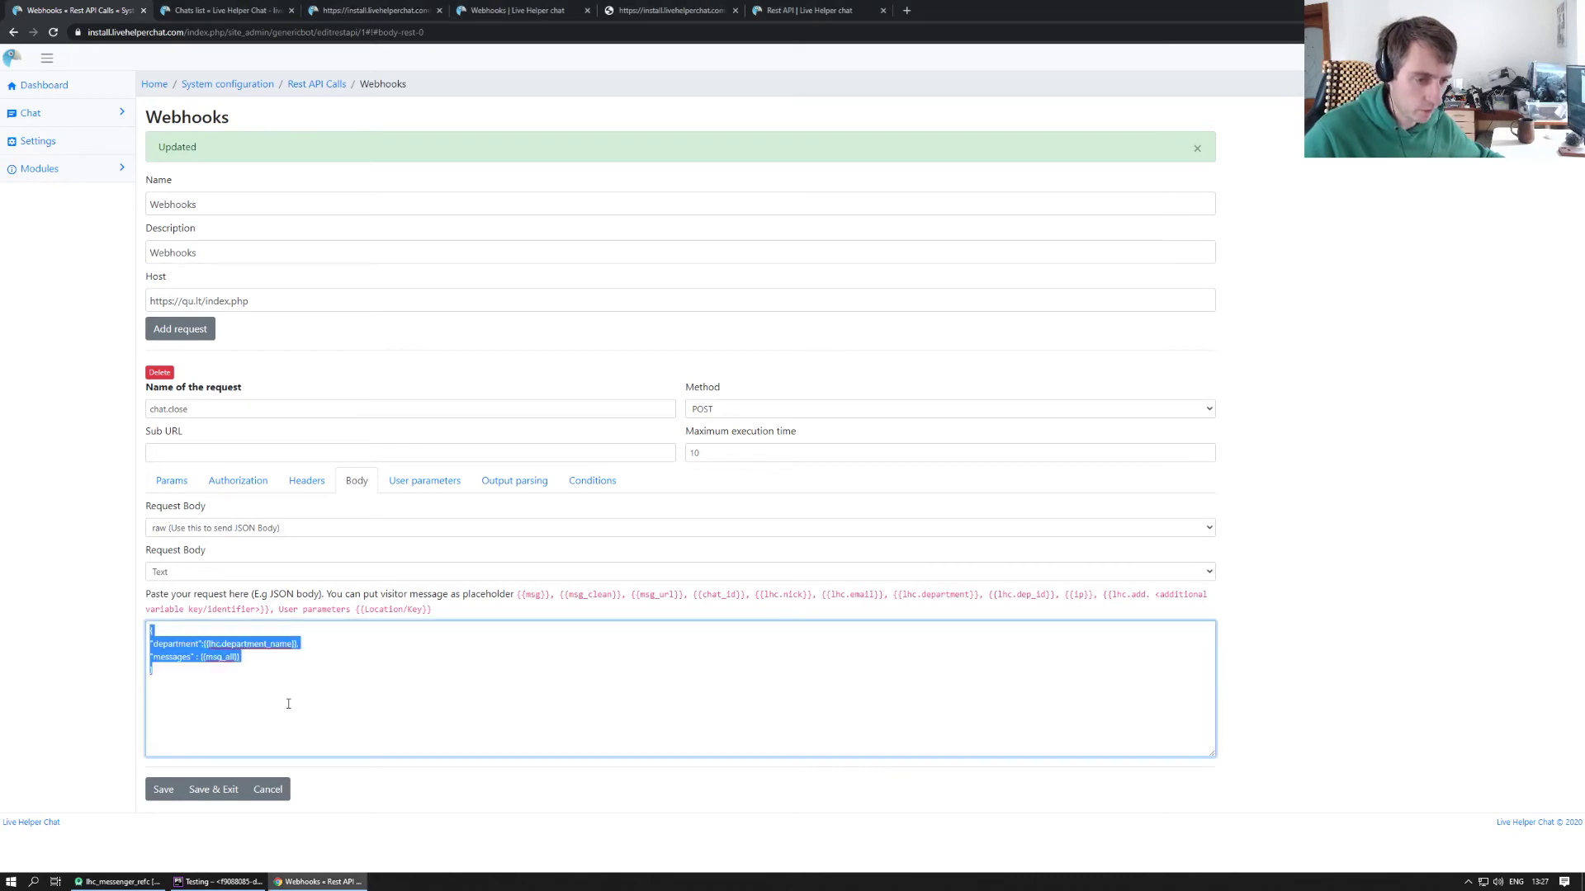
pyautogui.click(245, 659)
pyautogui.moveTo(245, 660); pyautogui.dragTo(201, 658)
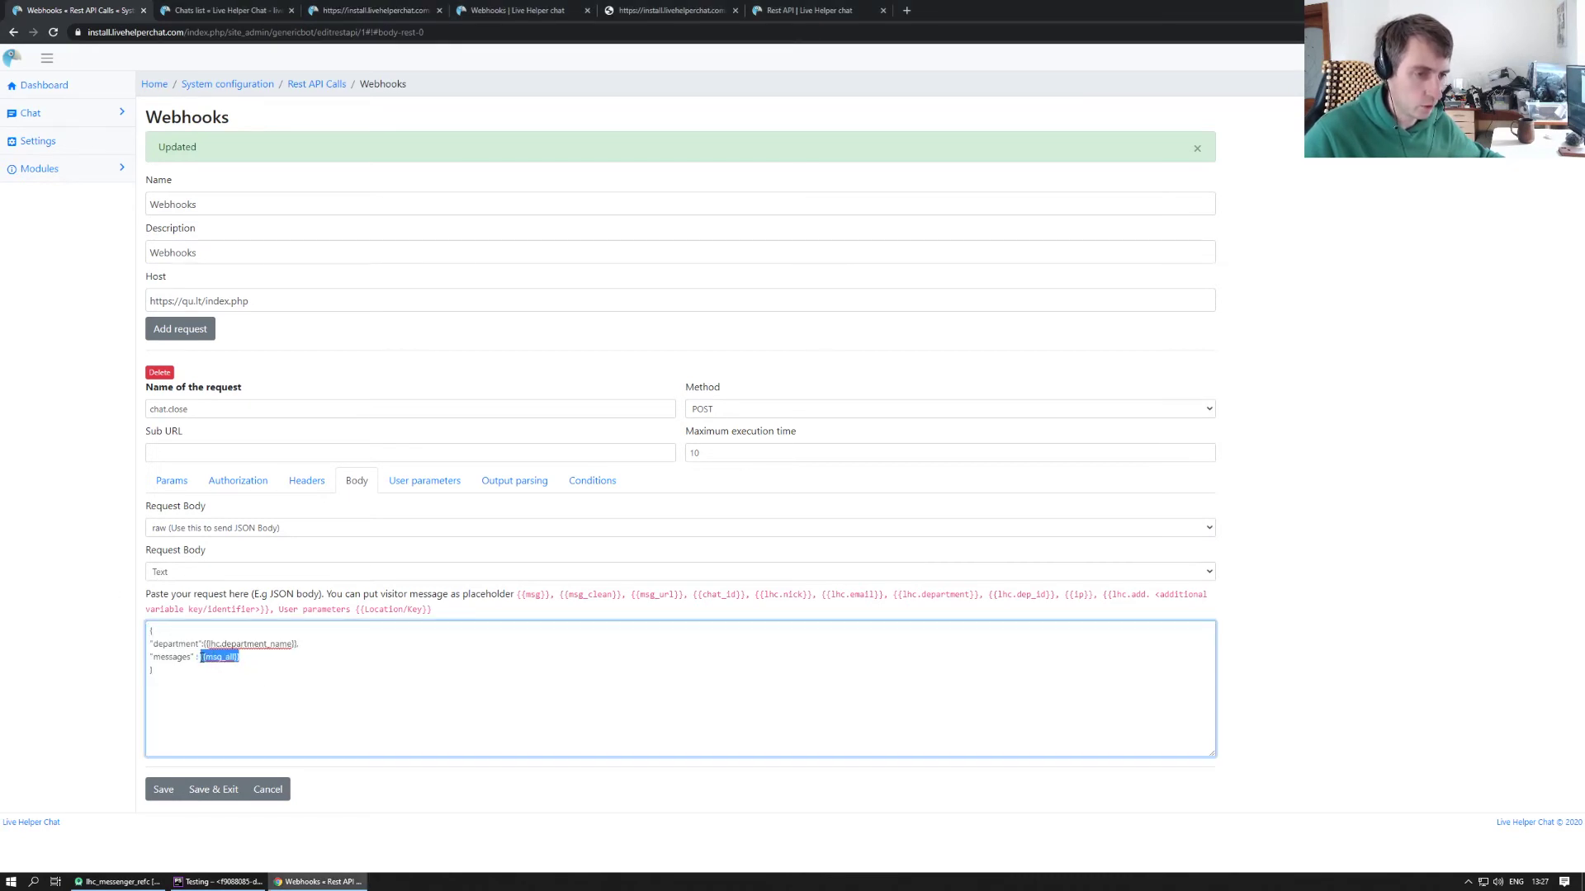
# Step: In the Webhooks documentation, collapse Developing and expand the Bot section
pyautogui.click(518, 11)
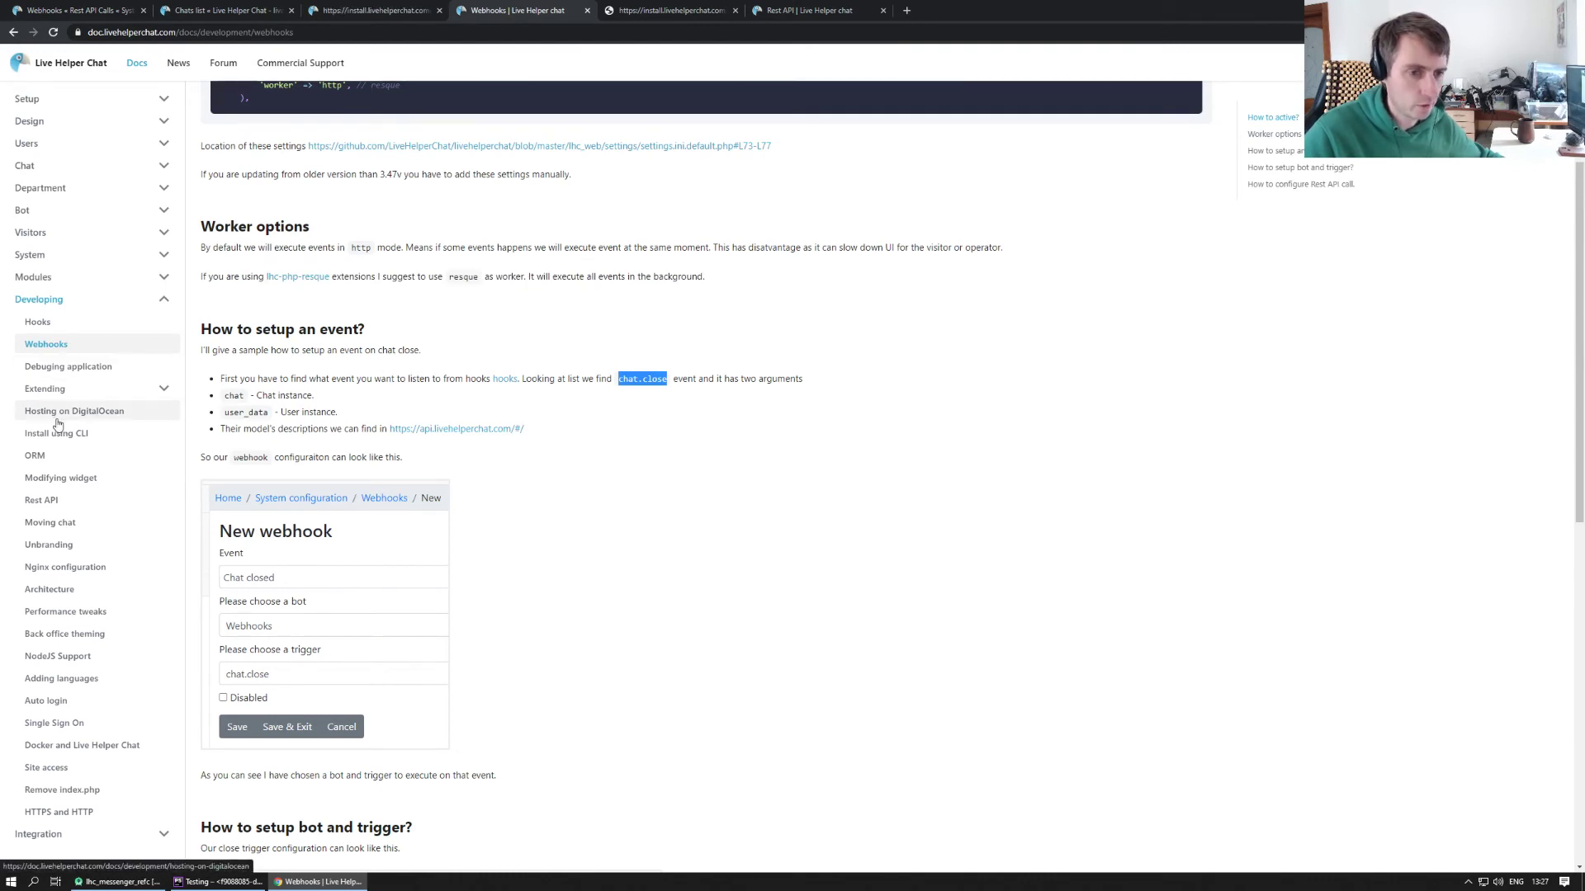
pyautogui.click(75, 308)
pyautogui.click(82, 211)
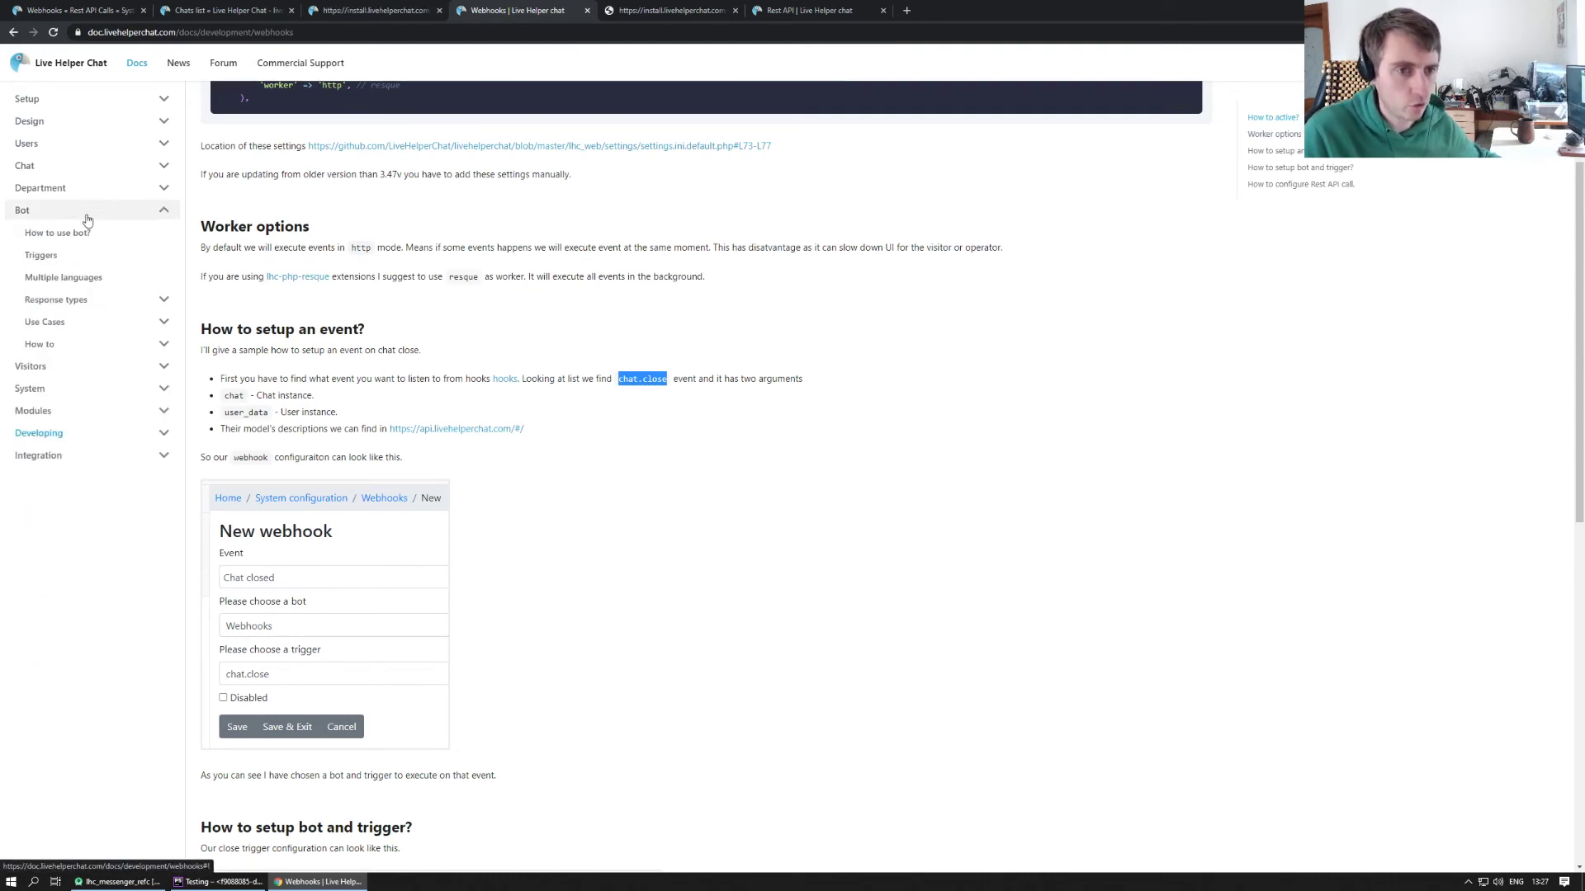
# Step: Find msg_all under Replaceable variables on the Rest API docs page, then return to the webhook editor
pyautogui.click(146, 322)
pyautogui.click(140, 300)
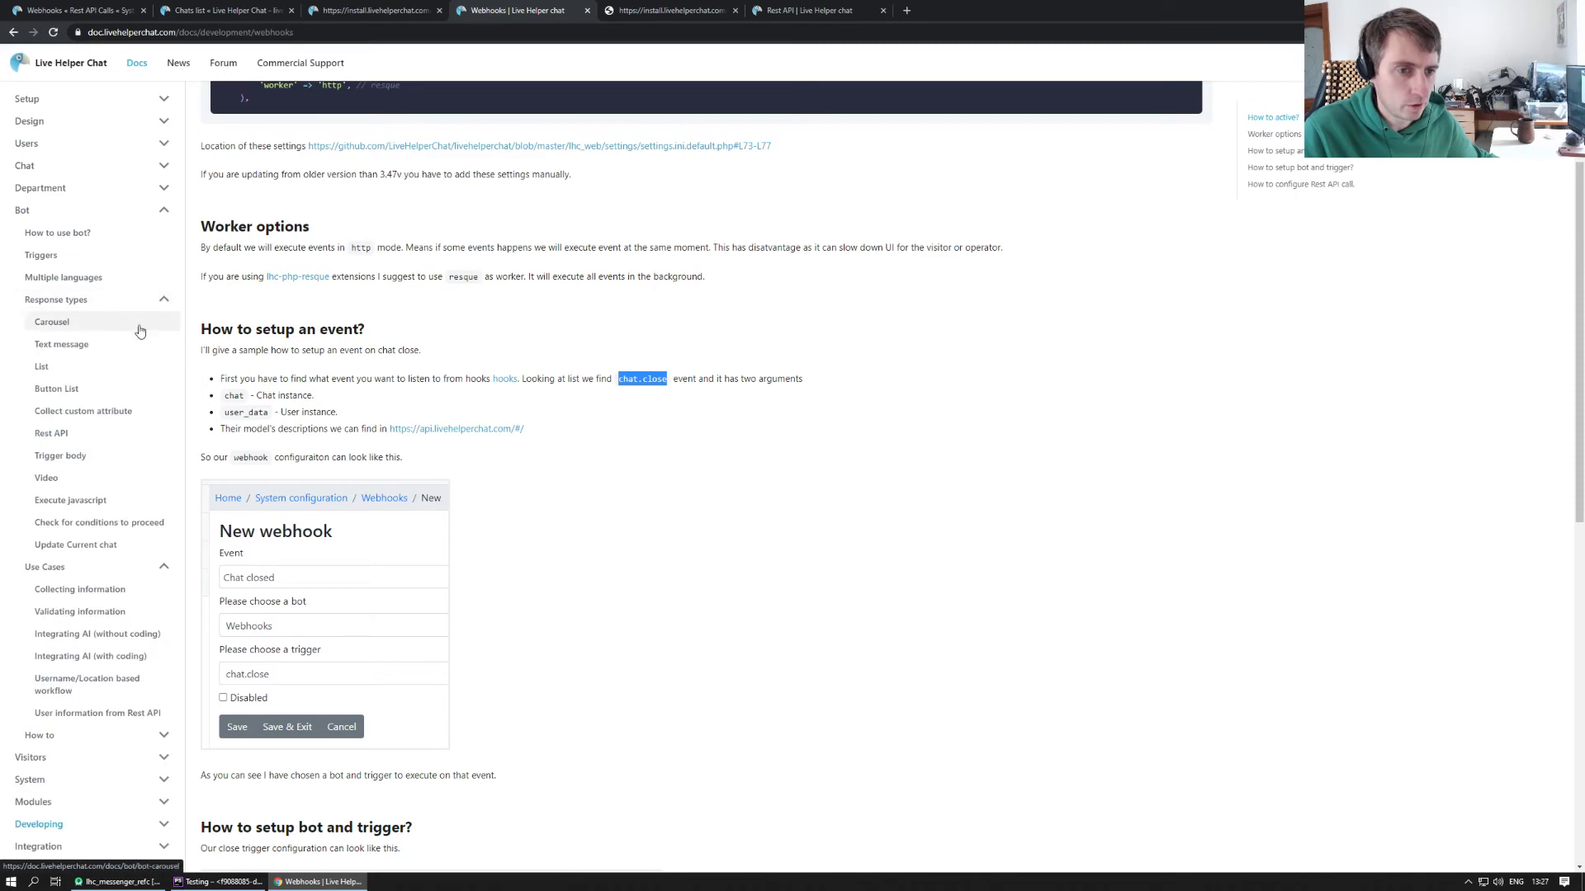
pyautogui.click(51, 432)
pyautogui.scroll(-15, 421, 462)
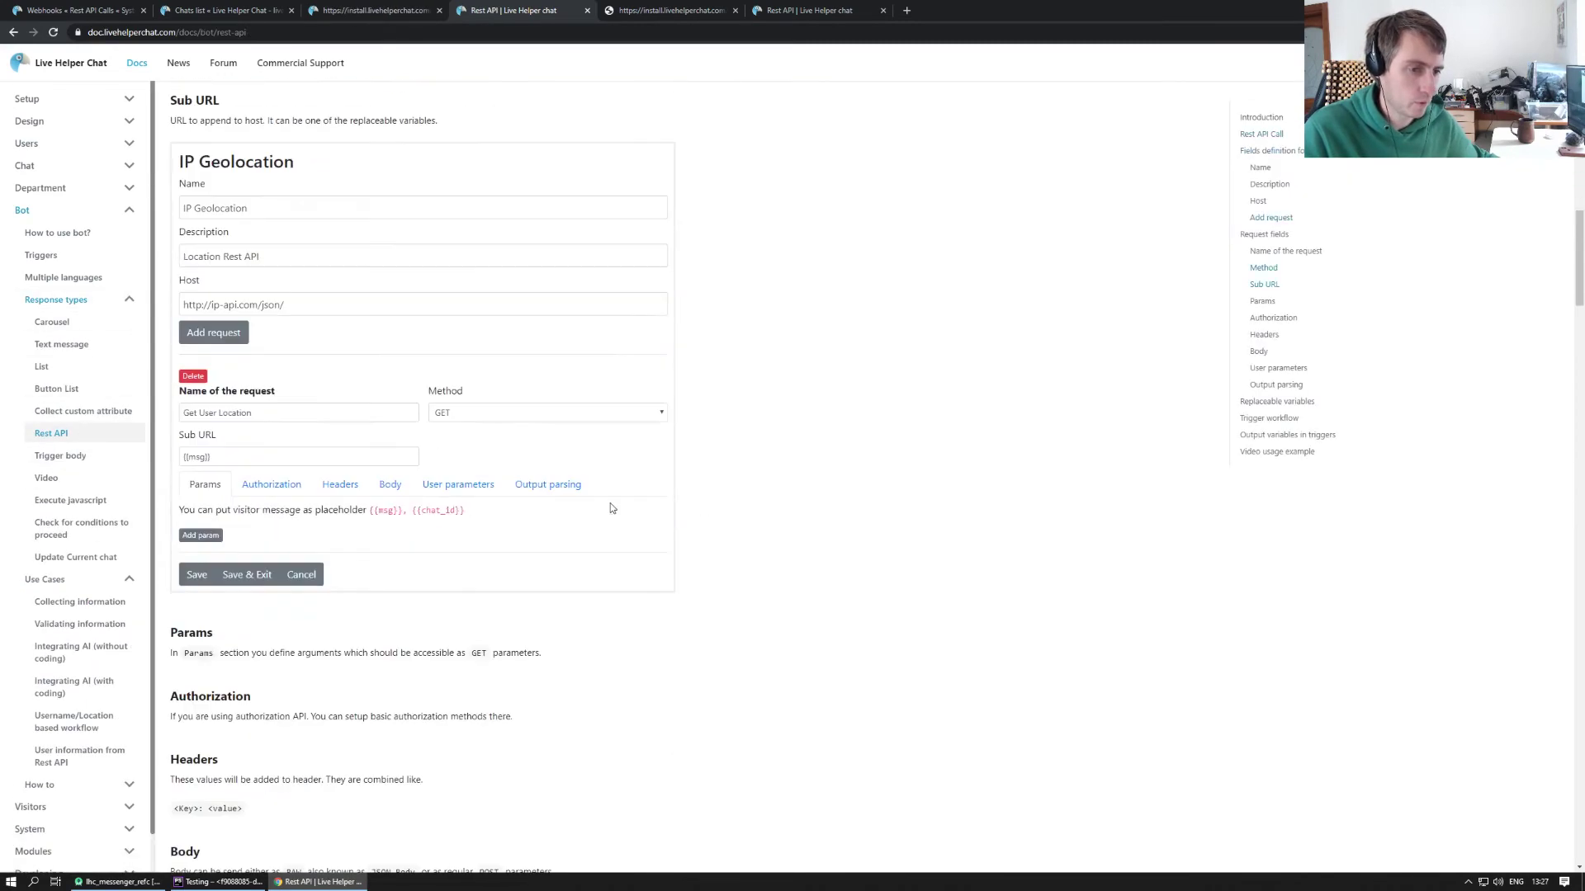
pyautogui.scroll(-20, 416, 496)
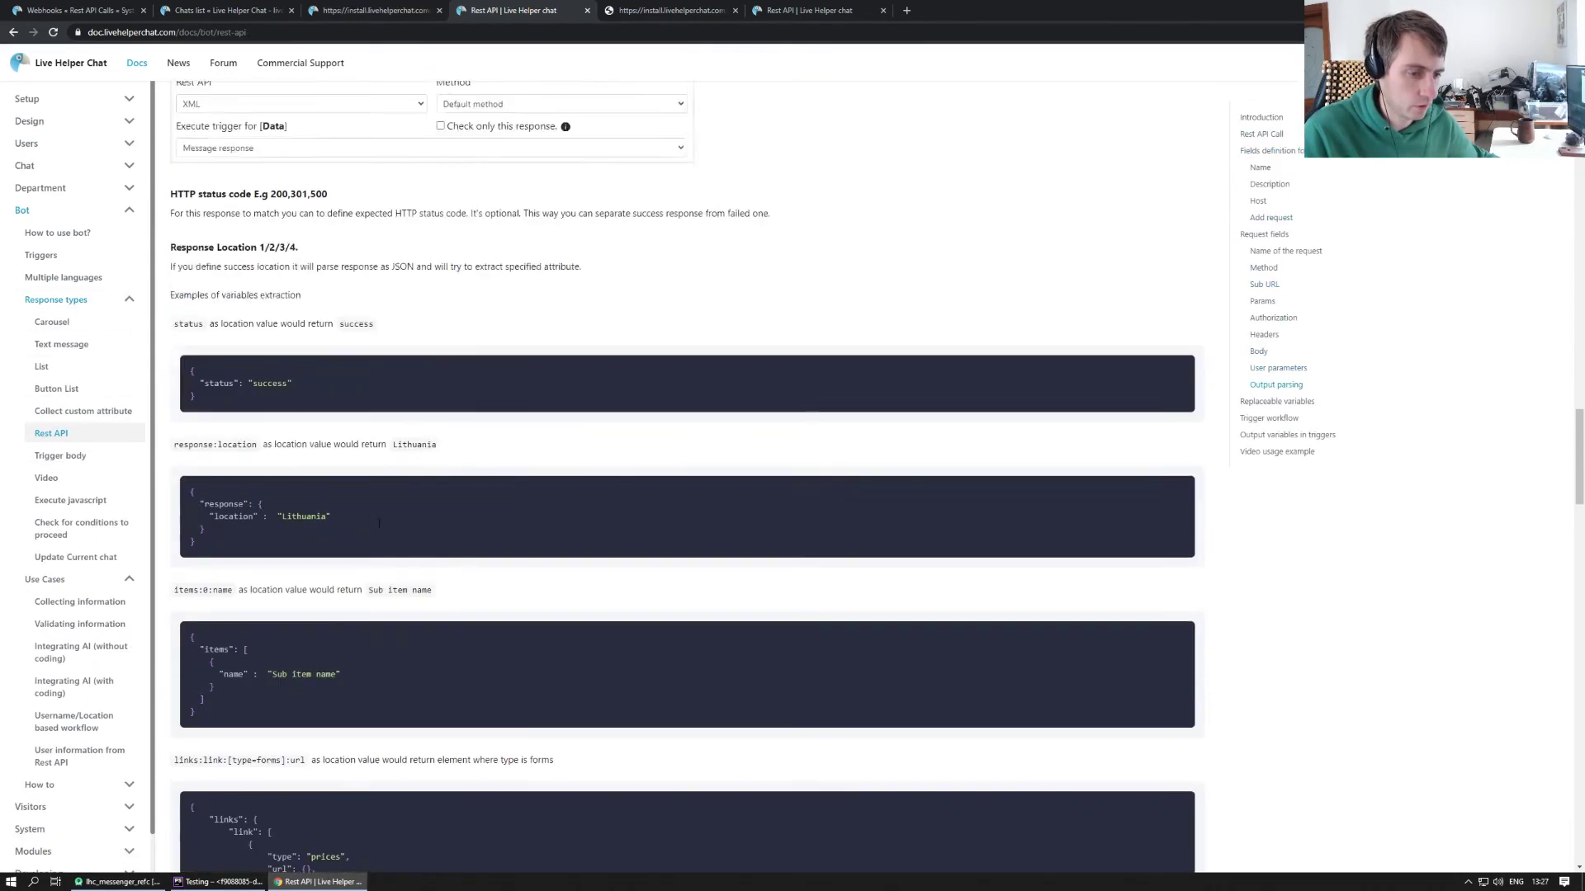
pyautogui.scroll(-12, 378, 521)
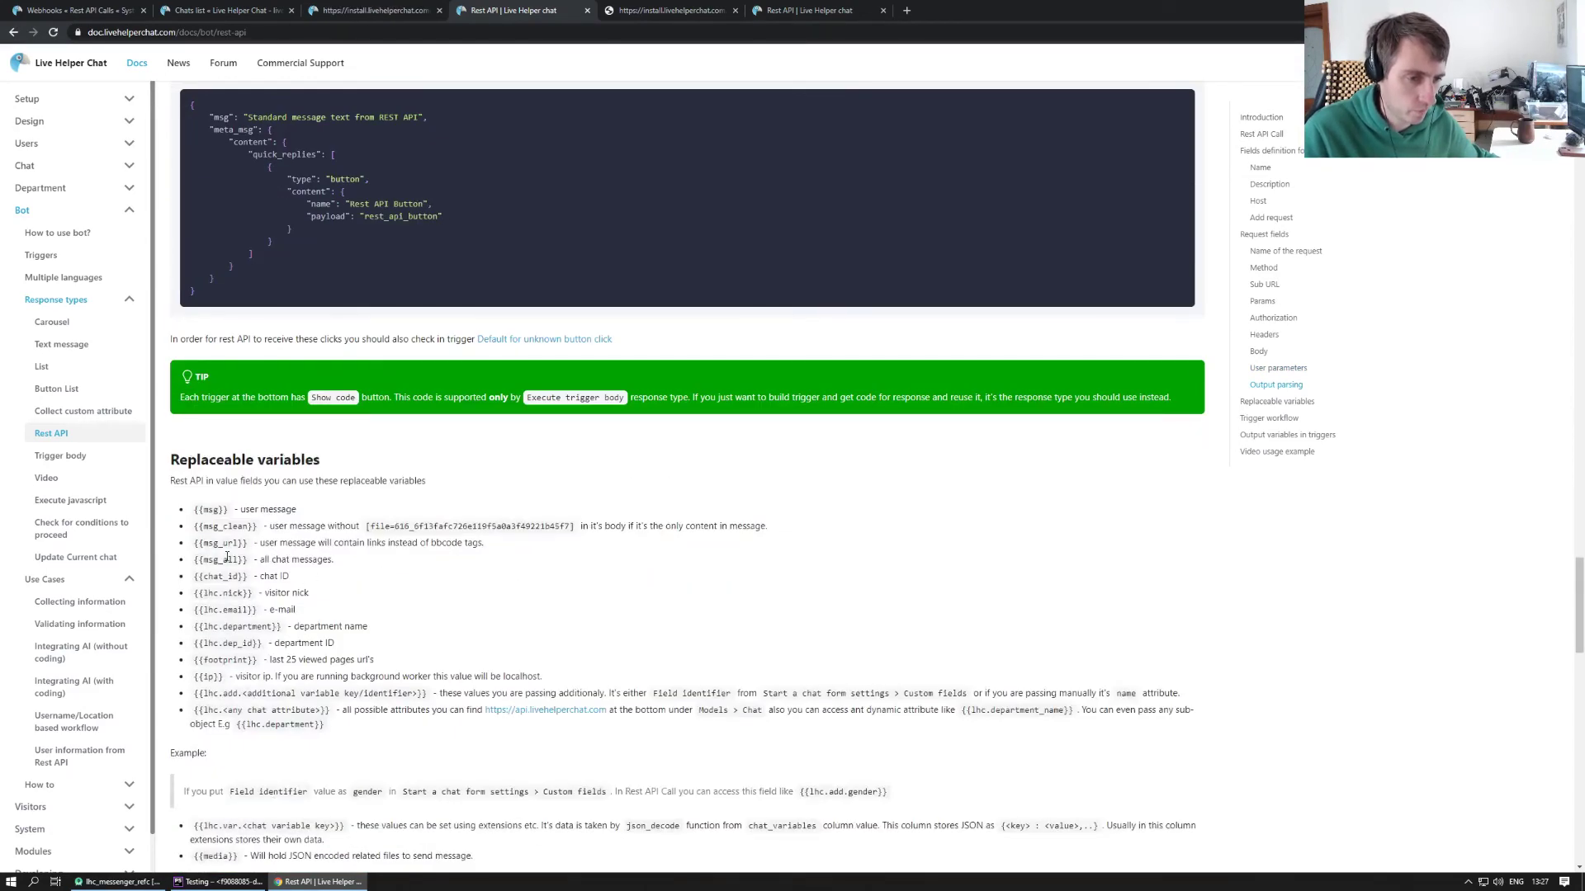
pyautogui.doubleClick(221, 561)
pyautogui.click(91, 10)
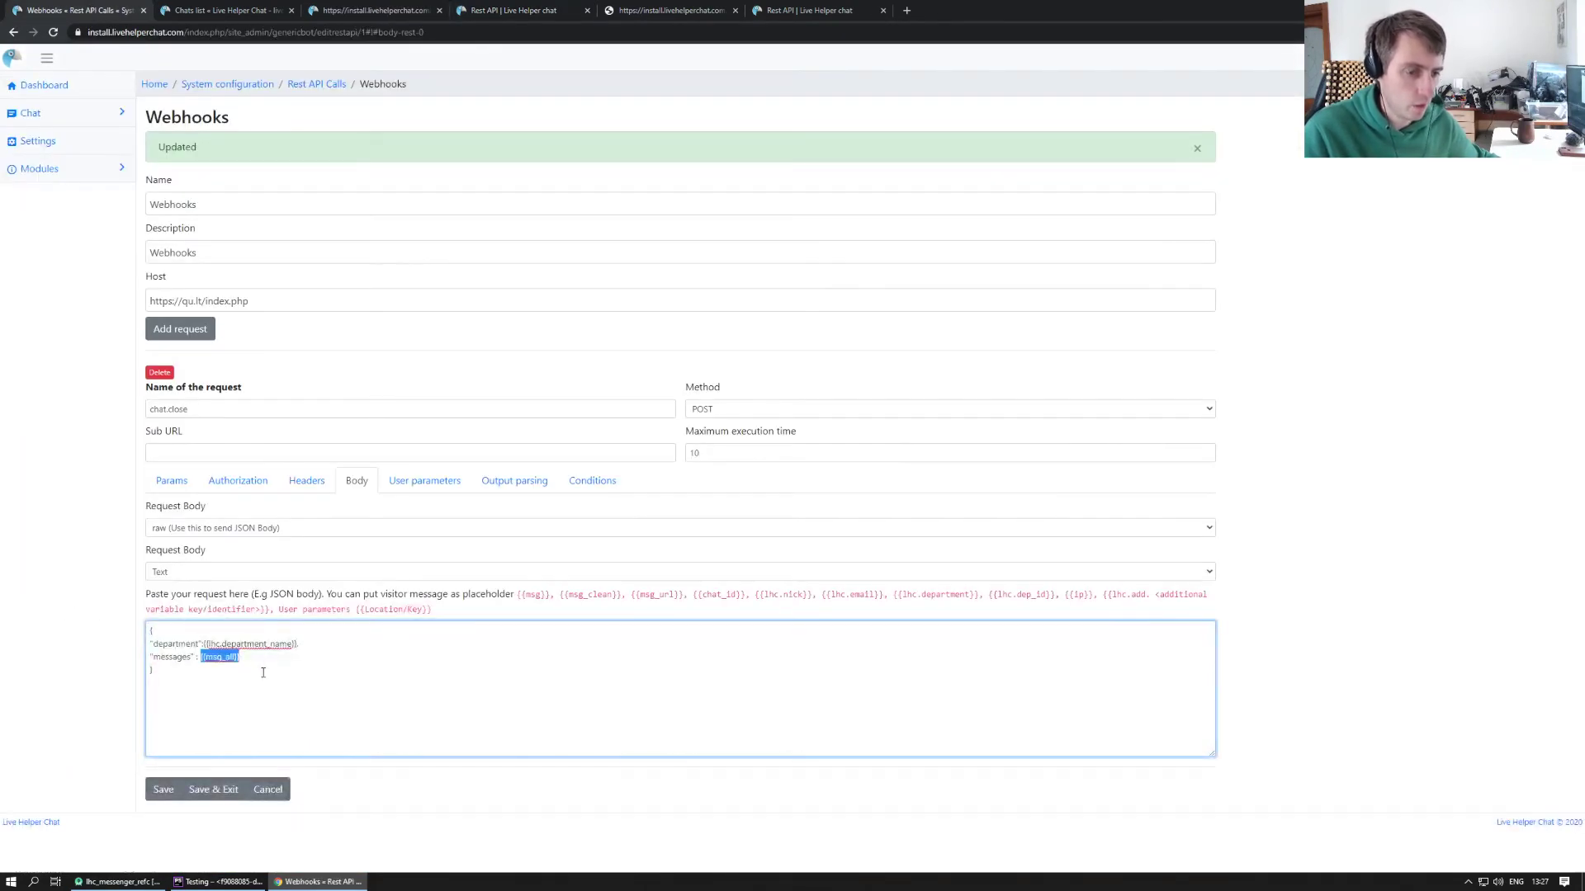
# Step: Add an "operator_id": {{lhc.user_id}} line after the messages entry in the body and save
pyautogui.click(248, 645)
pyautogui.doubleClick(265, 645)
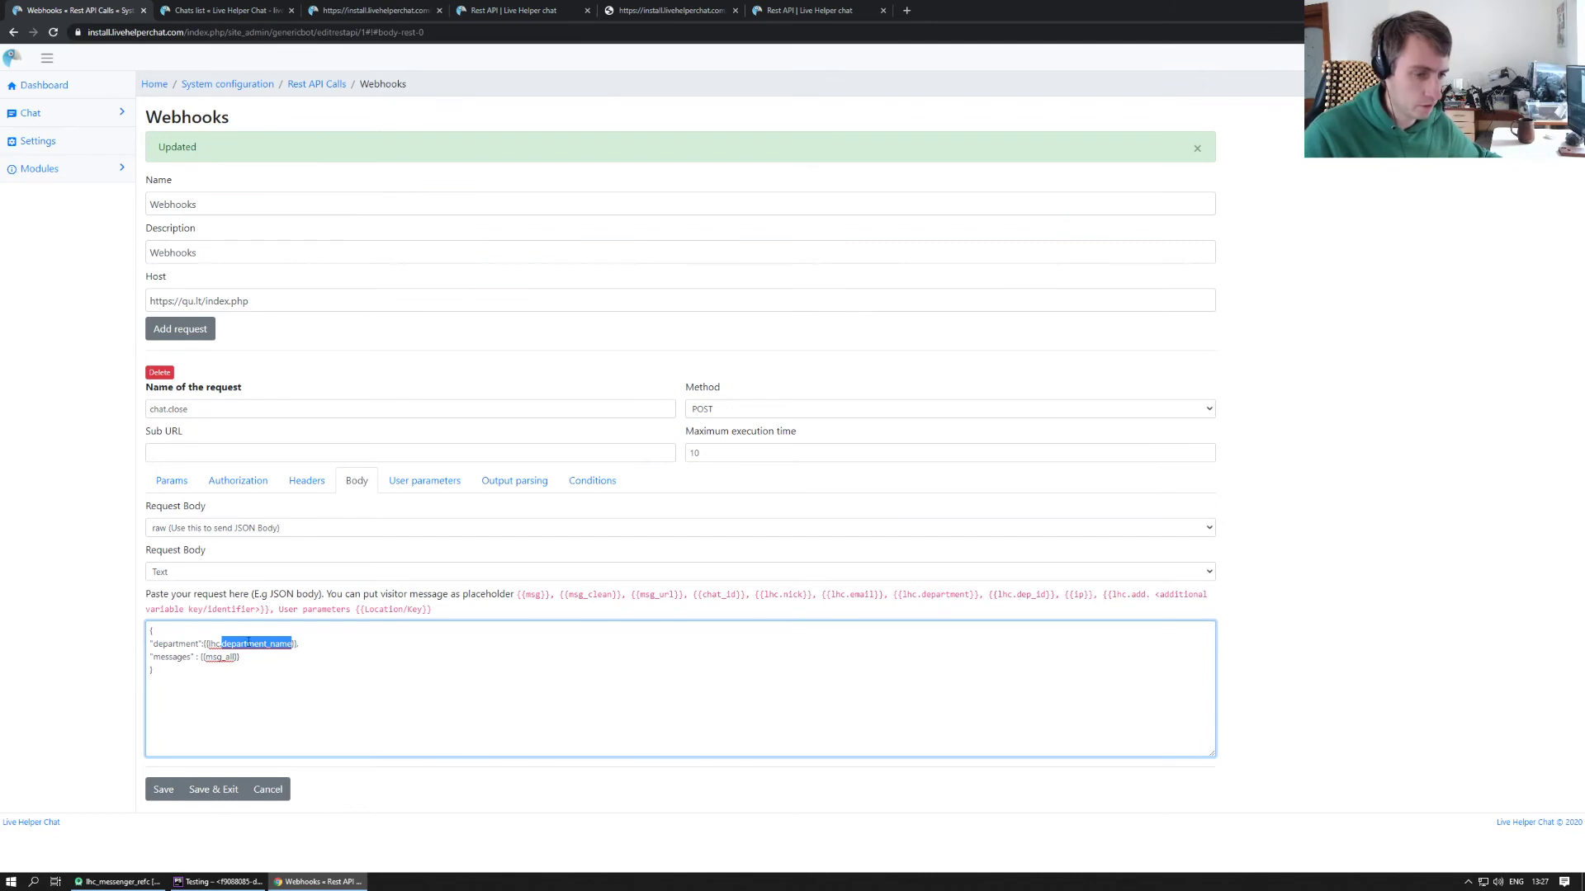
pyautogui.click(246, 644)
pyautogui.click(265, 664)
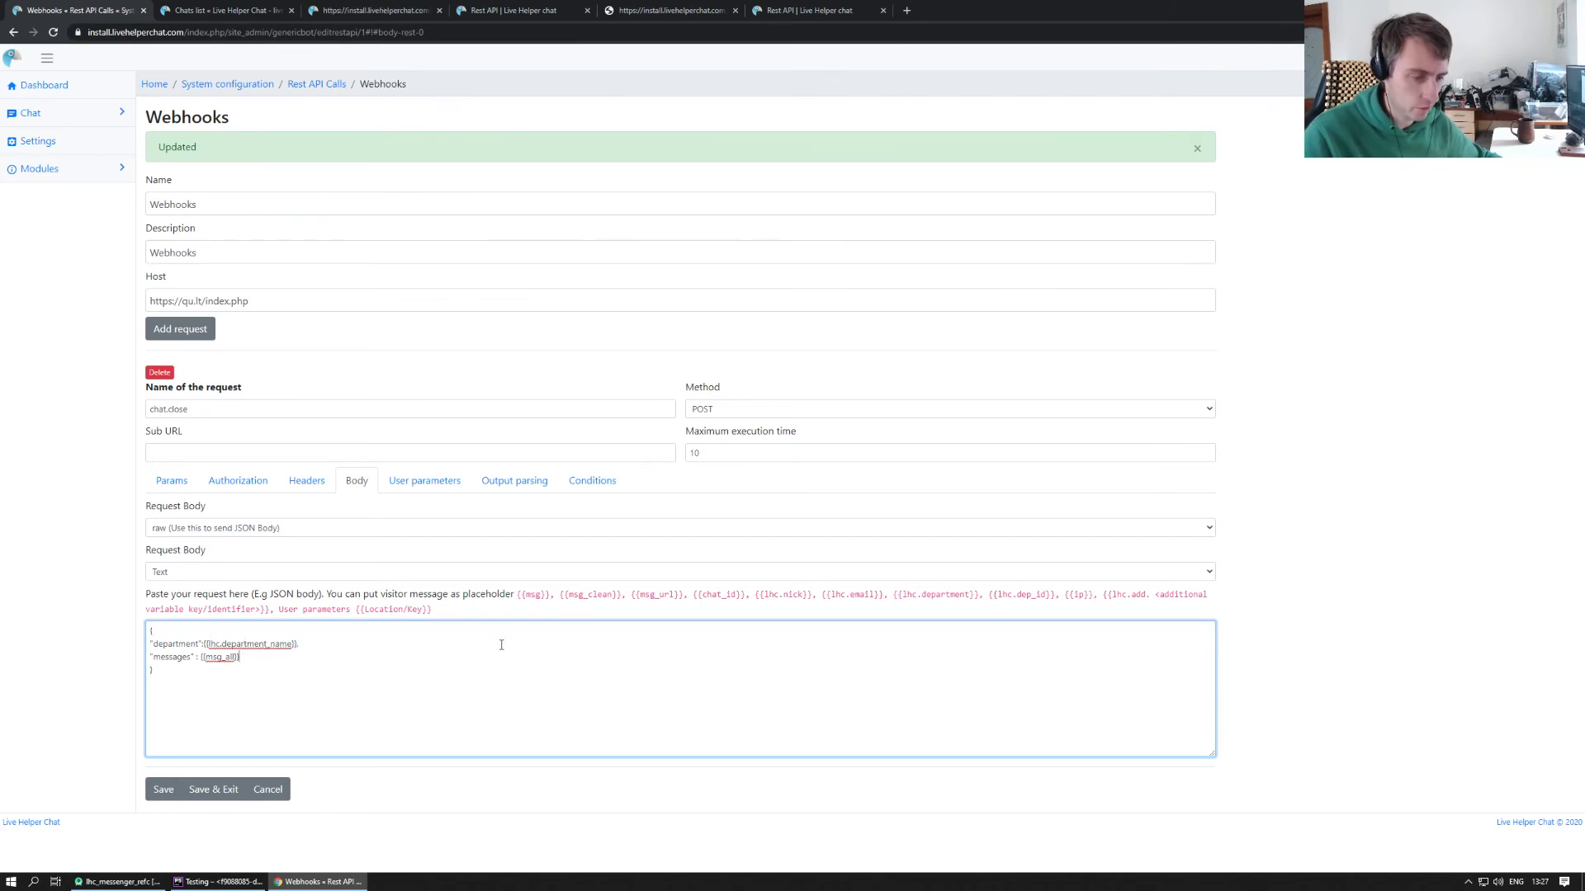
pyautogui.write(',')
pyautogui.press('Return')
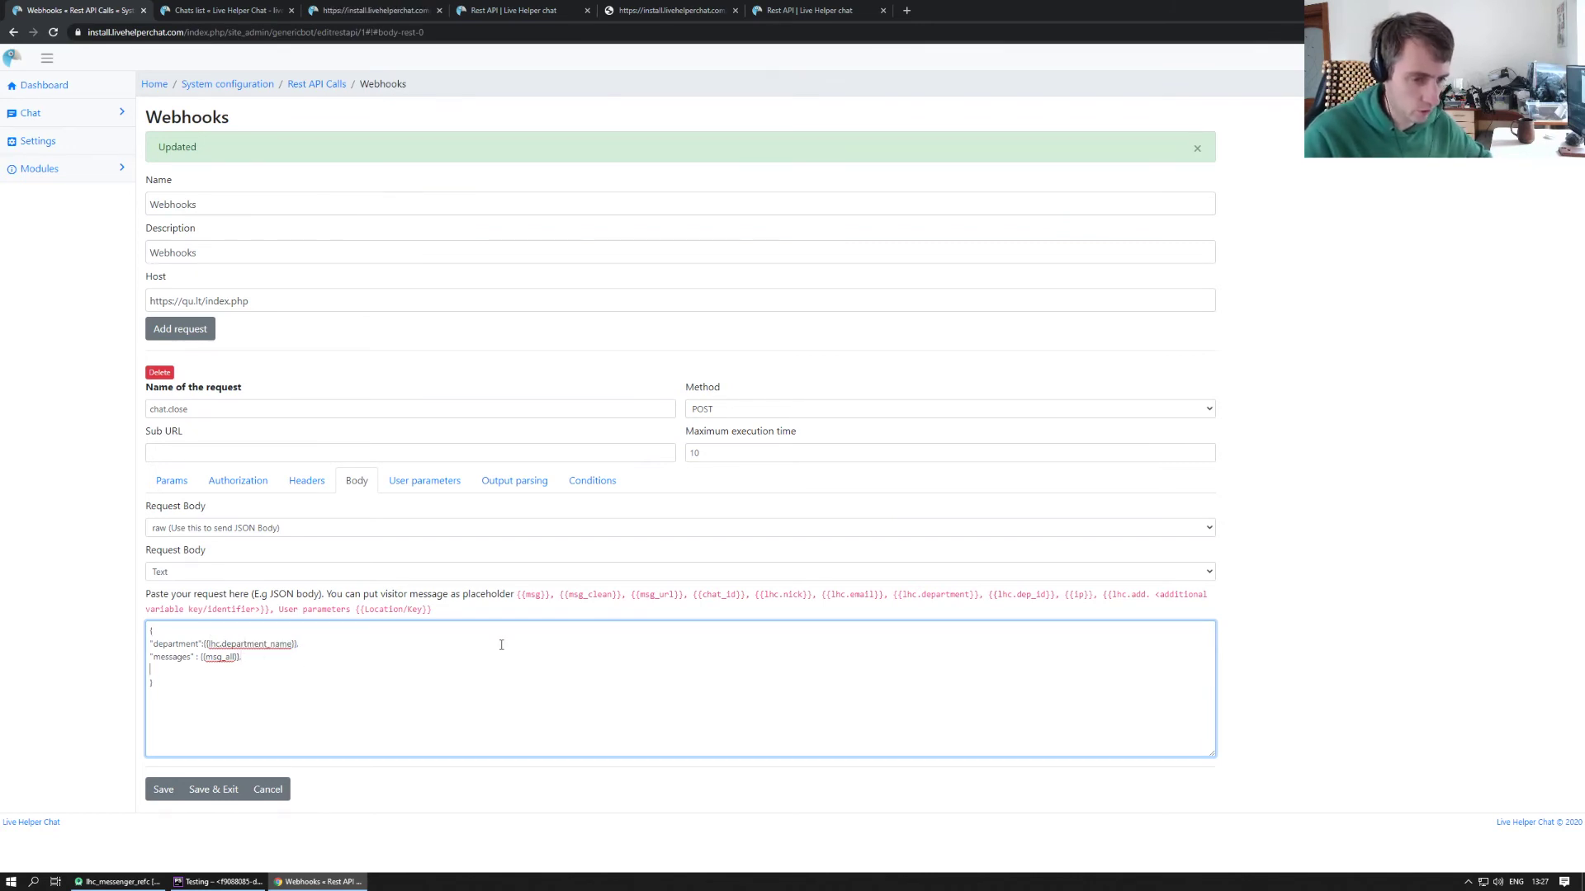
pyautogui.write('""')
pyautogui.press('Left')
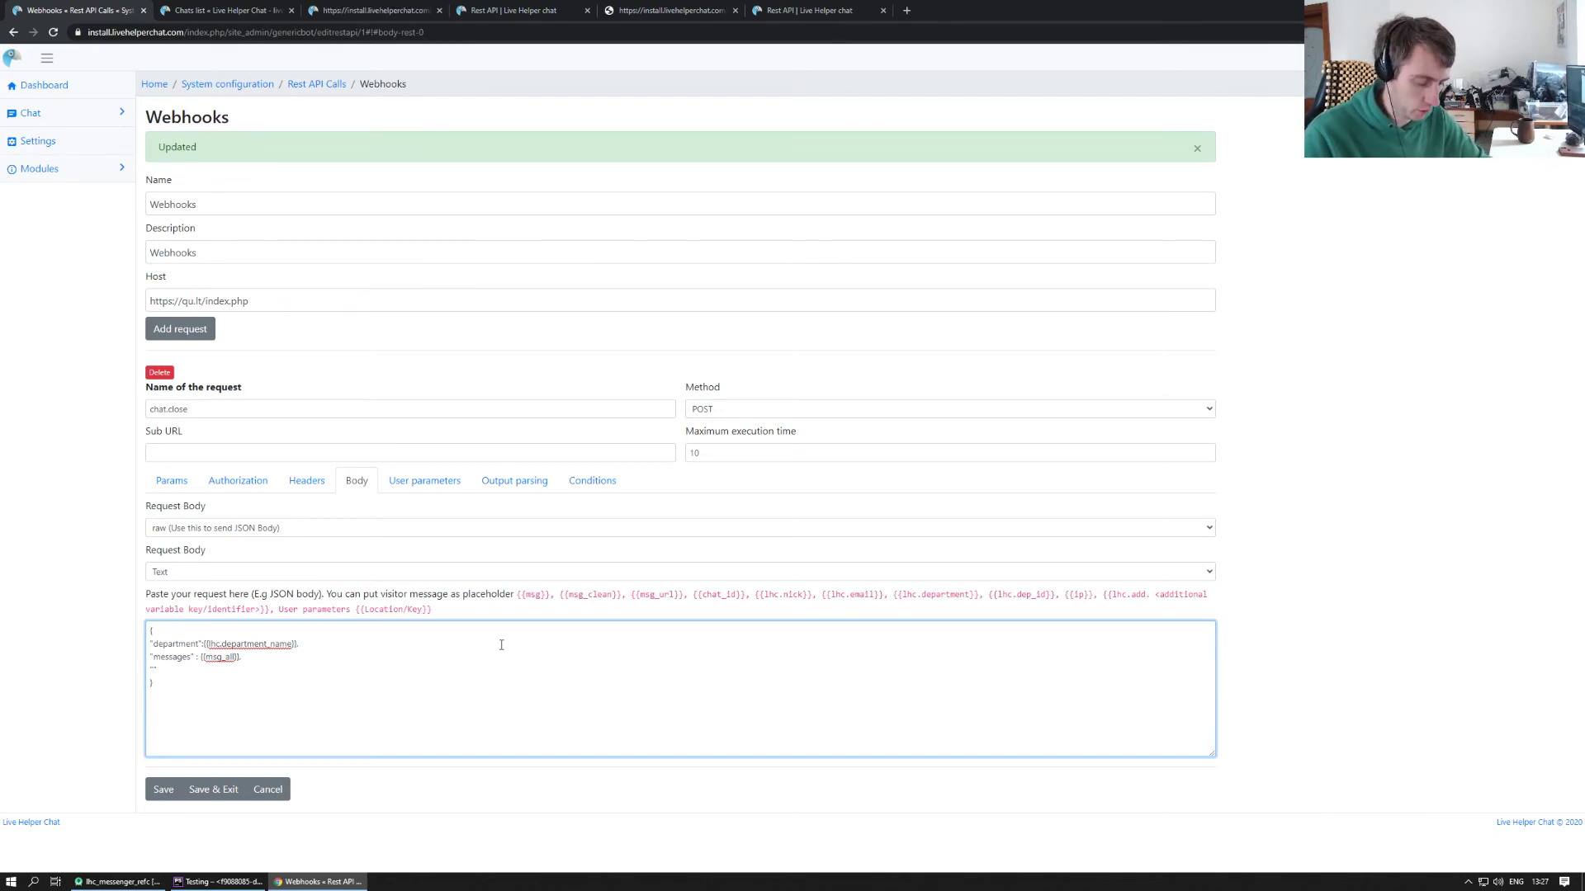
pyautogui.write('operator_id"')
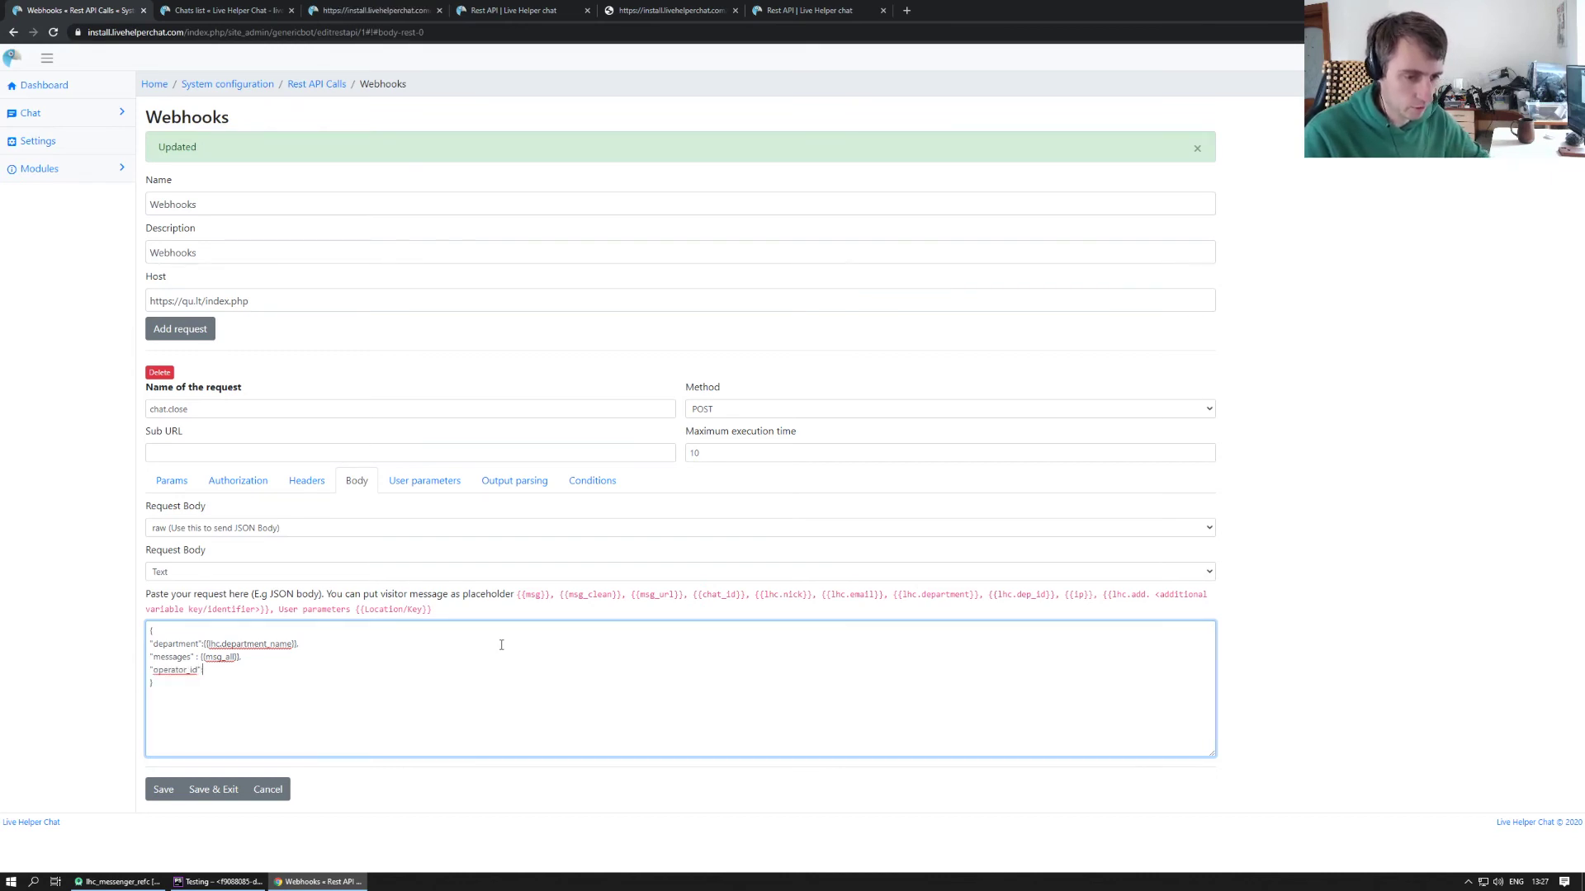
pyautogui.write(' {{}}')
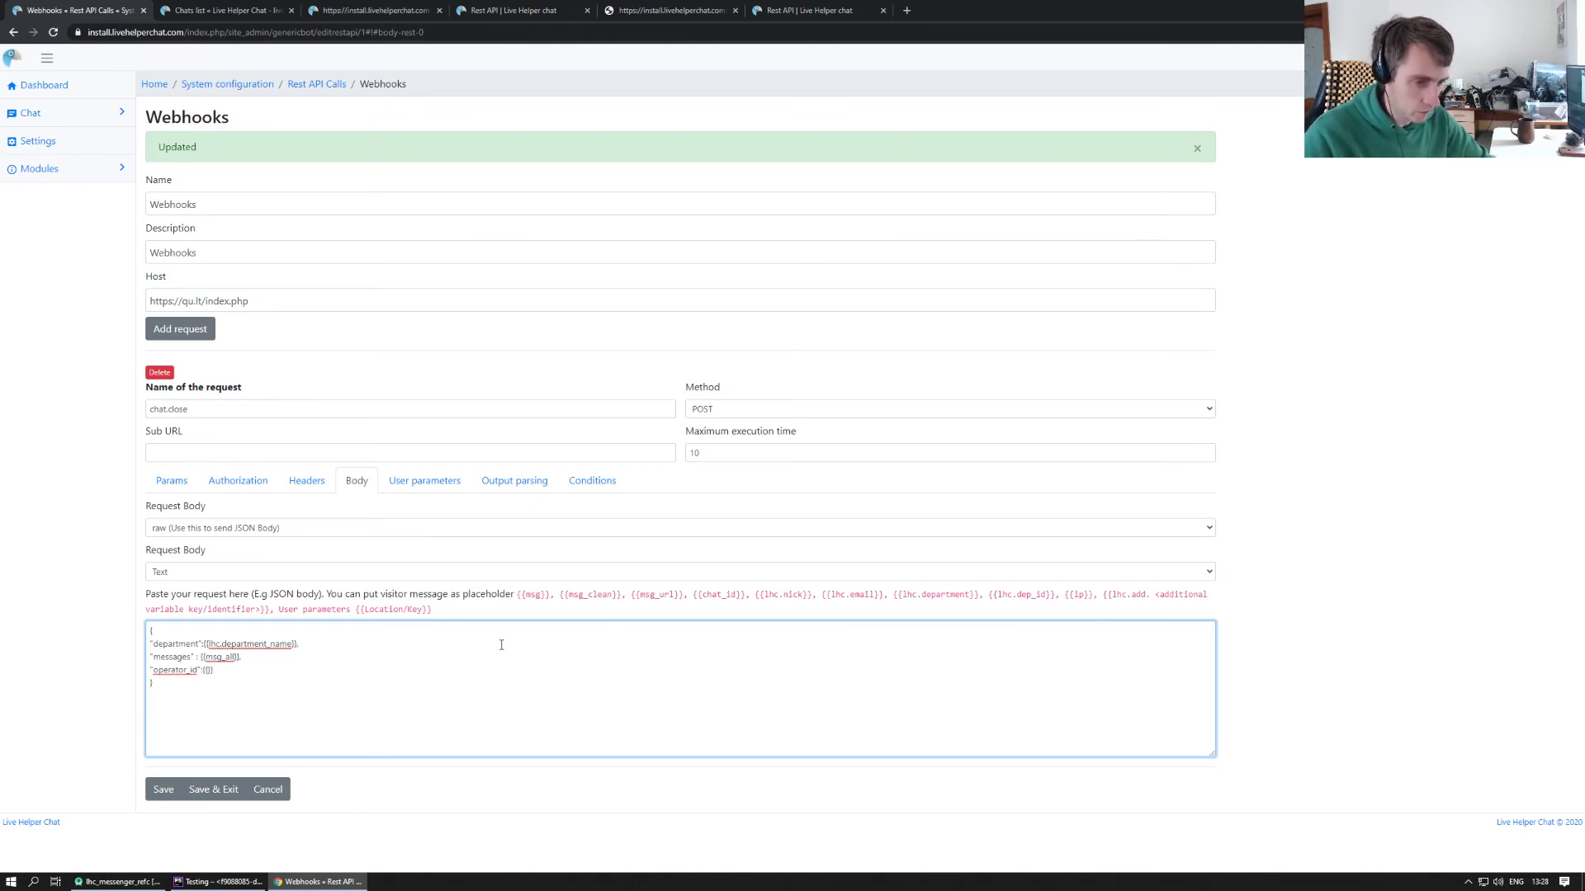
pyautogui.write('lhc')
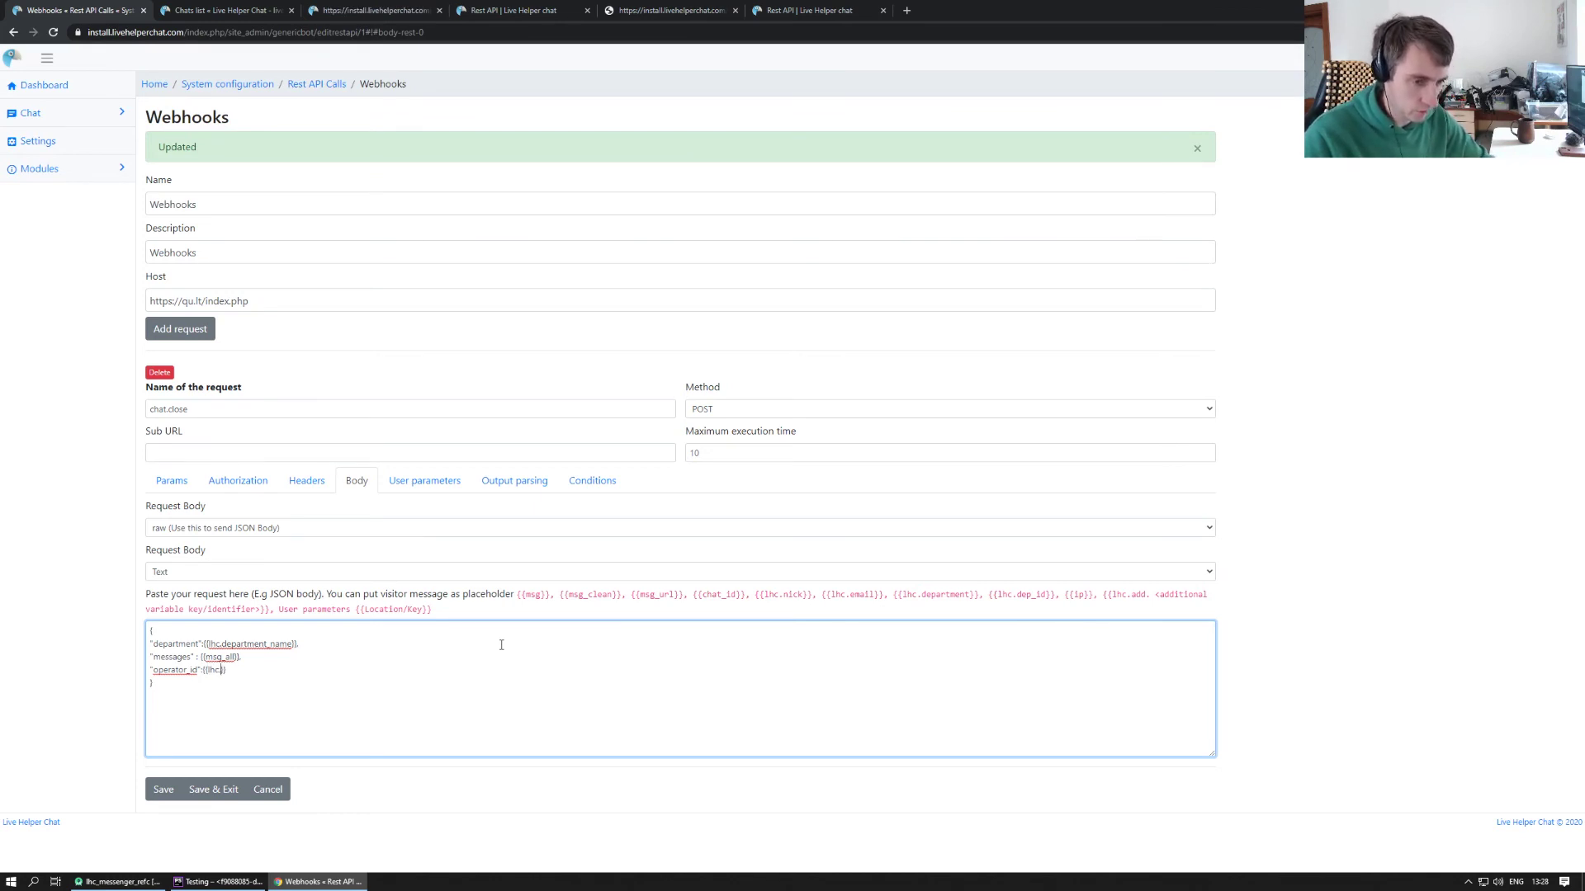
pyautogui.write('.user_id')
pyautogui.press('End')
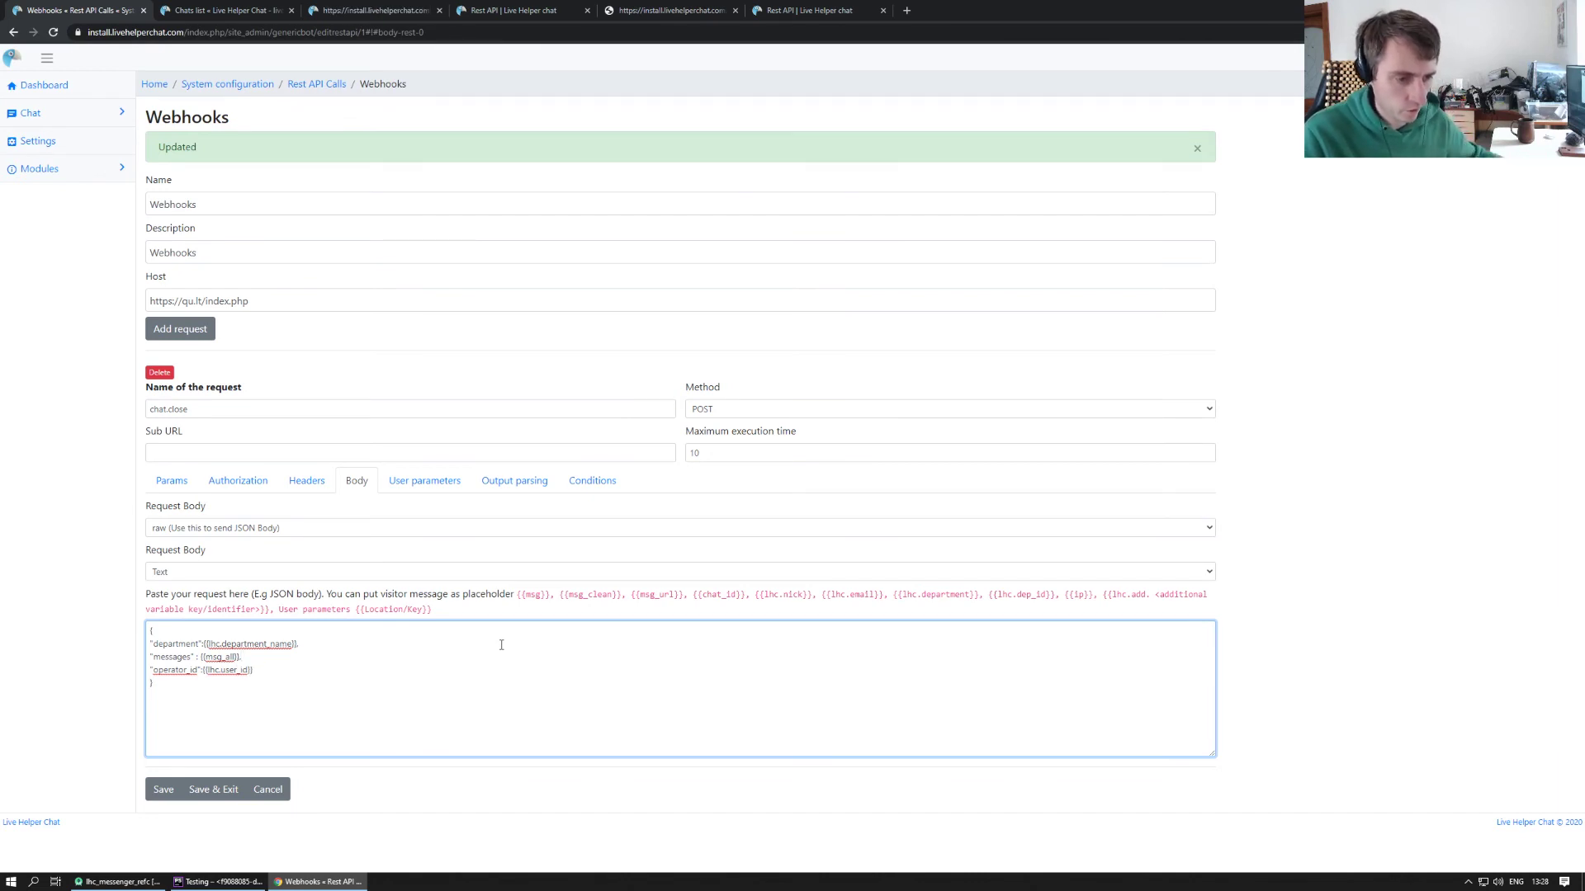
pyautogui.click(161, 790)
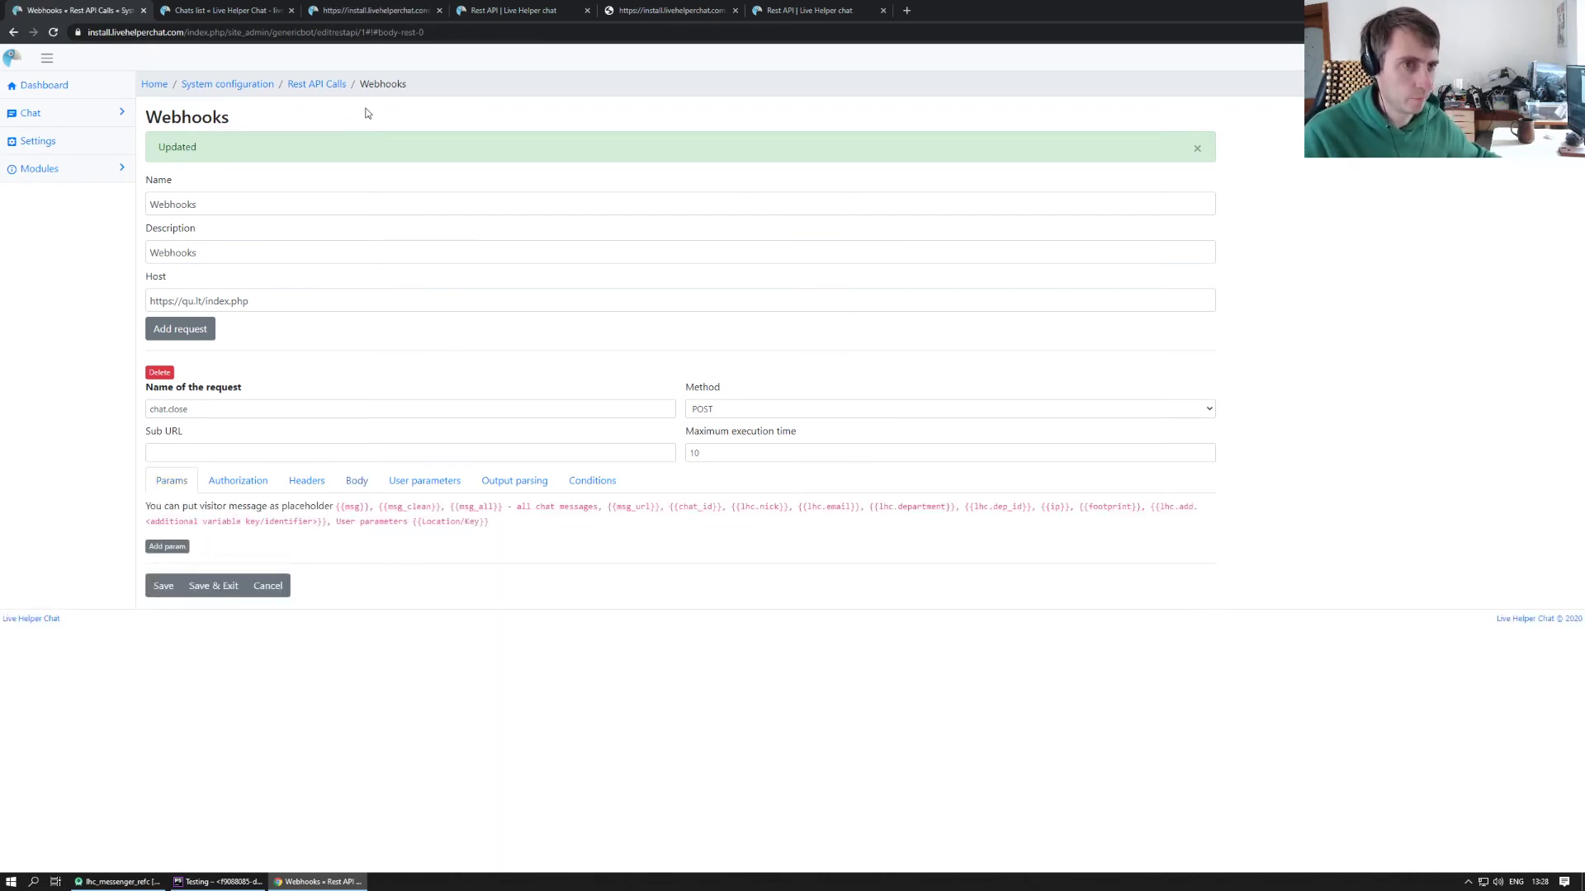
# Step: Start a new visitor chat from the widget's gear menu and send several test messages like 'sdfsdfsf'
pyautogui.click(340, 19)
pyautogui.click(696, 14)
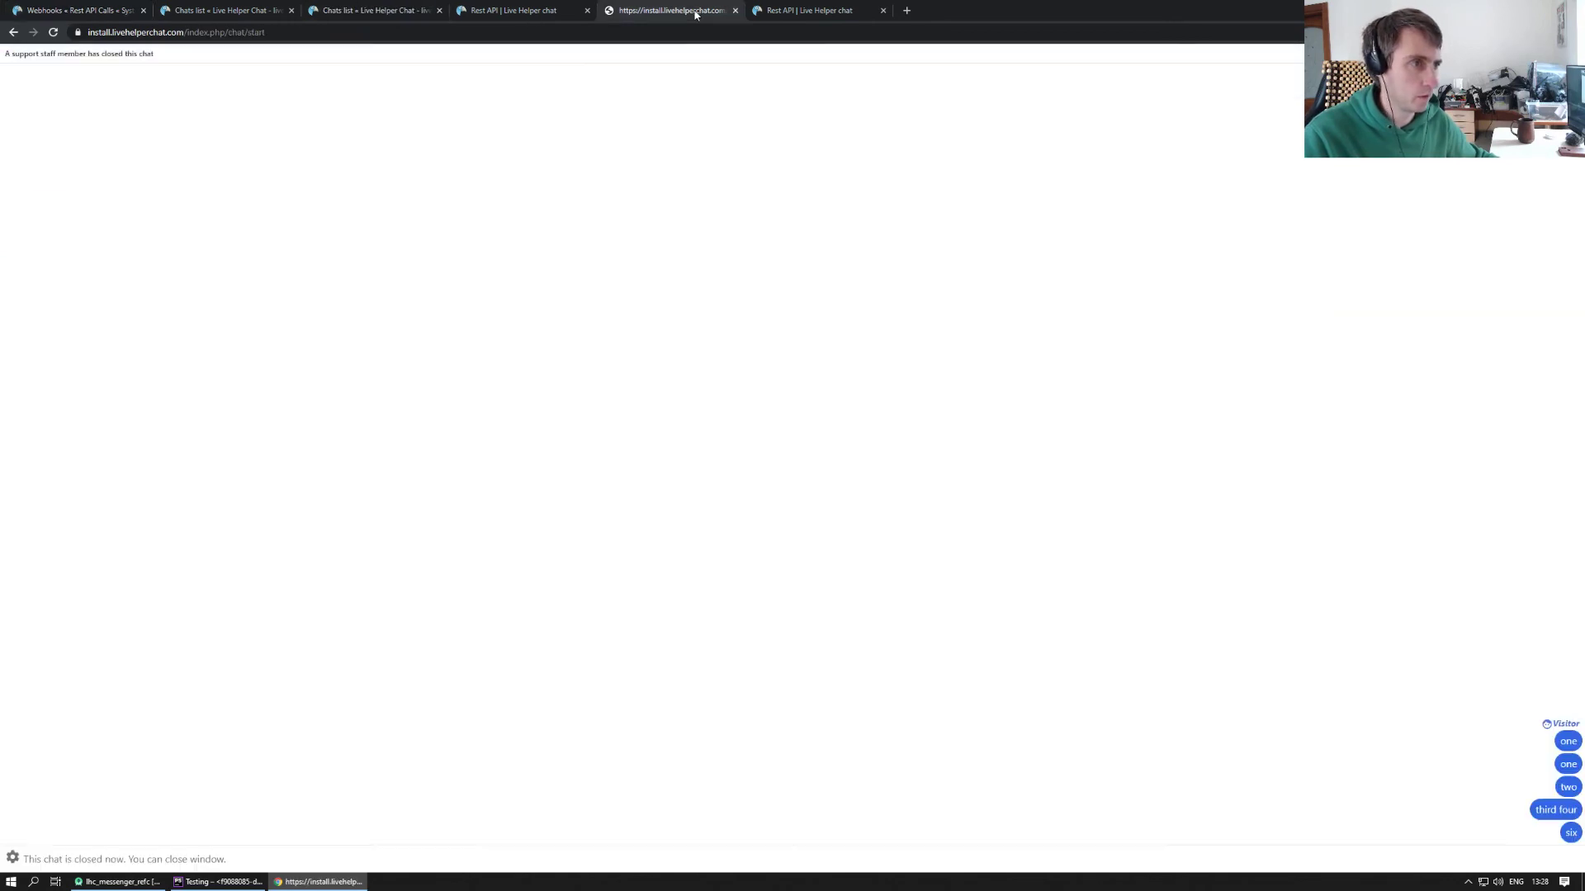
pyautogui.click(11, 858)
pyautogui.click(75, 832)
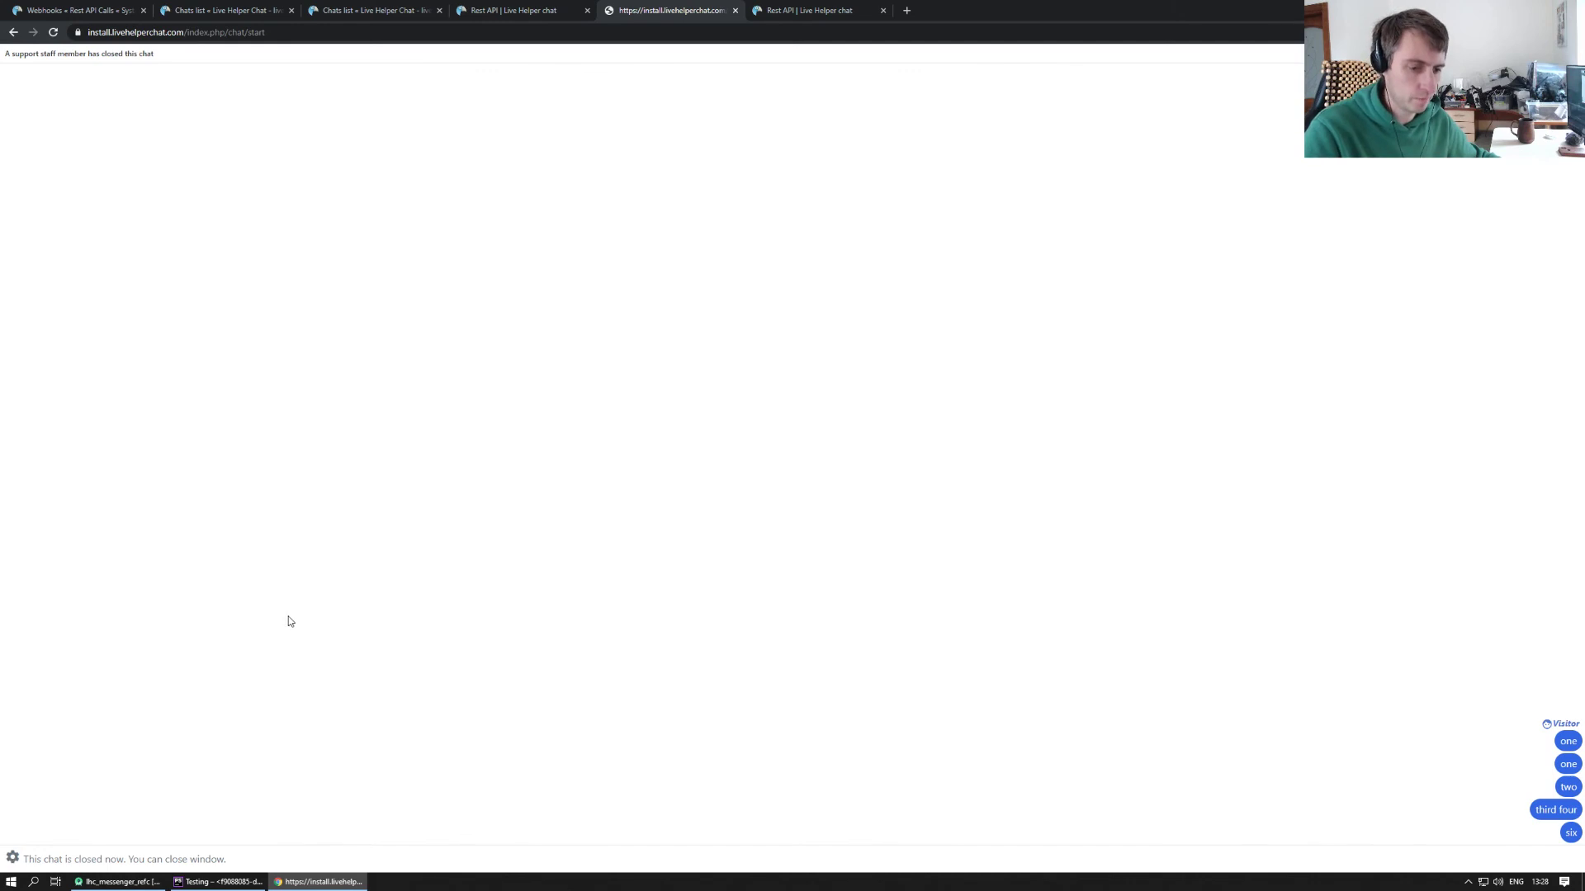
pyautogui.write('sdfsdfsf')
pyautogui.press('Return')
pyautogui.write('sdf')
pyautogui.press('Return')
pyautogui.write('sdfs')
pyautogui.press('Return')
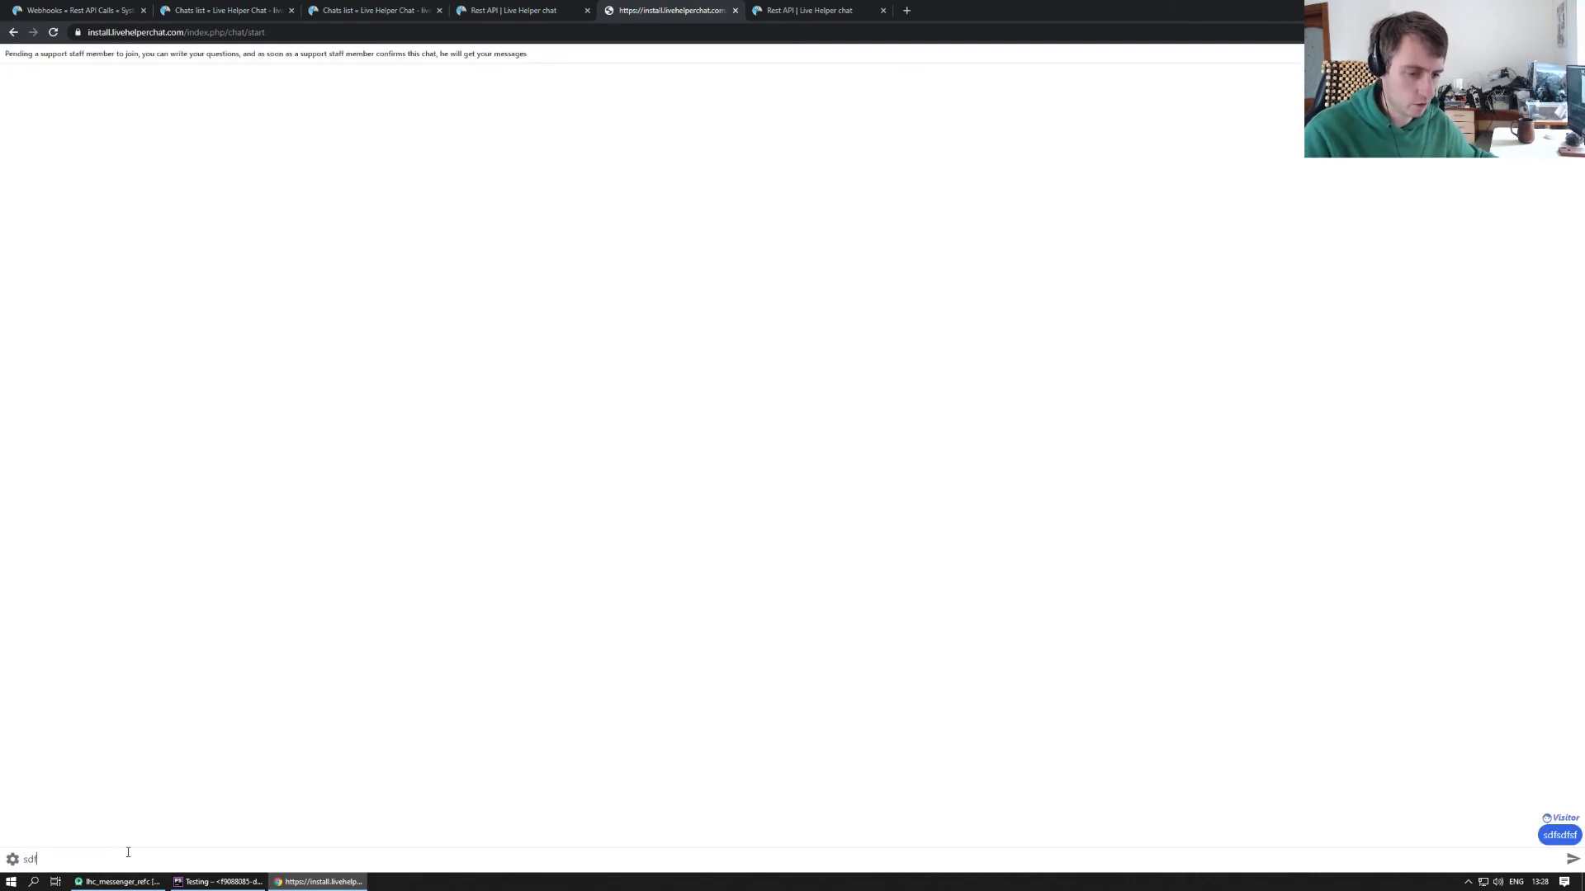
pyautogui.write('d')
pyautogui.press('Return')
pyautogui.write('sdf')
pyautogui.press('Return')
pyautogui.hotkey('ctrl', '1')
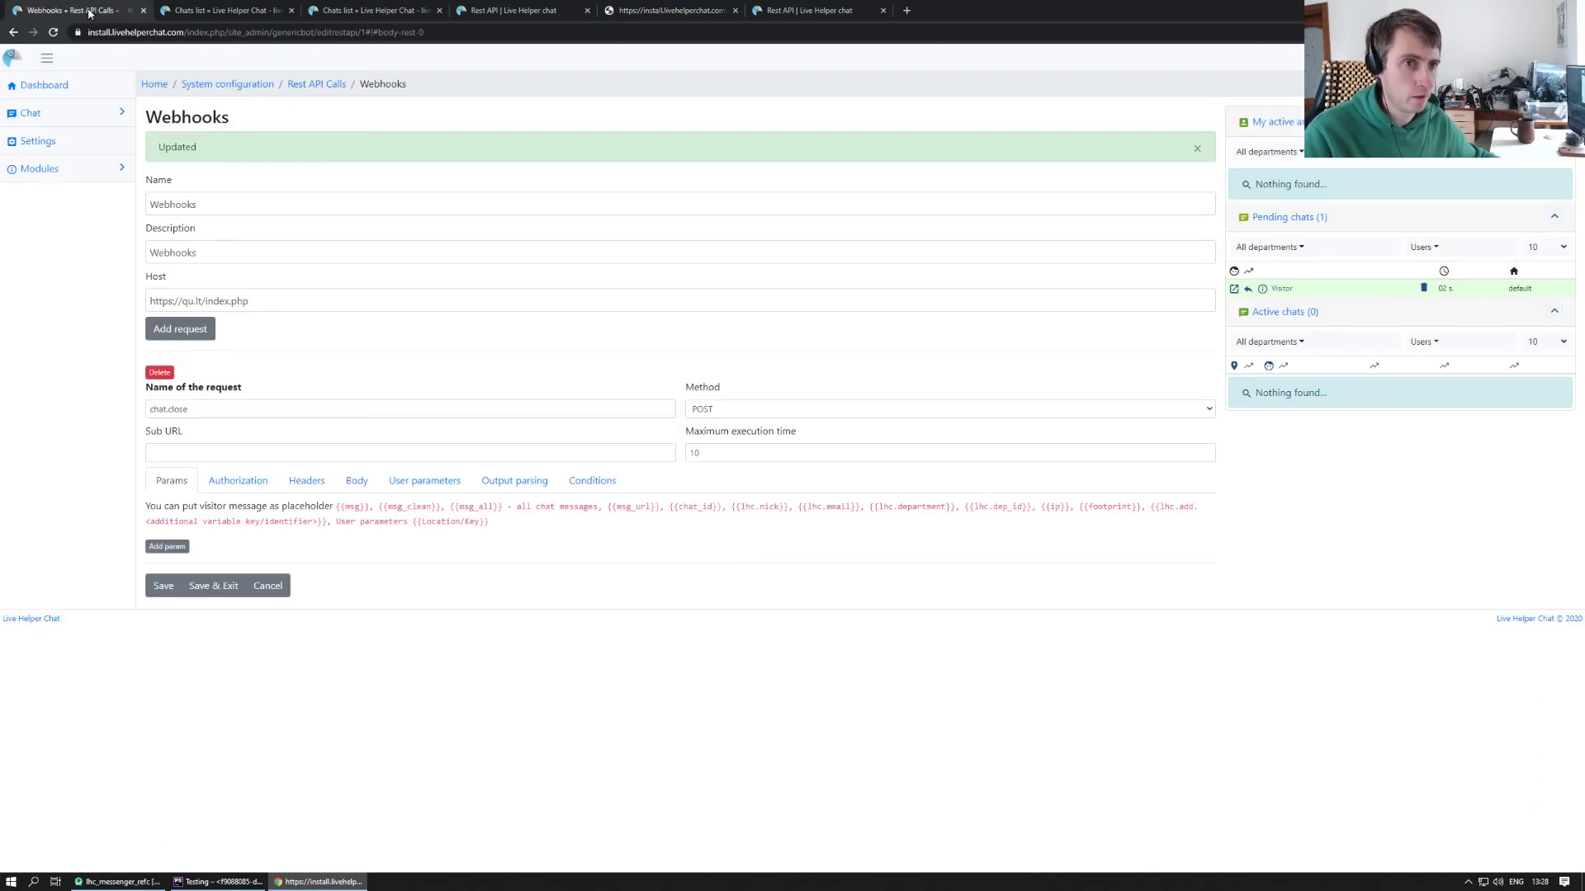
# Step: Open the new visitor chat from Chat > Chats list and close it as operator
pyautogui.click(77, 120)
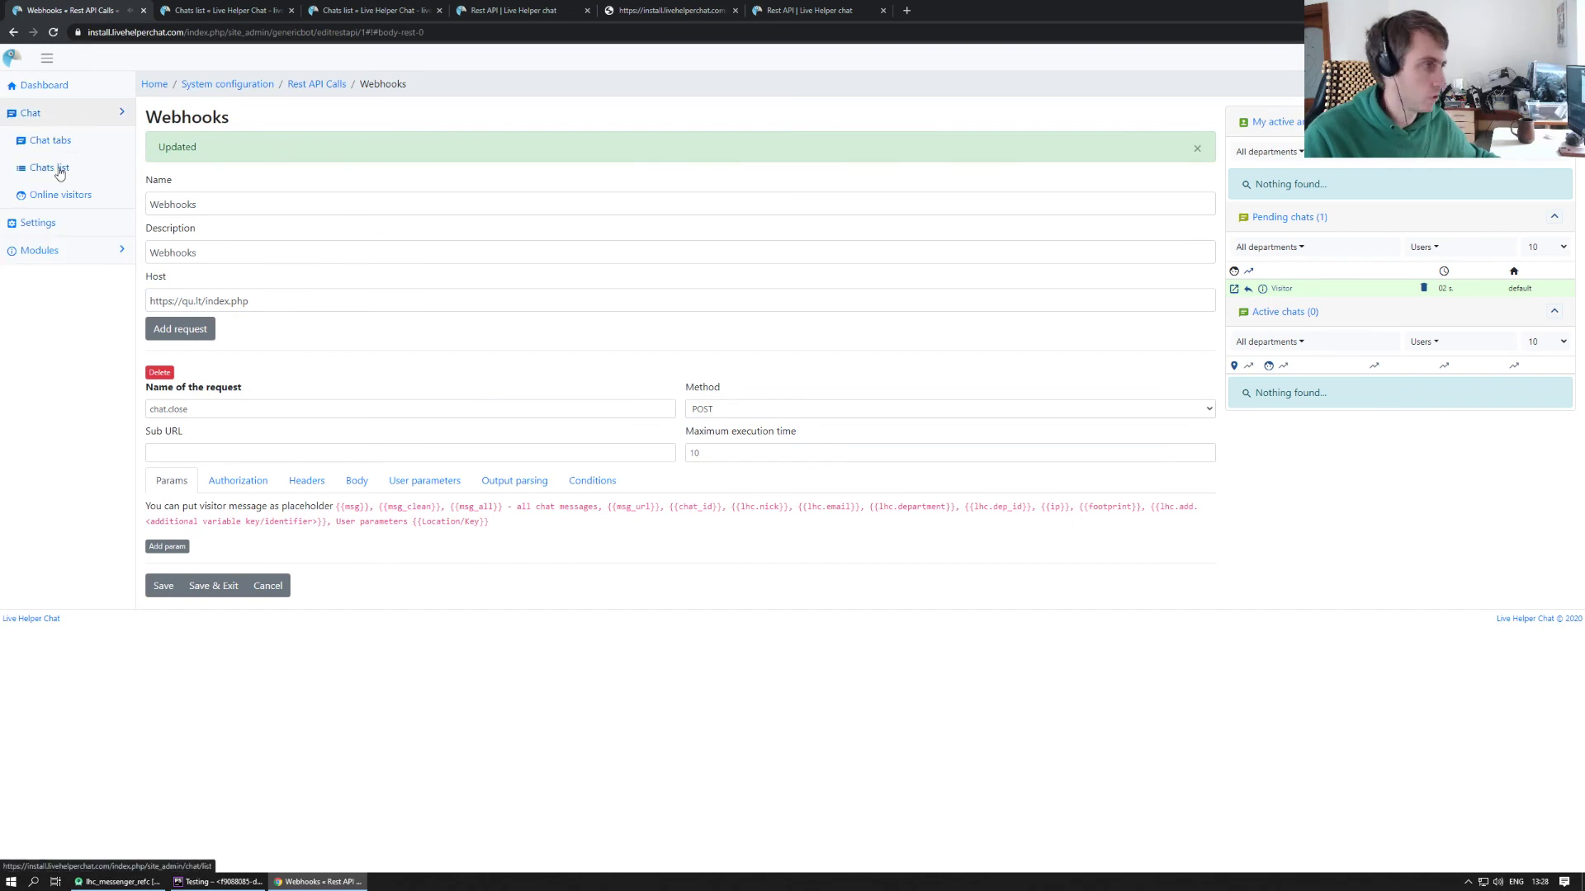
pyautogui.click(59, 170)
pyautogui.click(279, 409)
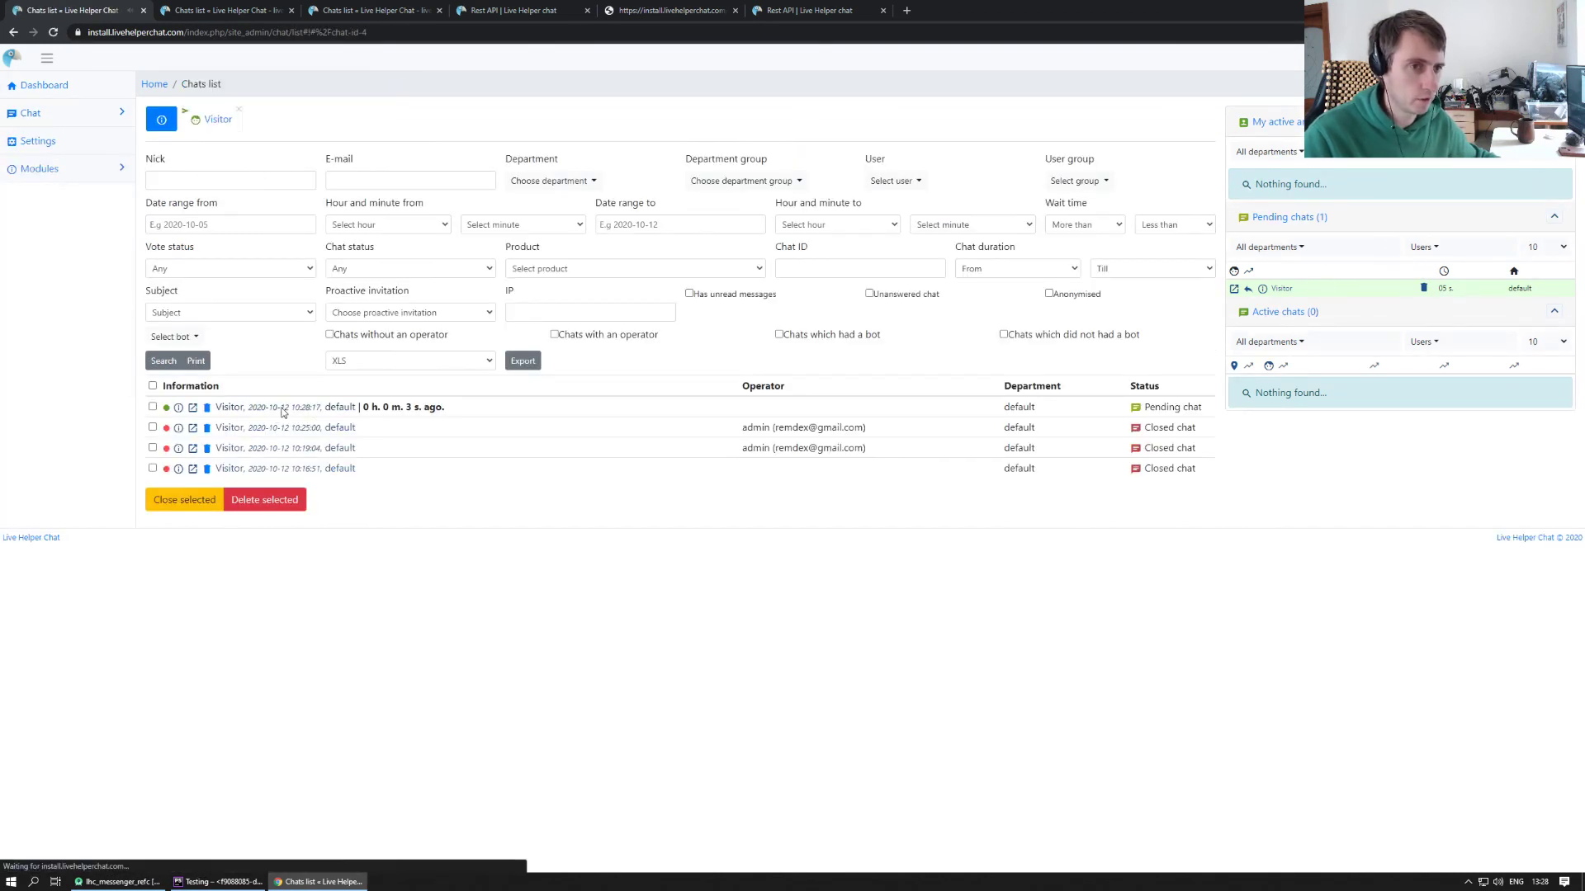
pyautogui.click(828, 189)
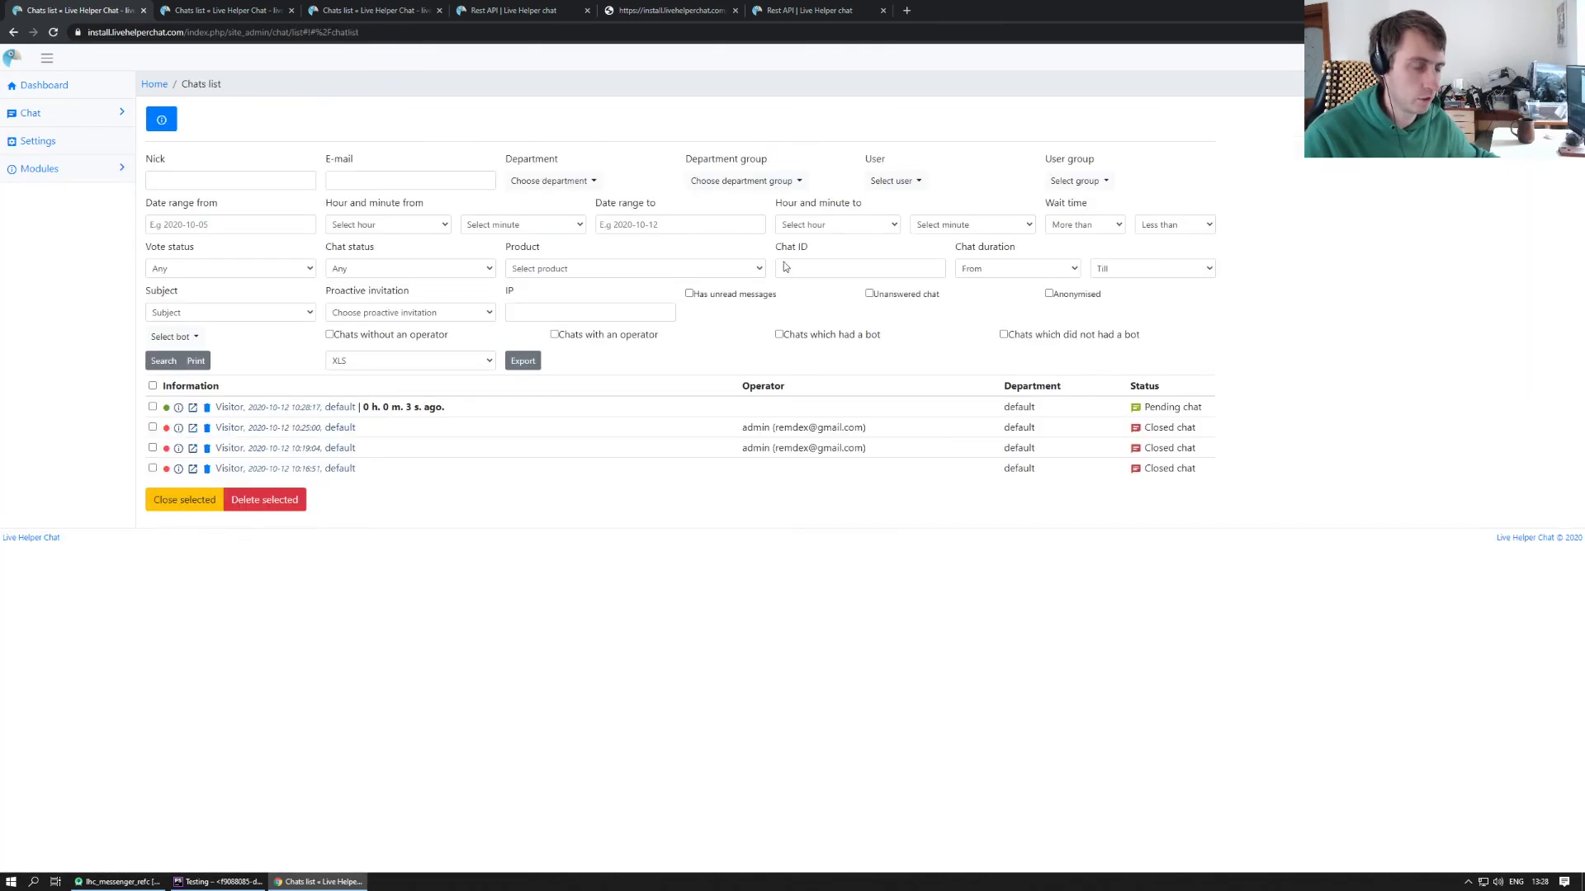
# Step: Reopen call.txt and check the new JSON entry with department, messages and operator_id 1
pyautogui.click(227, 881)
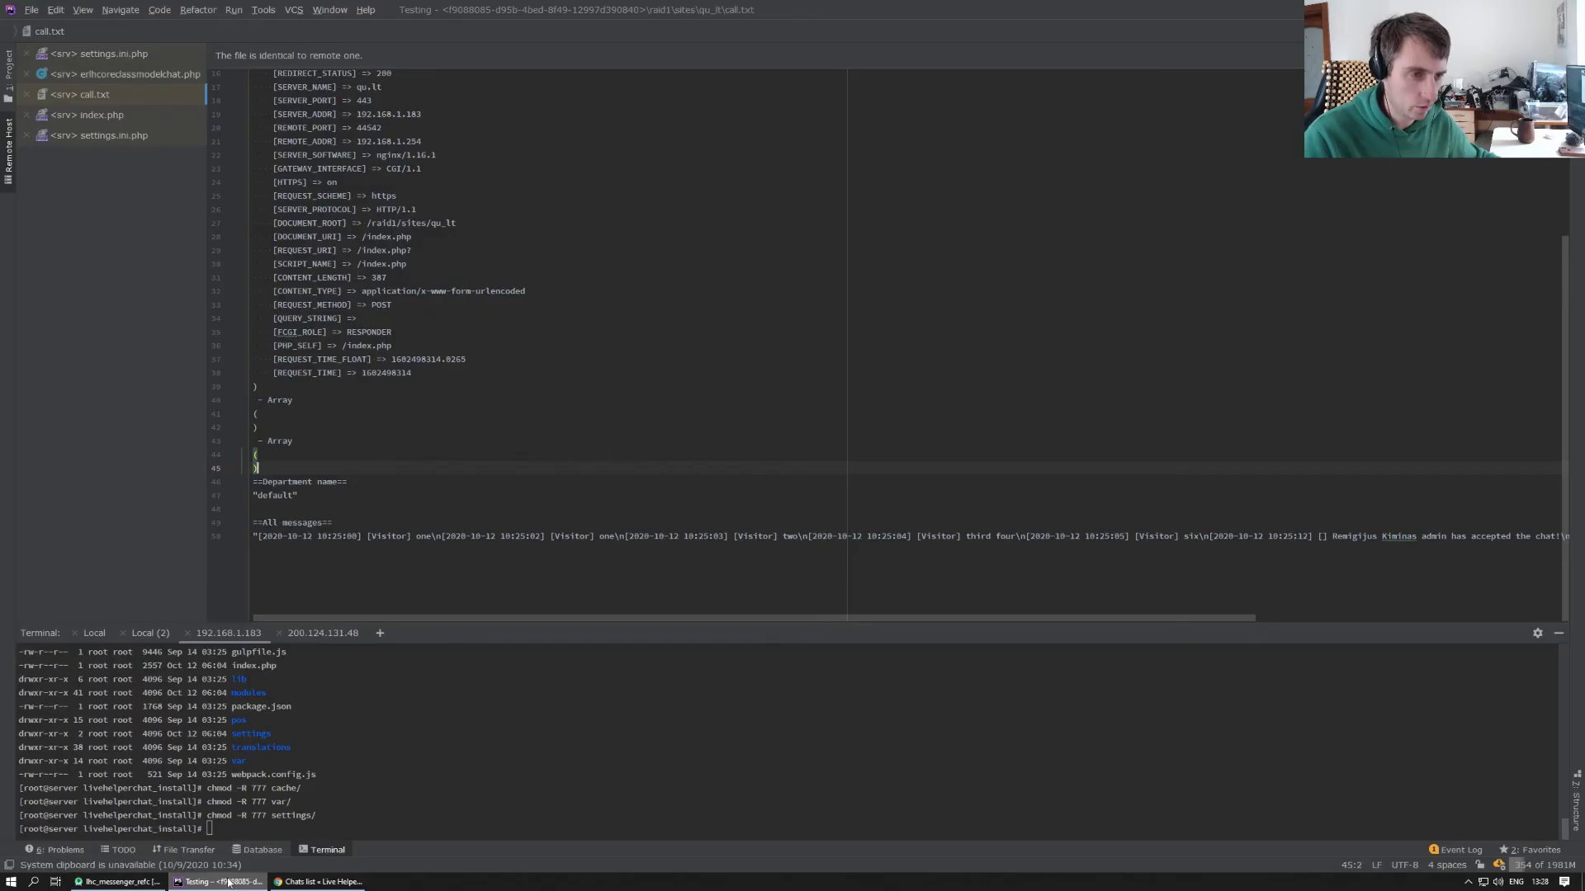
pyautogui.click(397, 196)
pyautogui.click(26, 95)
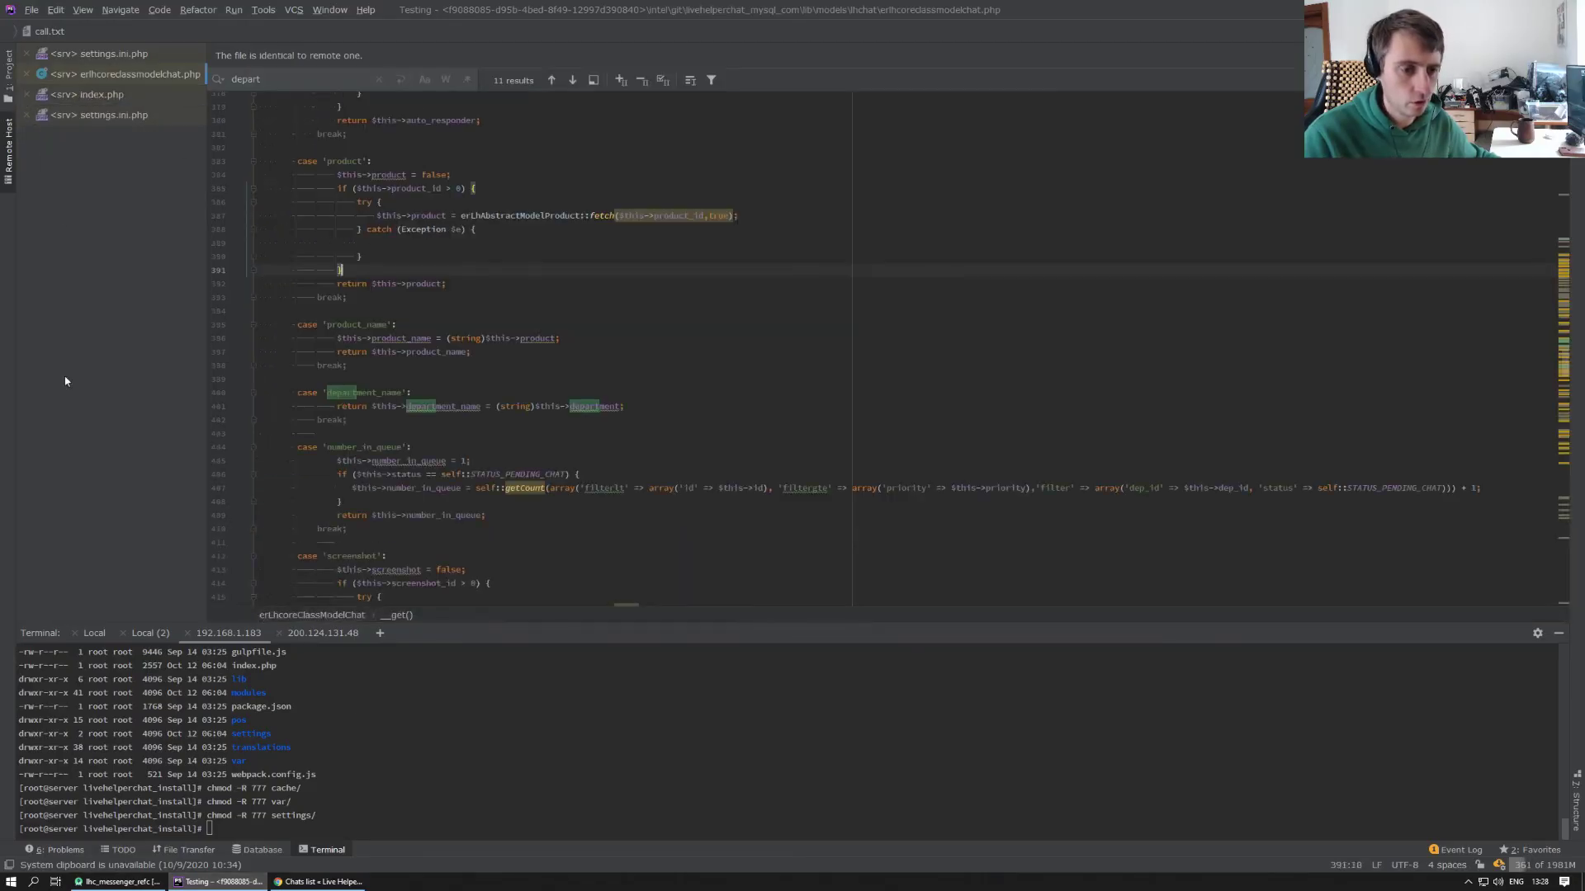
pyautogui.hotkey('ctrl', 'shift', 't')
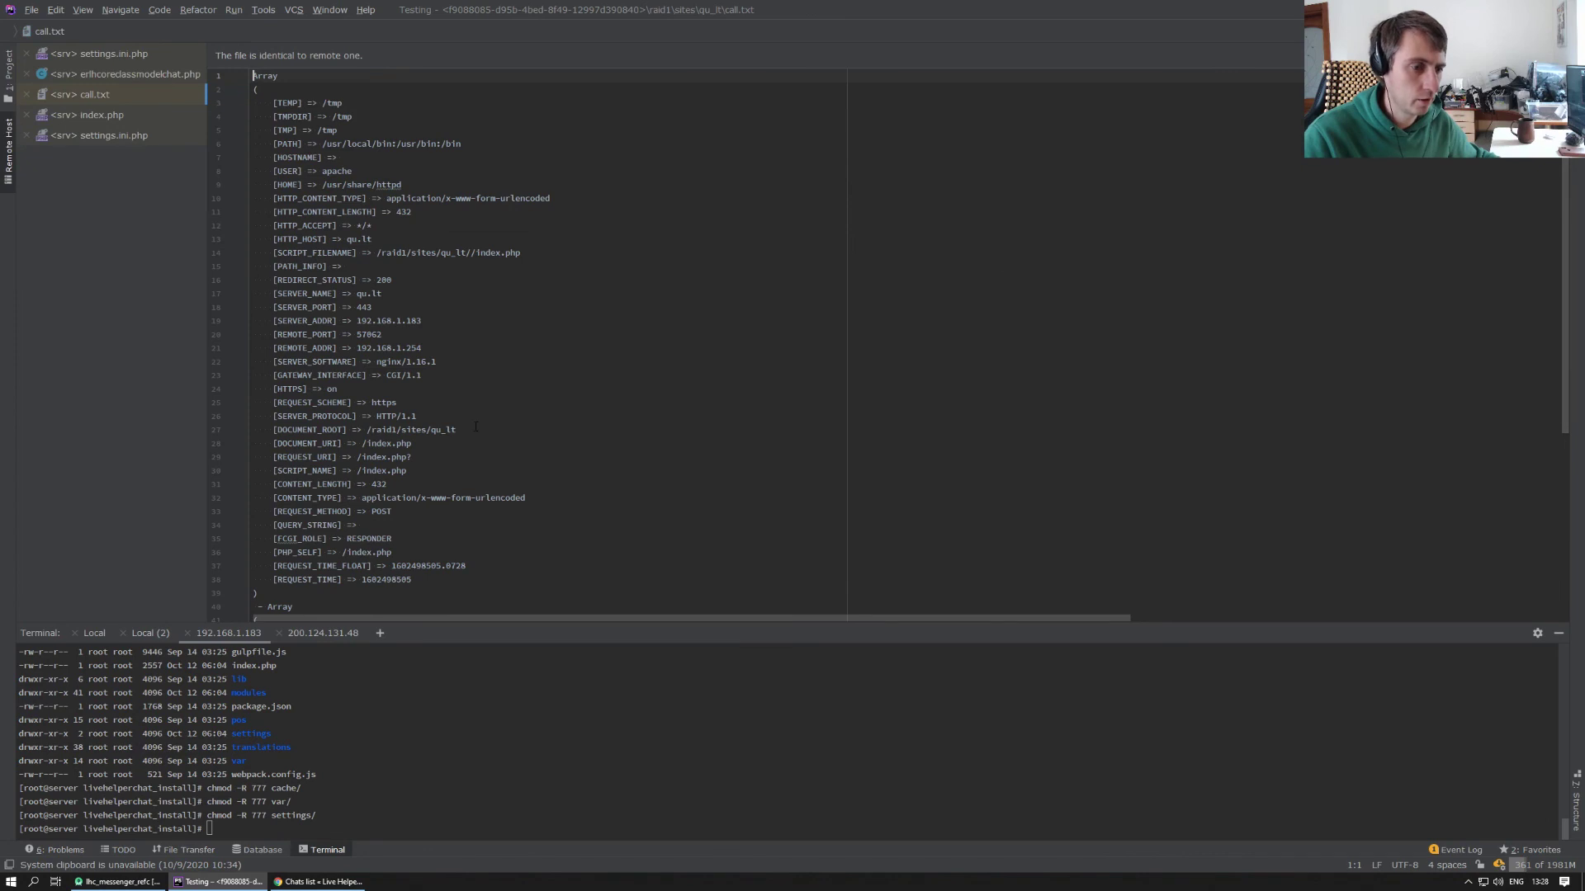
pyautogui.scroll(-7, 481, 427)
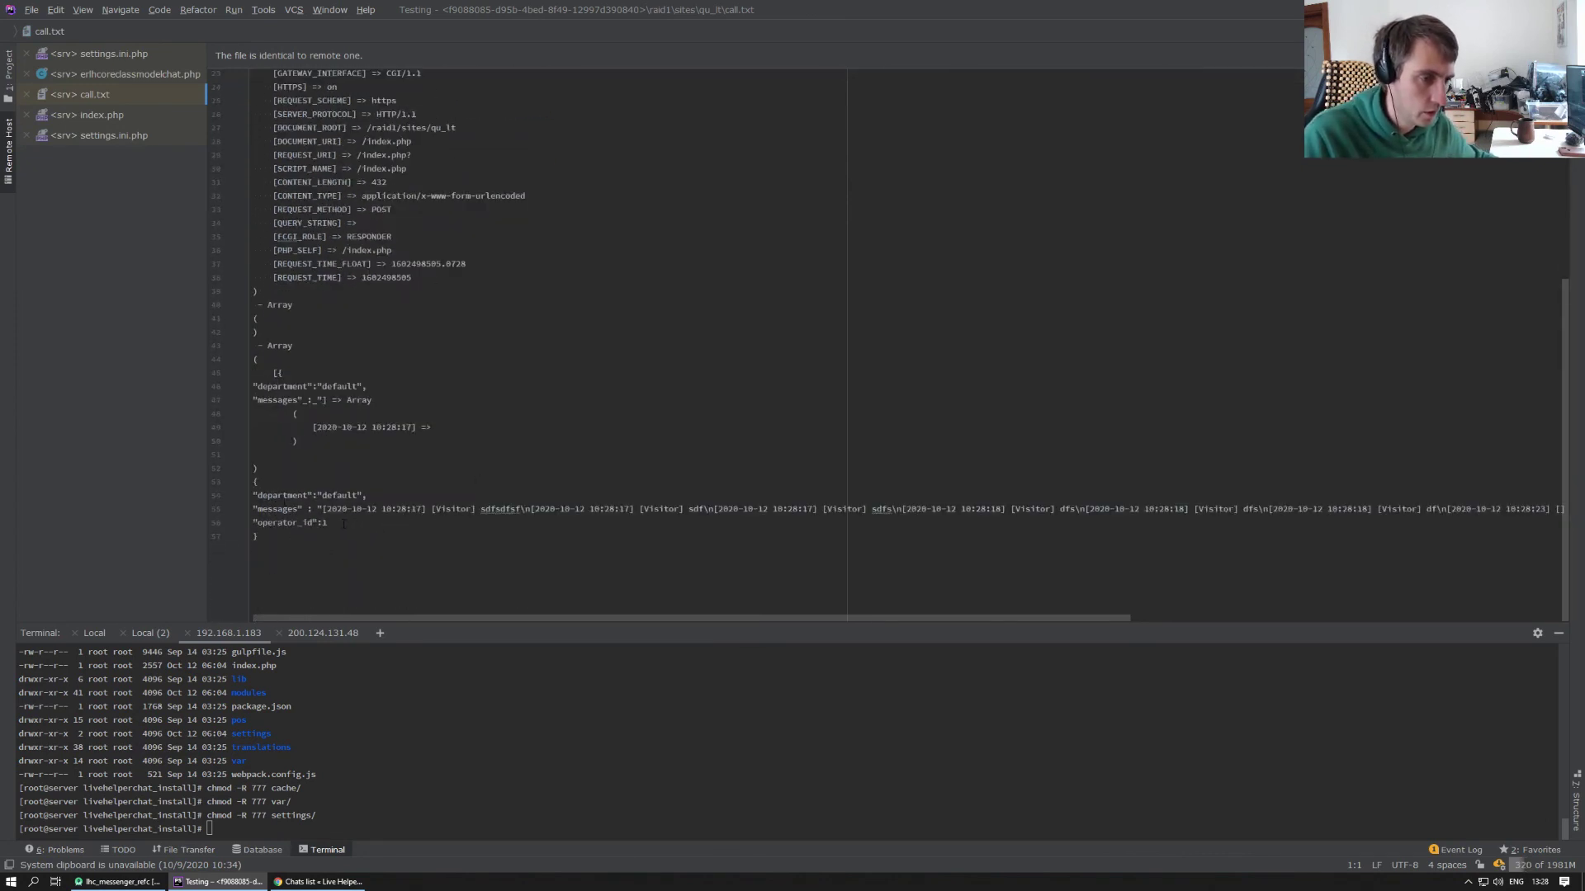
pyautogui.moveTo(263, 536); pyautogui.dragTo(249, 487)
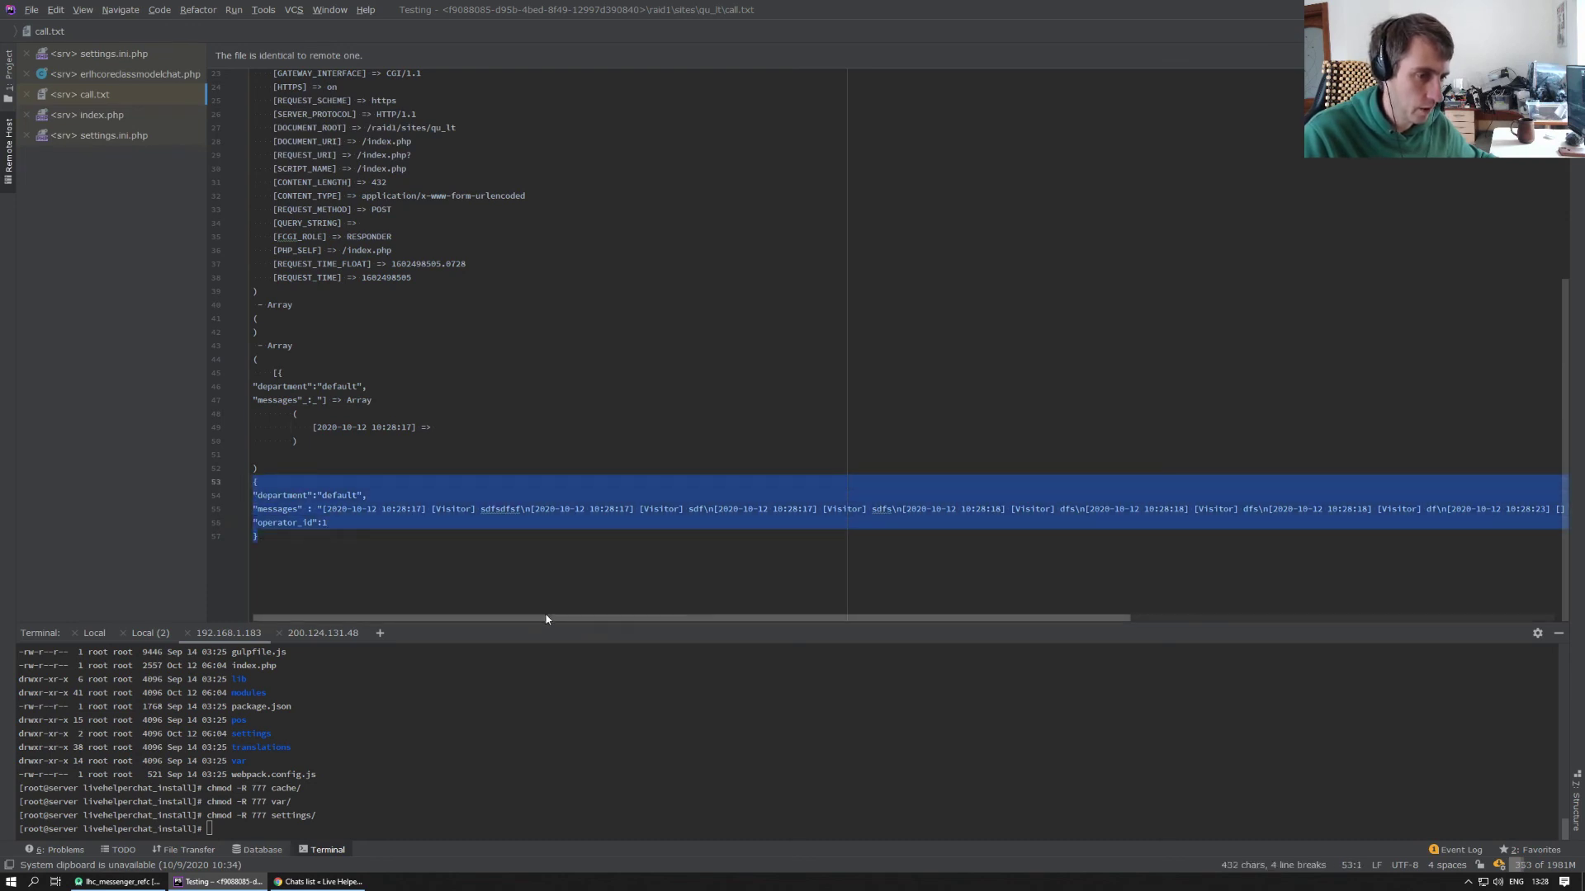
pyautogui.moveTo(558, 618); pyautogui.dragTo(219, 627)
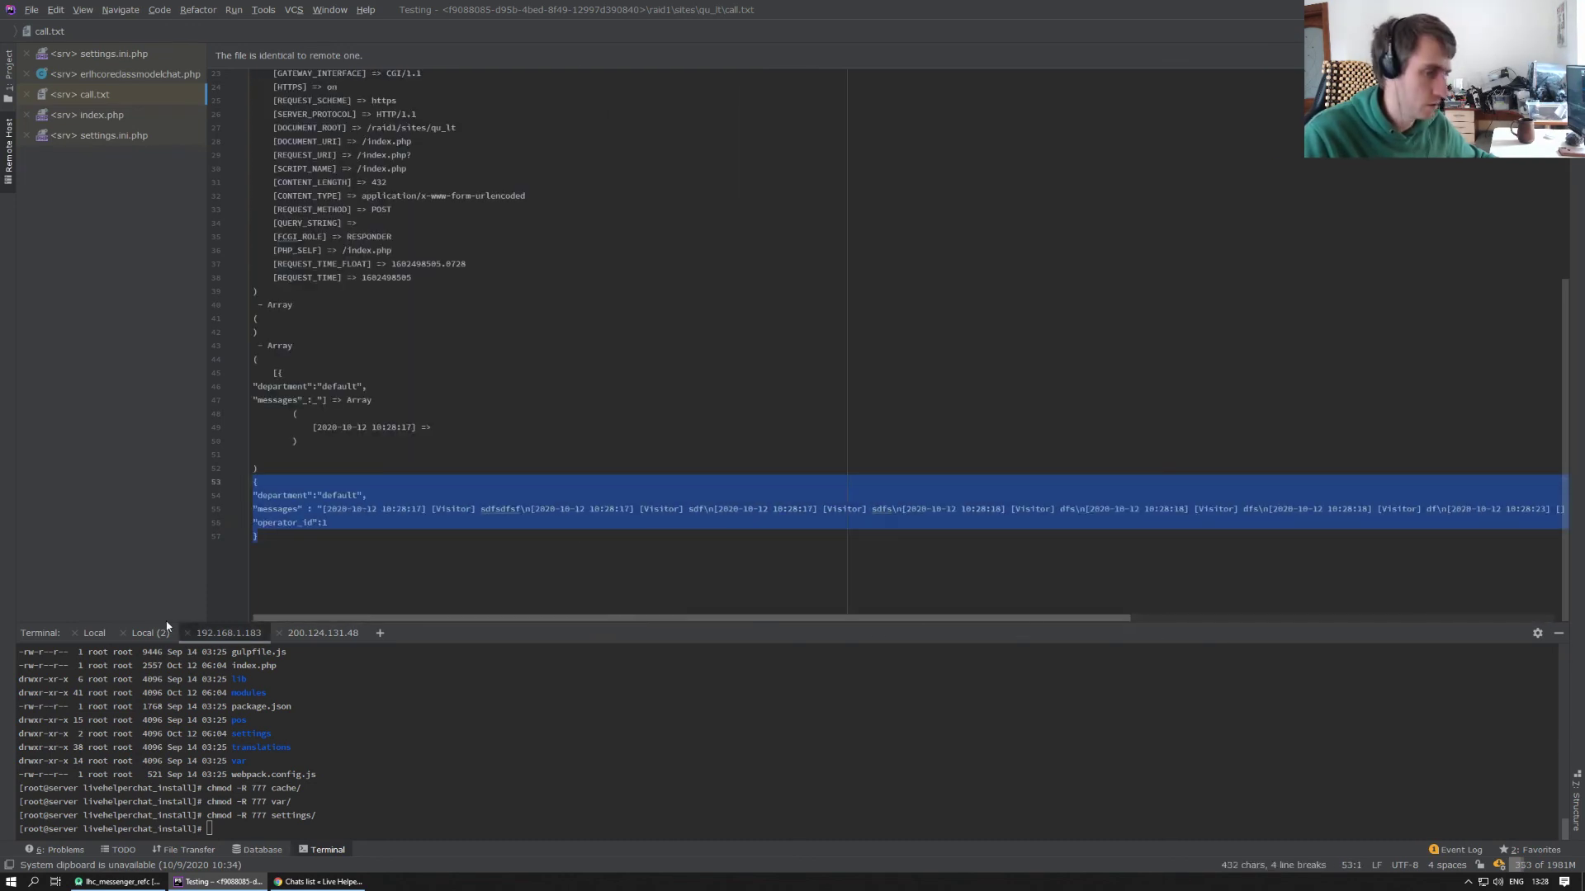
pyautogui.click(285, 881)
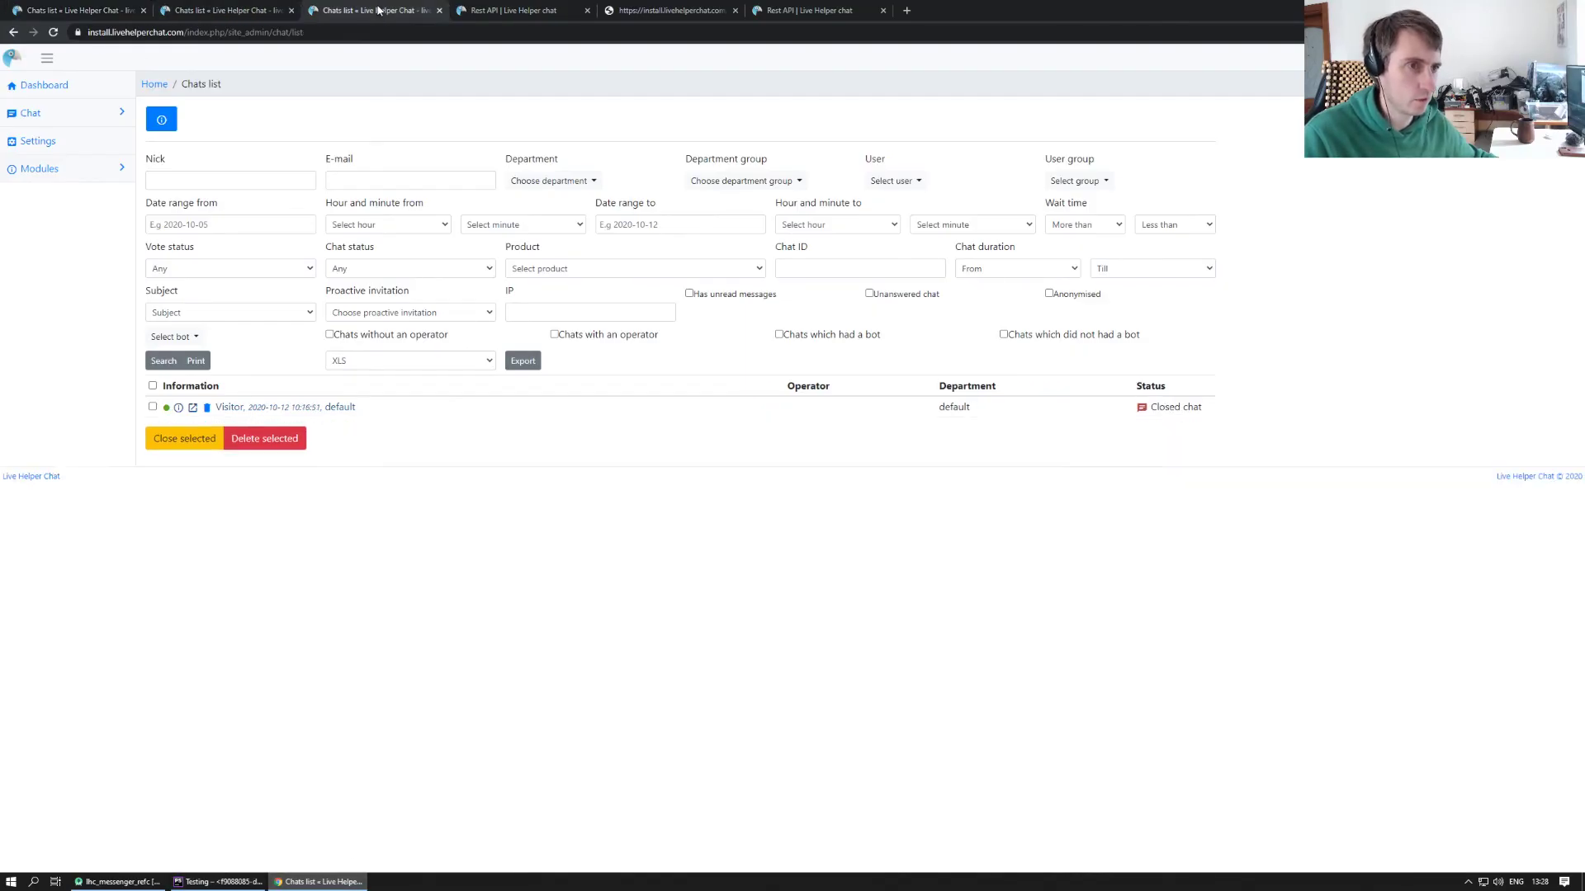
# Step: Open Settings > Live help configuration > Rest API Calls > Webhooks and show its Body settings
pyautogui.click(507, 12)
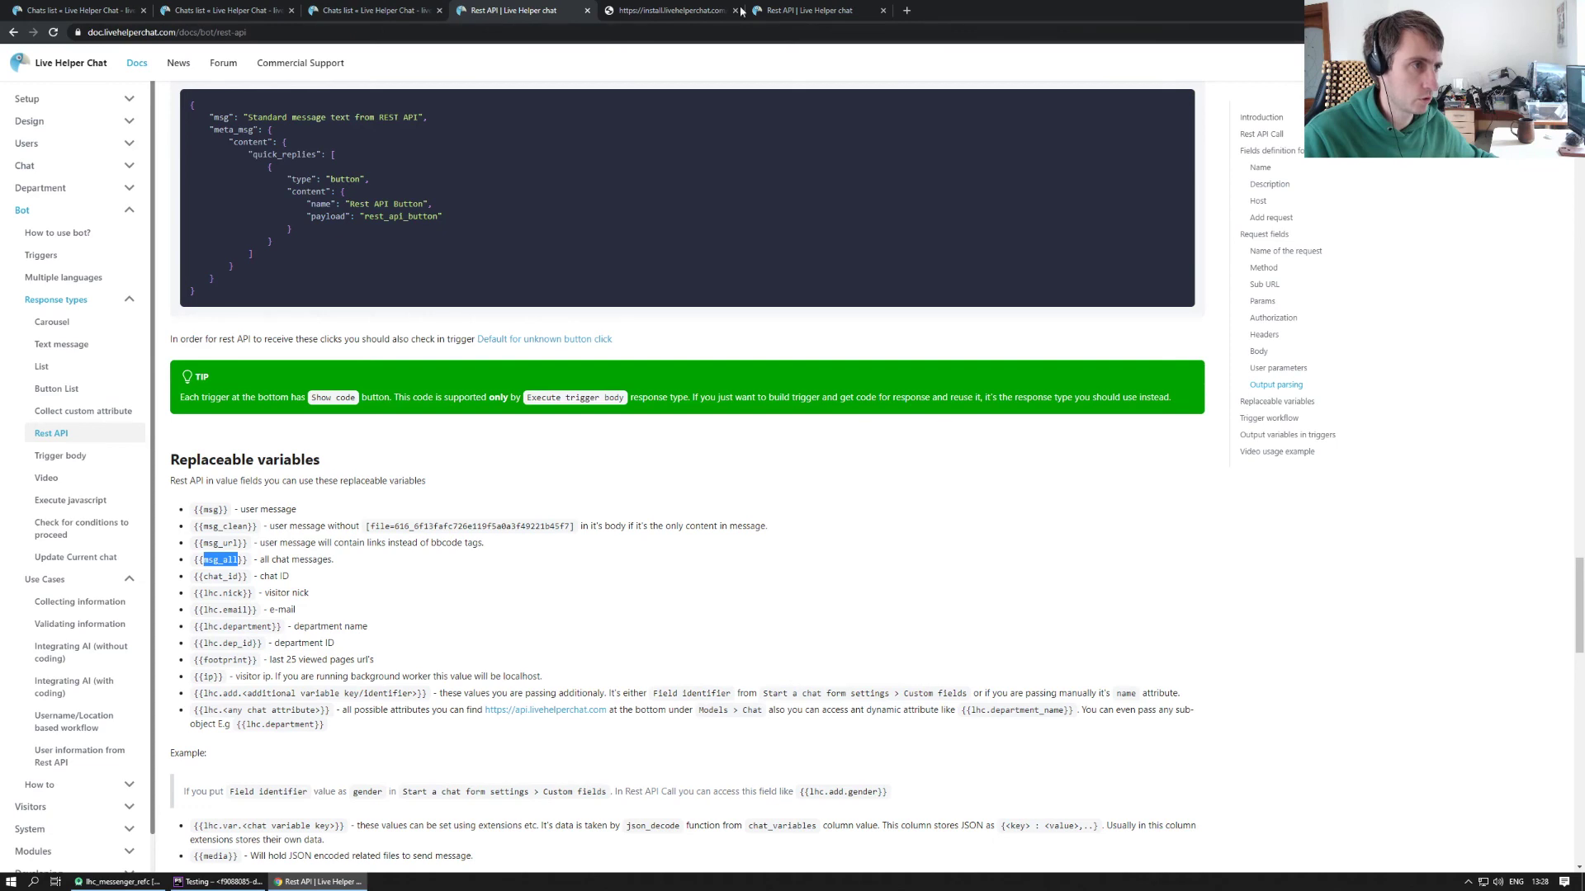
pyautogui.click(274, 14)
pyautogui.click(83, 11)
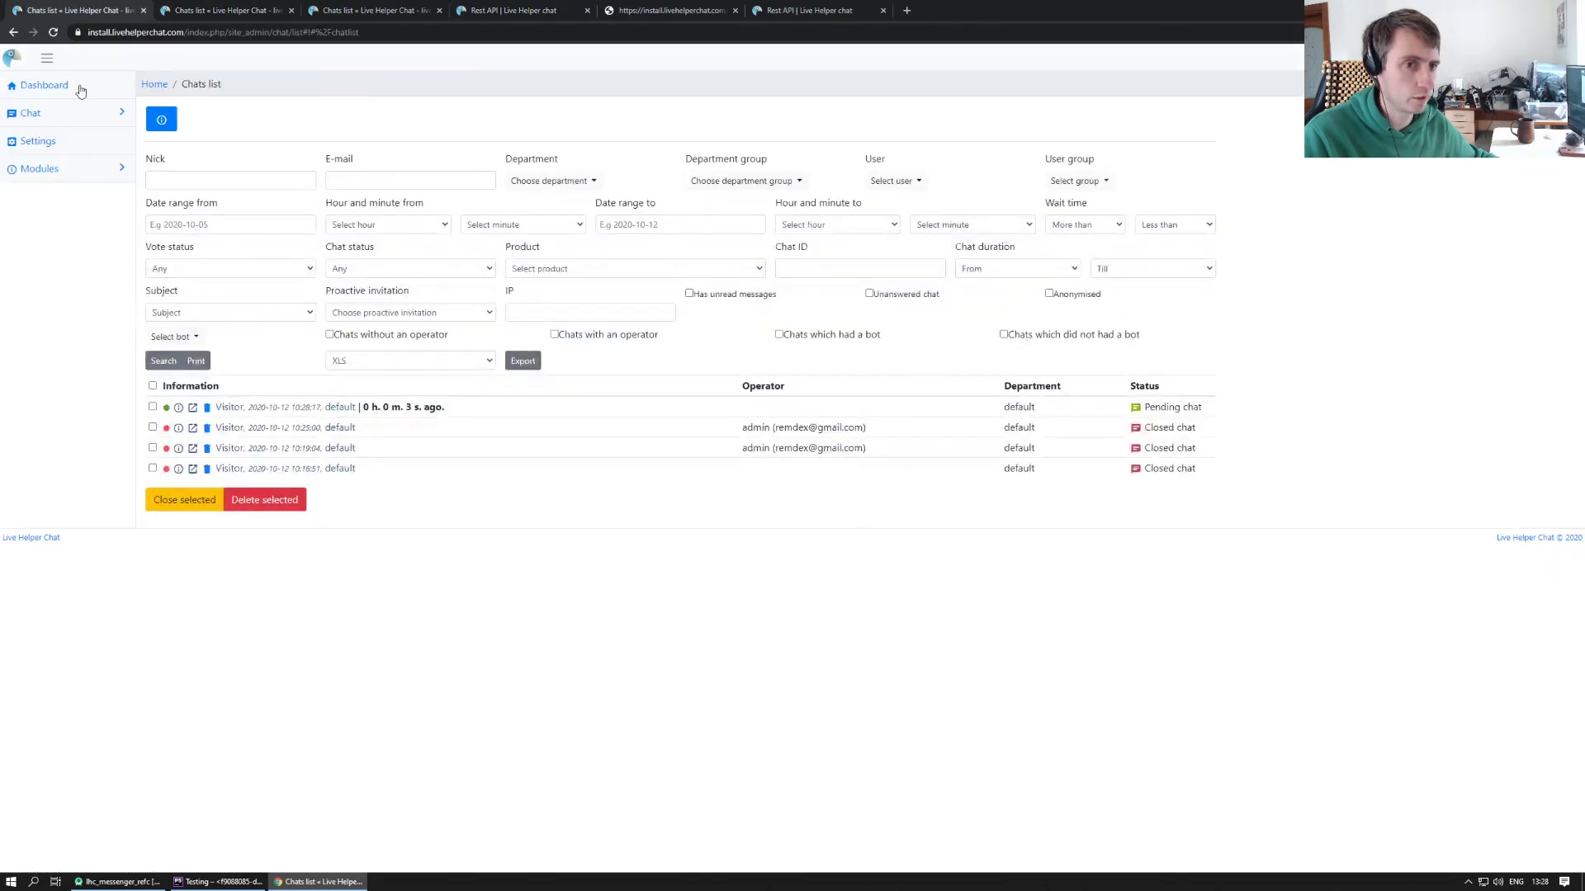
pyautogui.click(38, 141)
pyautogui.click(301, 151)
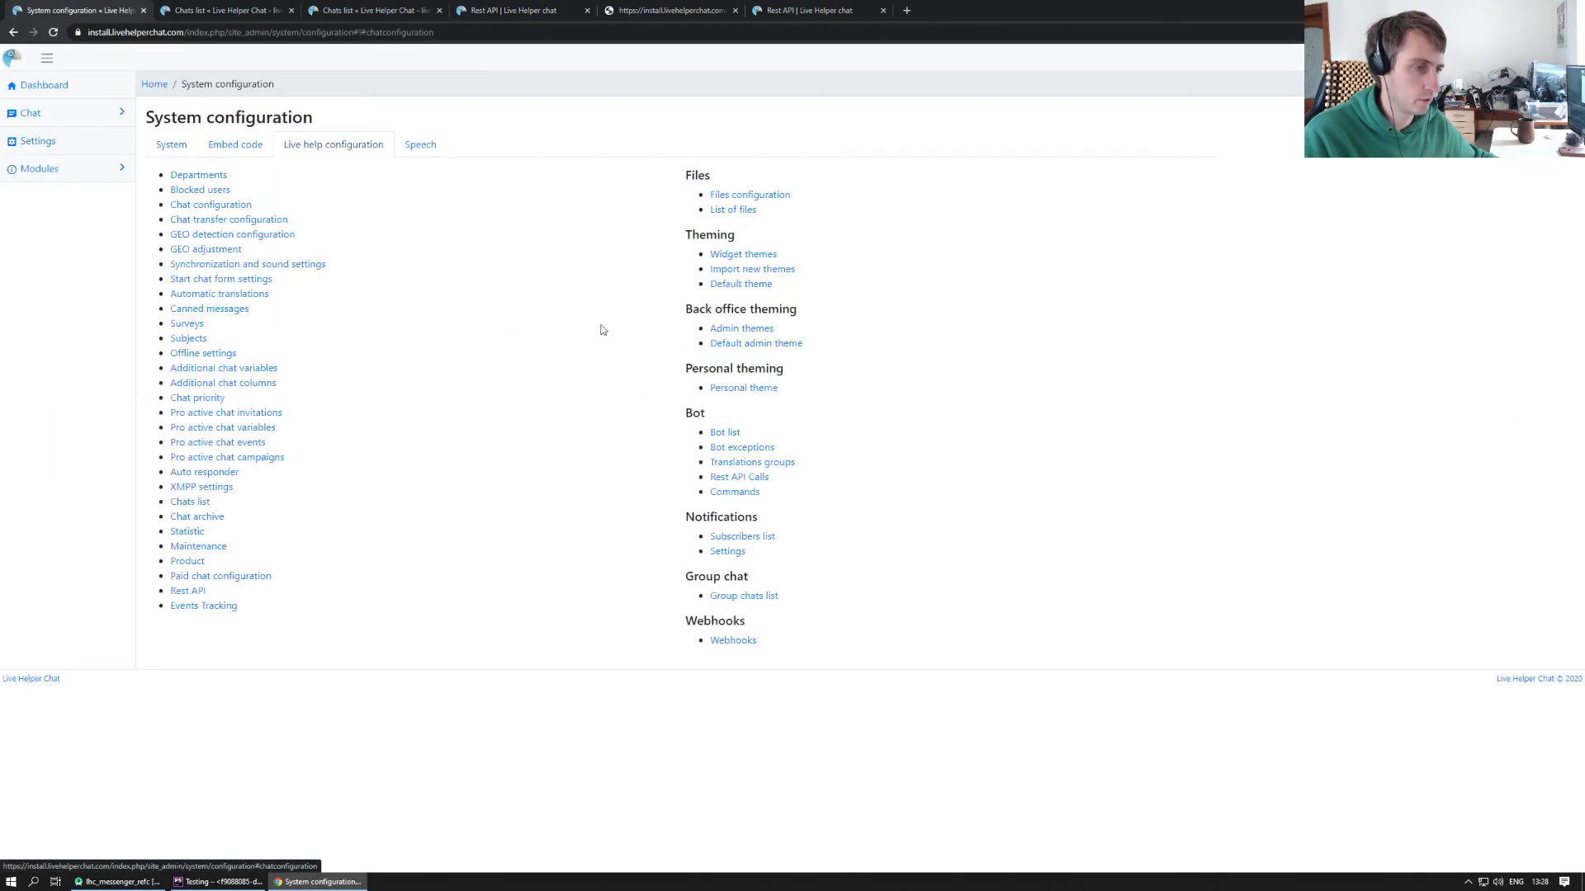
pyautogui.click(727, 483)
pyautogui.click(176, 180)
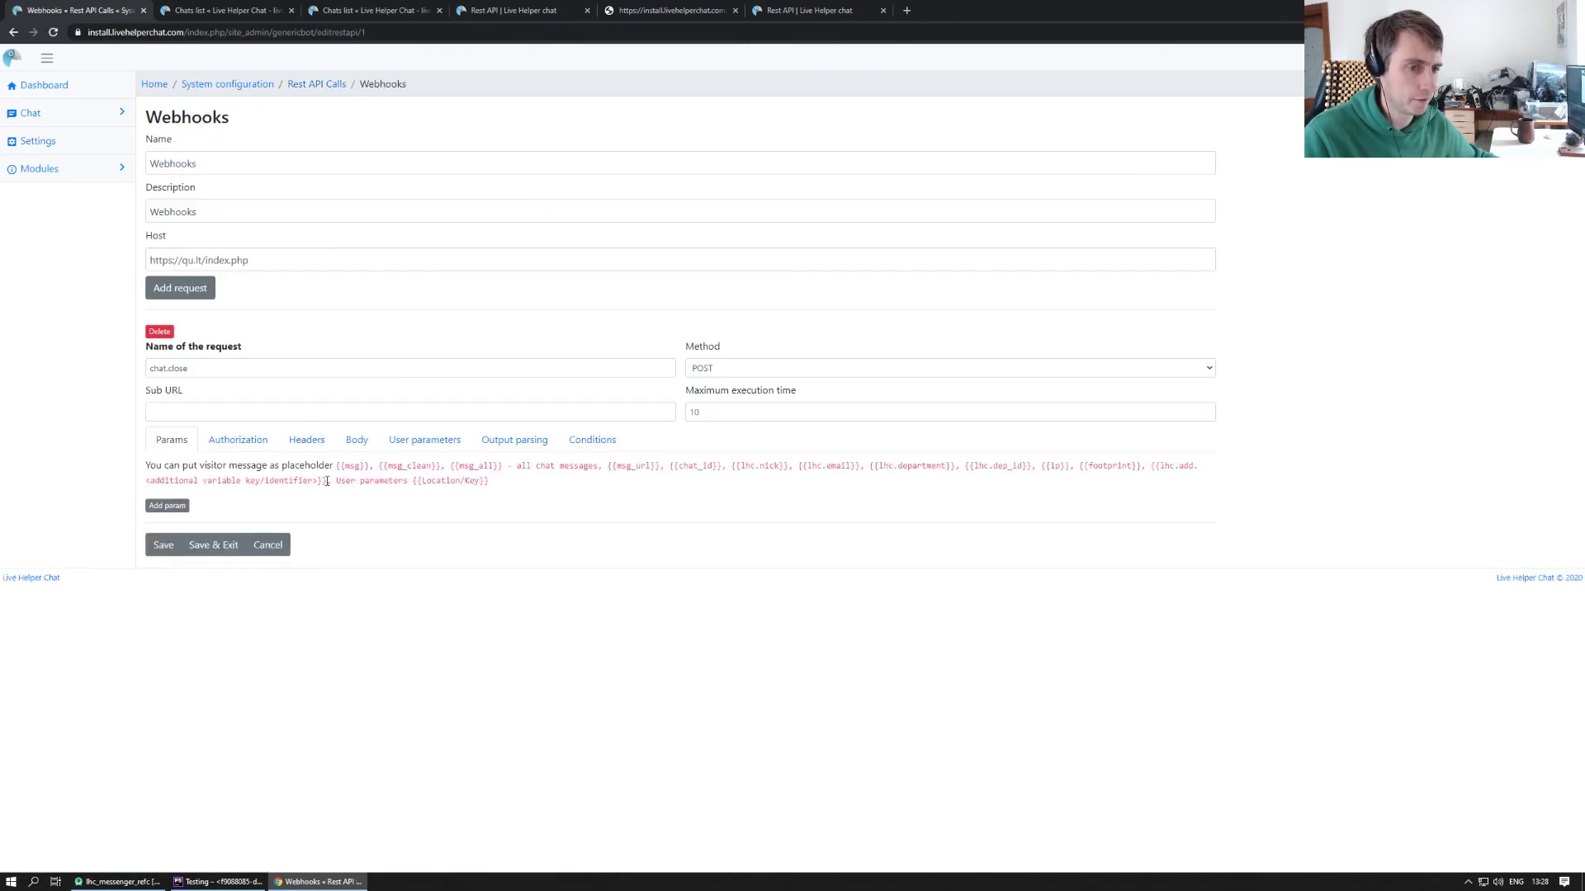
pyautogui.click(375, 442)
# Step: Switch Request Body to form data, add a parameter row, and begin its value with '{'
pyautogui.click(221, 492)
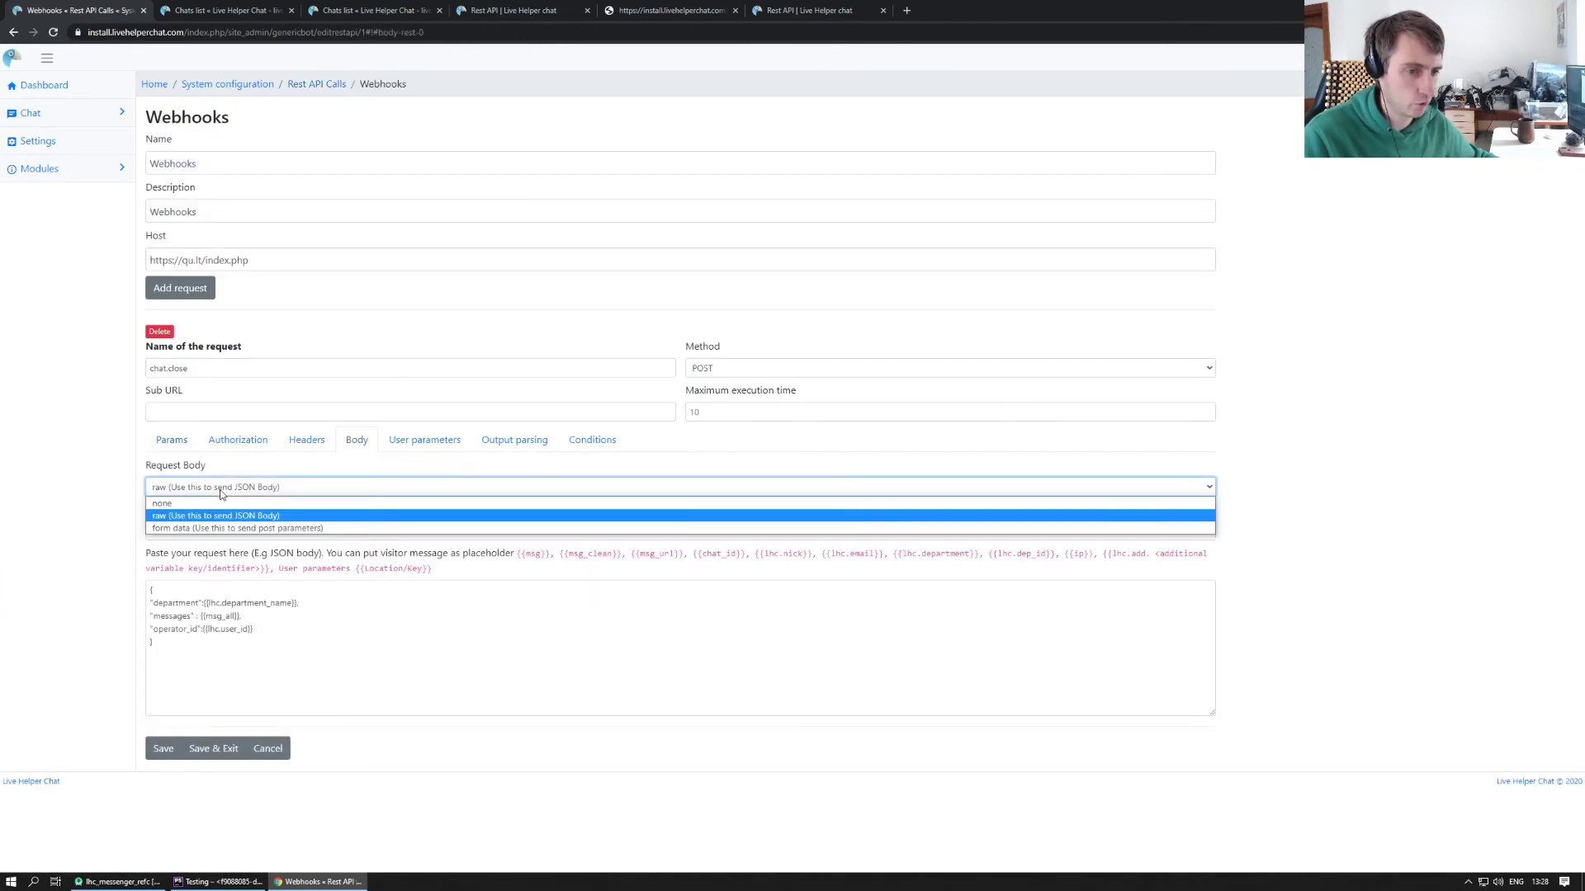
pyautogui.click(214, 529)
pyautogui.click(169, 535)
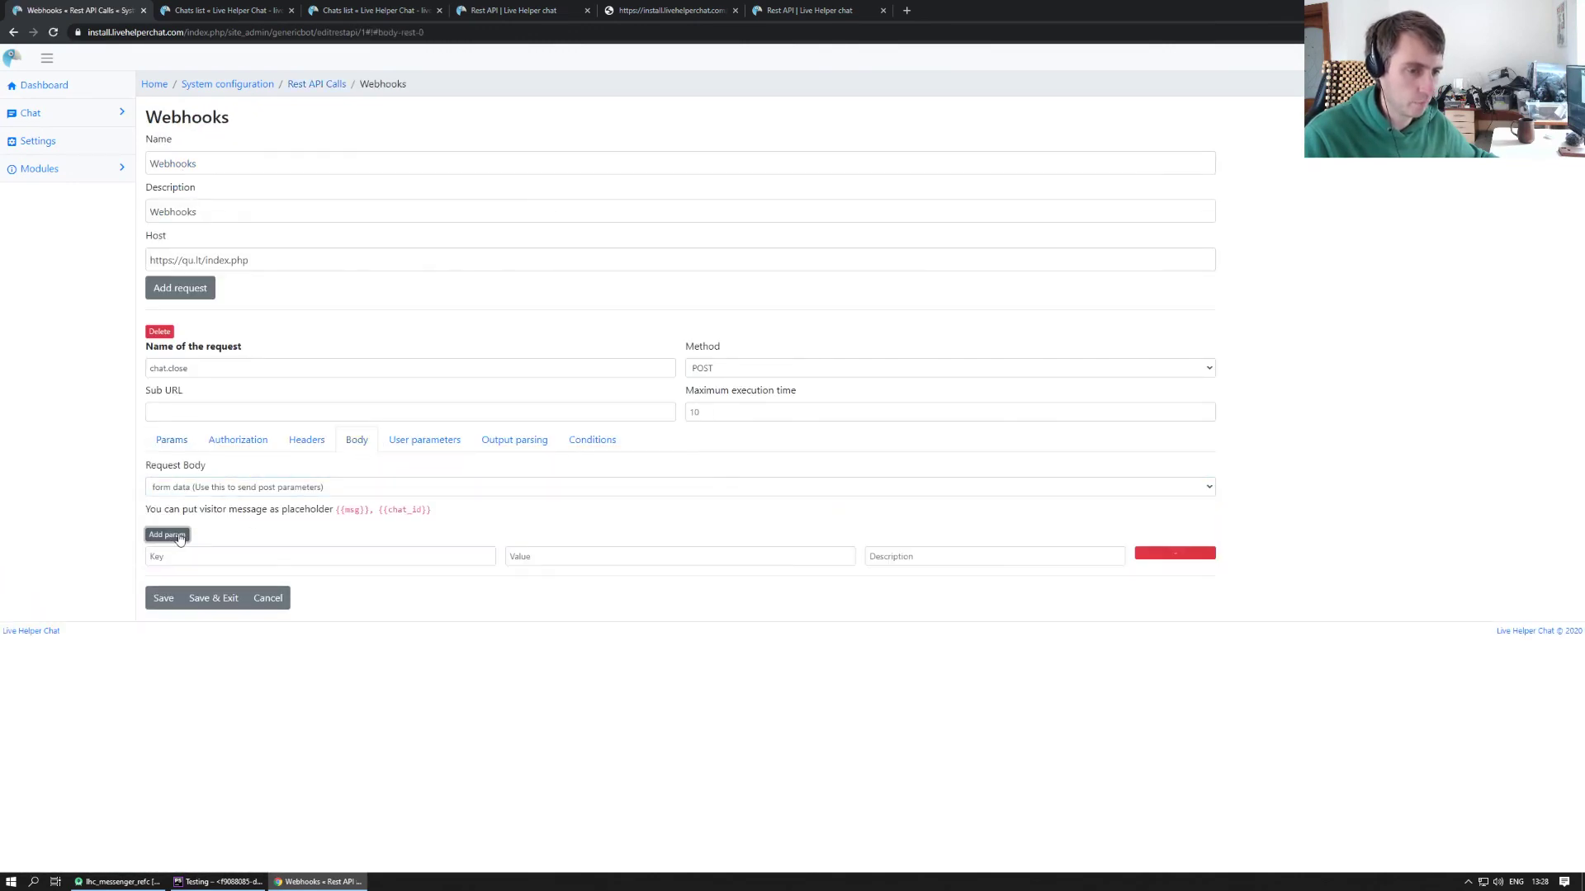
pyautogui.click(553, 553)
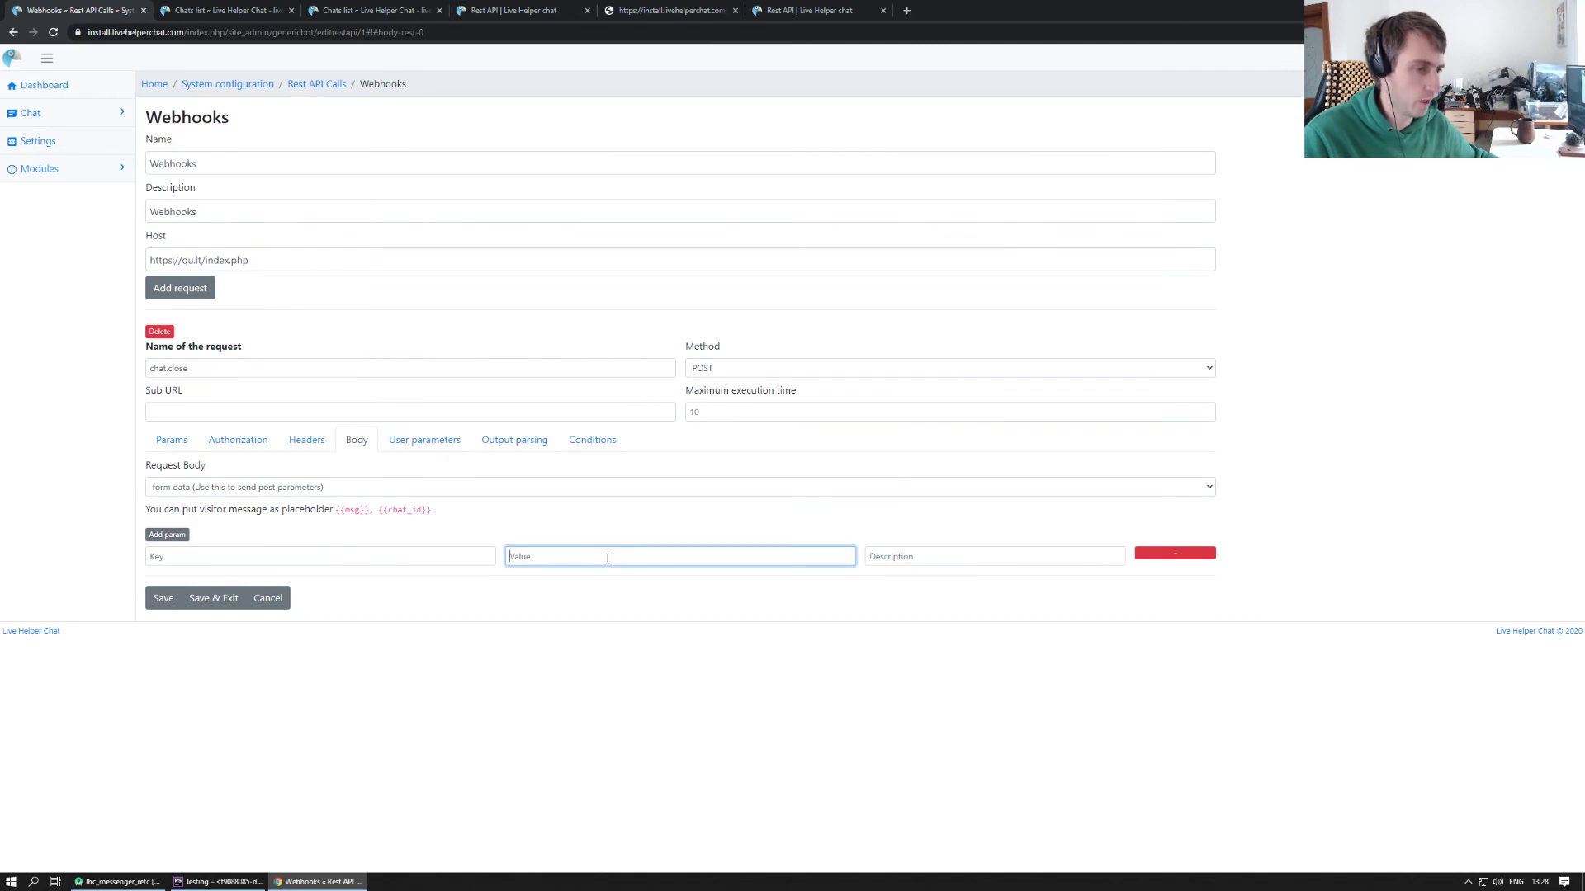
pyautogui.write('{{')
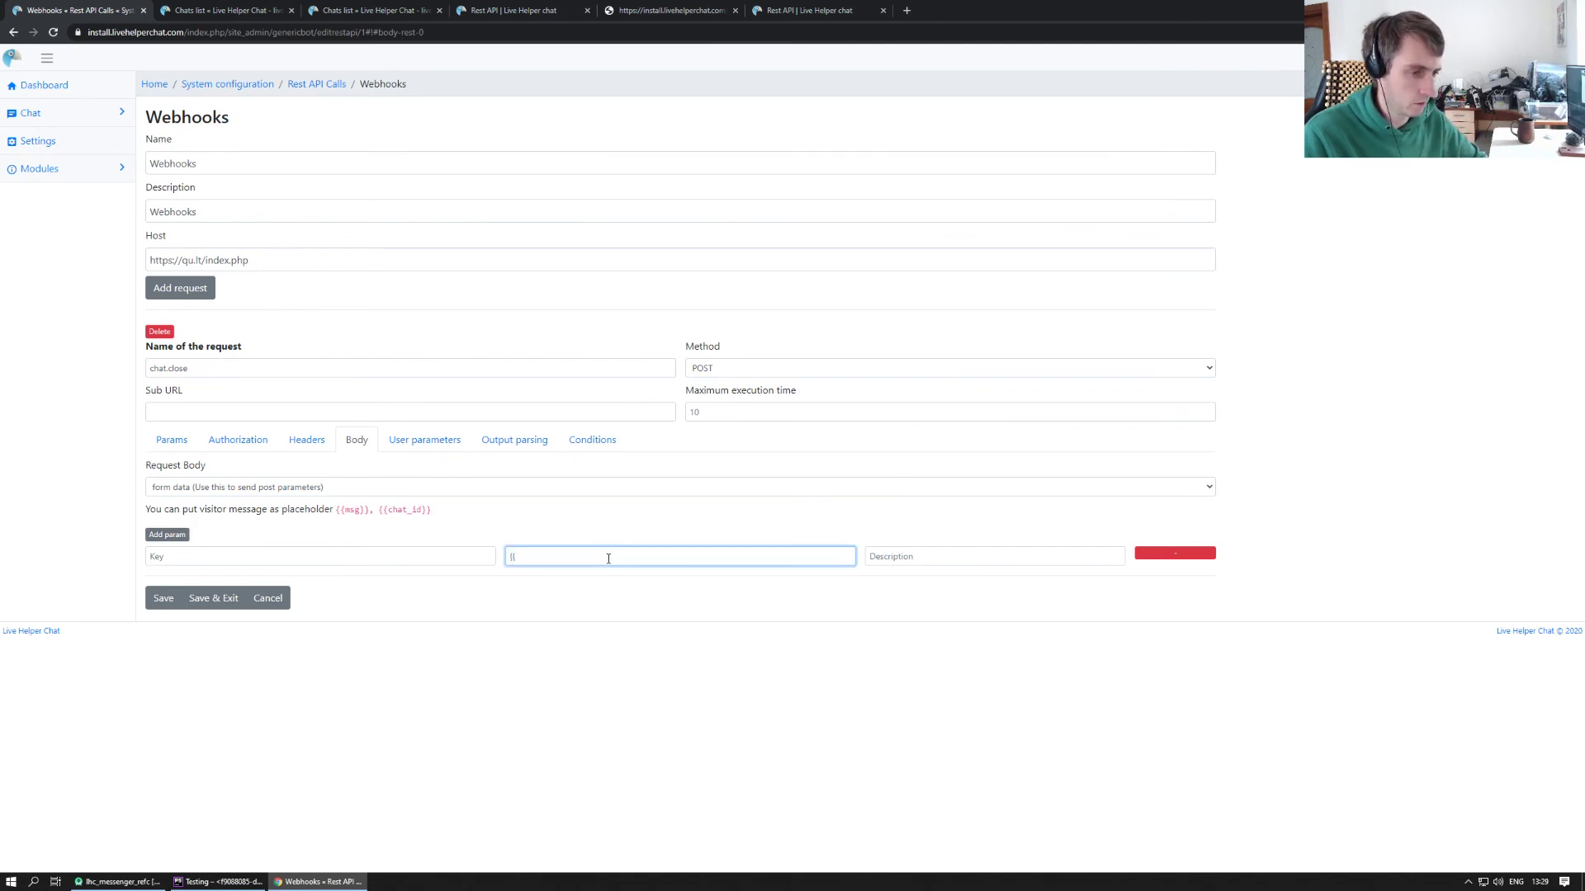